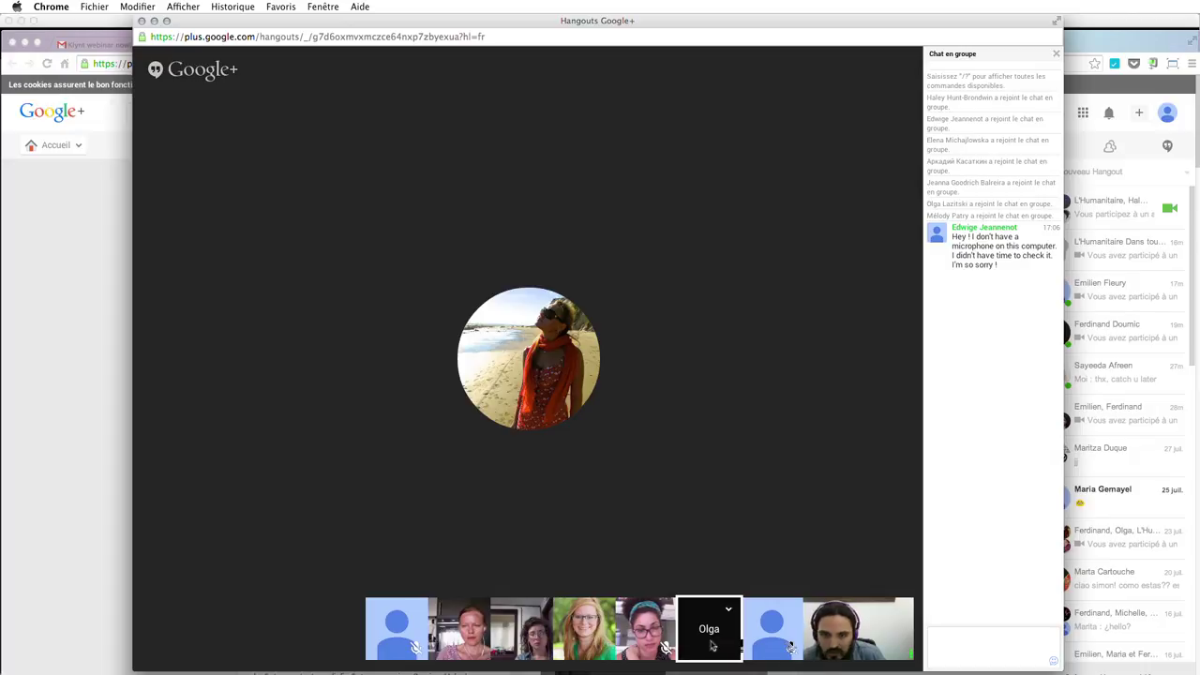
- Share the whole desktop with the participants of the Hangouts video call
{"action": "mouse_move", "coordinate": [138, 88]}
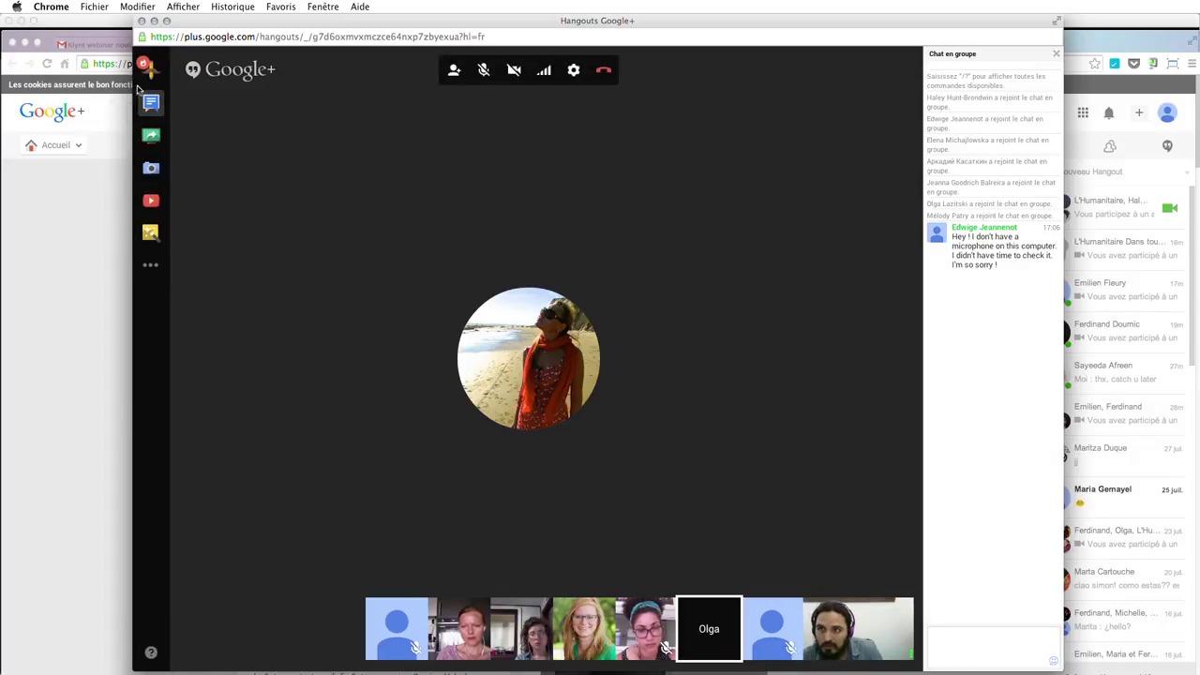
{"action": "left_click", "coordinate": [151, 136]}
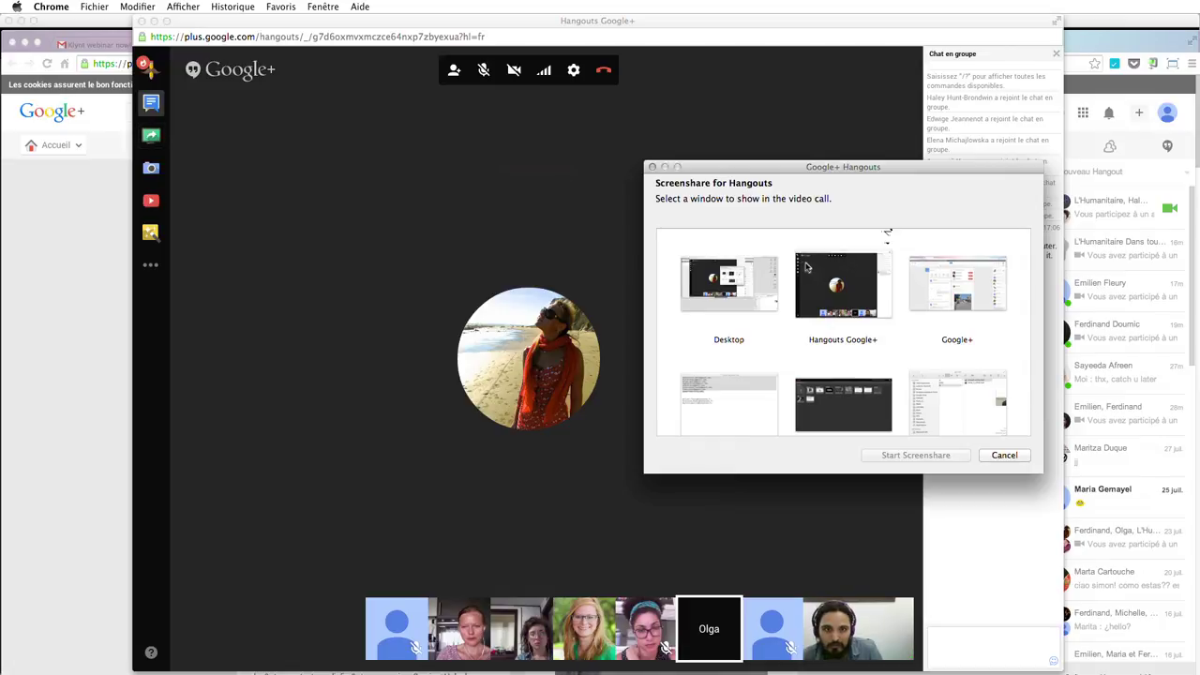
{"action": "left_click", "coordinate": [748, 270]}
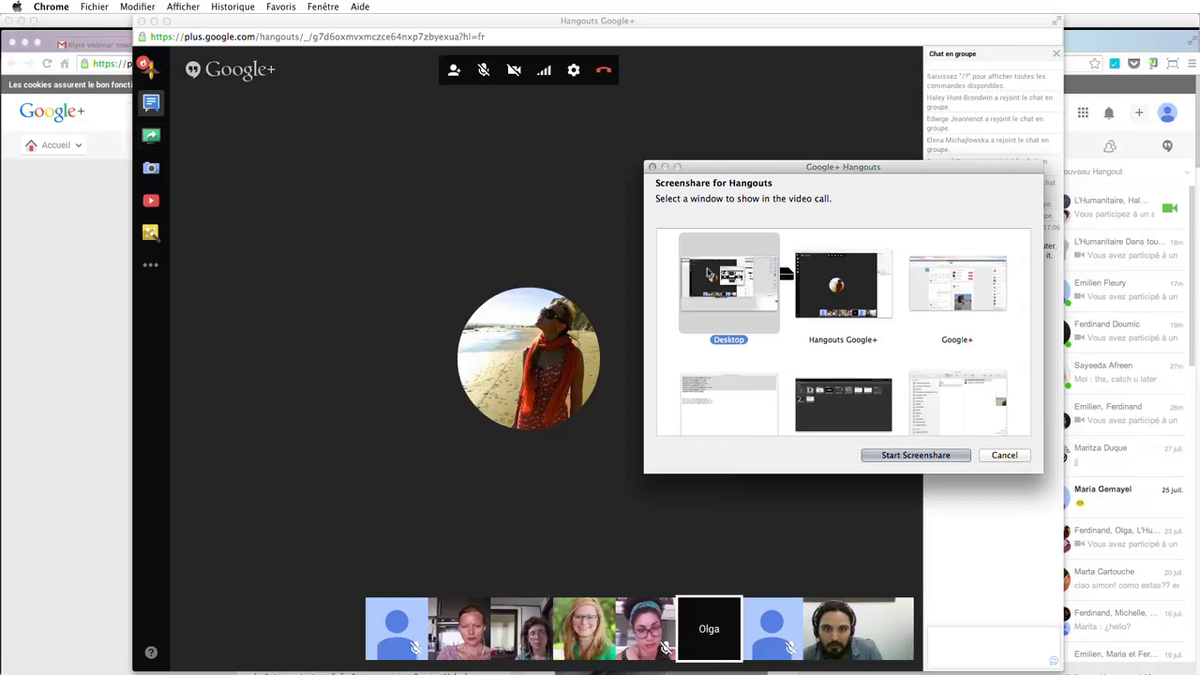
{"action": "left_click", "coordinate": [918, 456]}
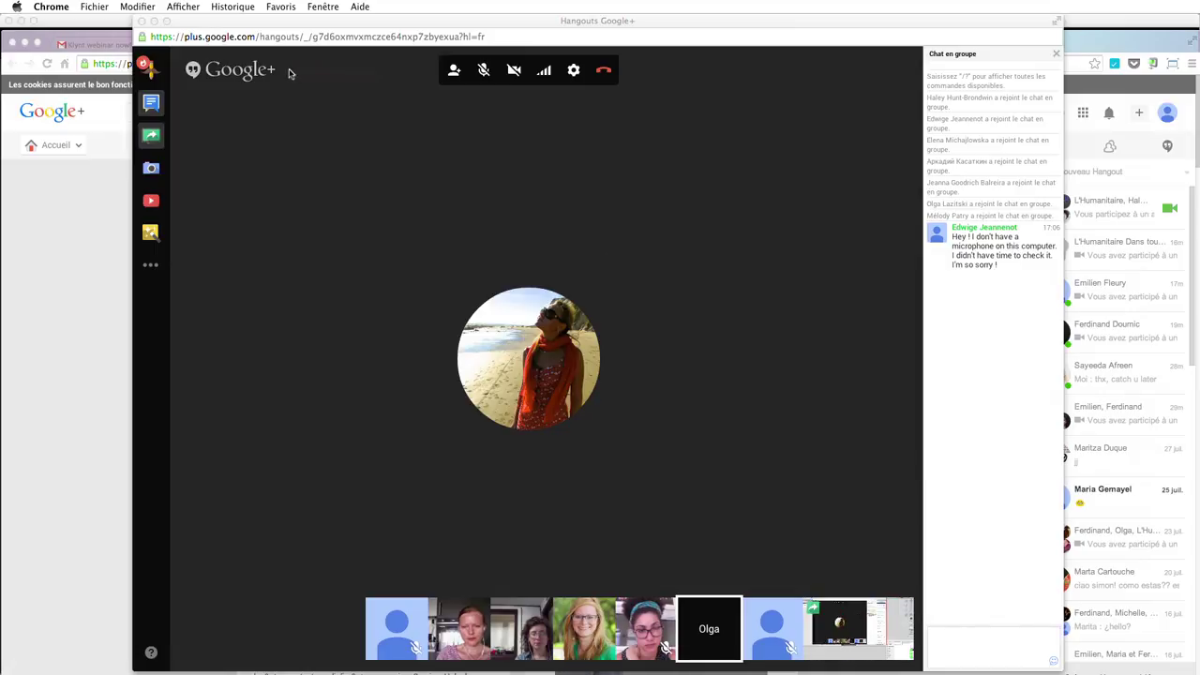
- Switch to Klynt, open the DEMO project and bring its full storyboard into view
{"action": "key", "text": "super+Tab"}
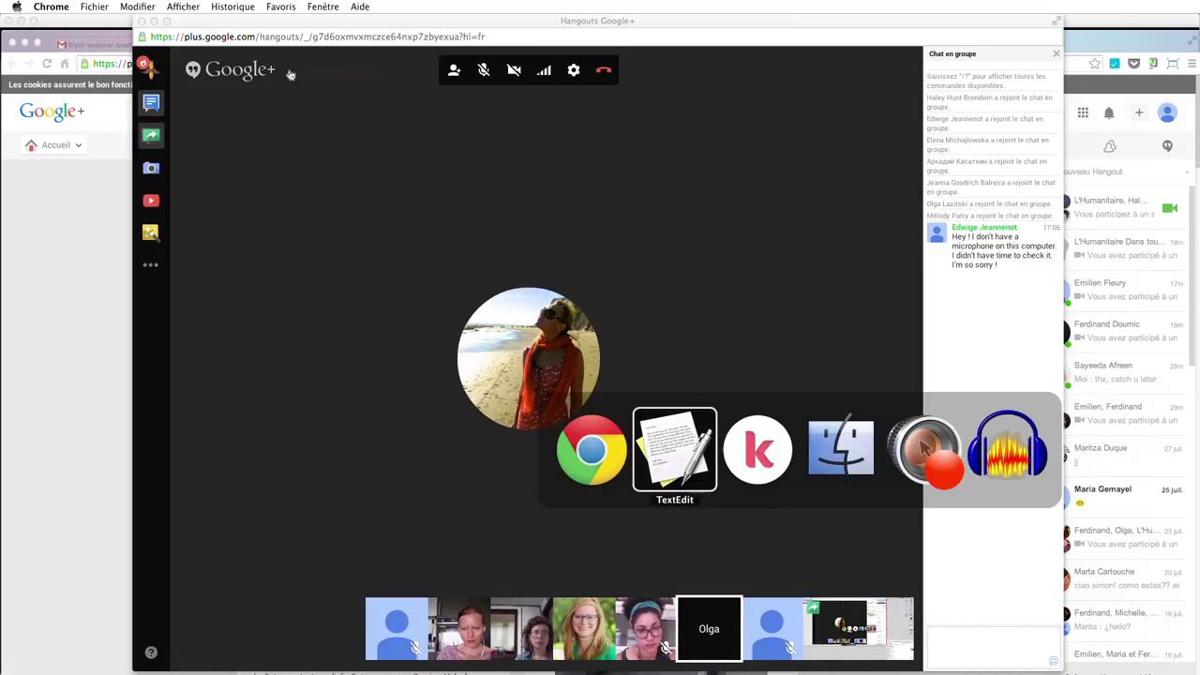
{"action": "key", "text": "super+Tab"}
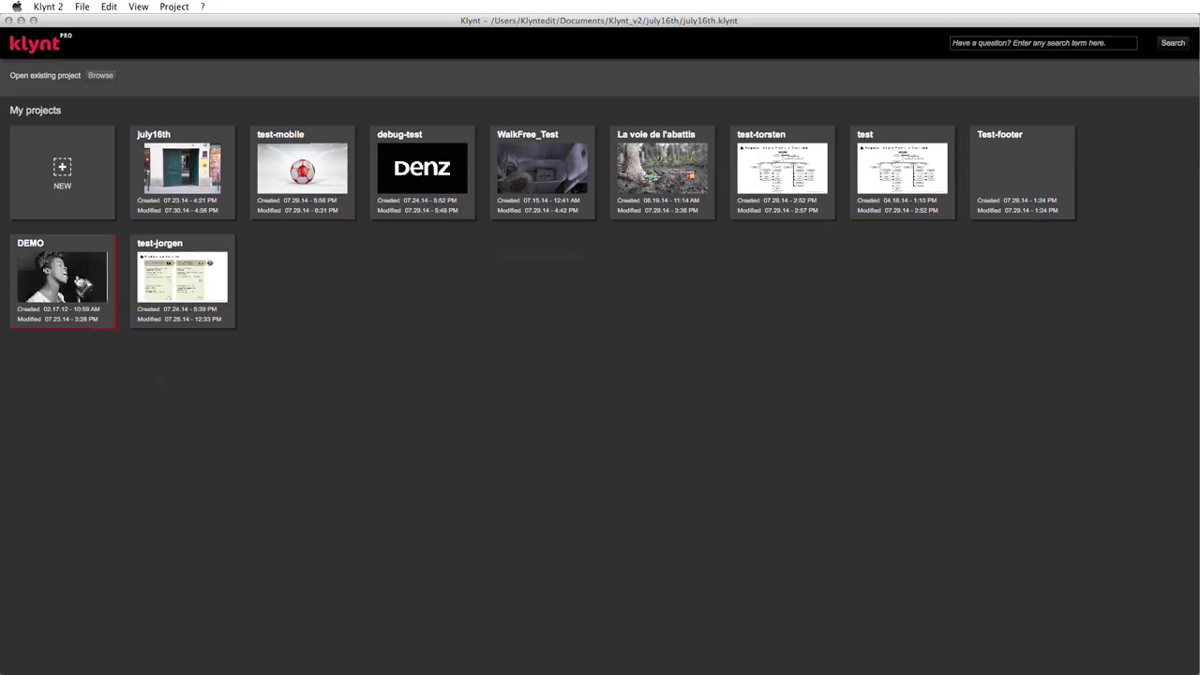
{"action": "left_click", "coordinate": [78, 280]}
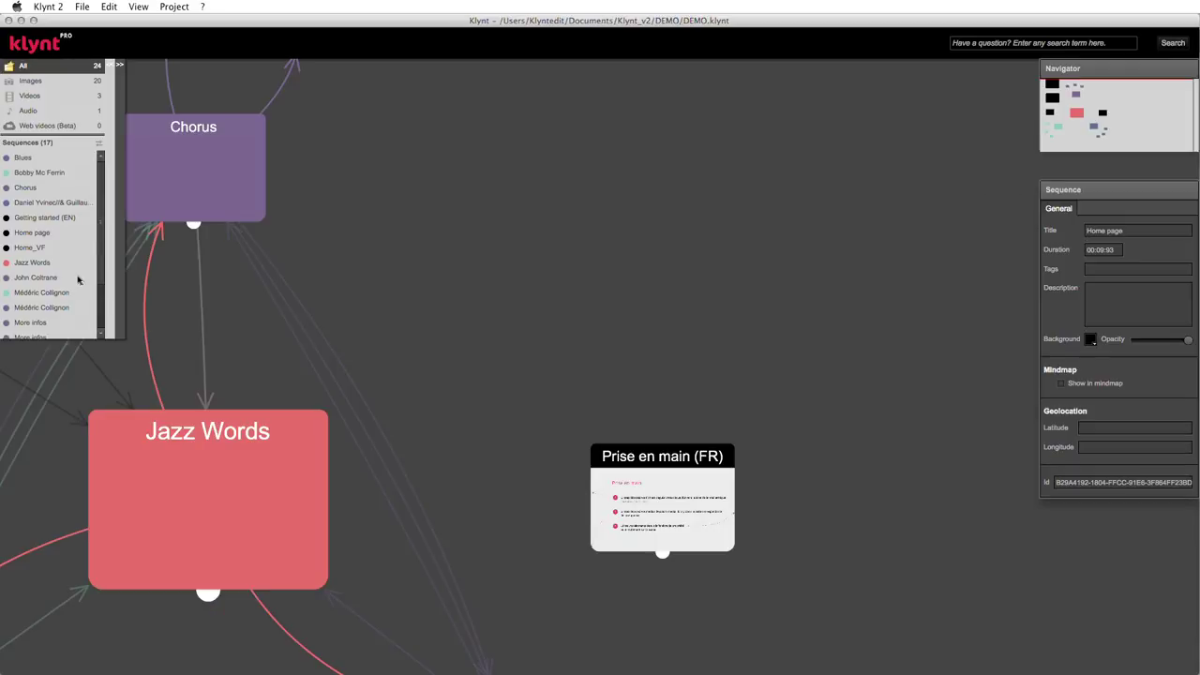
{"action": "scroll", "coordinate": [440, 394], "scroll_direction": "down", "scroll_amount": 10}
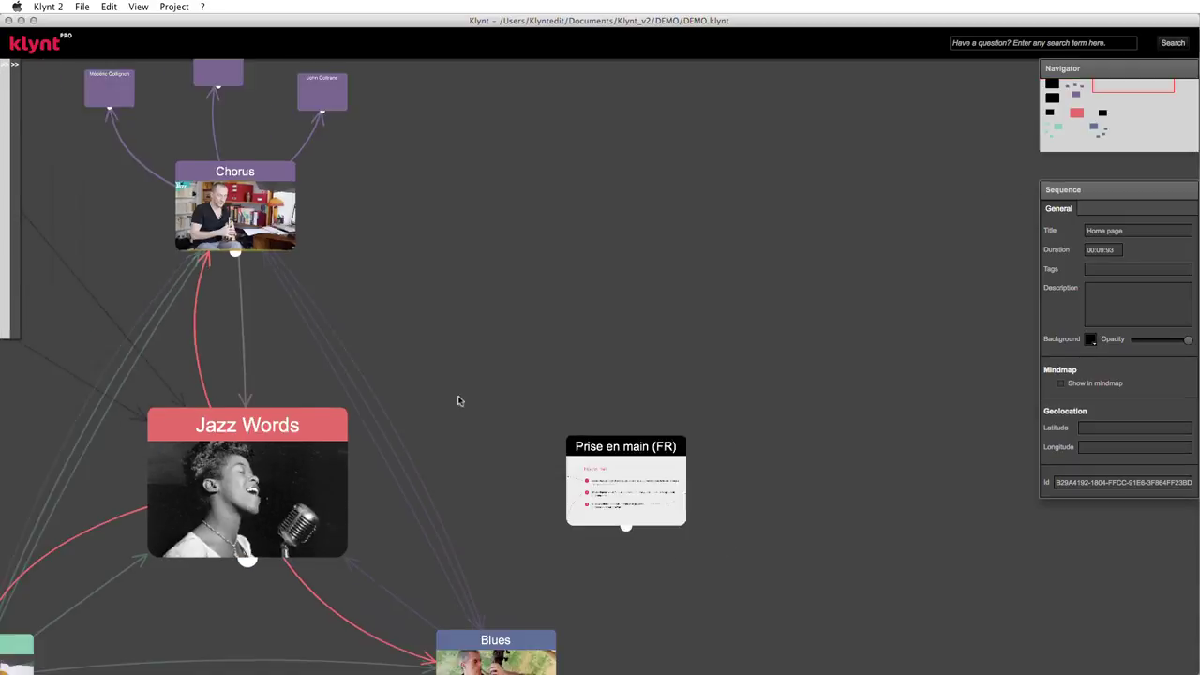
{"action": "scroll", "coordinate": [467, 399], "scroll_direction": "up", "scroll_amount": 5}
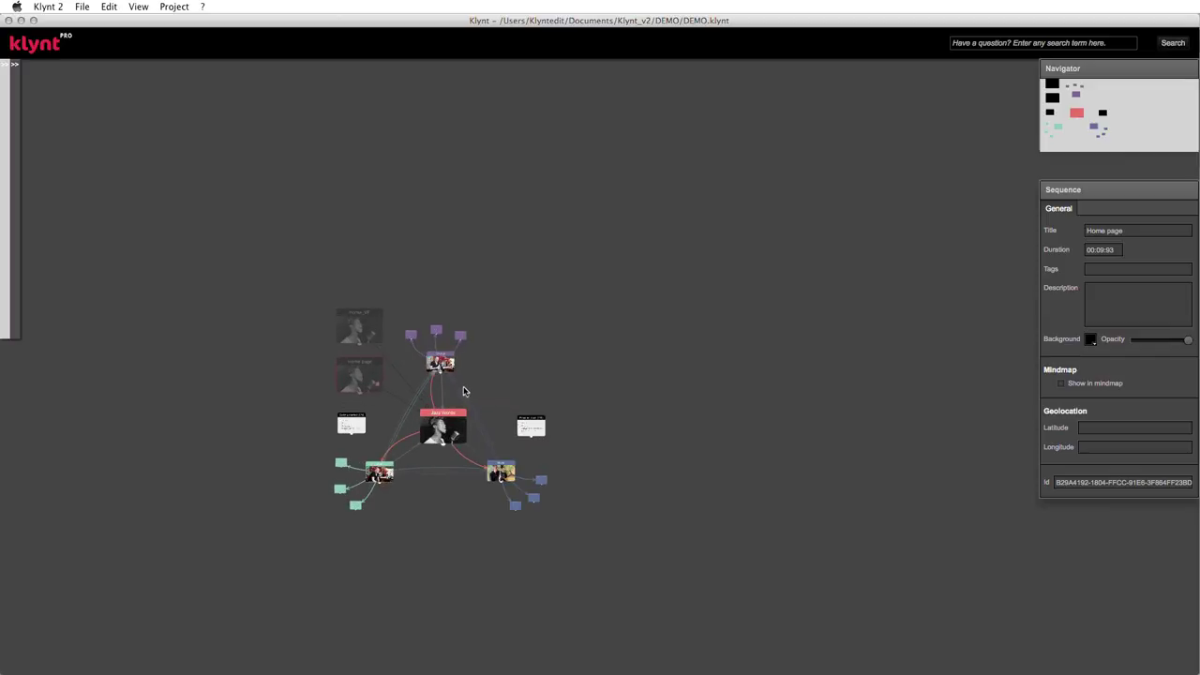
- Open the project's general settings and review its title, sub-title, description and tags
{"action": "left_click", "coordinate": [180, 6]}
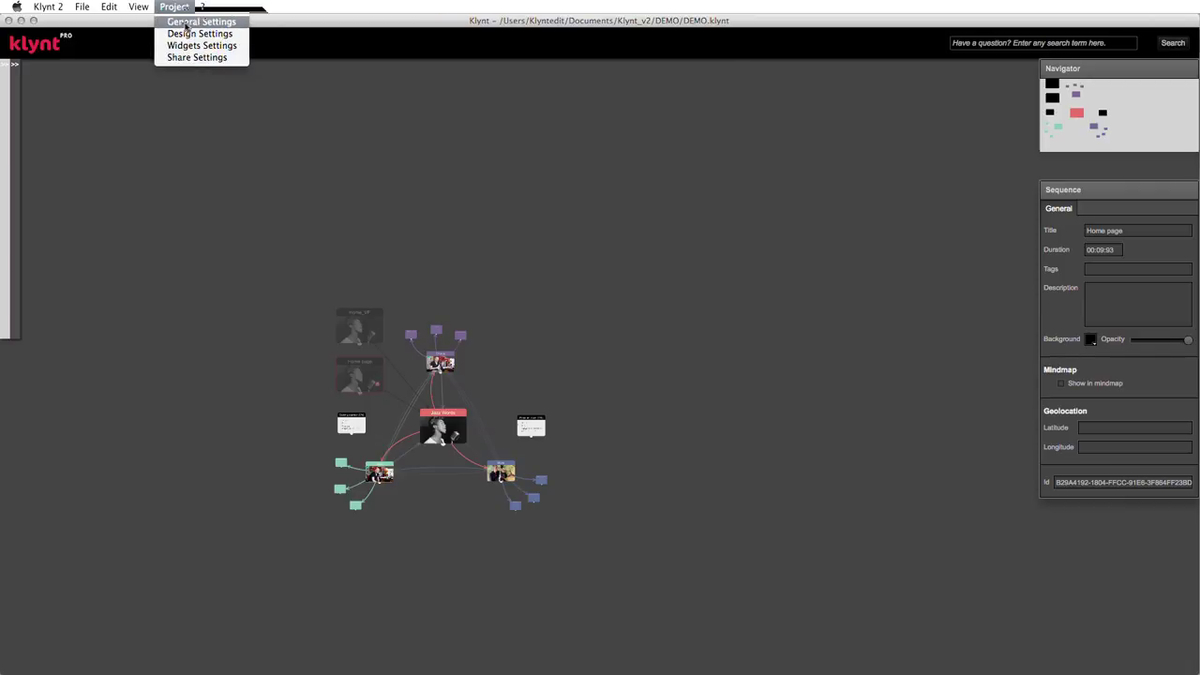
{"action": "left_click", "coordinate": [187, 22]}
{"action": "left_click_drag", "start_coordinate": [444, 155], "coordinate": [605, 120]}
{"action": "left_click", "coordinate": [585, 225]}
{"action": "left_click", "coordinate": [792, 247]}
{"action": "left_click", "coordinate": [842, 279]}
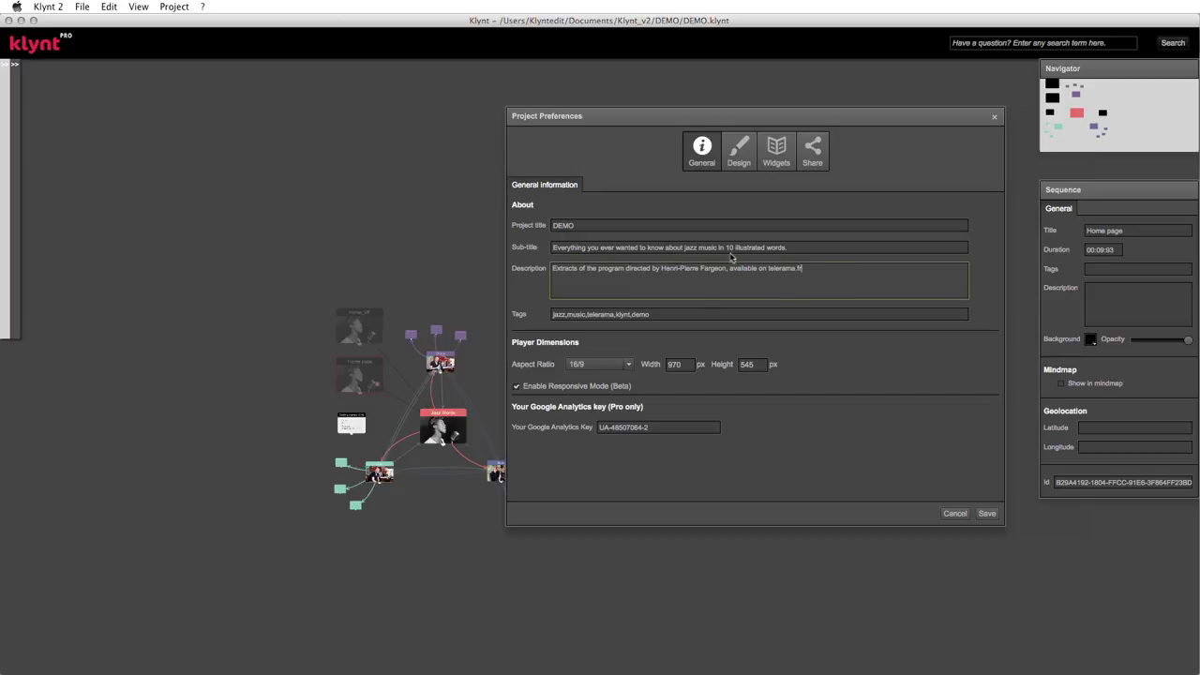
{"action": "left_click", "coordinate": [693, 315]}
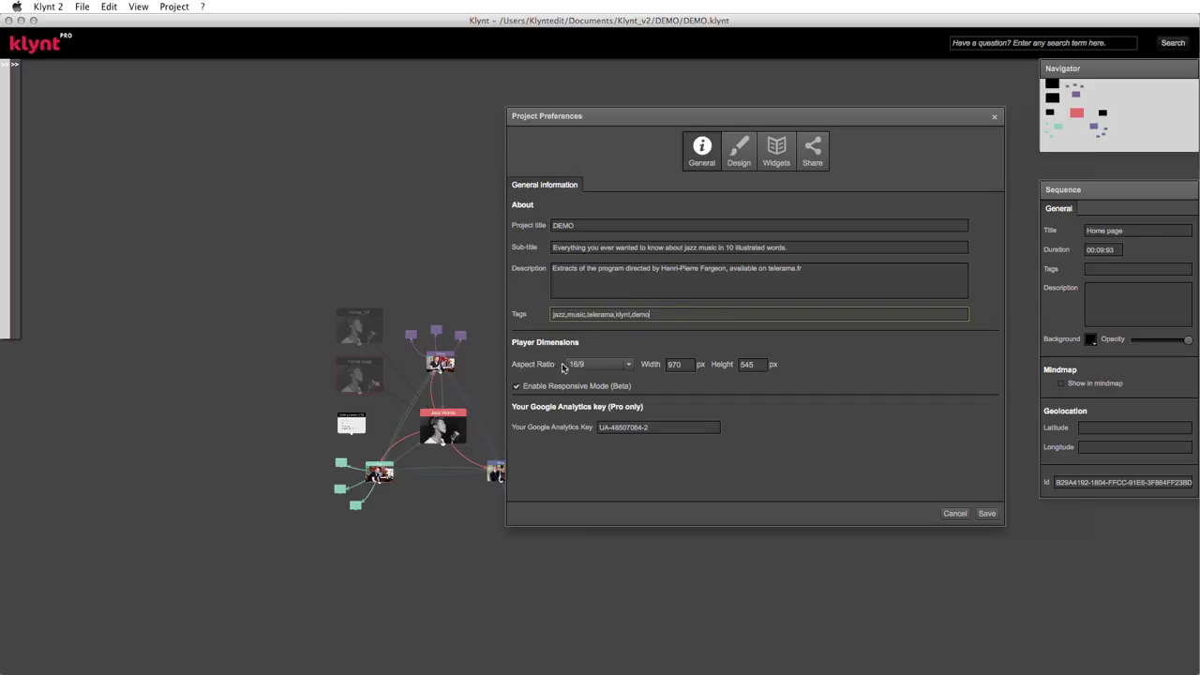
- Check the player dimensions, keep Enable Responsive Mode (Beta) switched on and save the project preferences
{"action": "left_click", "coordinate": [683, 363]}
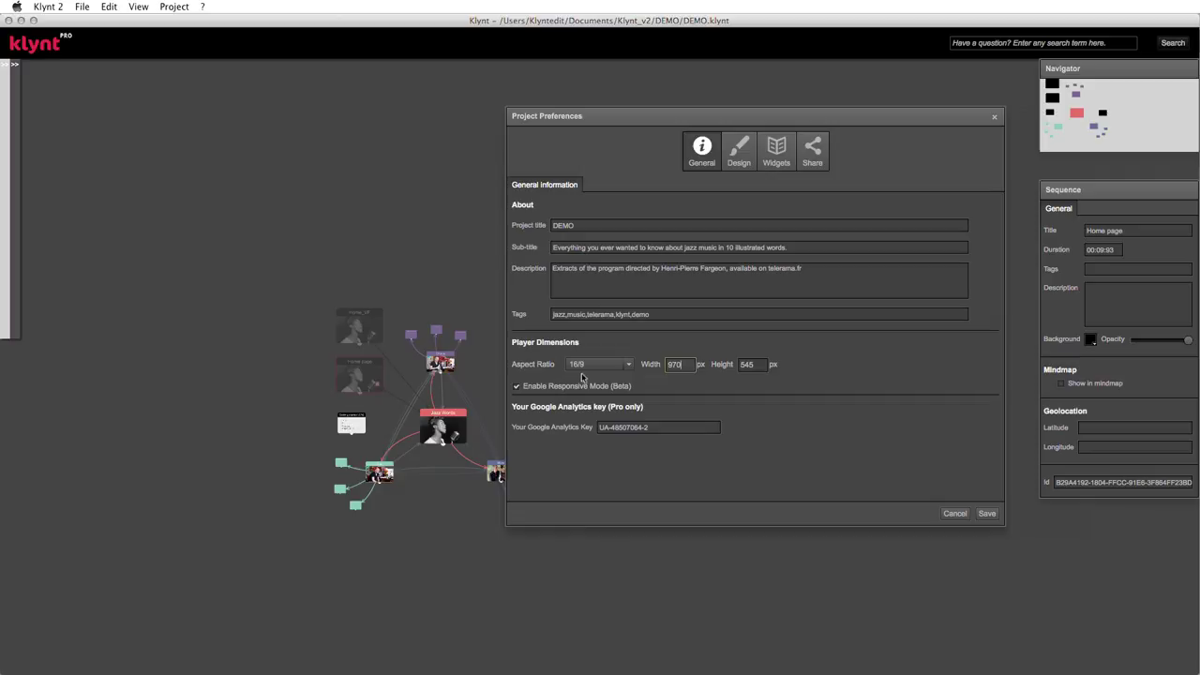
{"action": "left_click", "coordinate": [516, 387]}
{"action": "left_click", "coordinate": [986, 515]}
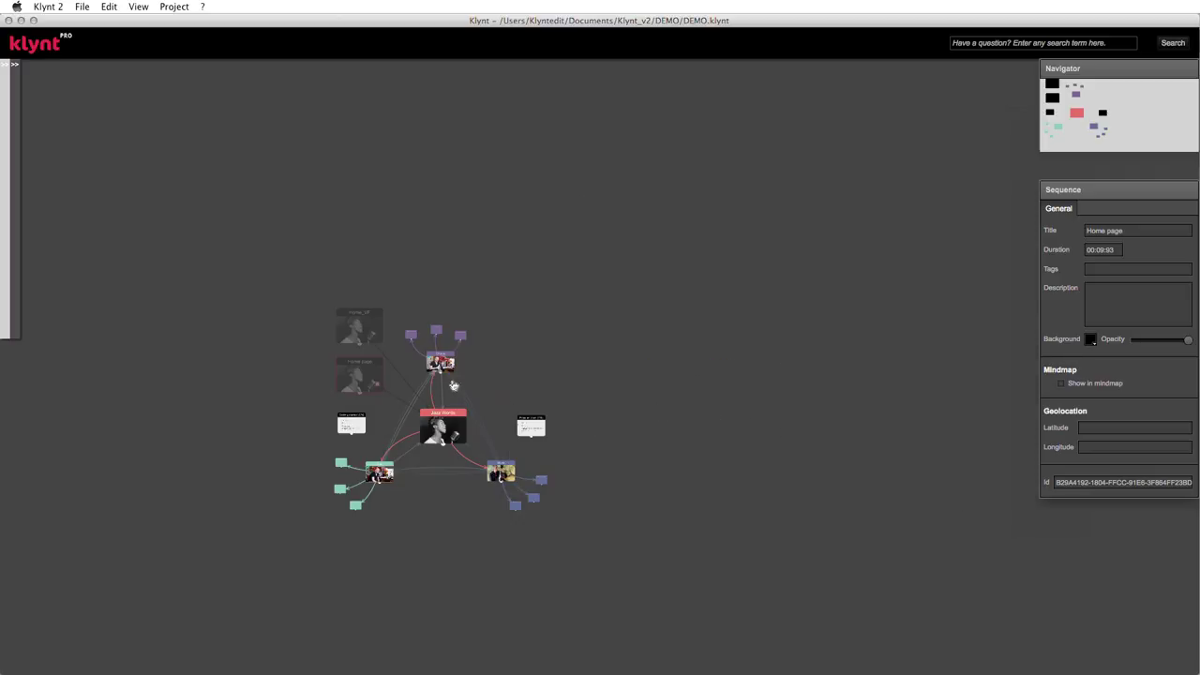
- Add a new sequence in the empty storyboard area beside Chorus and title it RESPONSIVE
{"action": "scroll", "coordinate": [479, 384], "scroll_direction": "down", "scroll_amount": 2}
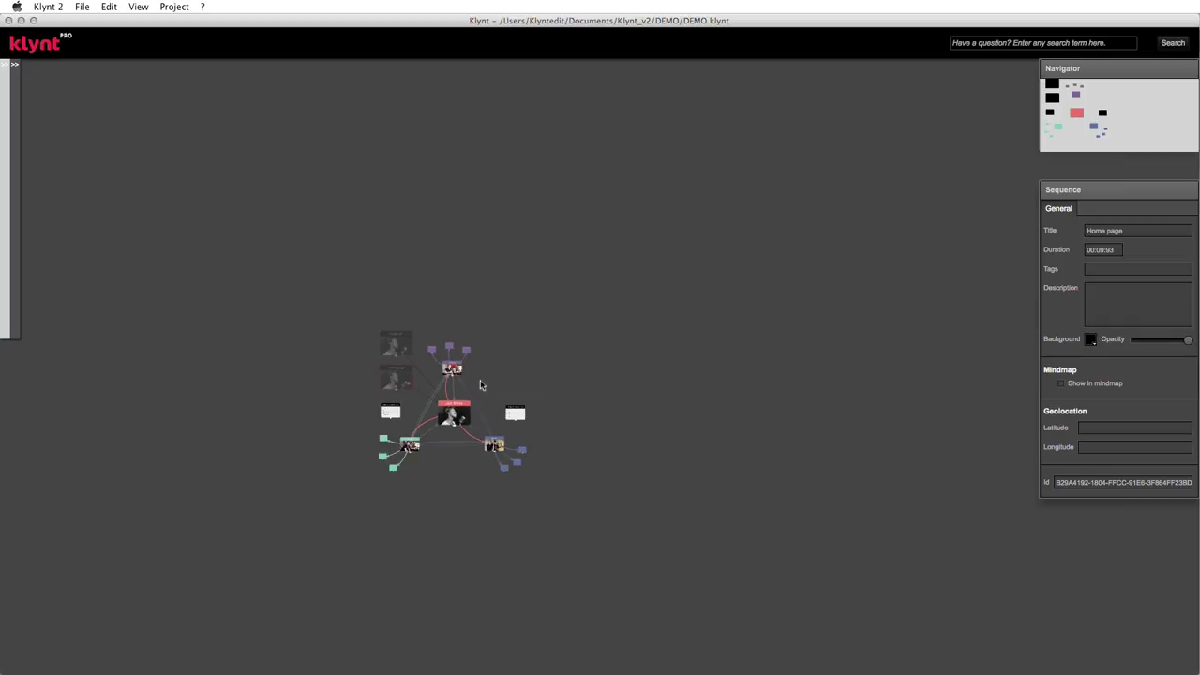
{"action": "scroll", "coordinate": [482, 378], "scroll_direction": "up", "scroll_amount": 4}
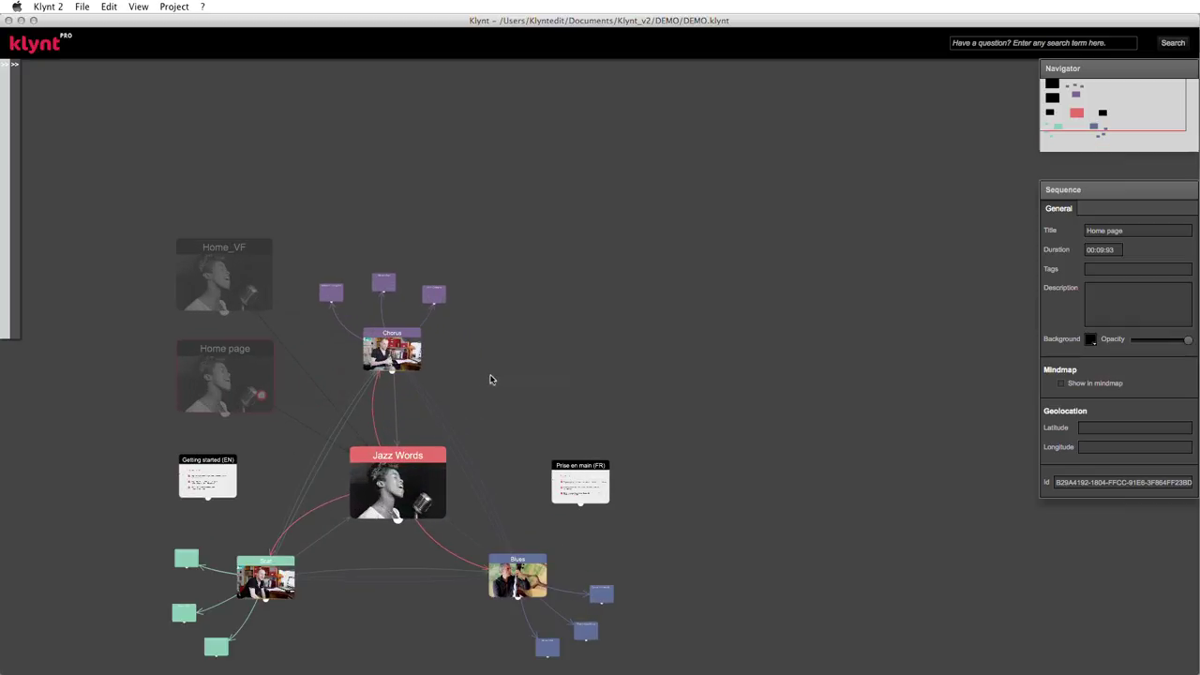
{"action": "right_click", "coordinate": [489, 378]}
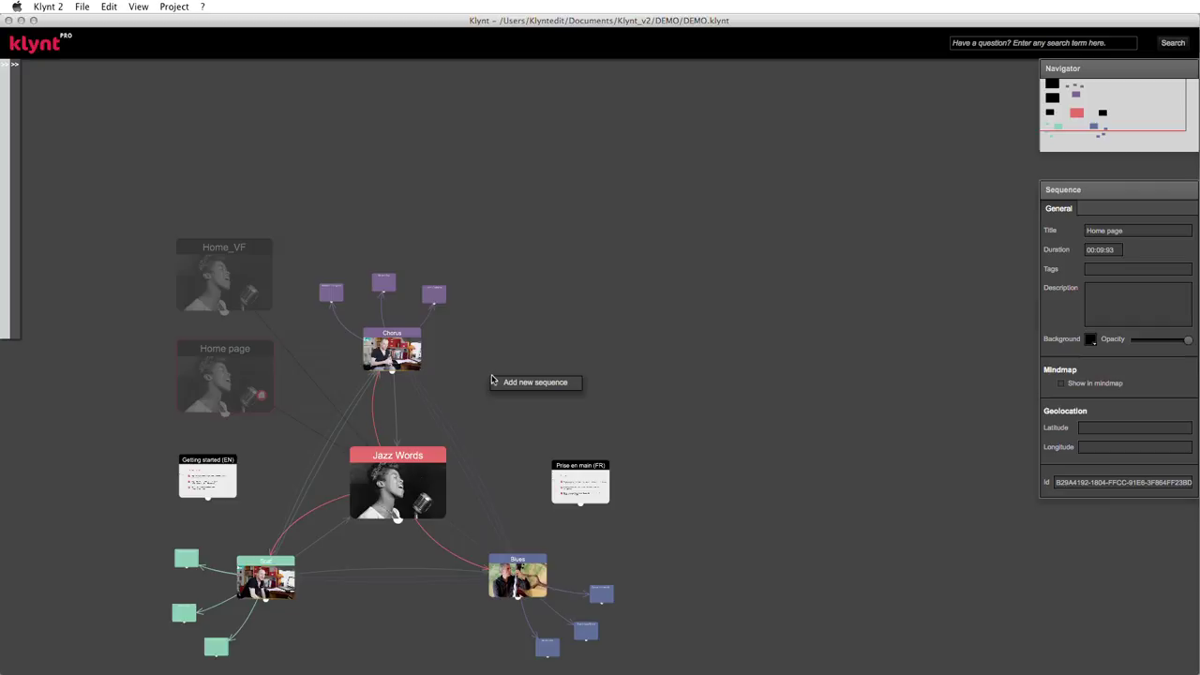
{"action": "left_click", "coordinate": [531, 382]}
{"action": "left_click_drag", "start_coordinate": [509, 388], "coordinate": [503, 386]}
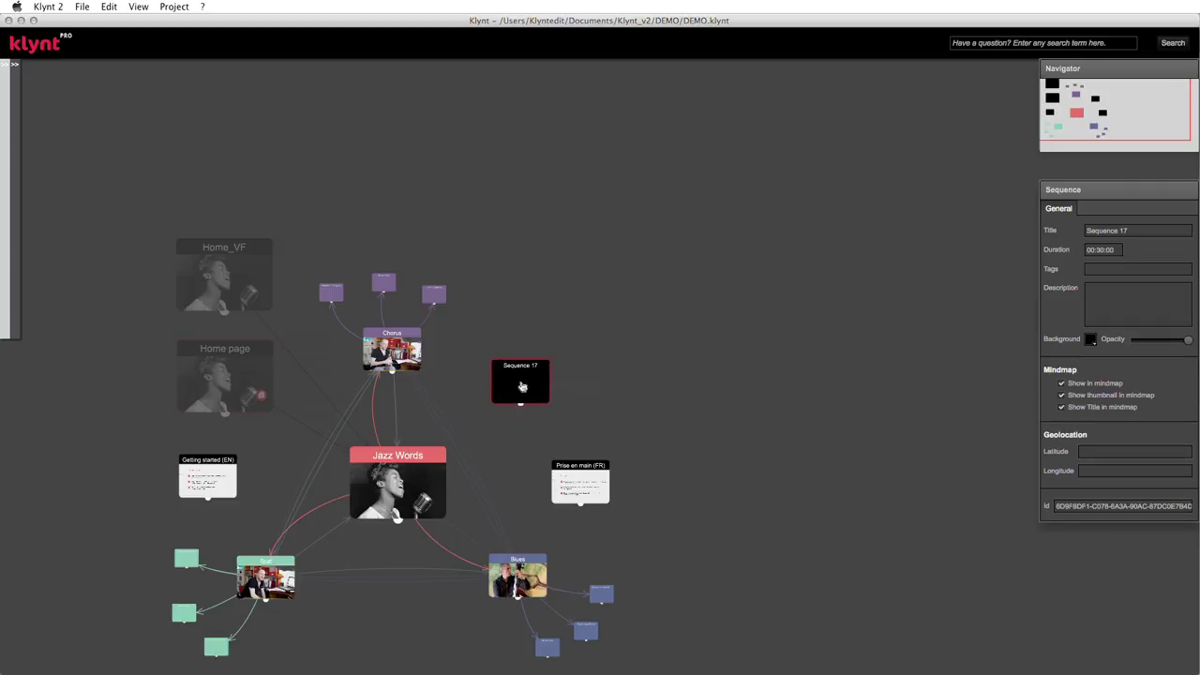
{"action": "left_click", "coordinate": [1137, 231]}
{"action": "type", "text": "RESPONSIVE"}
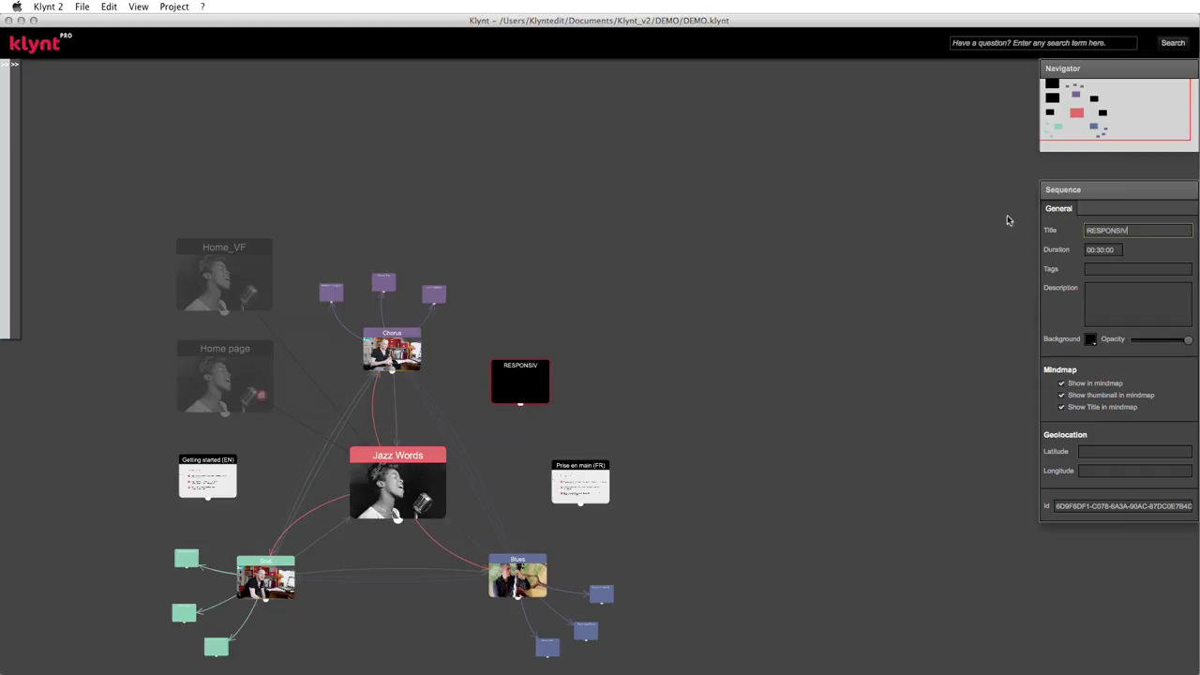
- Enlarge the RESPONSIVE sequence box to match the Home page box, color it yellow and shift it slightly upward
{"action": "right_click", "coordinate": [498, 379]}
{"action": "mouse_move", "coordinate": [578, 446]}
{"action": "left_click", "coordinate": [662, 450]}
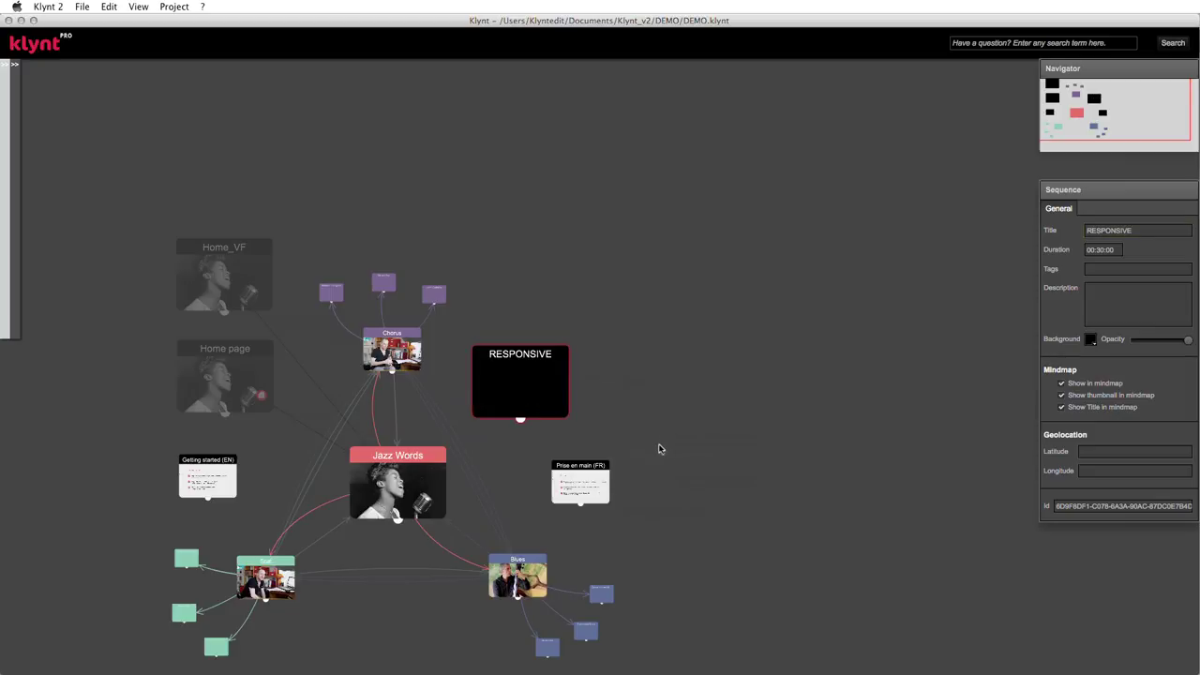
{"action": "right_click", "coordinate": [544, 398]}
{"action": "mouse_move", "coordinate": [584, 473]}
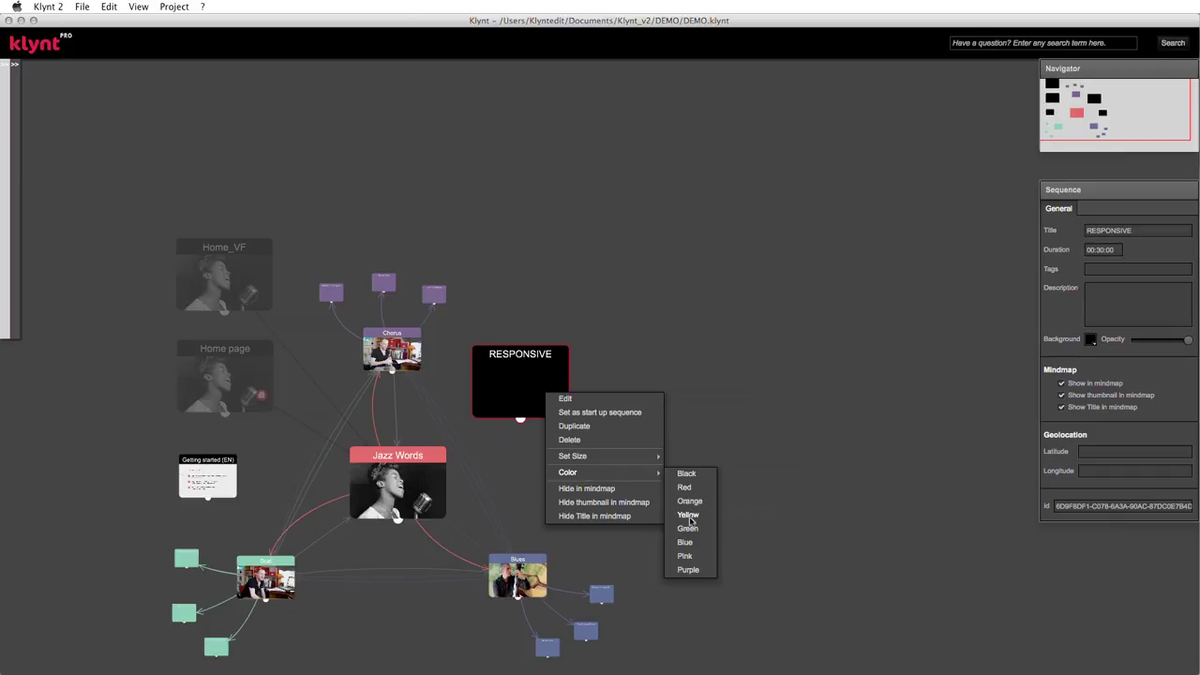
{"action": "left_click", "coordinate": [688, 515]}
{"action": "left_click_drag", "start_coordinate": [534, 401], "coordinate": [546, 380]}
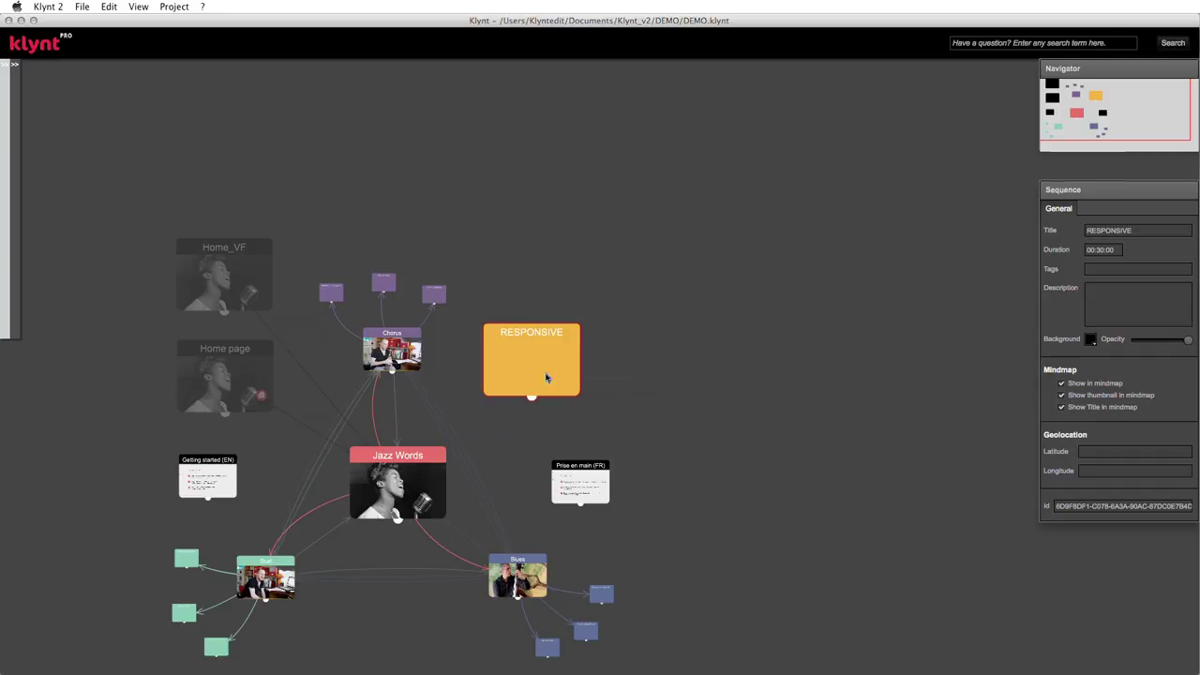
- Open the RESPONSIVE sequence for editing and compare its canvas in the available screen formats, ending on the wide landscape one
{"action": "double_click", "coordinate": [546, 379]}
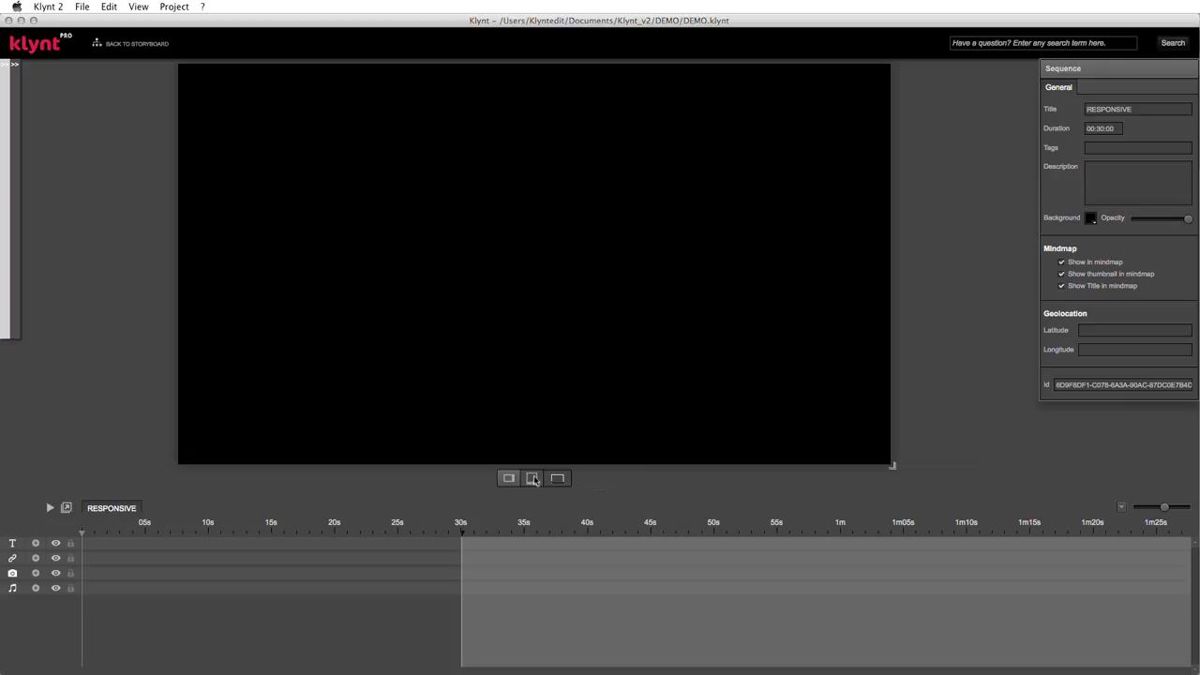
{"action": "left_click", "coordinate": [532, 479]}
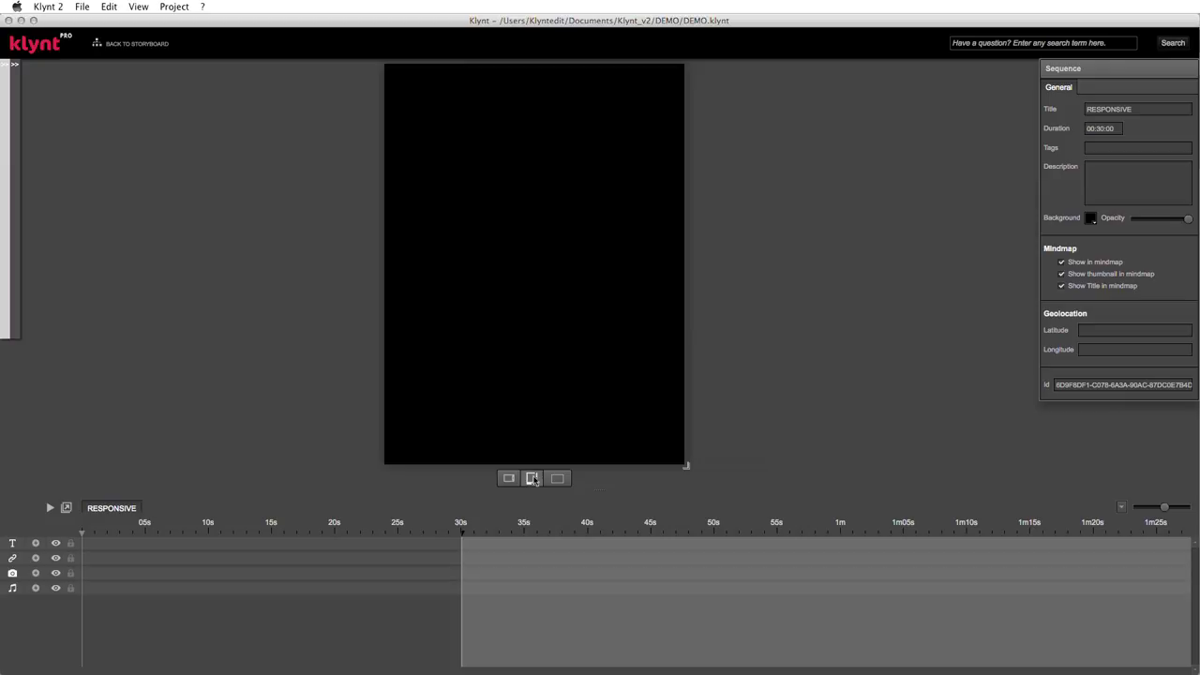
{"action": "left_click", "coordinate": [509, 479]}
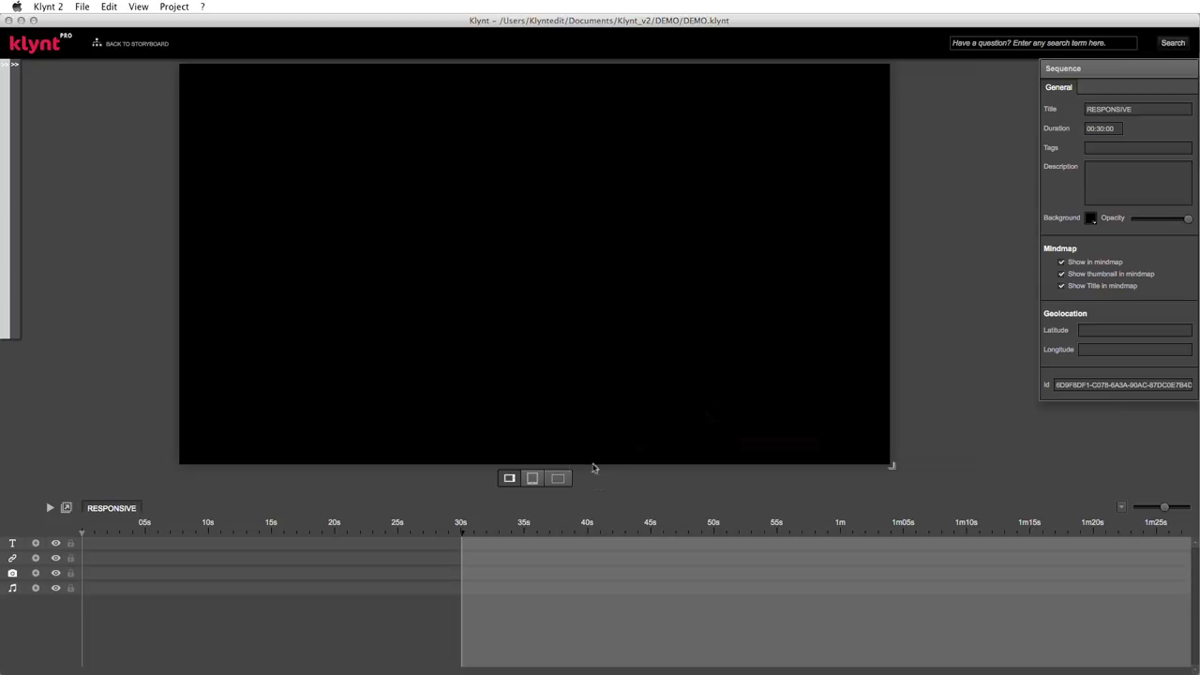
{"action": "left_click", "coordinate": [532, 478]}
{"action": "left_click", "coordinate": [559, 479]}
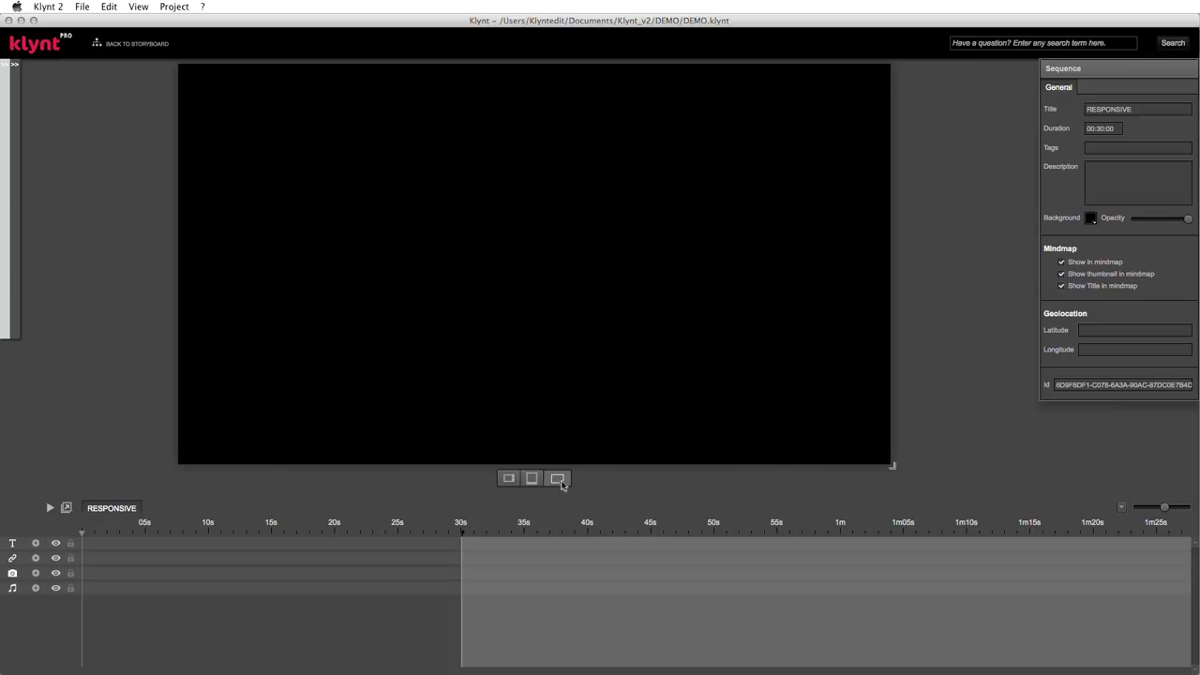
{"action": "left_click", "coordinate": [532, 478]}
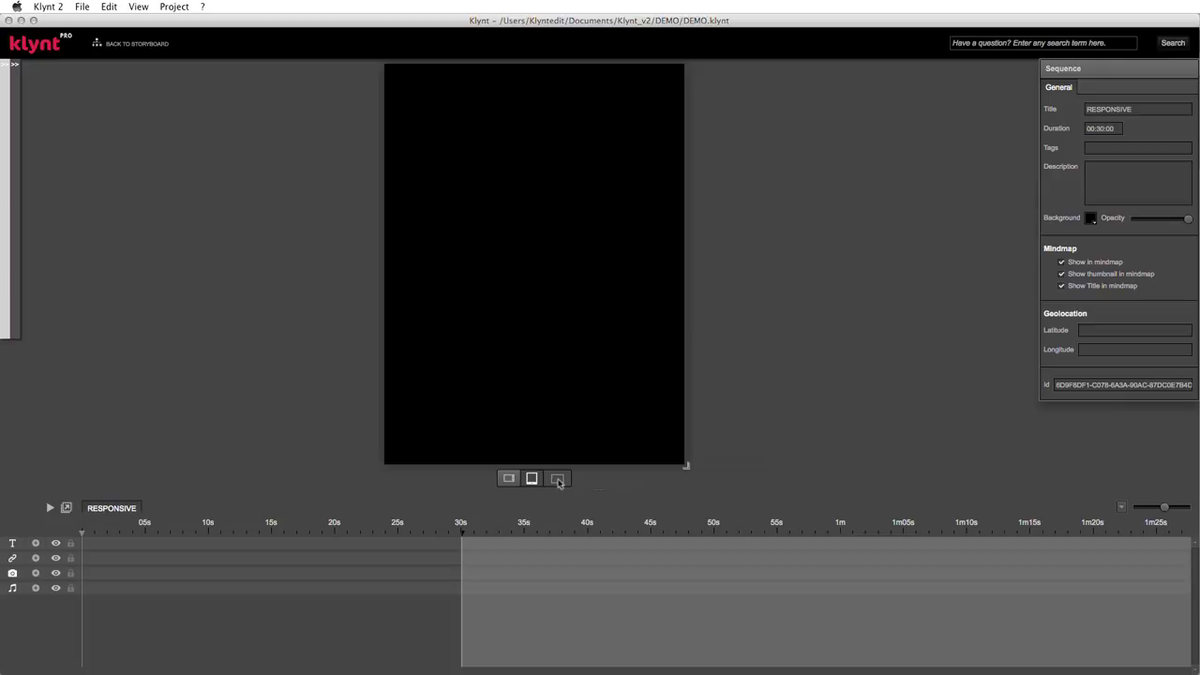
{"action": "left_click", "coordinate": [559, 480]}
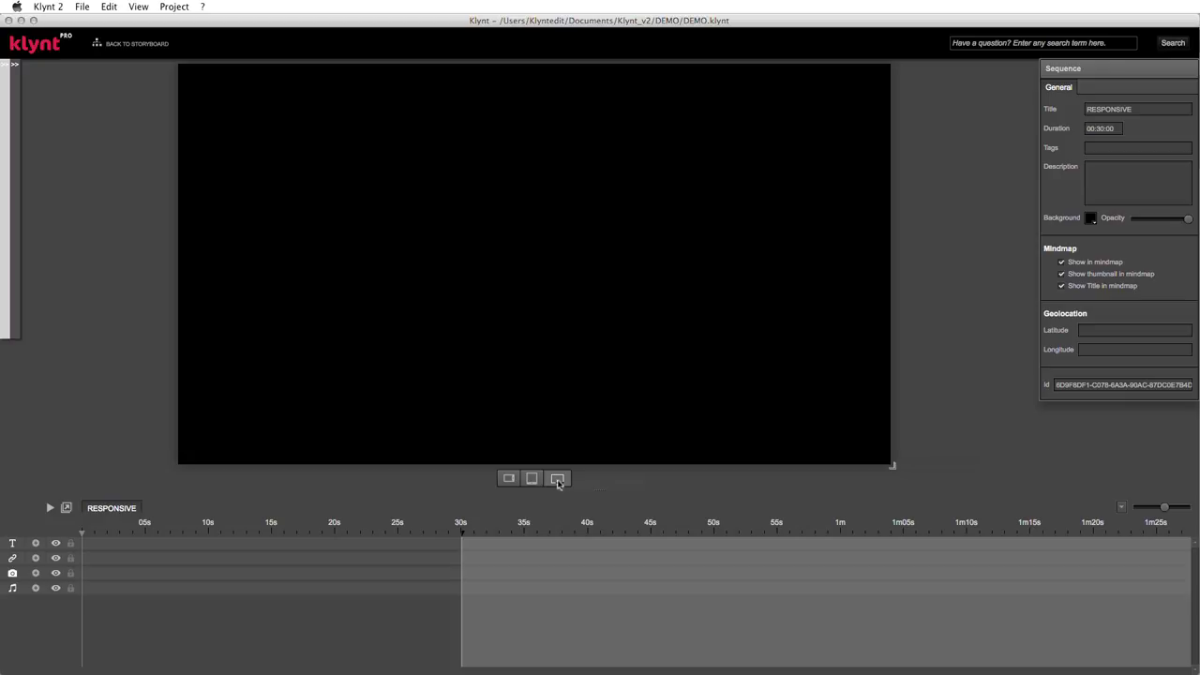
- Add the Chorus video from the project's video library to the RESPONSIVE sequence
{"action": "mouse_move", "coordinate": [6, 76]}
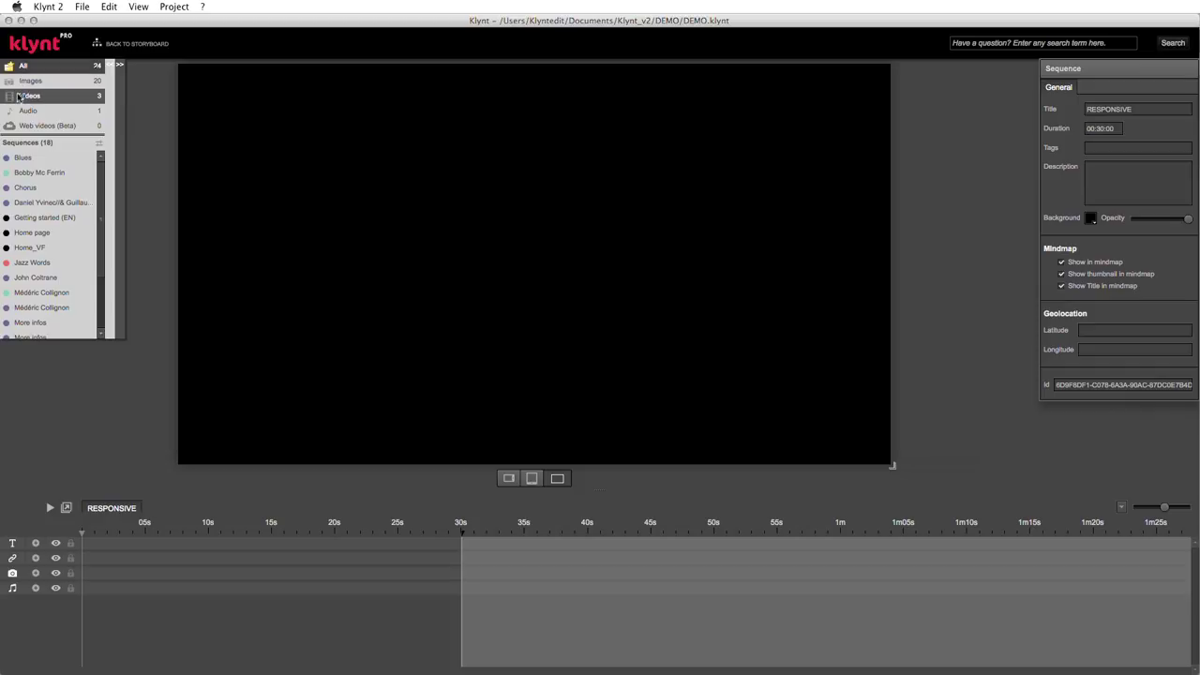
{"action": "left_click", "coordinate": [20, 97]}
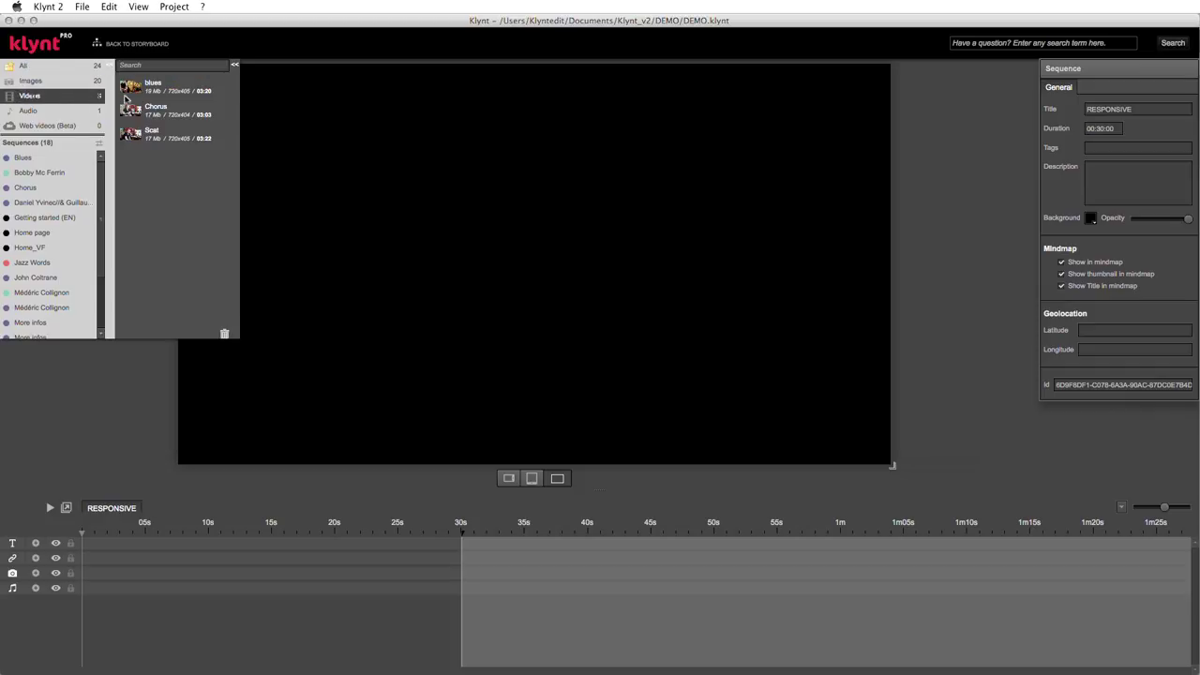
{"action": "left_click_drag", "start_coordinate": [131, 111], "coordinate": [366, 132]}
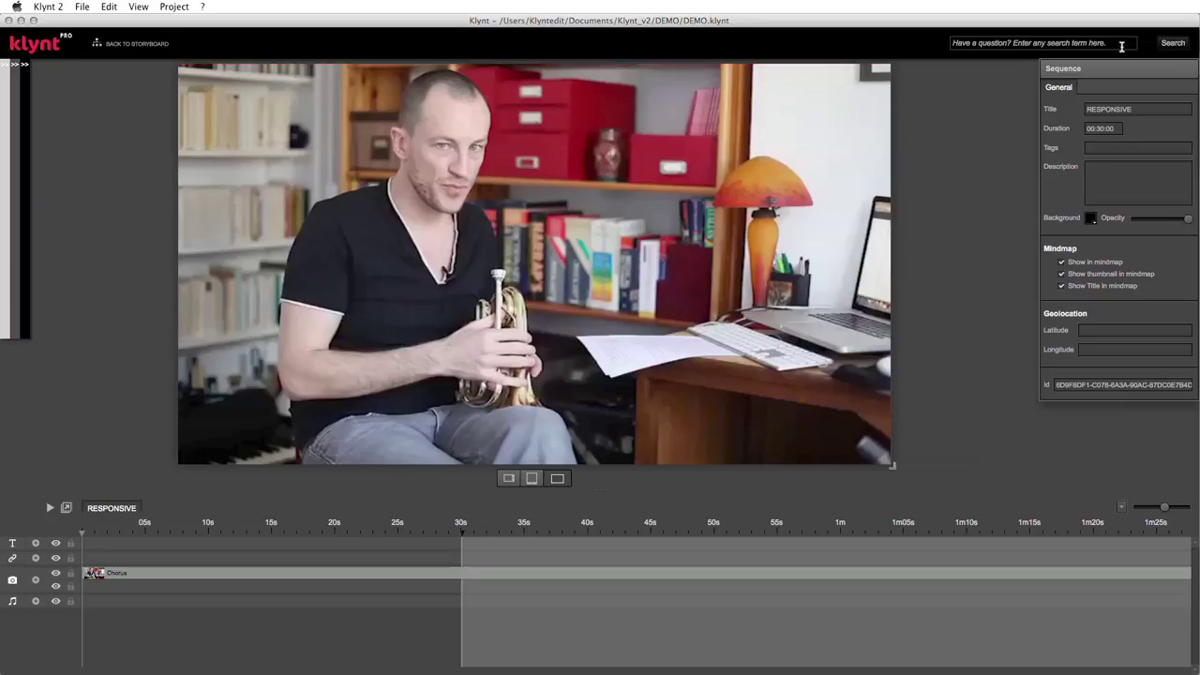
- Synchronize the sequence with the Chorus video and place the properties panel next to the canvas
{"action": "left_click_drag", "start_coordinate": [1111, 69], "coordinate": [1036, 97]}
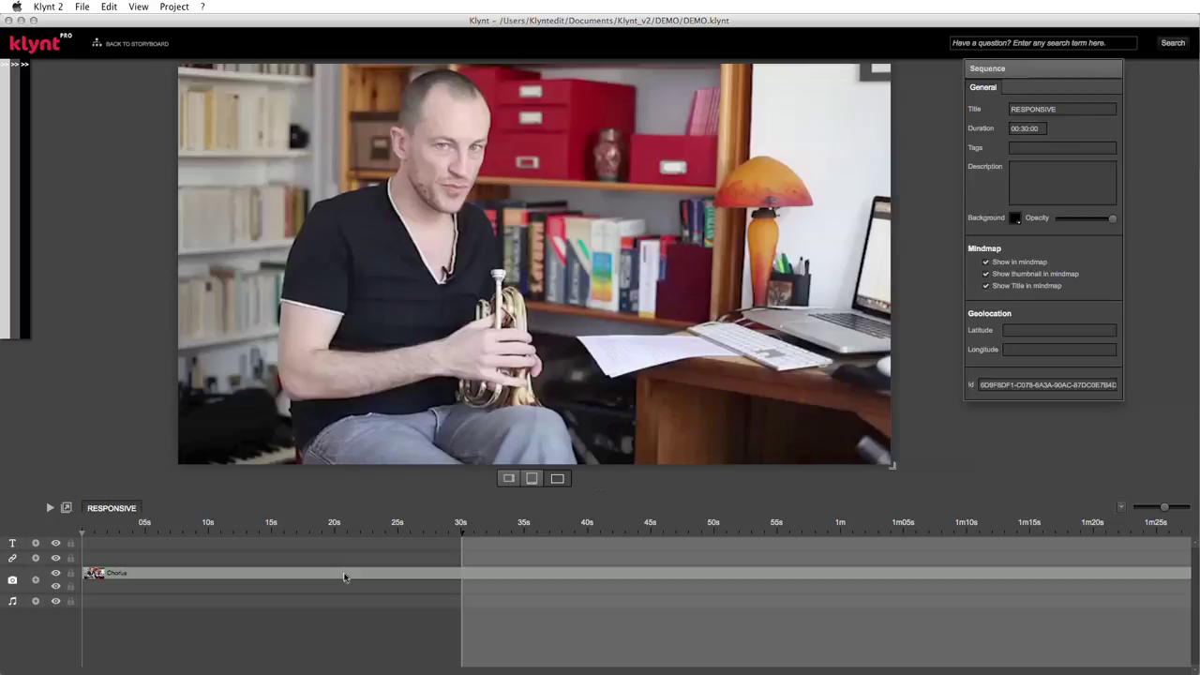
{"action": "left_click", "coordinate": [335, 579]}
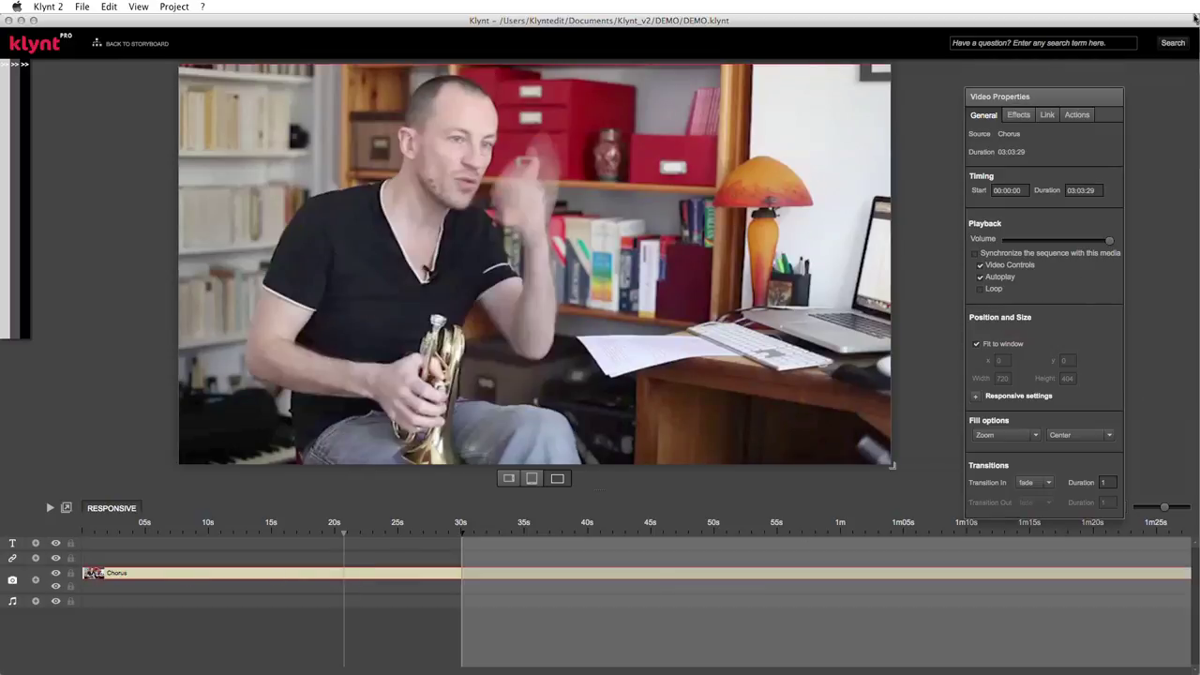
{"action": "left_click", "coordinate": [976, 254]}
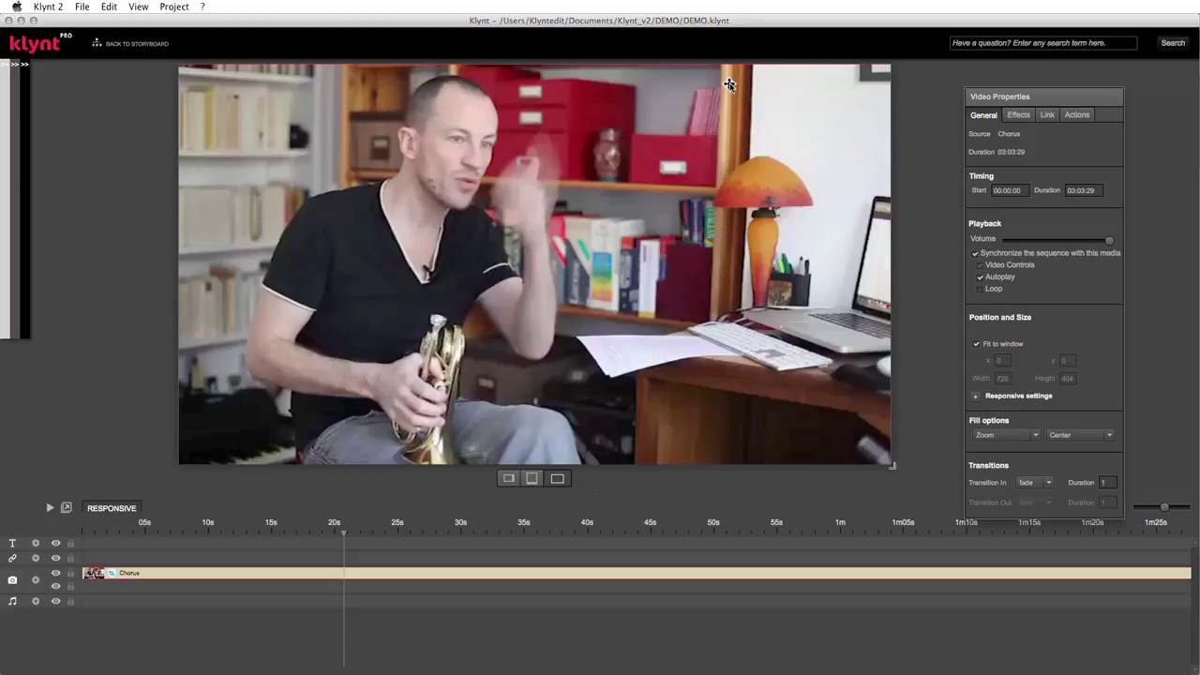
{"action": "mouse_move", "coordinate": [975, 96]}
{"action": "left_mouse_down"}
{"action": "mouse_move", "coordinate": [939, 81]}
{"action": "mouse_move", "coordinate": [971, 82]}
{"action": "left_mouse_up"}
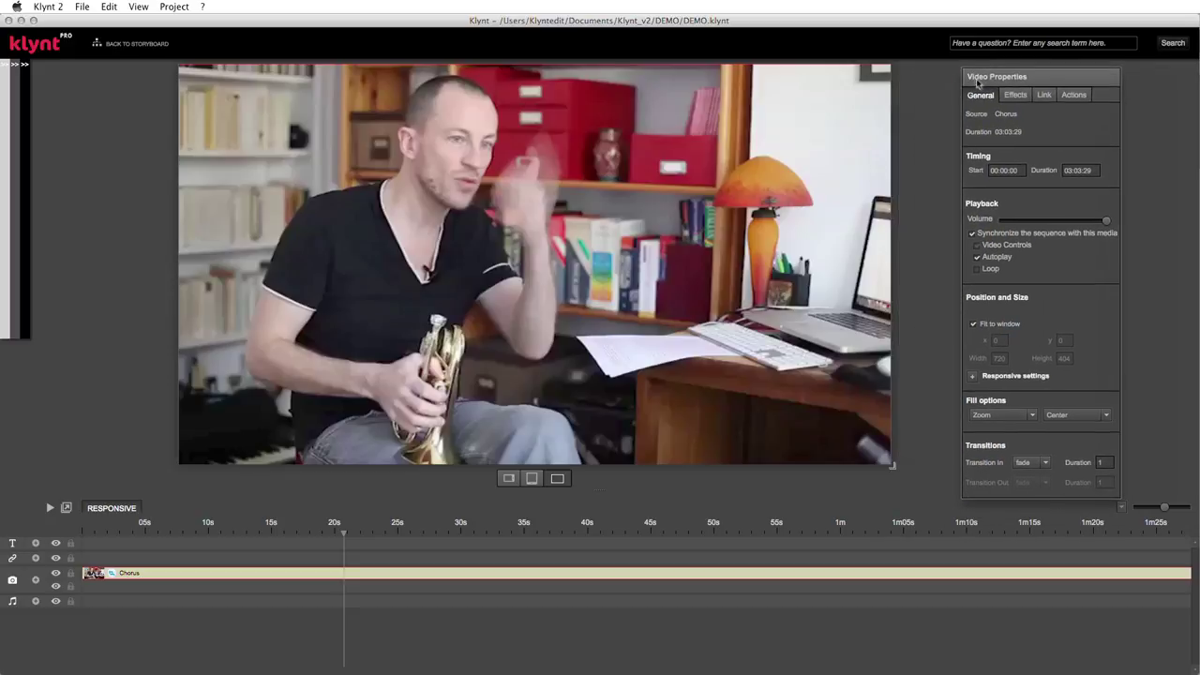
- Mute the Chorus video and look over its responsive settings and fill options, keeping the Zoom fill
{"action": "left_click_drag", "start_coordinate": [1107, 220], "coordinate": [1003, 225]}
{"action": "left_click", "coordinate": [973, 376]}
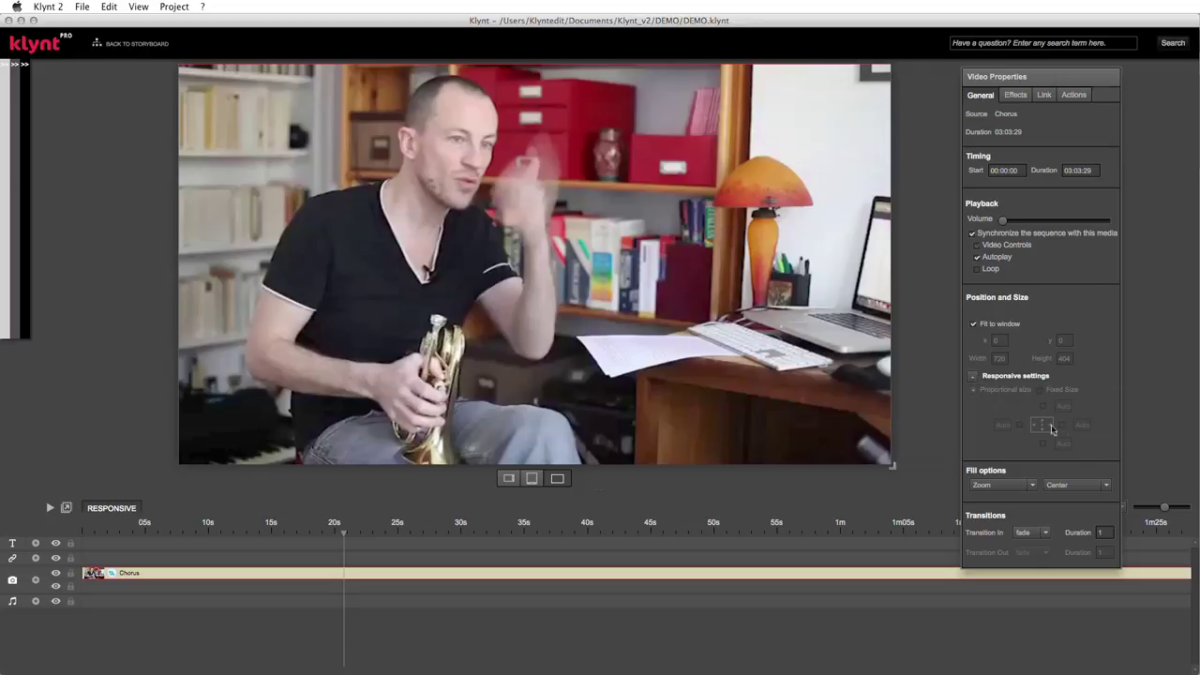
{"action": "left_click", "coordinate": [973, 377]}
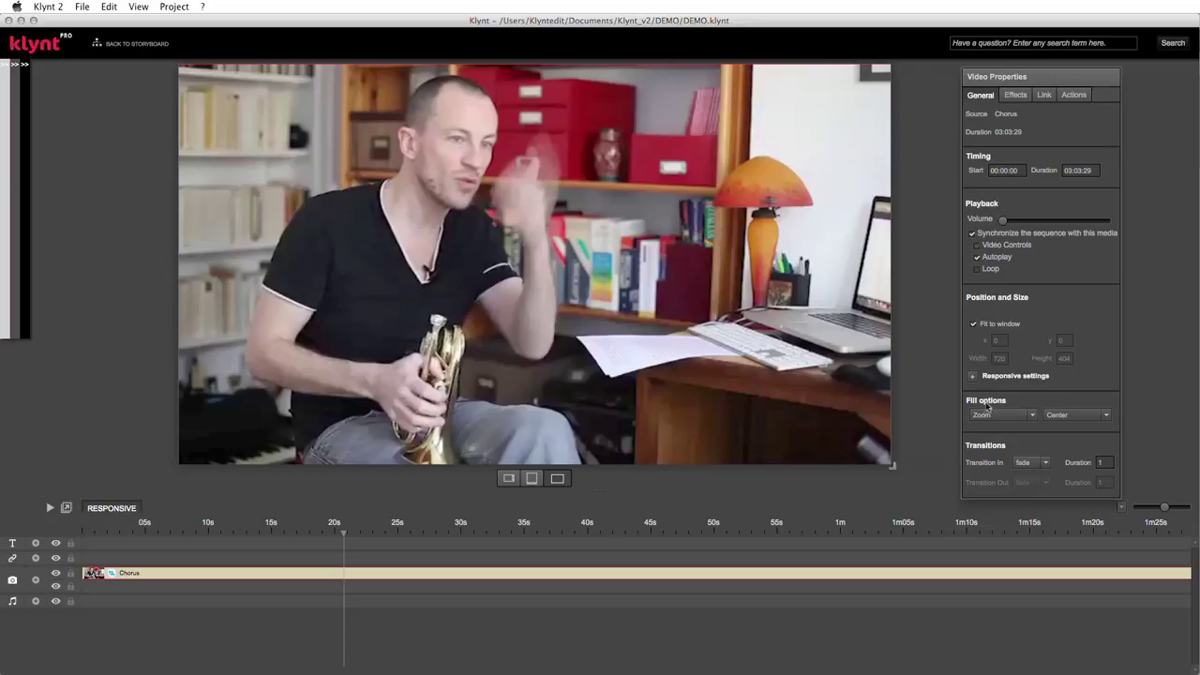
{"action": "left_click", "coordinate": [1034, 417]}
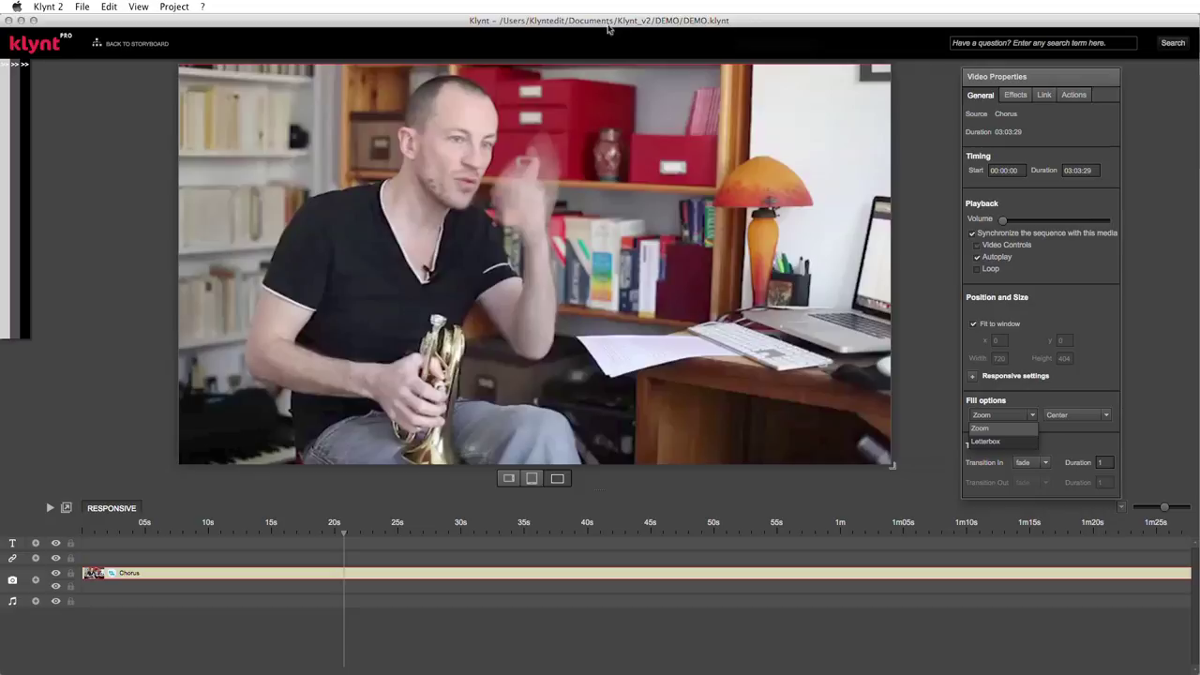
{"action": "left_click", "coordinate": [918, 224]}
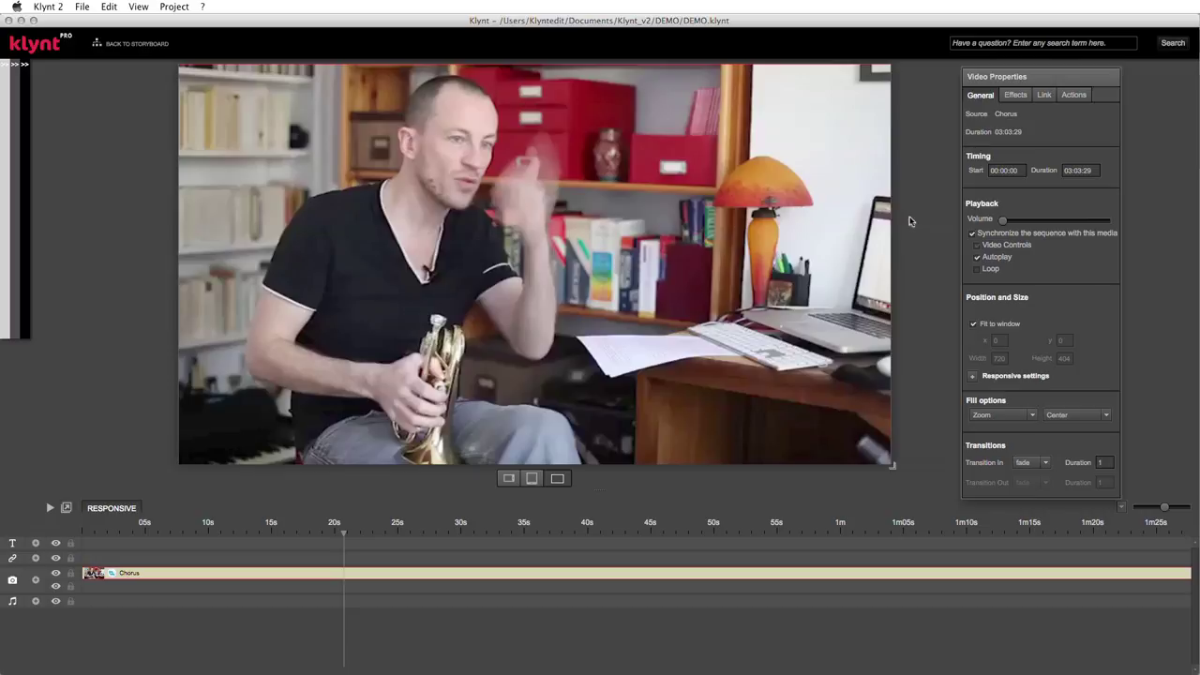
- Run the RESPONSIVE sequence in the browser and move the preview window into full view
{"action": "left_click", "coordinate": [83, 6]}
{"action": "mouse_move", "coordinate": [122, 127]}
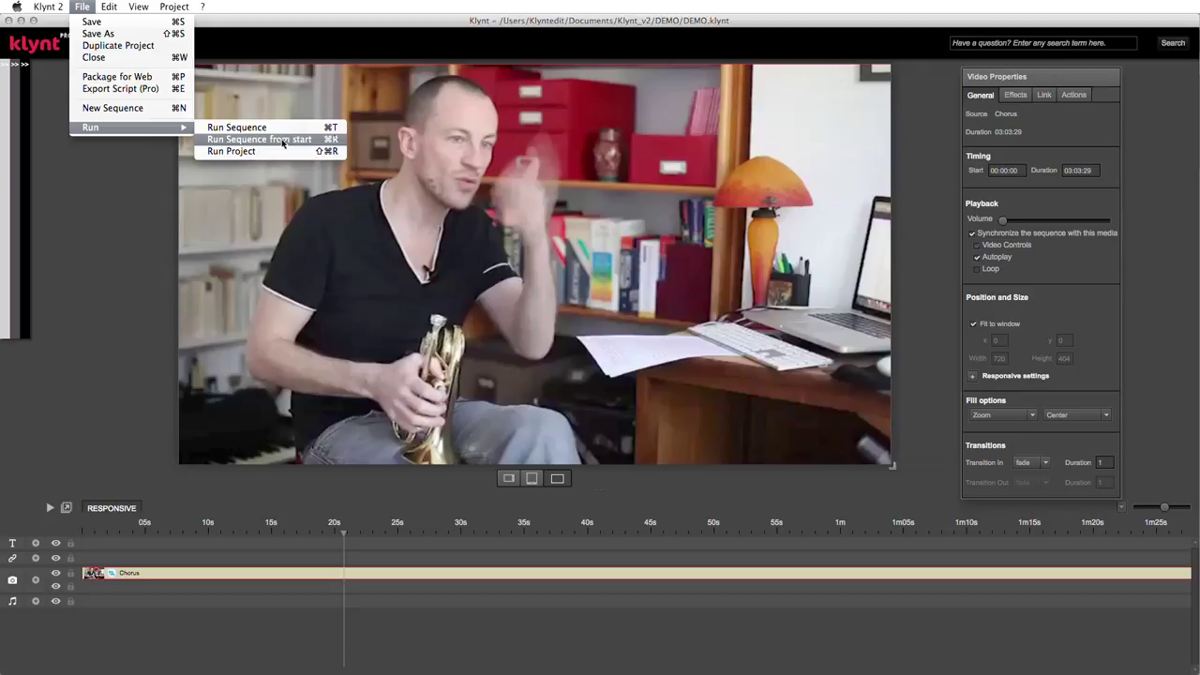
{"action": "left_click", "coordinate": [158, 306]}
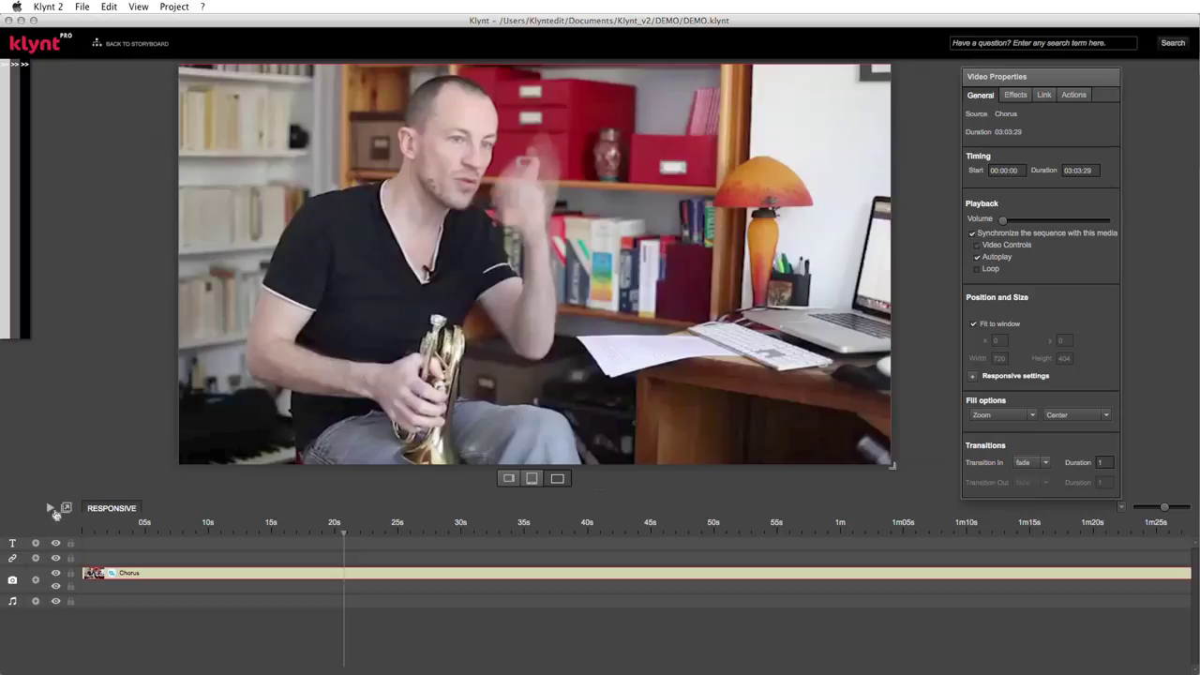
{"action": "left_click", "coordinate": [66, 510]}
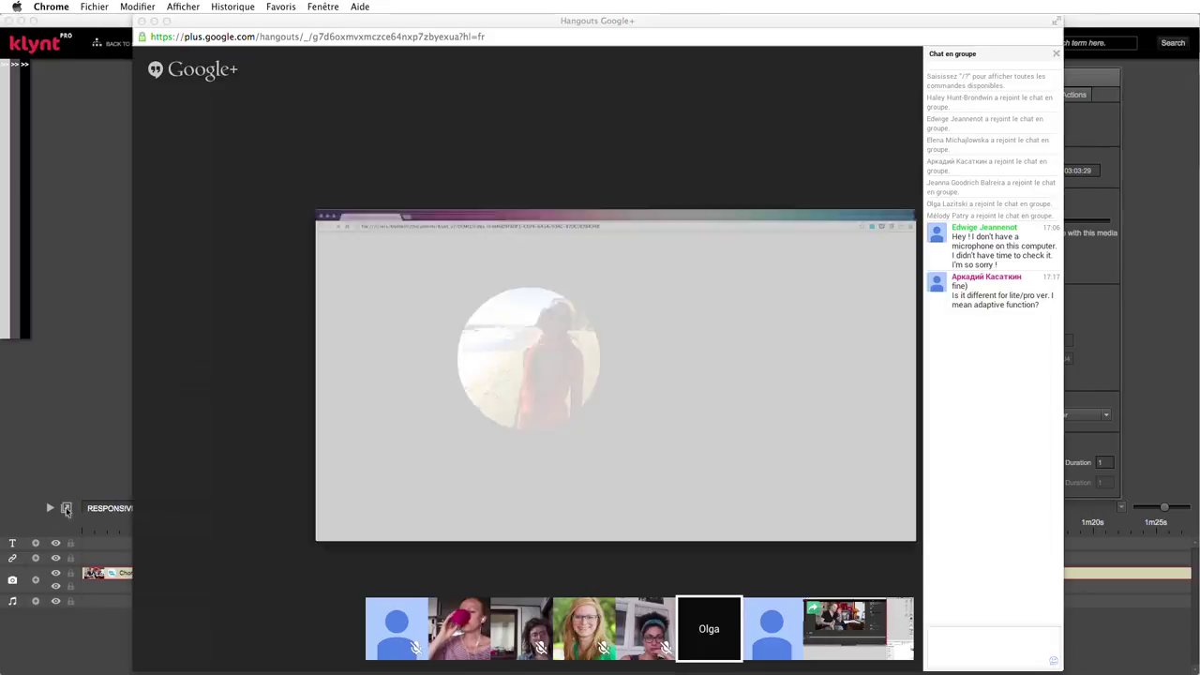
{"action": "left_click_drag", "start_coordinate": [475, 59], "coordinate": [449, 31]}
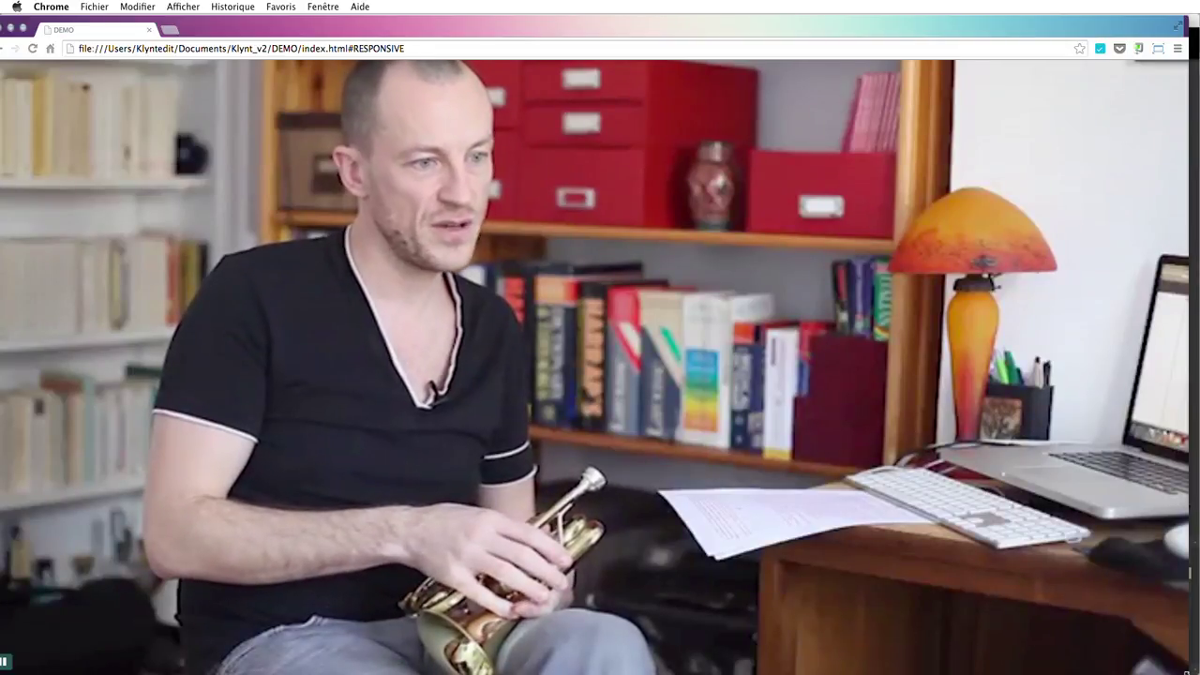
- Resize the browser preview to check how the zoomed video adapts, close it and return to Klynt
{"action": "left_click_drag", "start_coordinate": [1187, 671], "coordinate": [842, 472]}
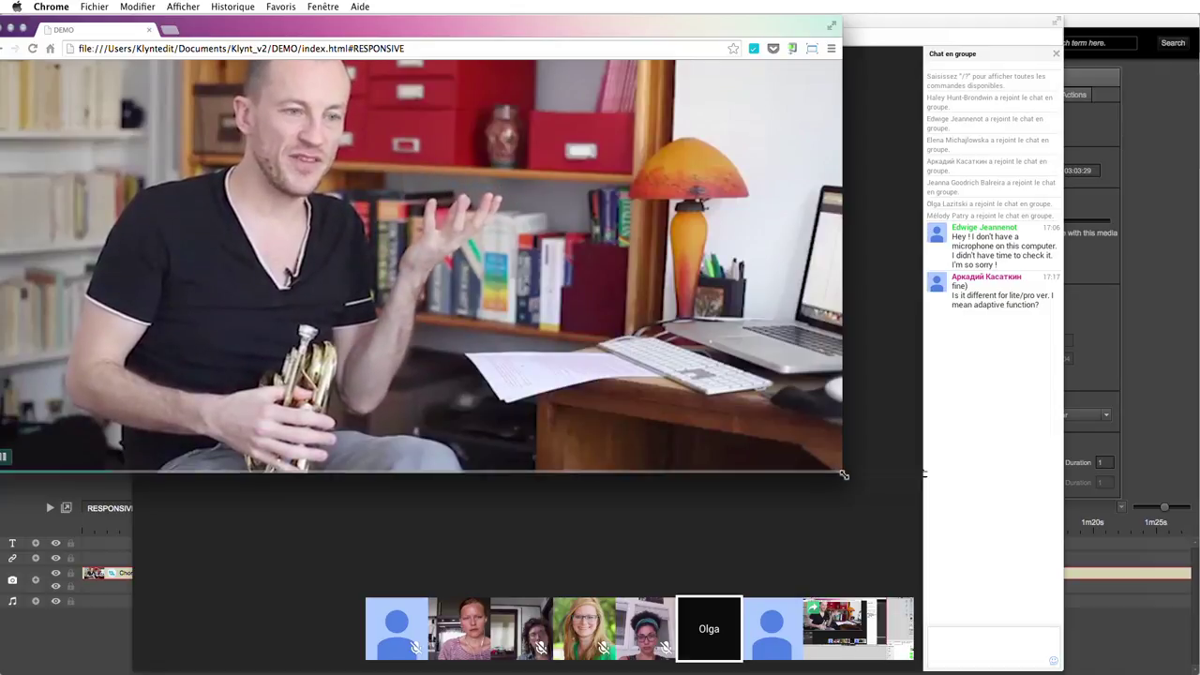
{"action": "left_click_drag", "start_coordinate": [844, 475], "coordinate": [904, 522]}
{"action": "left_click_drag", "start_coordinate": [1015, 634], "coordinate": [1183, 671]}
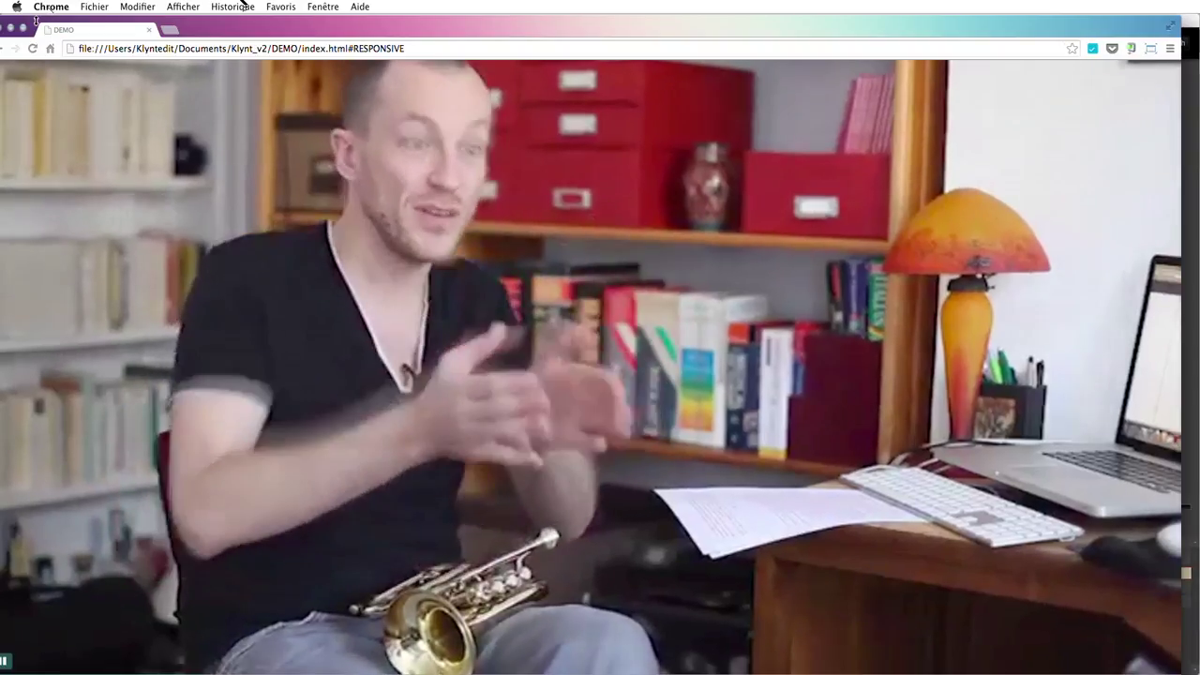
{"action": "left_click_drag", "start_coordinate": [291, 33], "coordinate": [306, 34]}
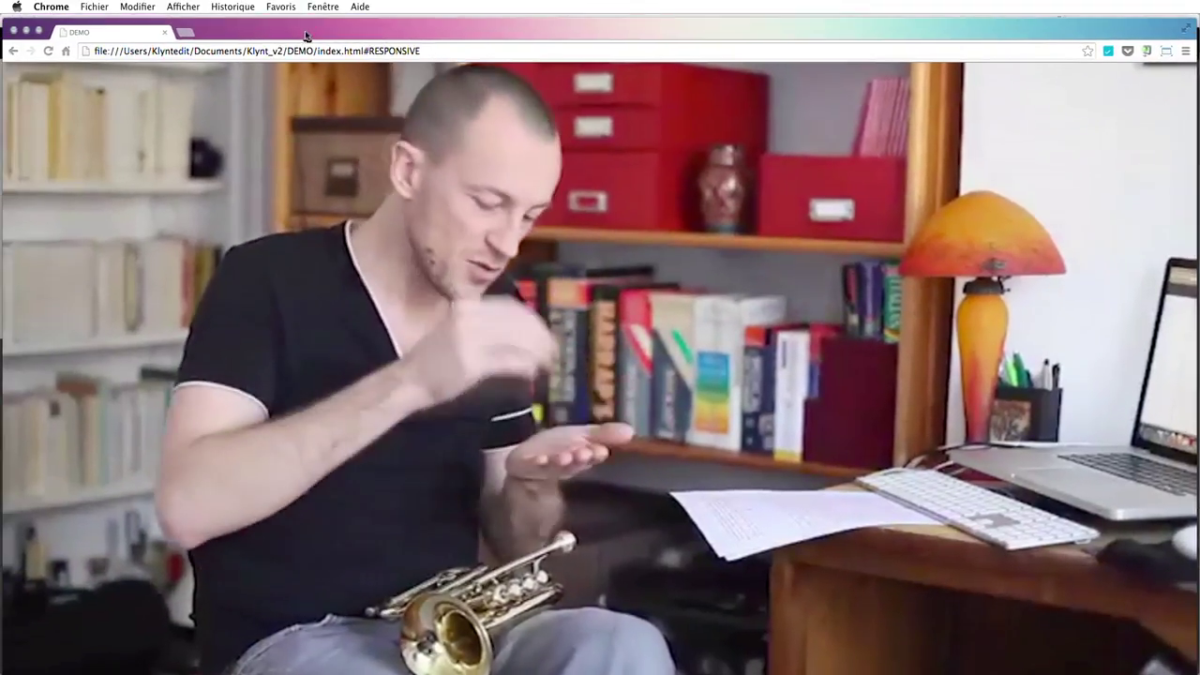
{"action": "left_click", "coordinate": [13, 31]}
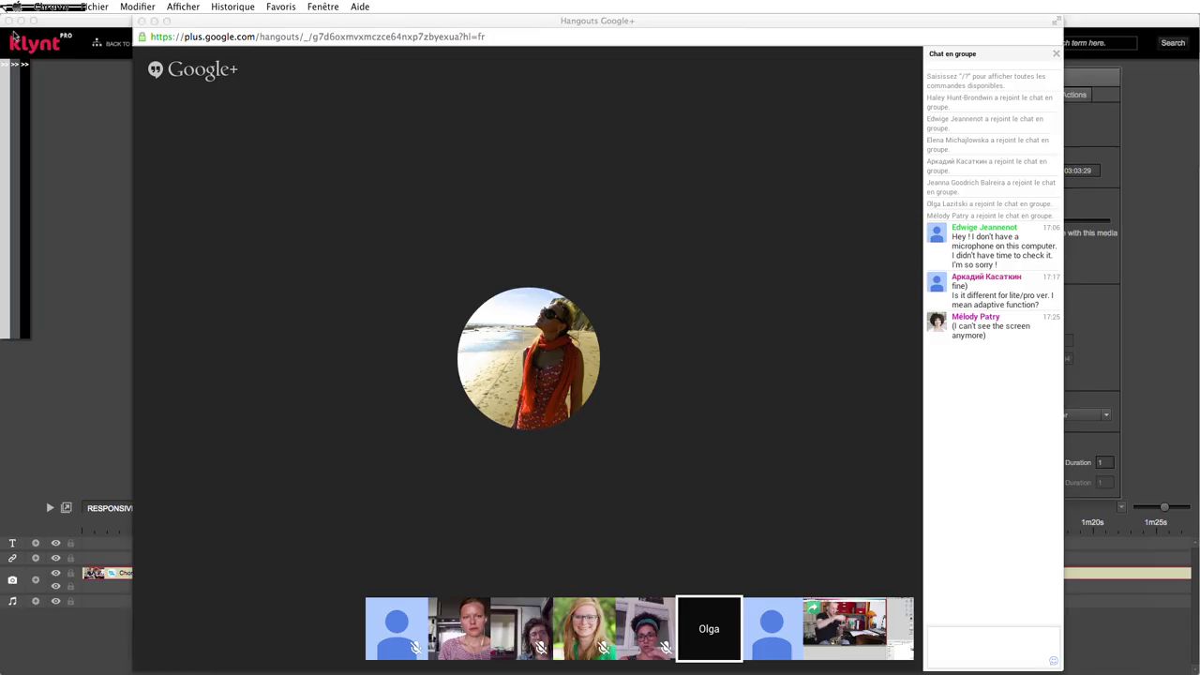
{"action": "left_click", "coordinate": [69, 355]}
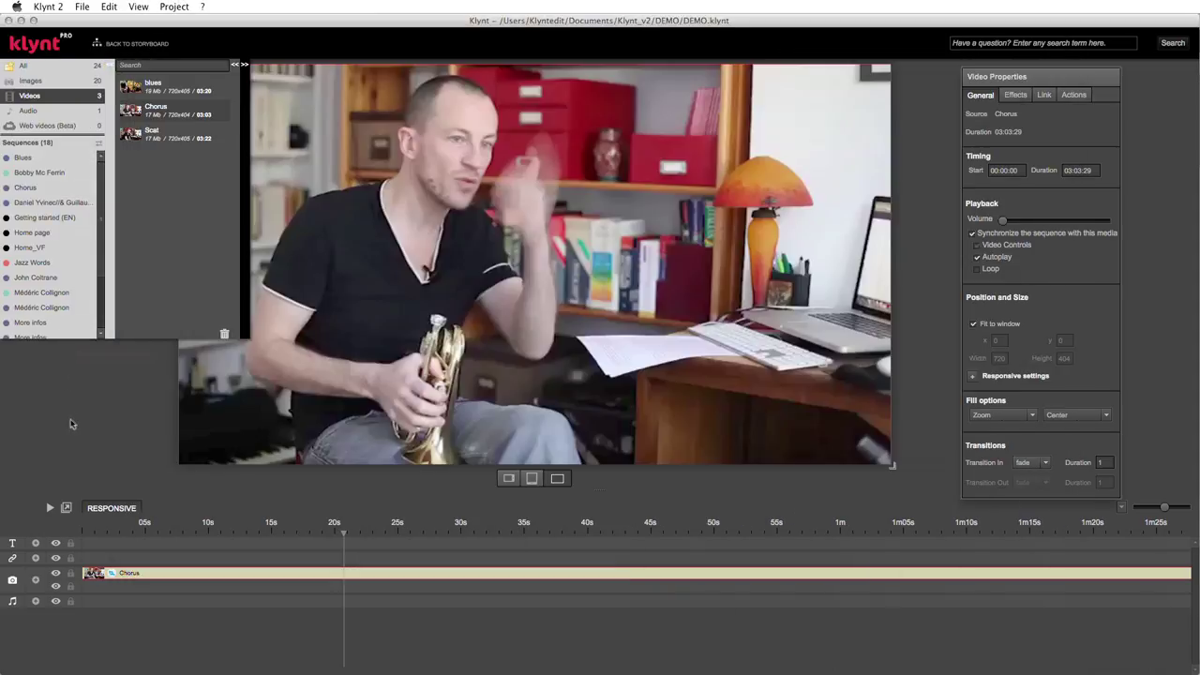
- Turn on the footer in the project's widget settings and save the preferences
{"action": "left_click", "coordinate": [175, 7]}
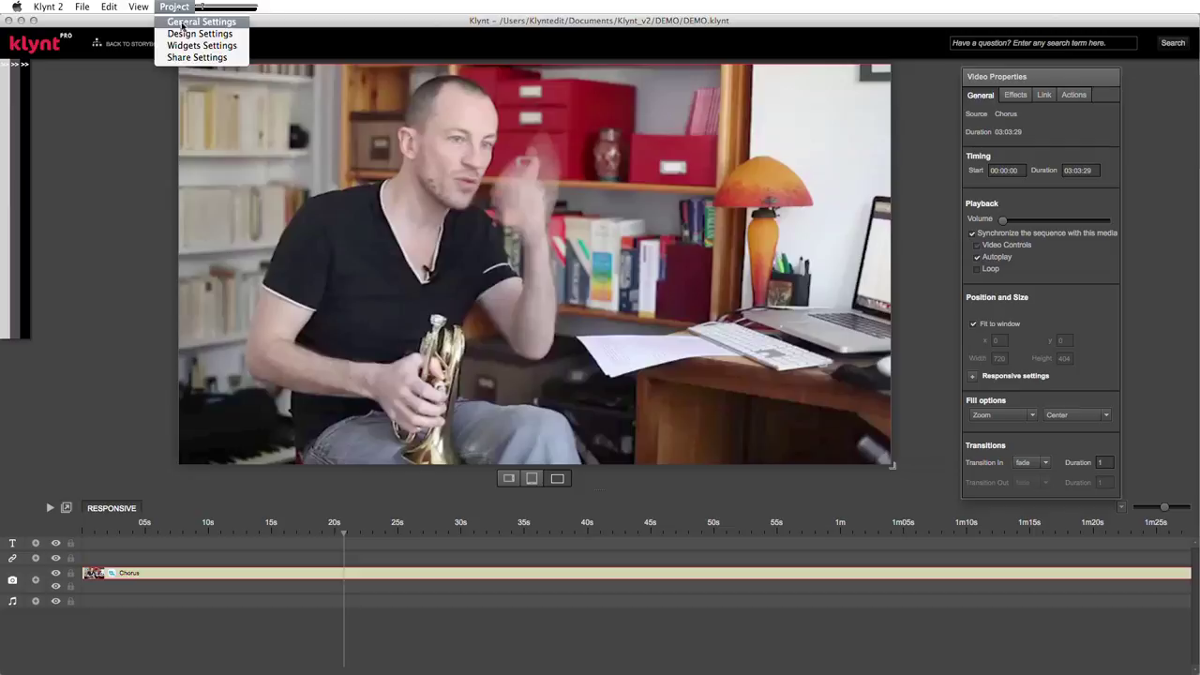
{"action": "left_click", "coordinate": [184, 23]}
{"action": "left_click", "coordinate": [583, 187]}
{"action": "left_click", "coordinate": [611, 188]}
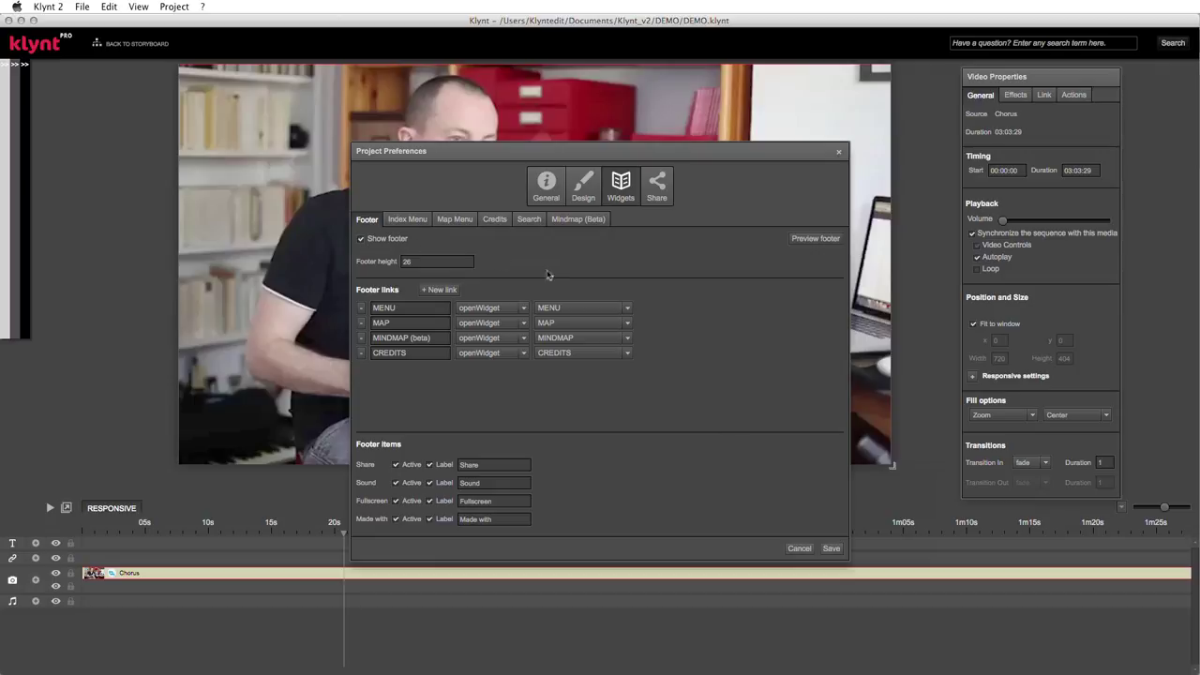
{"action": "left_click", "coordinate": [831, 551]}
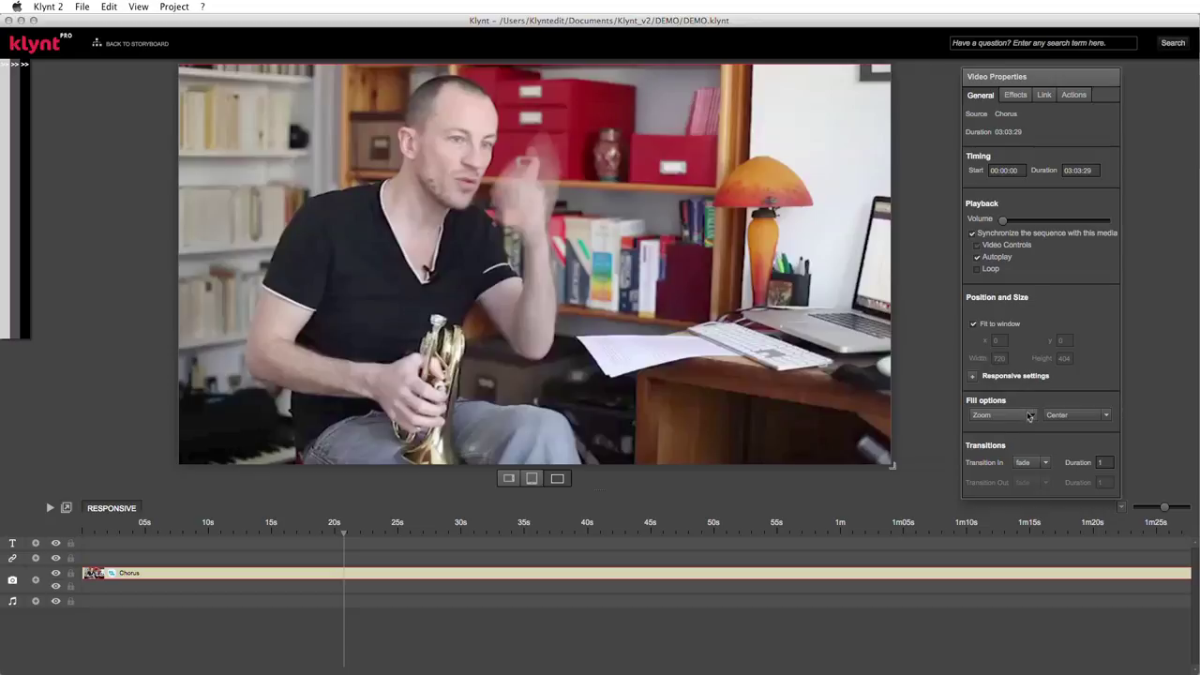
- Preview the sequence in the browser again, resize the window to check the video together with the footer, and return to Klynt
{"action": "key", "text": "super+s"}
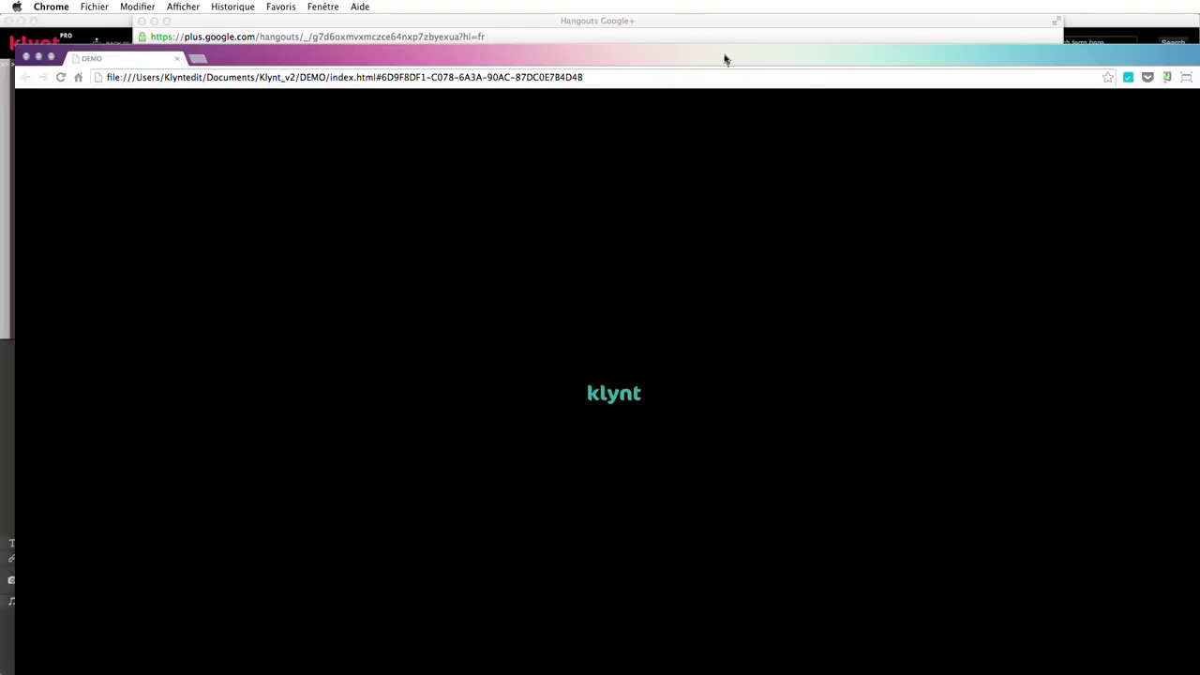
{"action": "left_click_drag", "start_coordinate": [723, 59], "coordinate": [709, 26]}
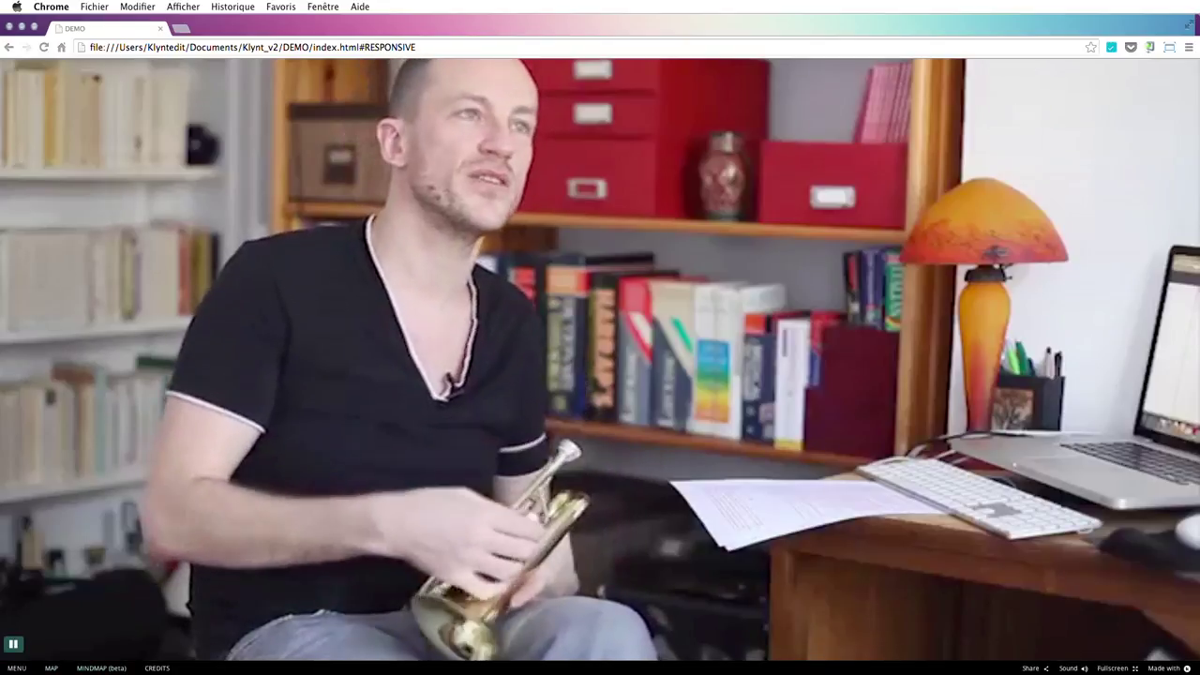
{"action": "left_click_drag", "start_coordinate": [1198, 671], "coordinate": [847, 521]}
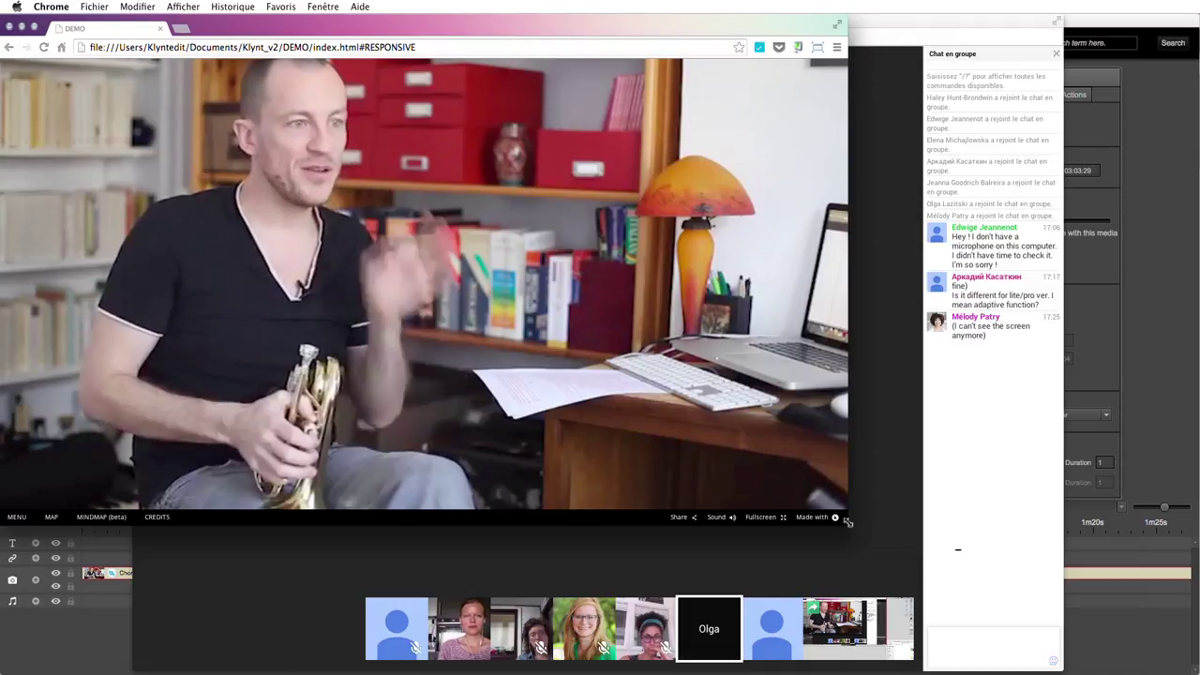
{"action": "left_click_drag", "start_coordinate": [881, 547], "coordinate": [1009, 549]}
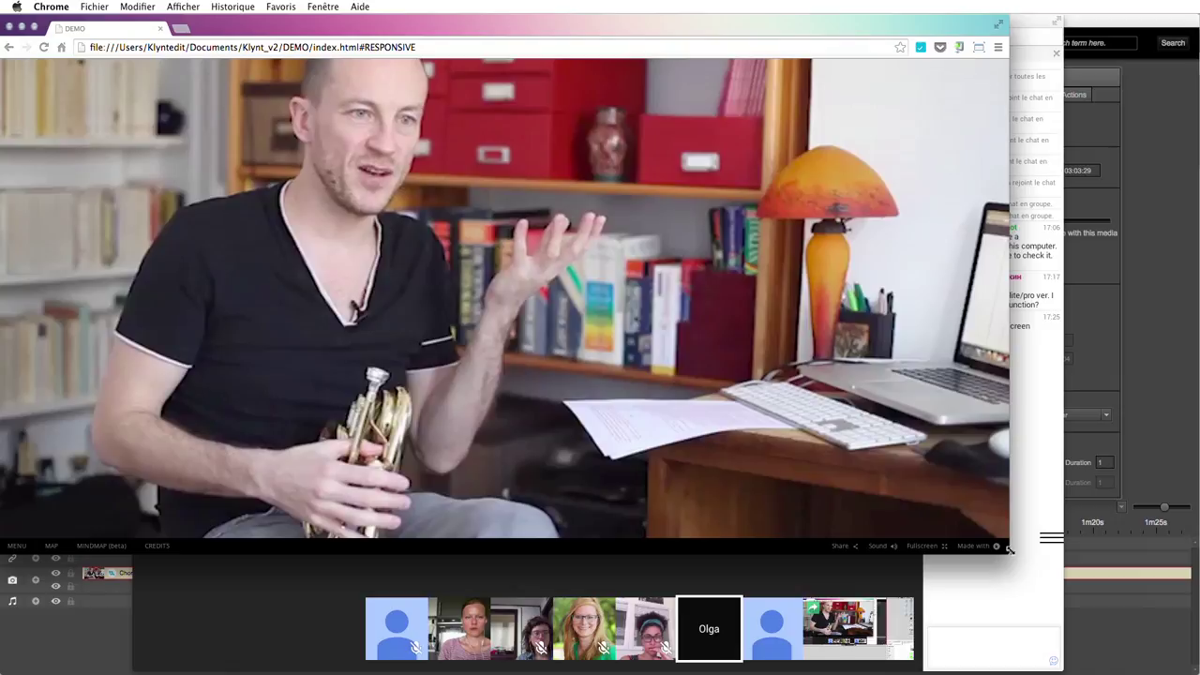
{"action": "mouse_move", "coordinate": [448, 30]}
{"action": "left_mouse_down"}
{"action": "mouse_move", "coordinate": [491, 36]}
{"action": "mouse_move", "coordinate": [449, 30]}
{"action": "left_mouse_up"}
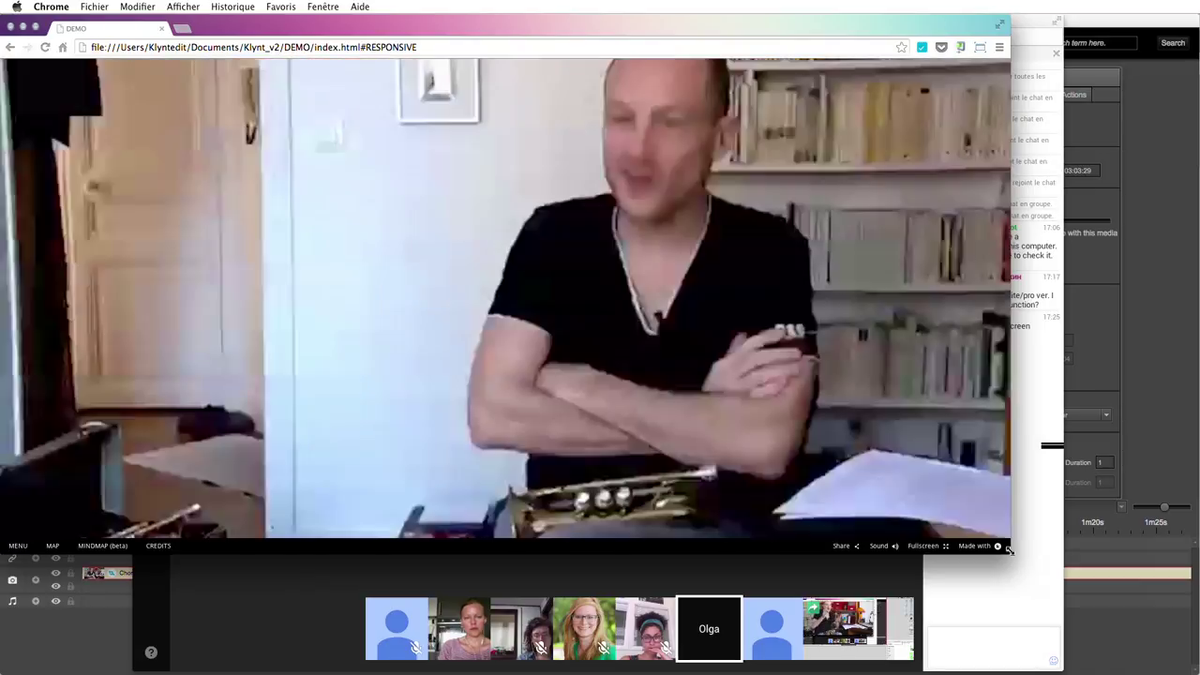
{"action": "left_click_drag", "start_coordinate": [1009, 550], "coordinate": [851, 549]}
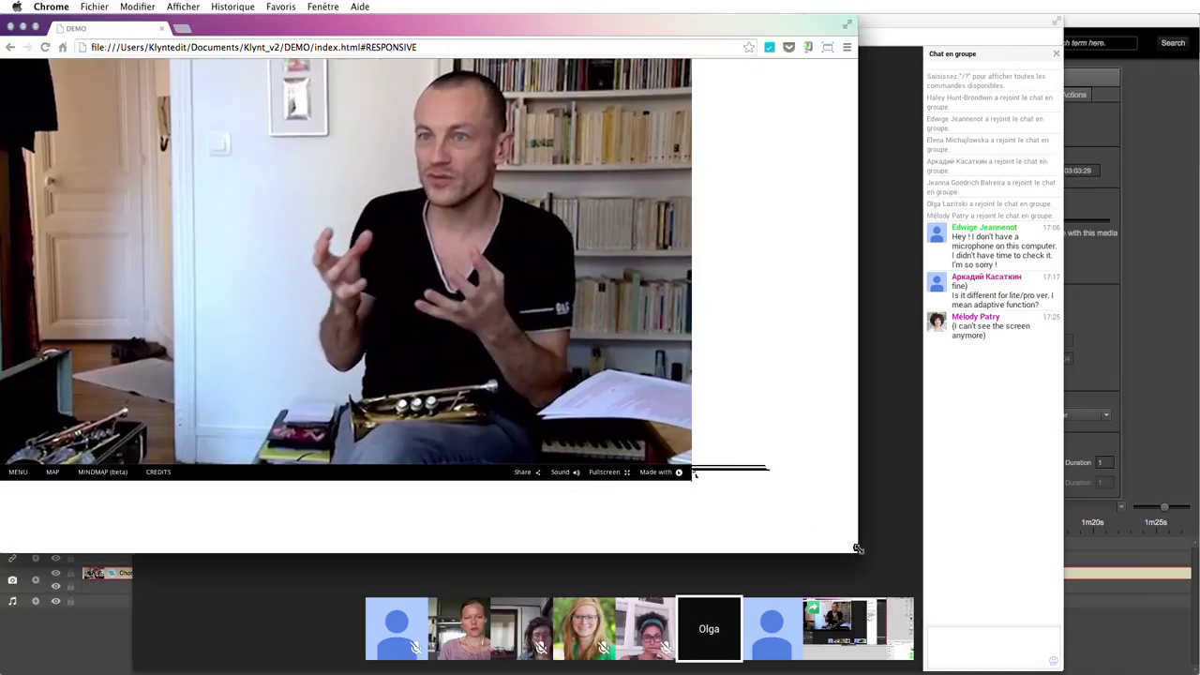
{"action": "left_click_drag", "start_coordinate": [809, 468], "coordinate": [710, 446]}
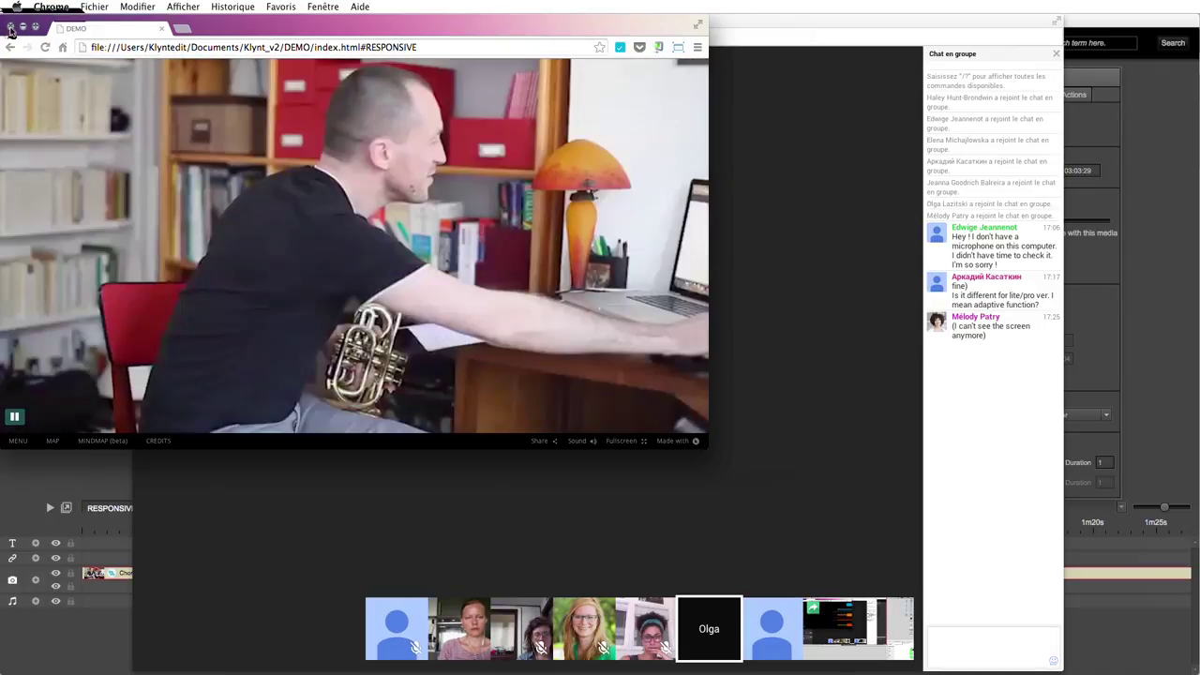
{"action": "left_click", "coordinate": [750, 134]}
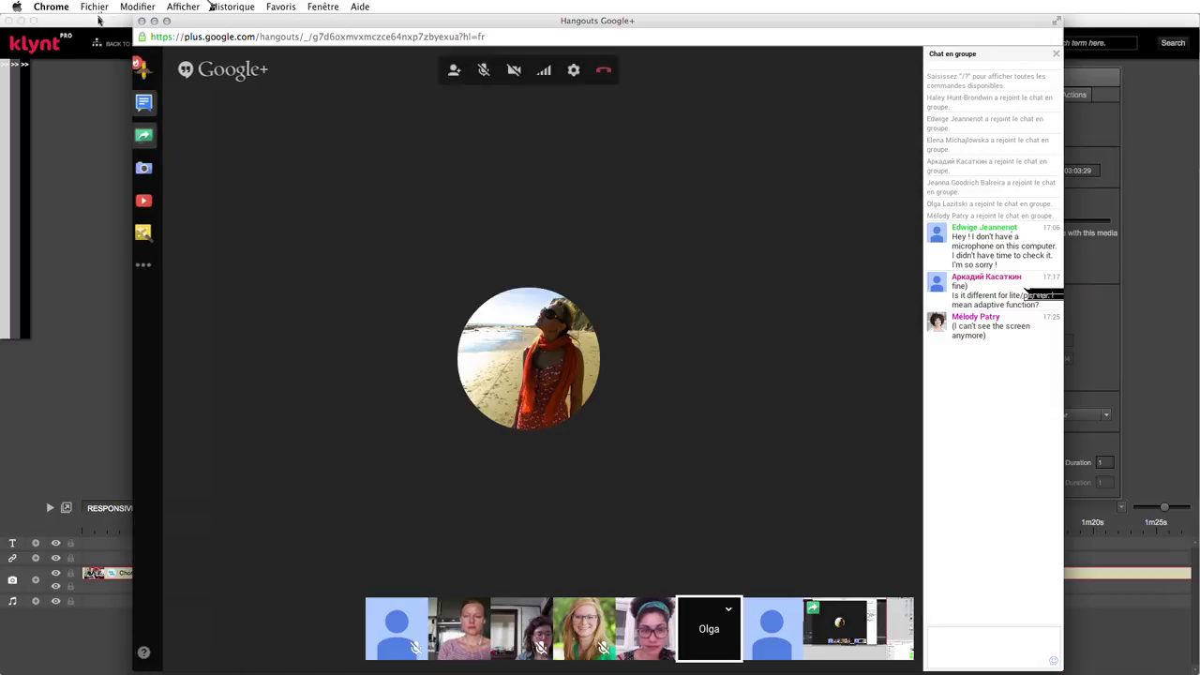
{"action": "key", "text": "super+Tab"}
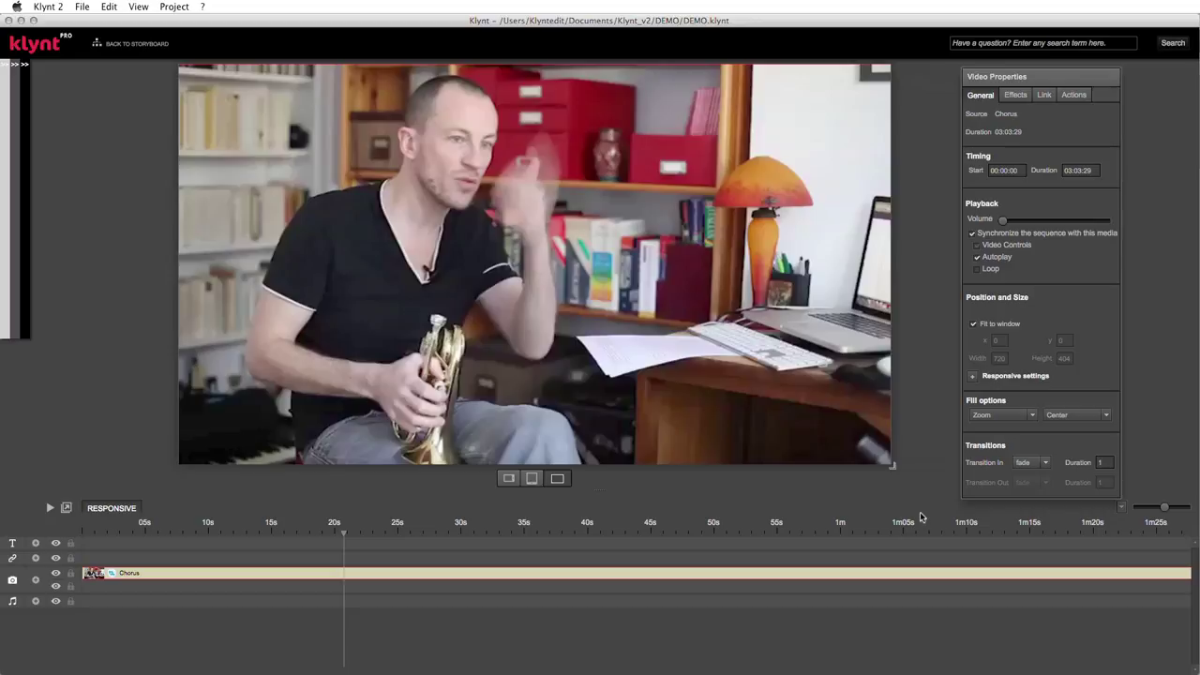
- Set the Chorus video's fill option to Letterbox
{"action": "left_click", "coordinate": [14, 63]}
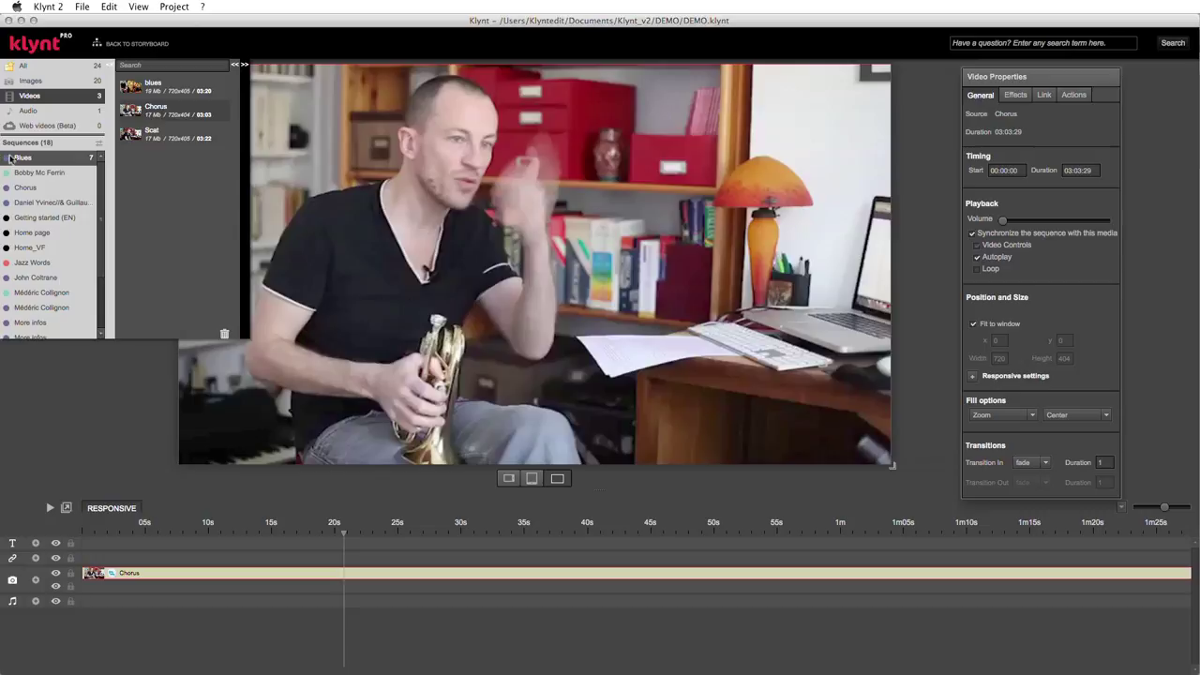
{"action": "left_click", "coordinate": [235, 64]}
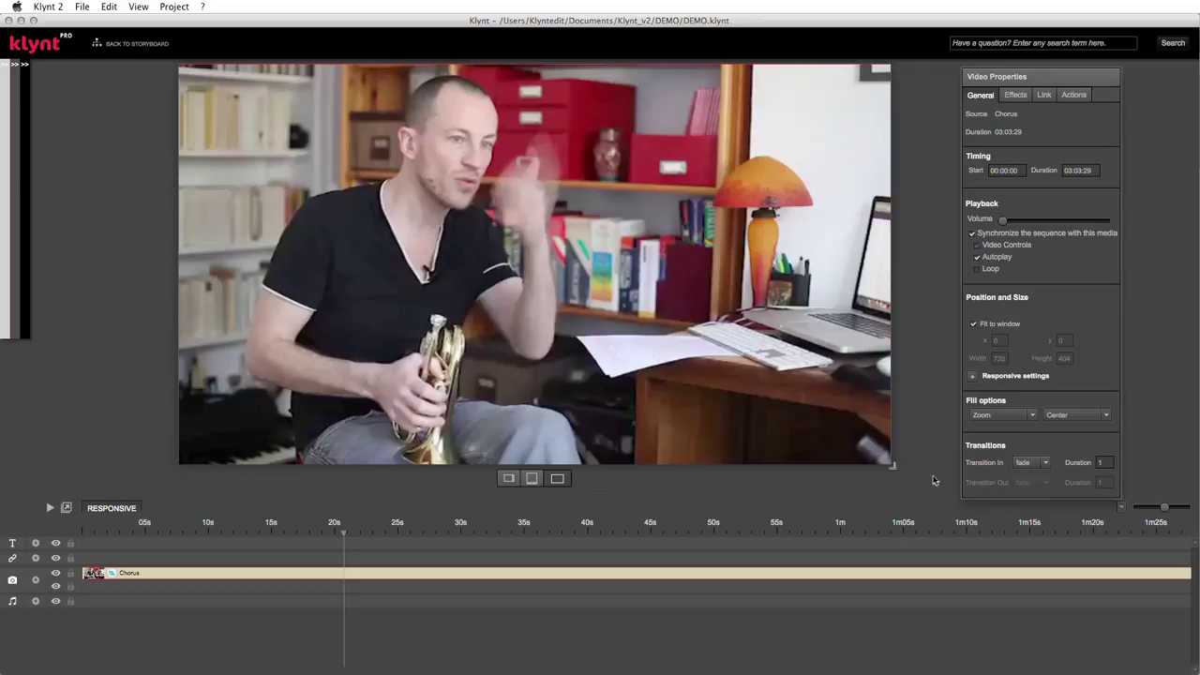
{"action": "left_click", "coordinate": [1032, 416]}
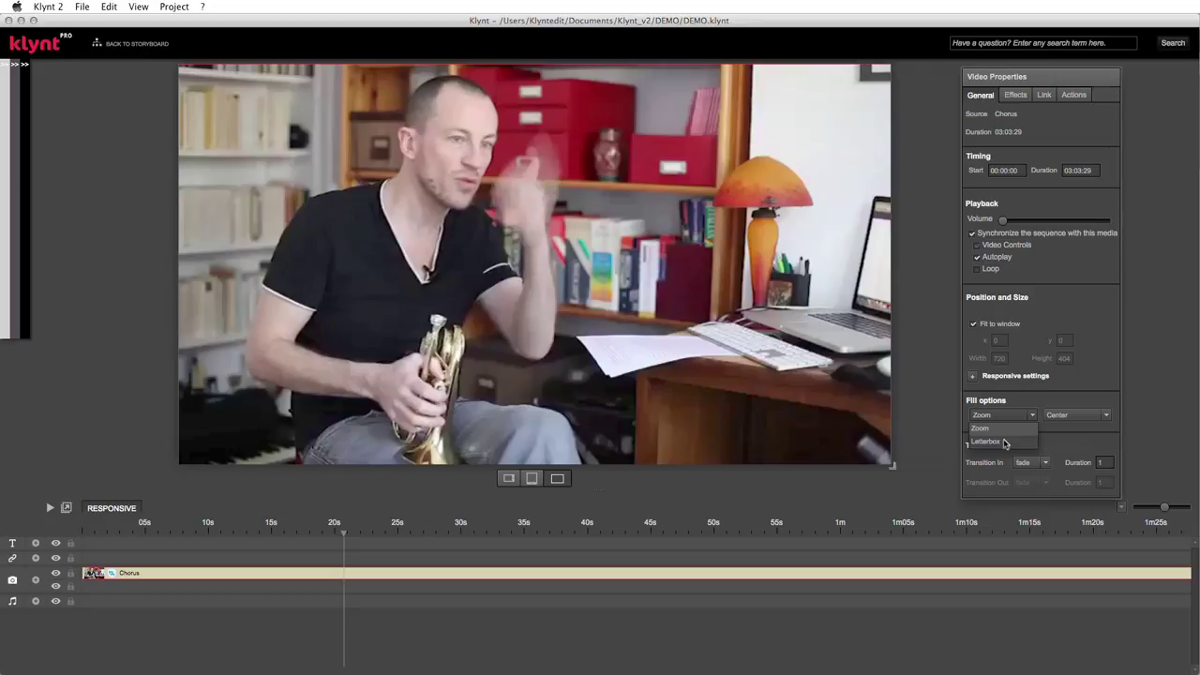
{"action": "left_click", "coordinate": [1005, 442]}
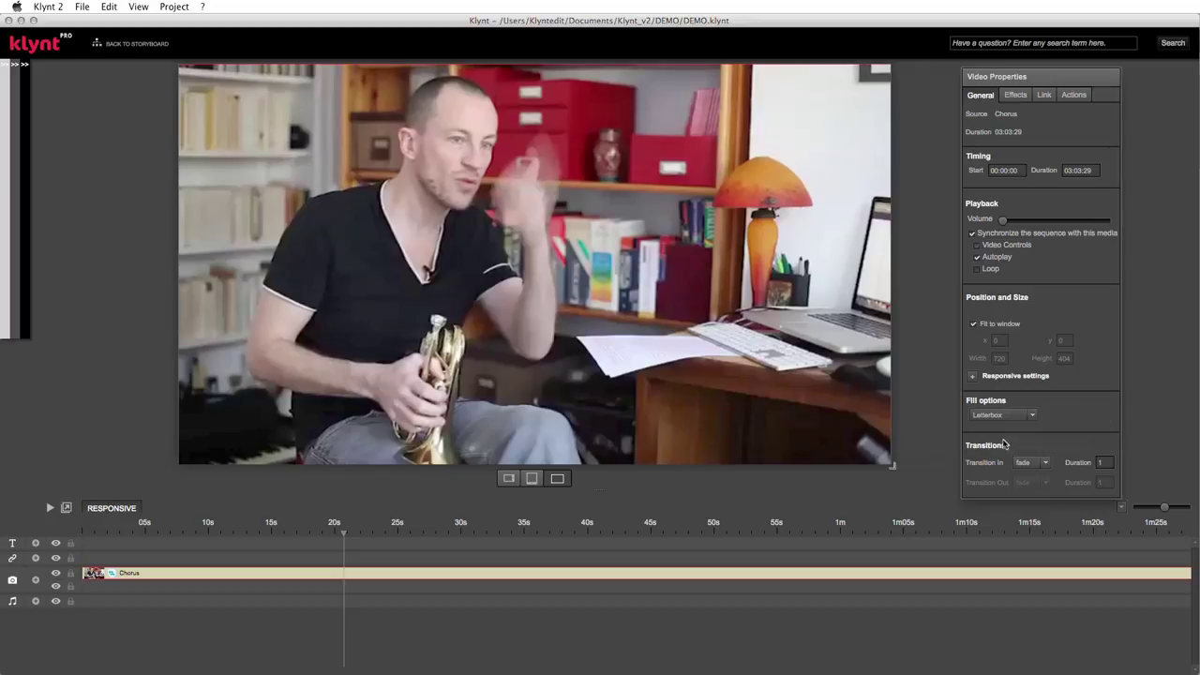
- Compare the letterboxed video in the portrait and wide landscape formats and on a freely resized canvas, ending in portrait
{"action": "left_click", "coordinate": [530, 479]}
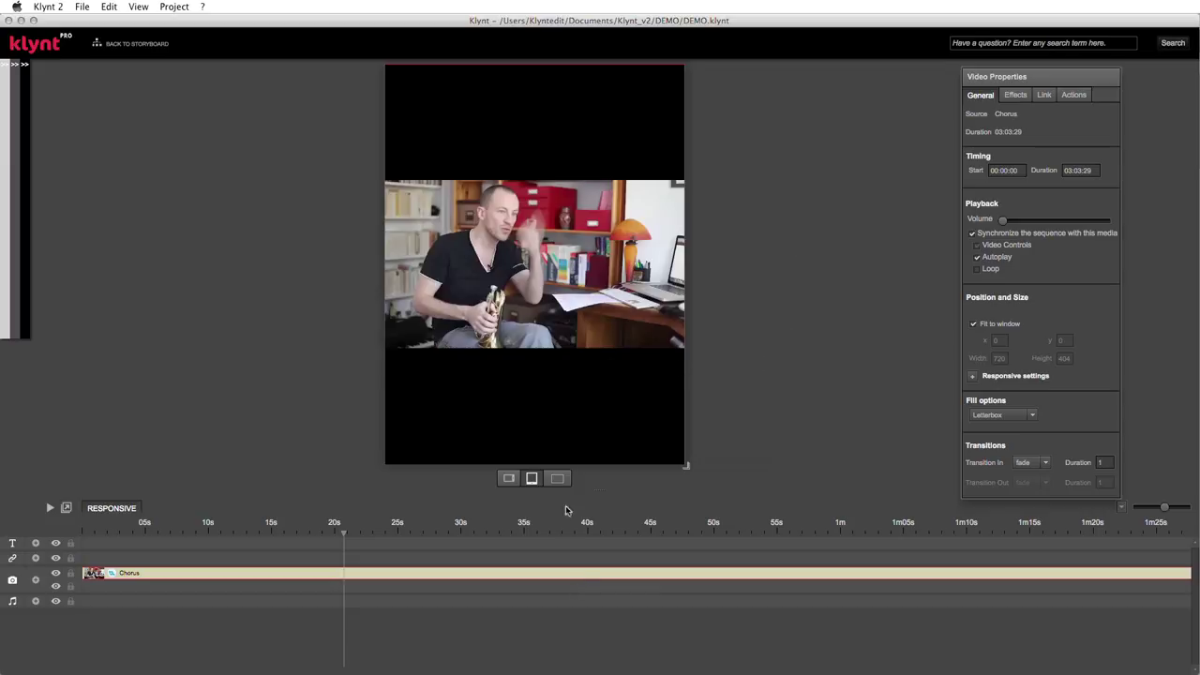
{"action": "left_click", "coordinate": [557, 478]}
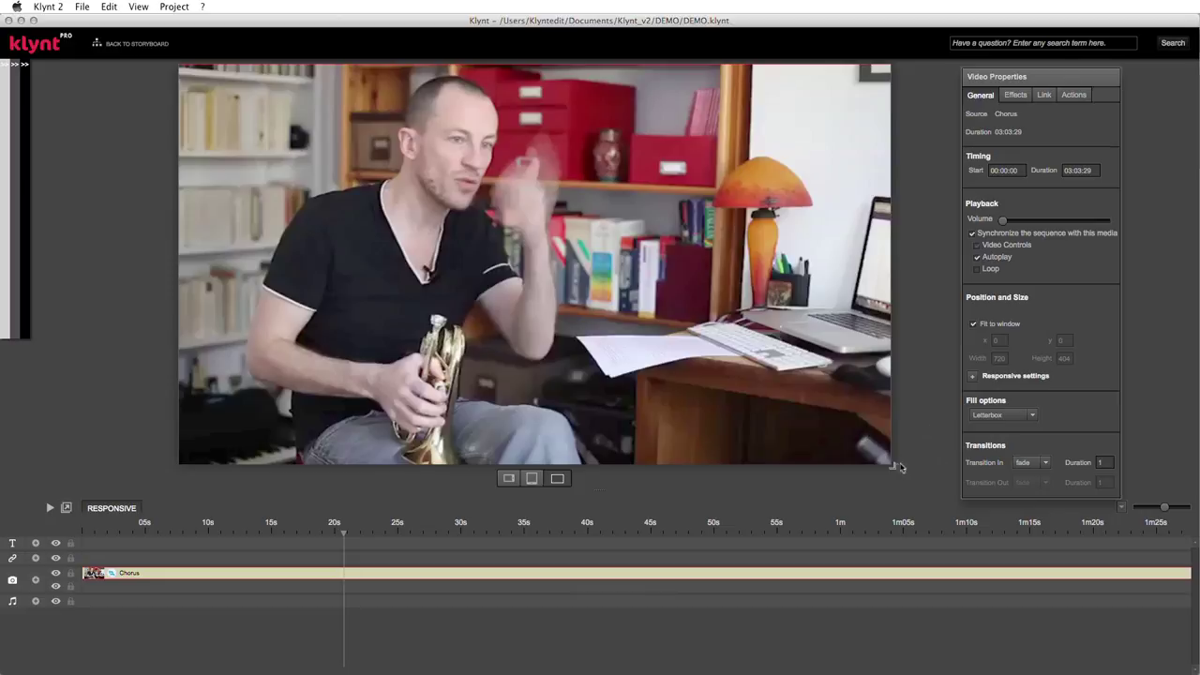
{"action": "left_click_drag", "start_coordinate": [893, 464], "coordinate": [957, 487]}
{"action": "left_click_drag", "start_coordinate": [955, 486], "coordinate": [919, 428]}
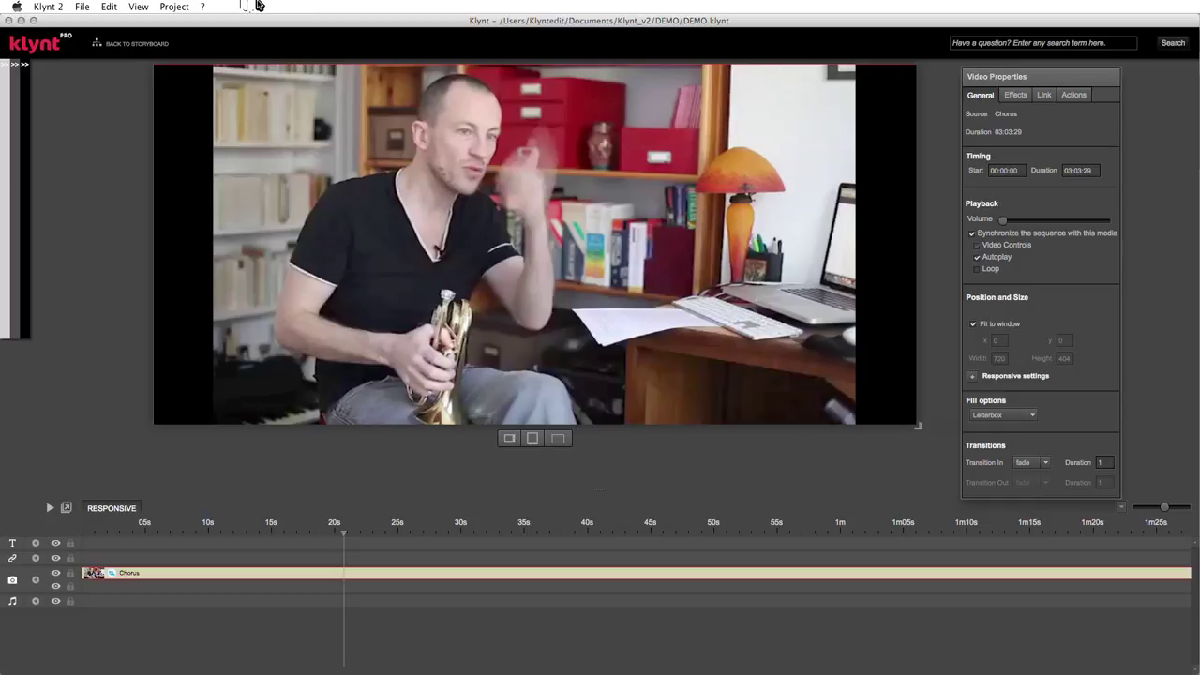
{"action": "left_click", "coordinate": [531, 440]}
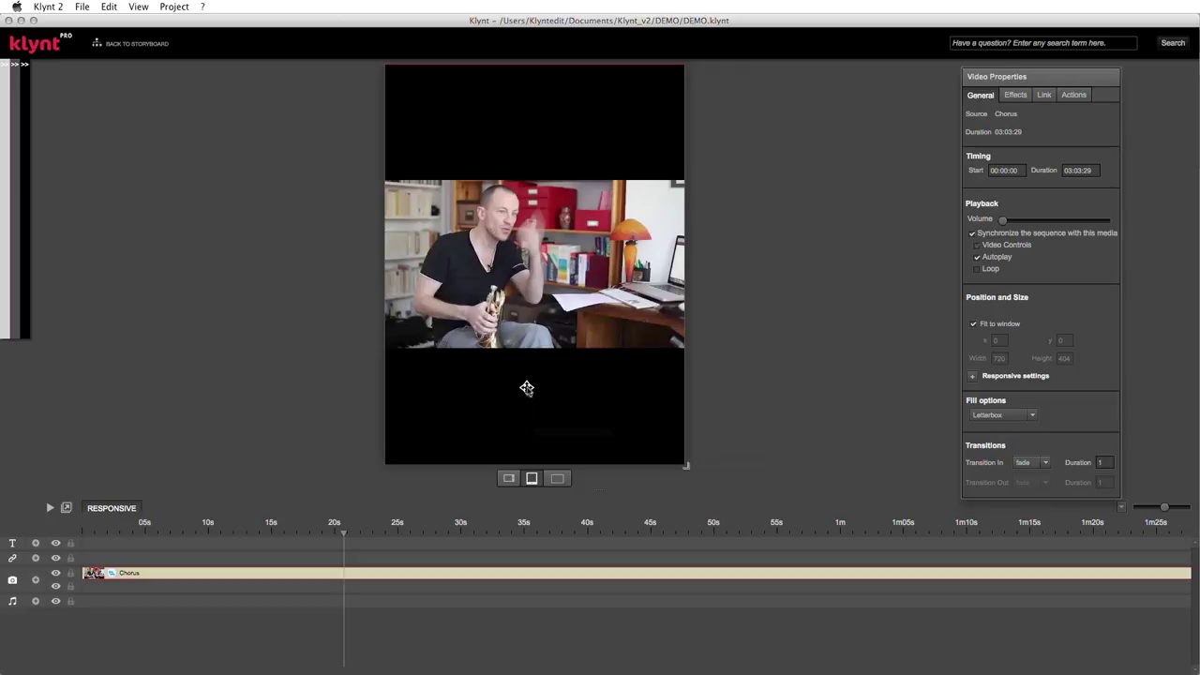
- Try green and red as the RESPONSIVE sequence's background color around the letterboxed video and restore black
{"action": "left_click", "coordinate": [453, 565]}
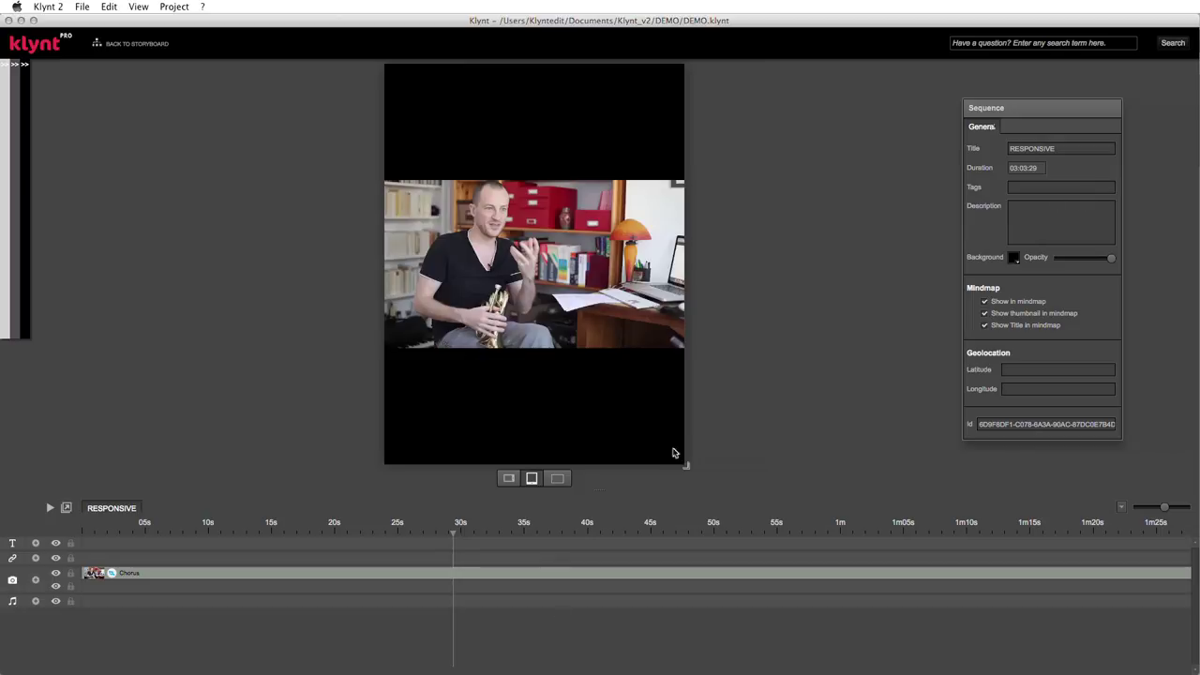
{"action": "mouse_move", "coordinate": [1000, 109]}
{"action": "left_mouse_down"}
{"action": "mouse_move", "coordinate": [968, 103]}
{"action": "mouse_move", "coordinate": [1004, 87]}
{"action": "left_mouse_up"}
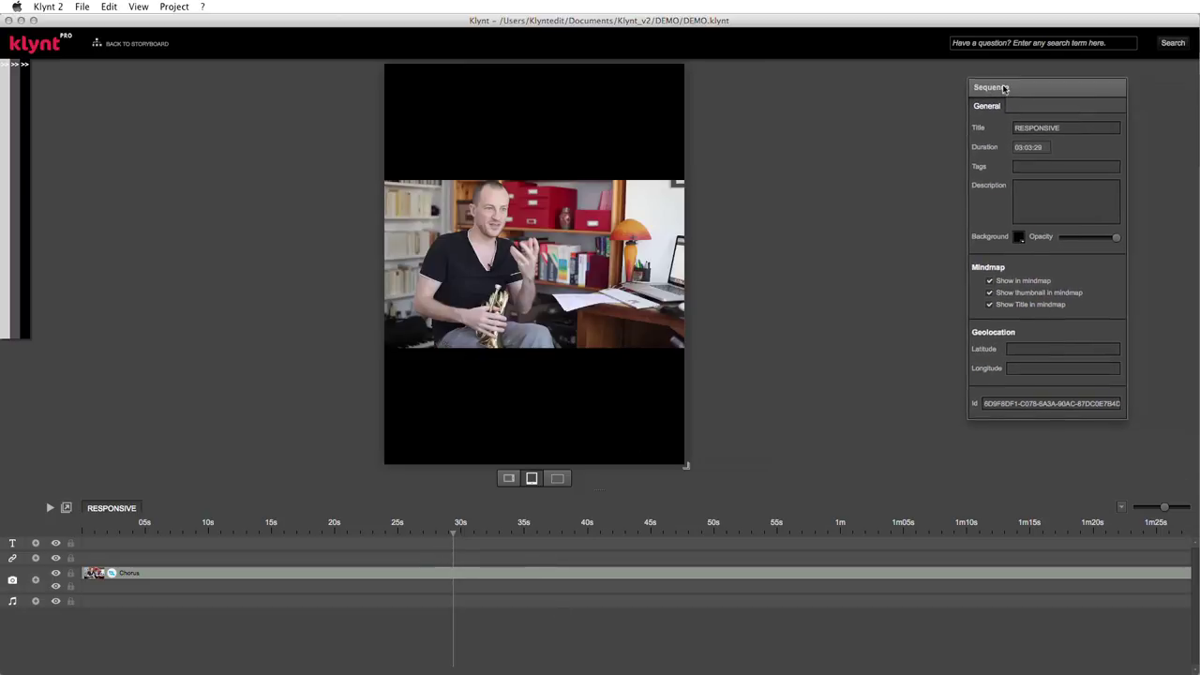
{"action": "left_click", "coordinate": [1019, 238]}
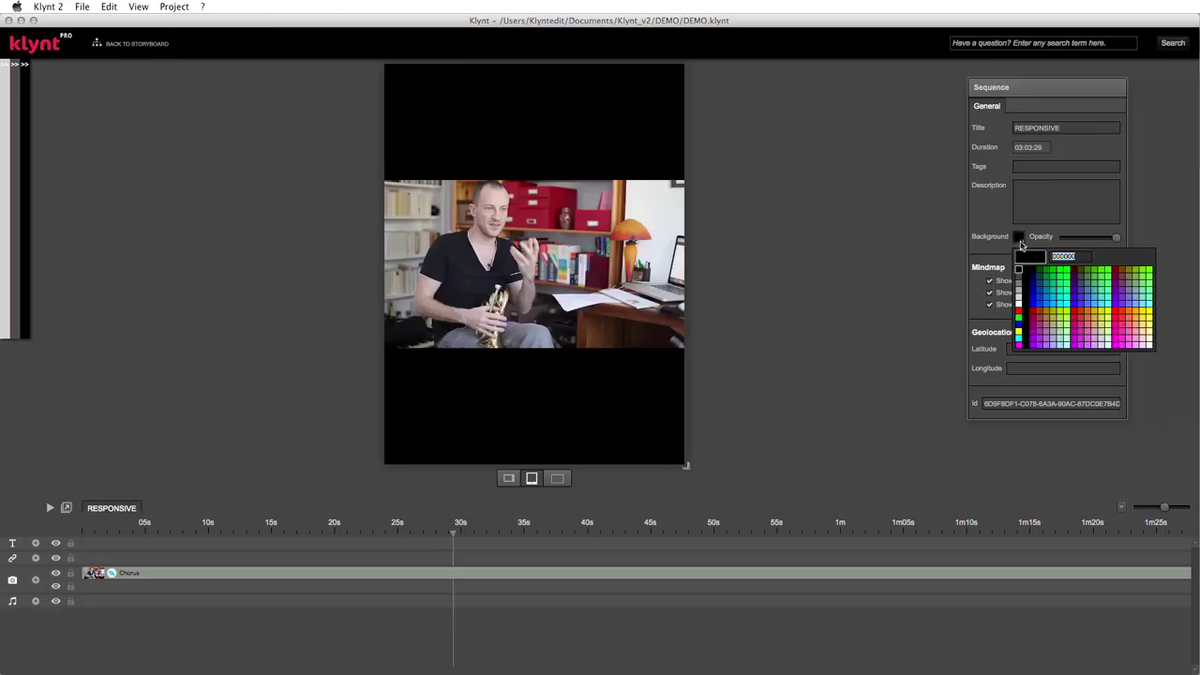
{"action": "left_click", "coordinate": [1065, 271]}
{"action": "left_click", "coordinate": [1020, 240]}
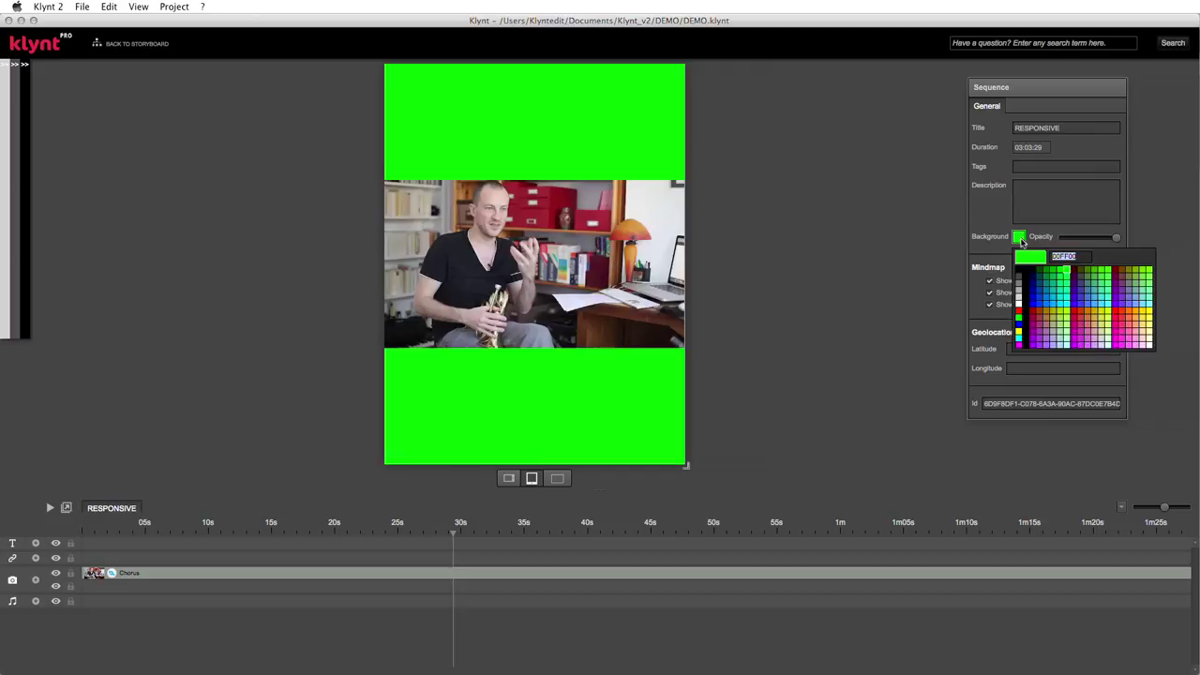
{"action": "left_click", "coordinate": [1078, 314]}
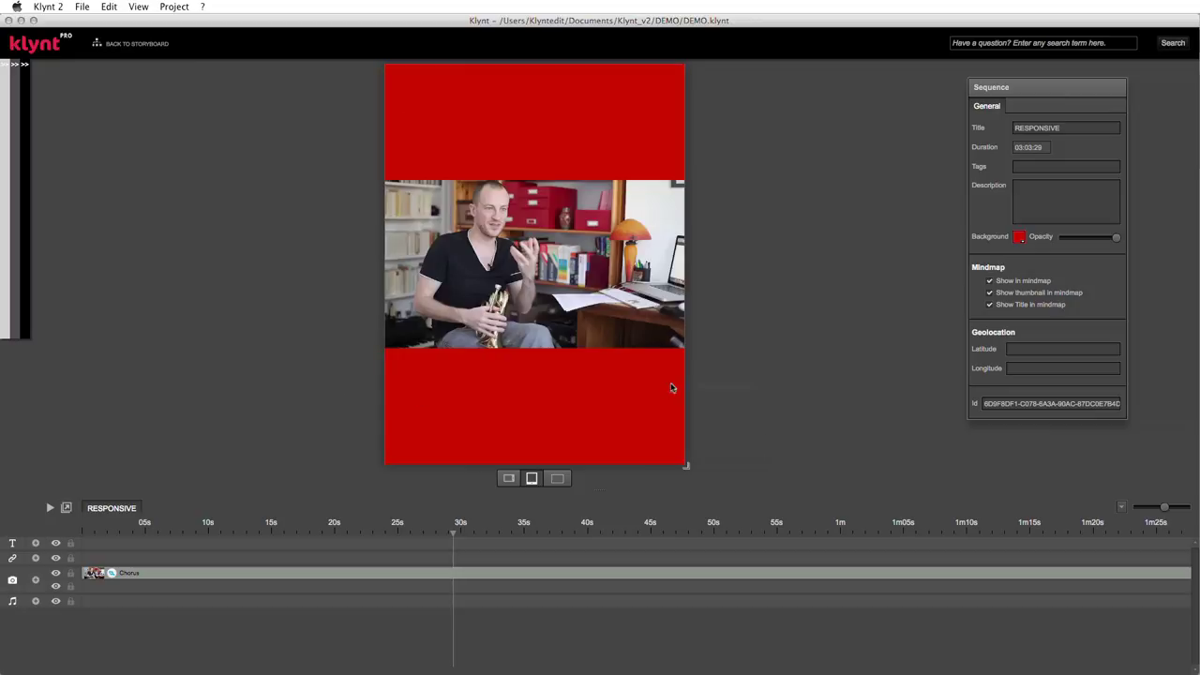
{"action": "left_click", "coordinate": [1019, 237]}
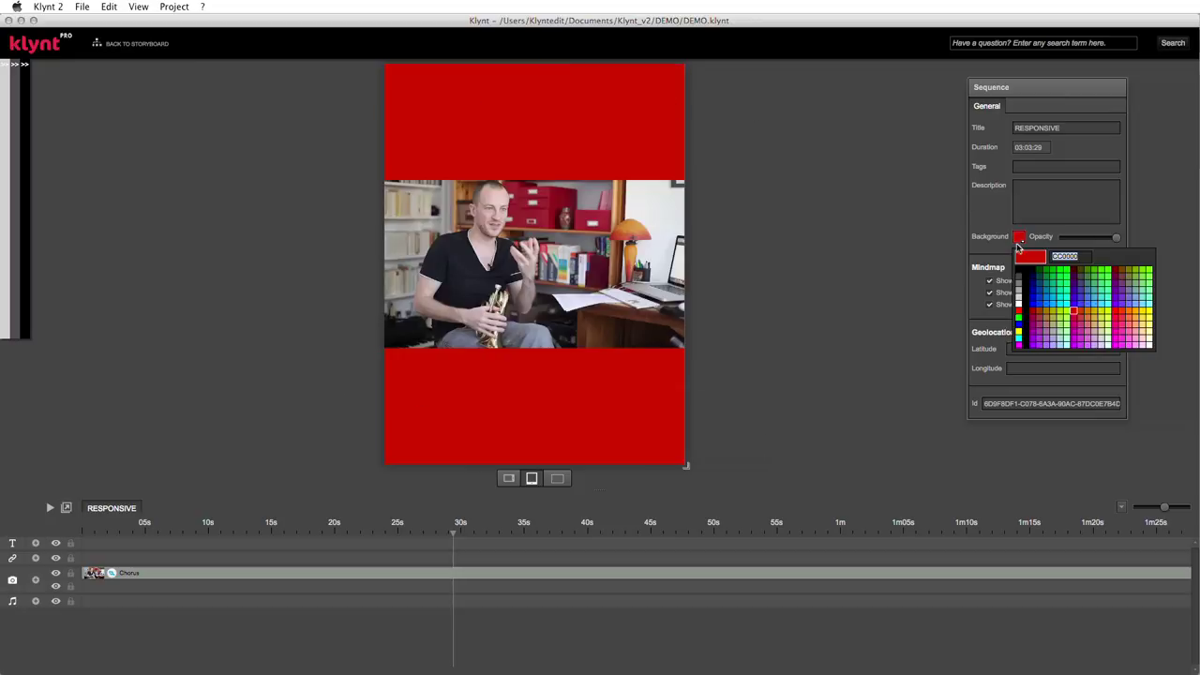
{"action": "left_click", "coordinate": [1024, 274]}
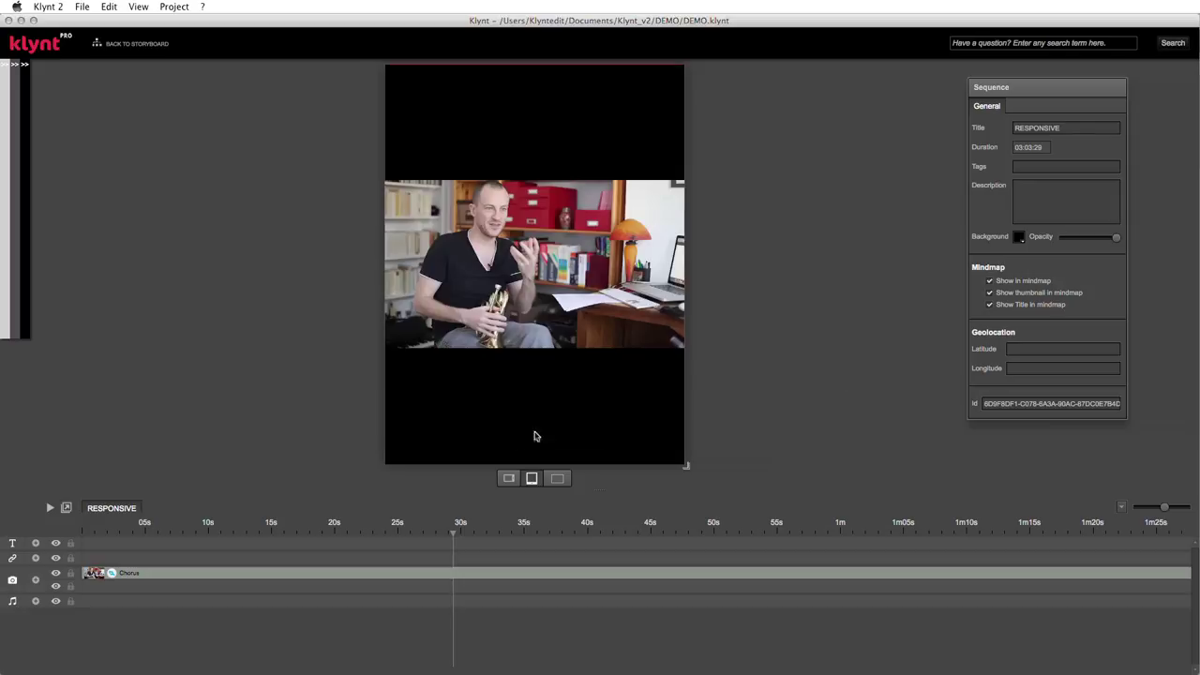
- Compare the letterboxed Chorus video in the wide landscape and portrait formats and on a canvas stretched wider than the landscape format
{"action": "left_click", "coordinate": [557, 478]}
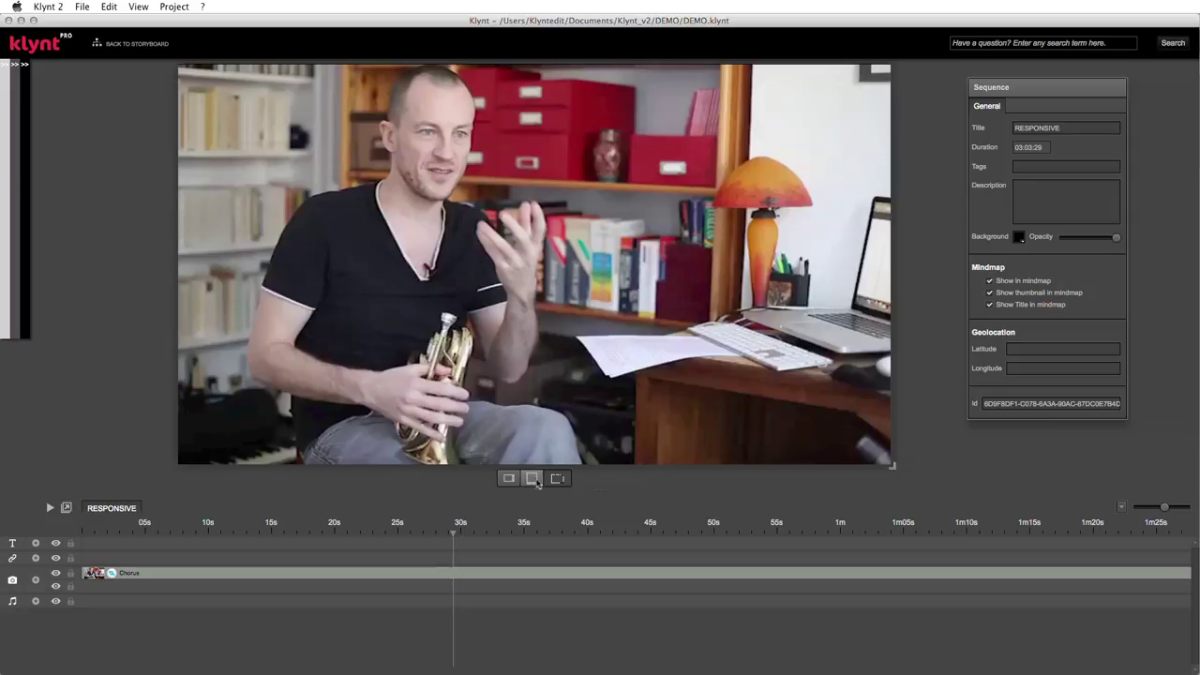
{"action": "left_click", "coordinate": [532, 478]}
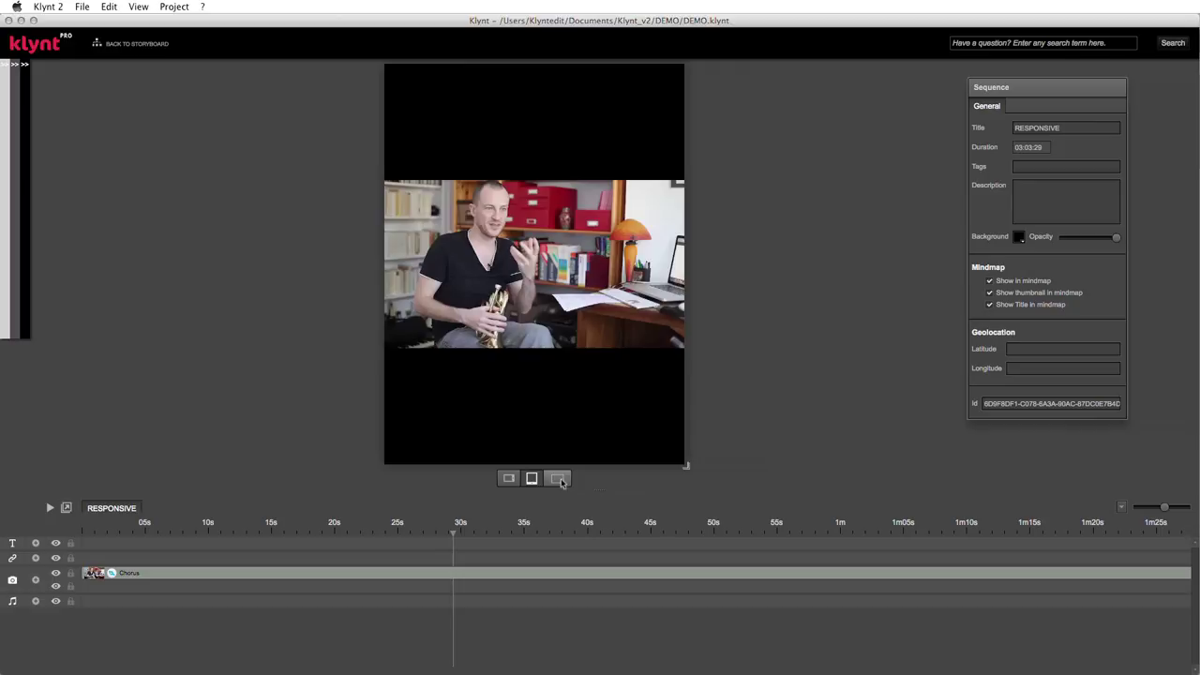
{"action": "left_click", "coordinate": [559, 479]}
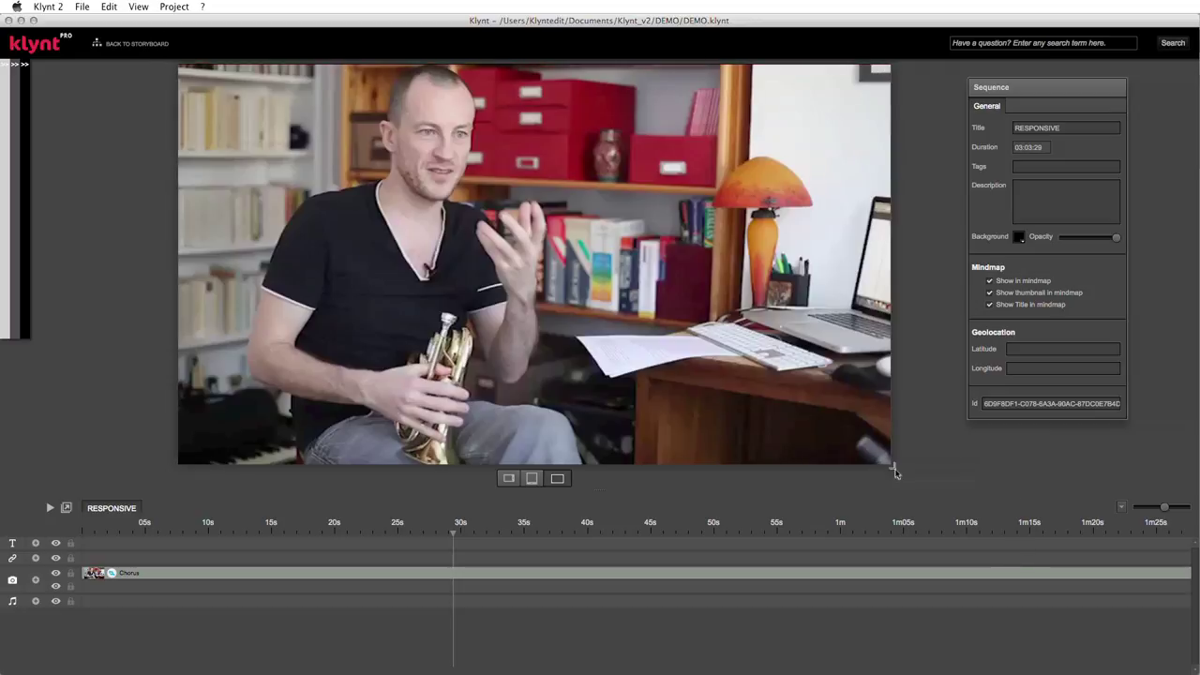
{"action": "left_click_drag", "start_coordinate": [893, 465], "coordinate": [944, 474]}
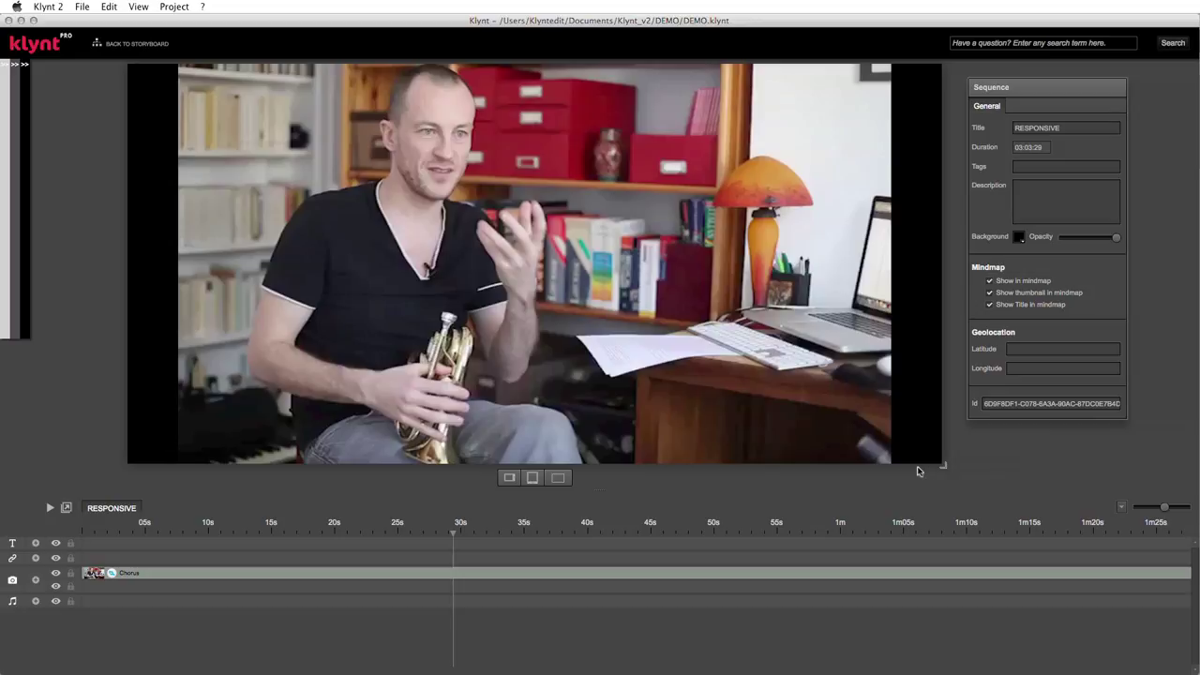
{"action": "left_click", "coordinate": [532, 477]}
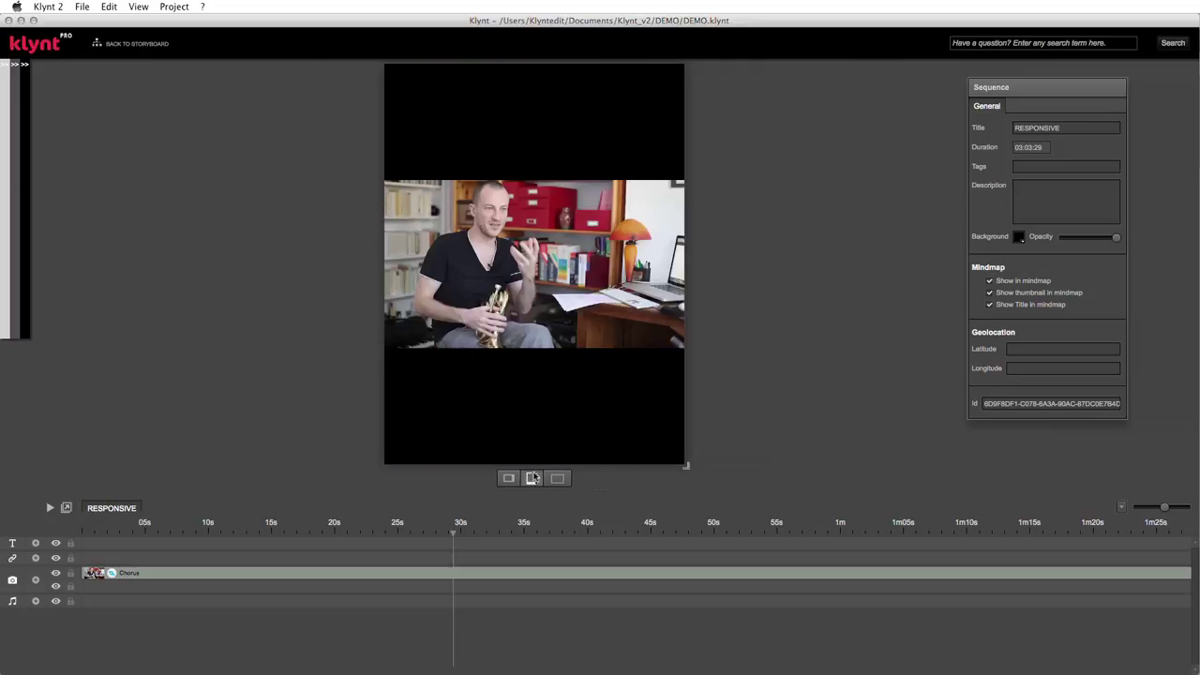
{"action": "left_click", "coordinate": [557, 478]}
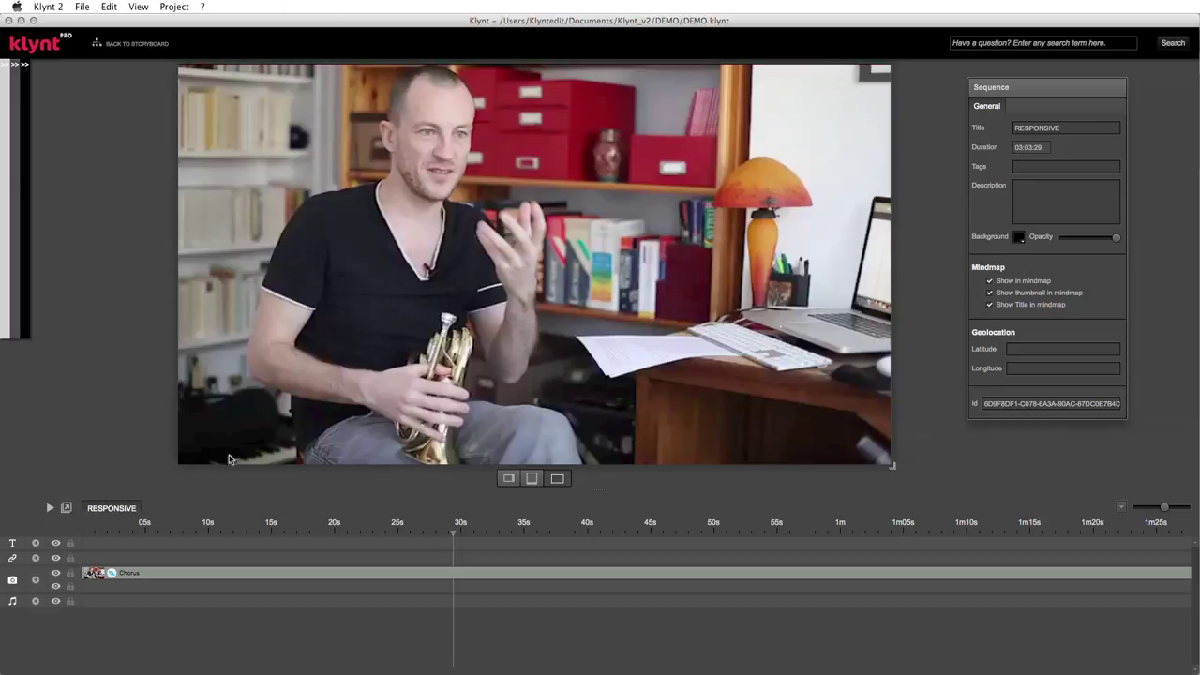
{"action": "left_click_drag", "start_coordinate": [889, 466], "coordinate": [1001, 495]}
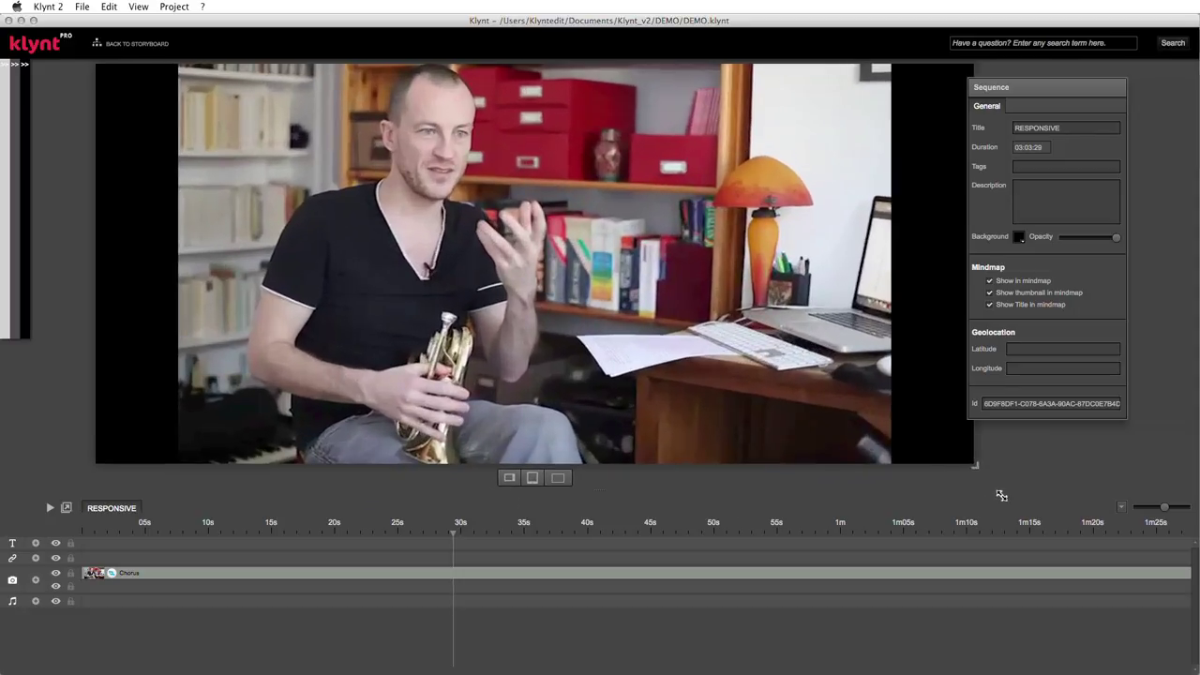
- Shrink the canvas freely from the wide landscape format to check how the letterboxed video adapts at smaller sizes
{"action": "left_click", "coordinate": [556, 479]}
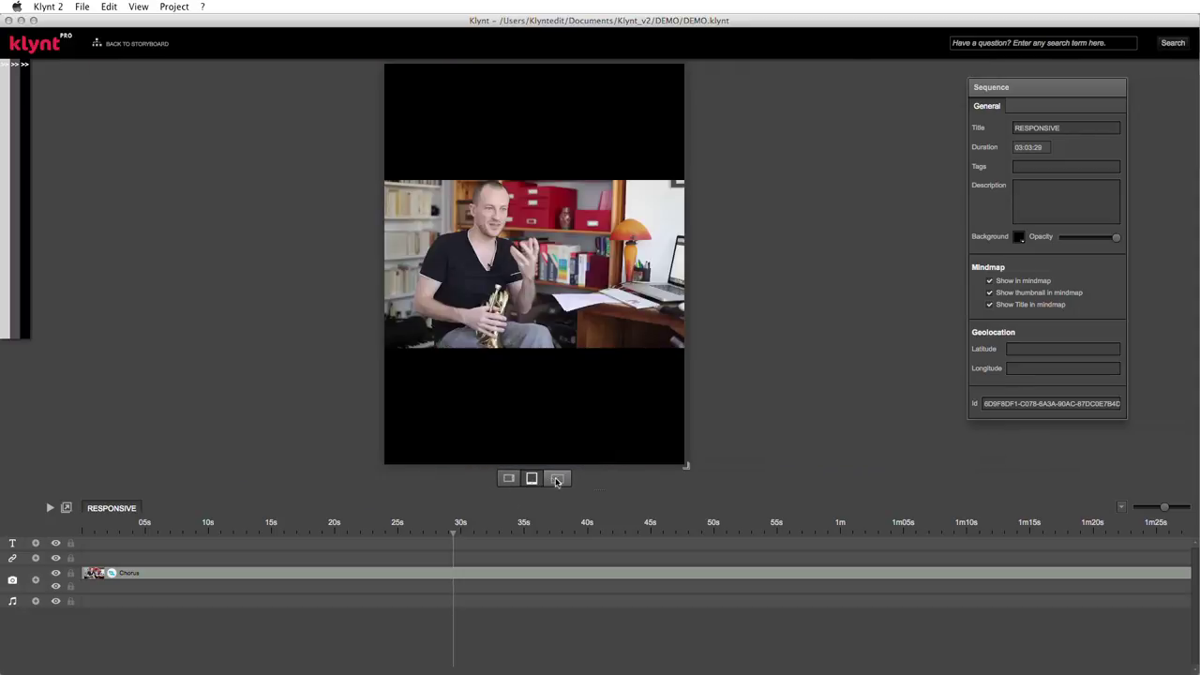
{"action": "left_click", "coordinate": [557, 480]}
{"action": "left_click", "coordinate": [558, 478]}
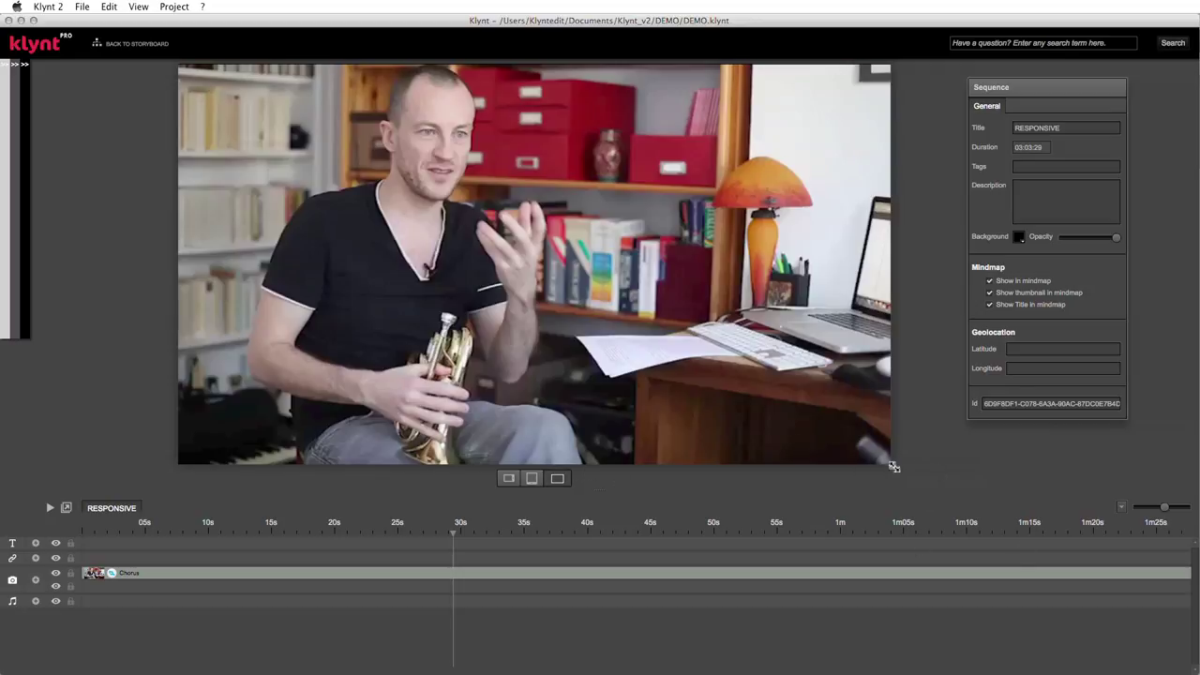
{"action": "left_click_drag", "start_coordinate": [892, 466], "coordinate": [772, 373]}
{"action": "mouse_move", "coordinate": [841, 413]}
{"action": "left_mouse_down"}
{"action": "mouse_move", "coordinate": [903, 444]}
{"action": "mouse_move", "coordinate": [568, 249]}
{"action": "mouse_move", "coordinate": [723, 330]}
{"action": "mouse_move", "coordinate": [853, 428]}
{"action": "left_mouse_up"}
{"action": "left_click", "coordinate": [507, 441]}
{"action": "left_click", "coordinate": [556, 478]}
{"action": "left_click_drag", "start_coordinate": [891, 466], "coordinate": [728, 244]}
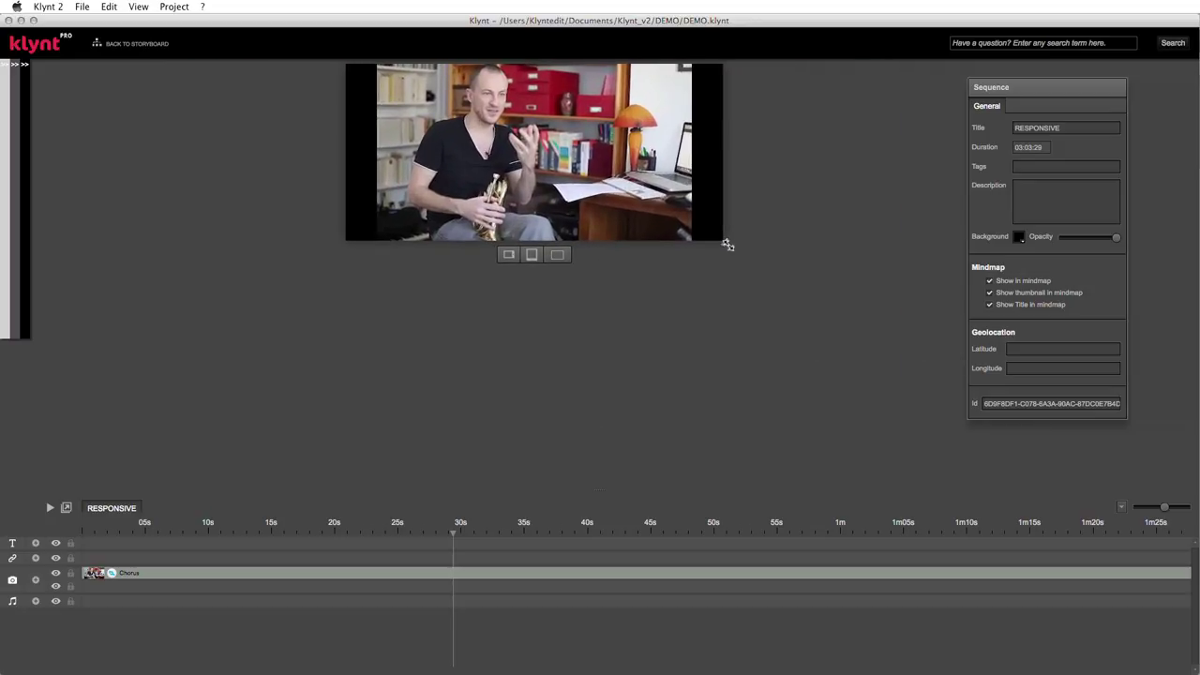
- Preview the letterboxed sequence in an enlarged browser window, close the preview, and return to Klynt
{"action": "key", "text": "super+p"}
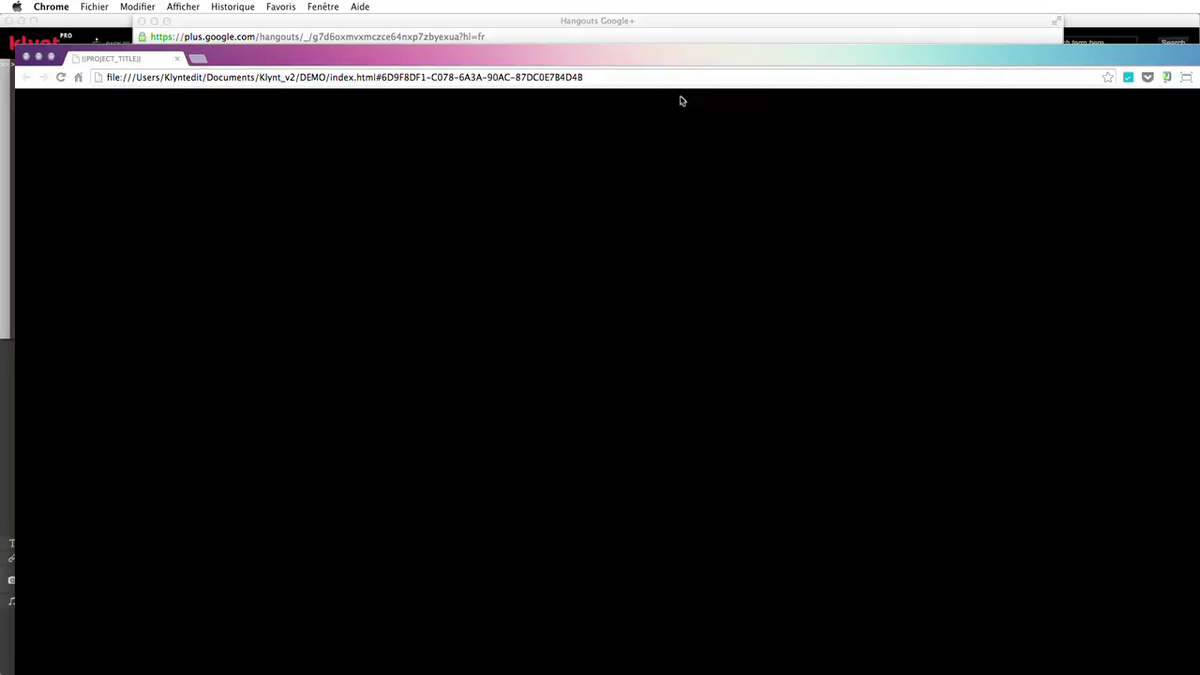
{"action": "double_click", "coordinate": [600, 53]}
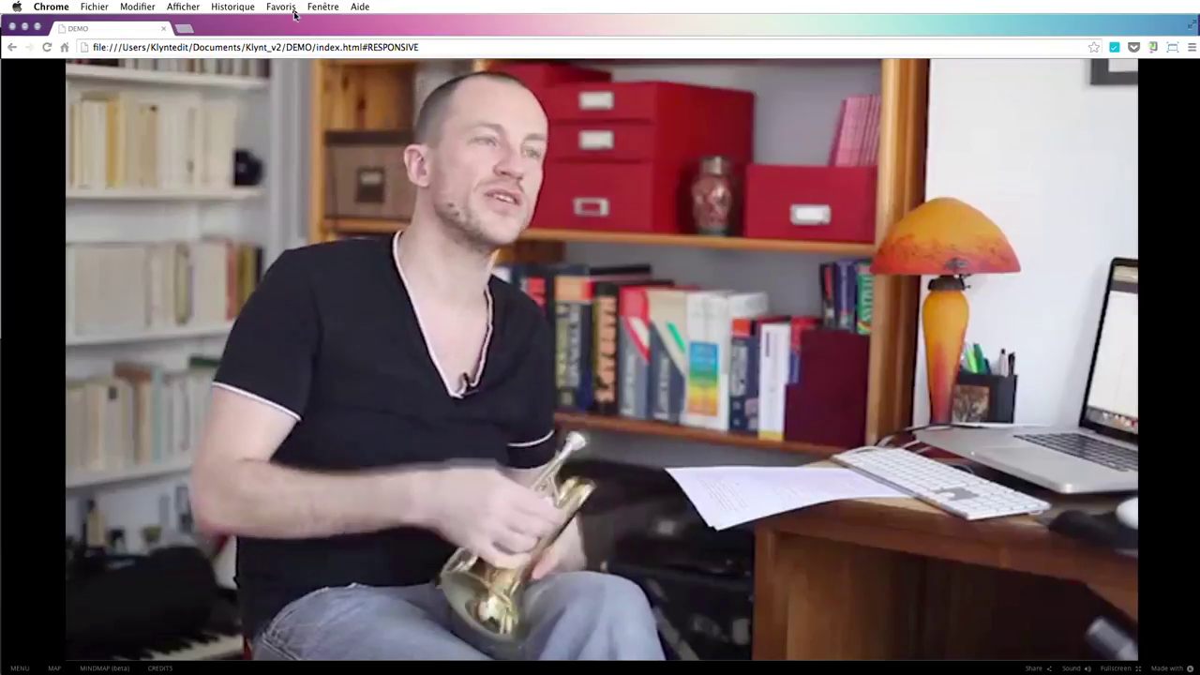
{"action": "left_click", "coordinate": [23, 27]}
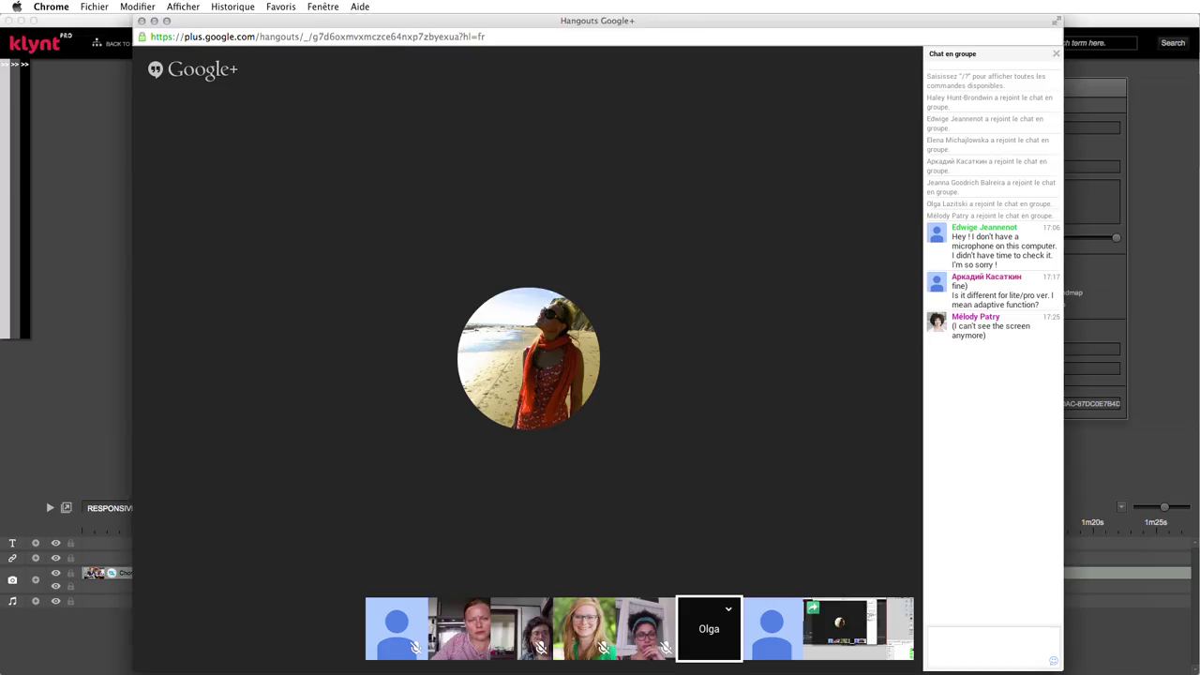
{"action": "left_click", "coordinate": [39, 88]}
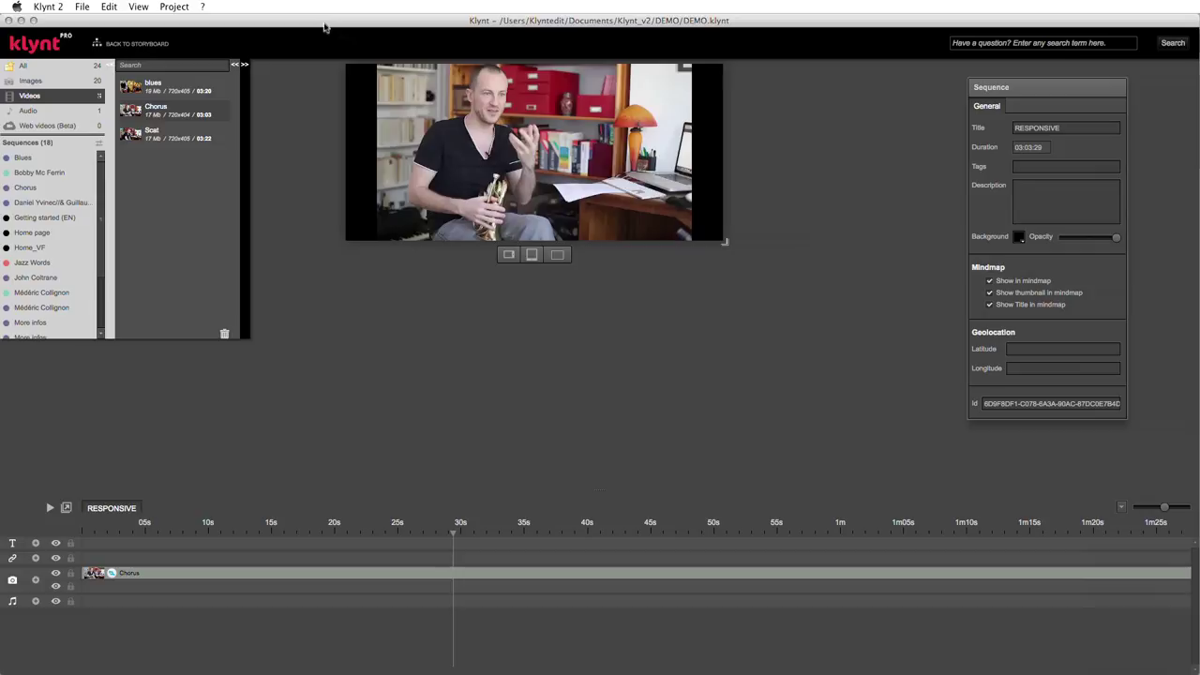
- Cycle the canvas through the three preset formats to compare the letterboxed video, ending in wide landscape
{"action": "left_click", "coordinate": [557, 254]}
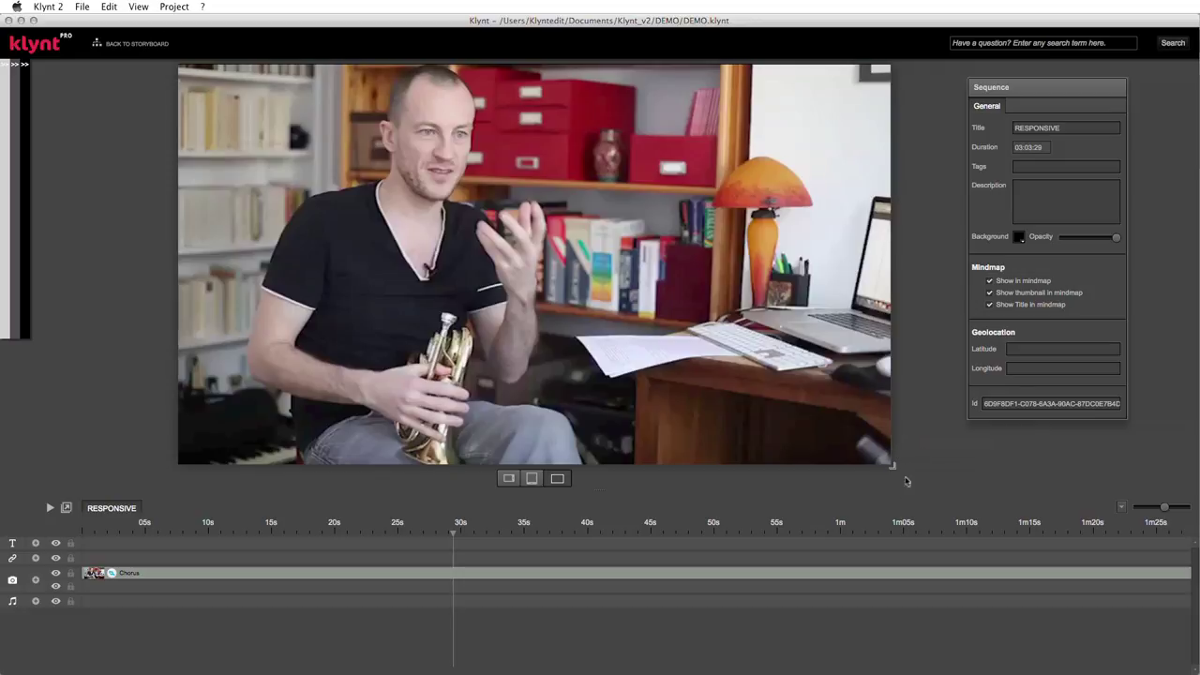
{"action": "left_click", "coordinate": [508, 478]}
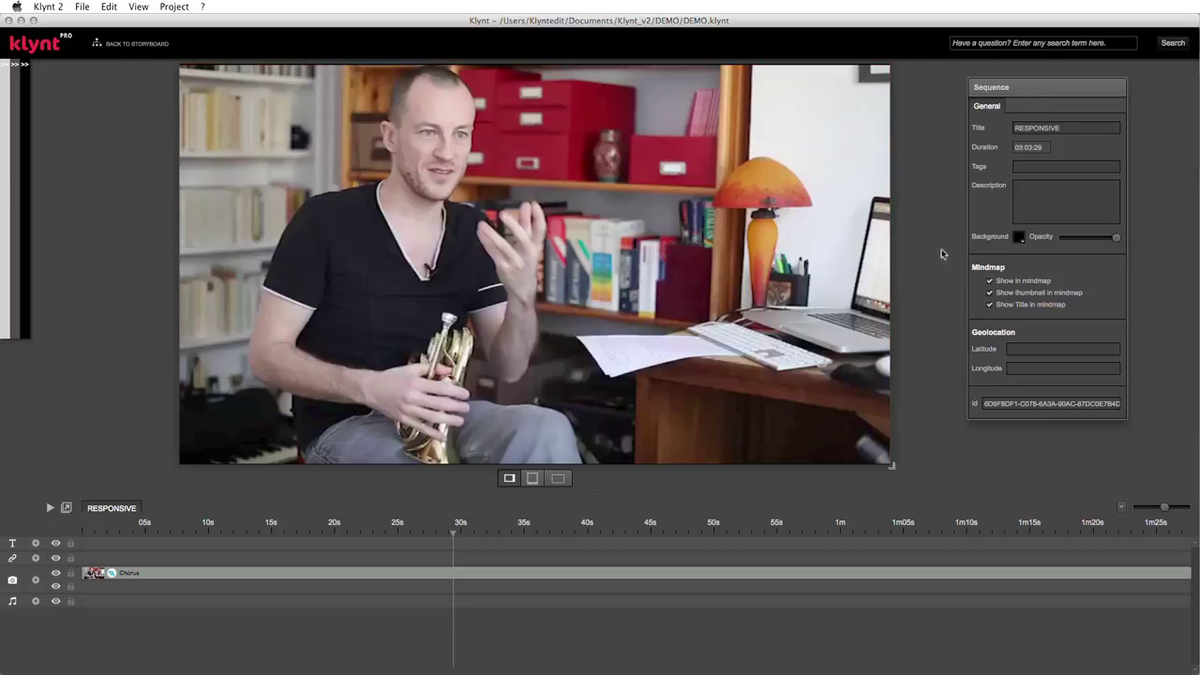
{"action": "left_click", "coordinate": [531, 478]}
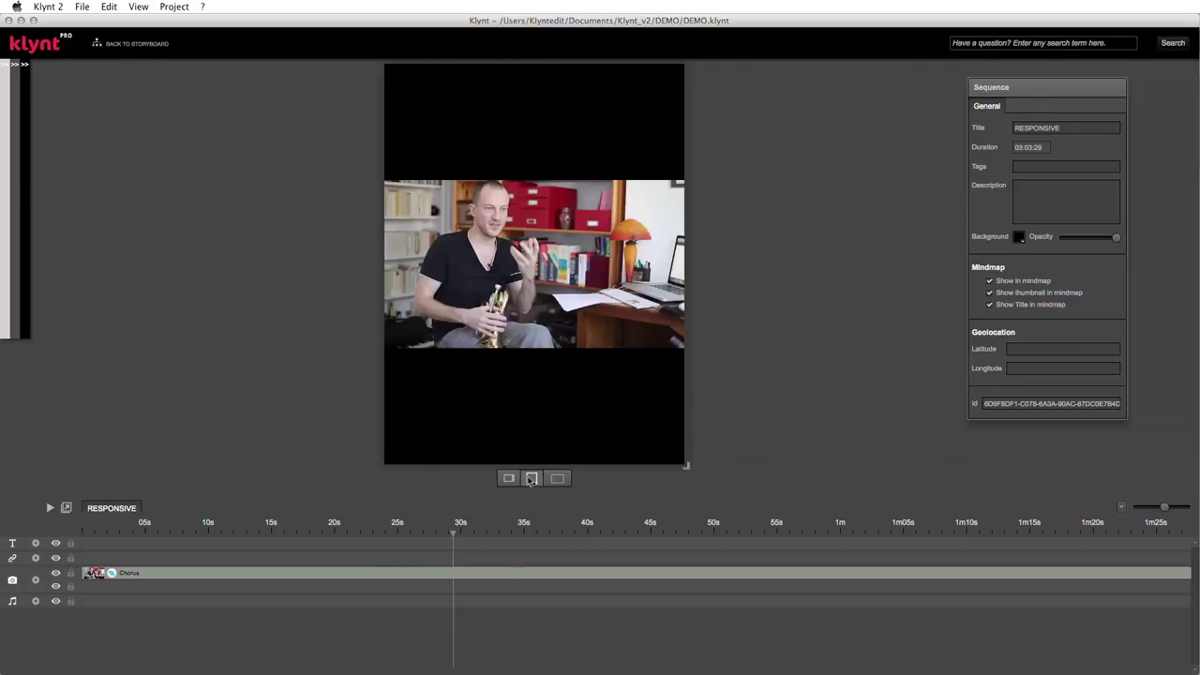
{"action": "left_click", "coordinate": [559, 479]}
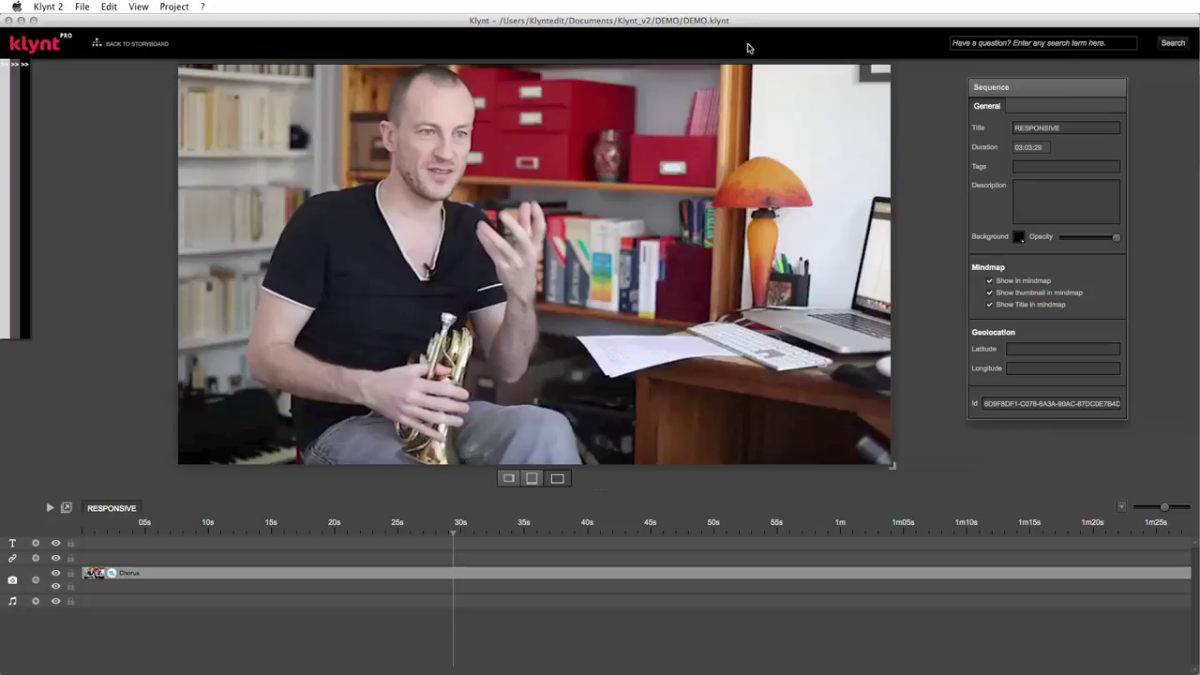
- Set the Chorus video's fill option to Zoom with Top/Left alignment
{"action": "left_click", "coordinate": [556, 577]}
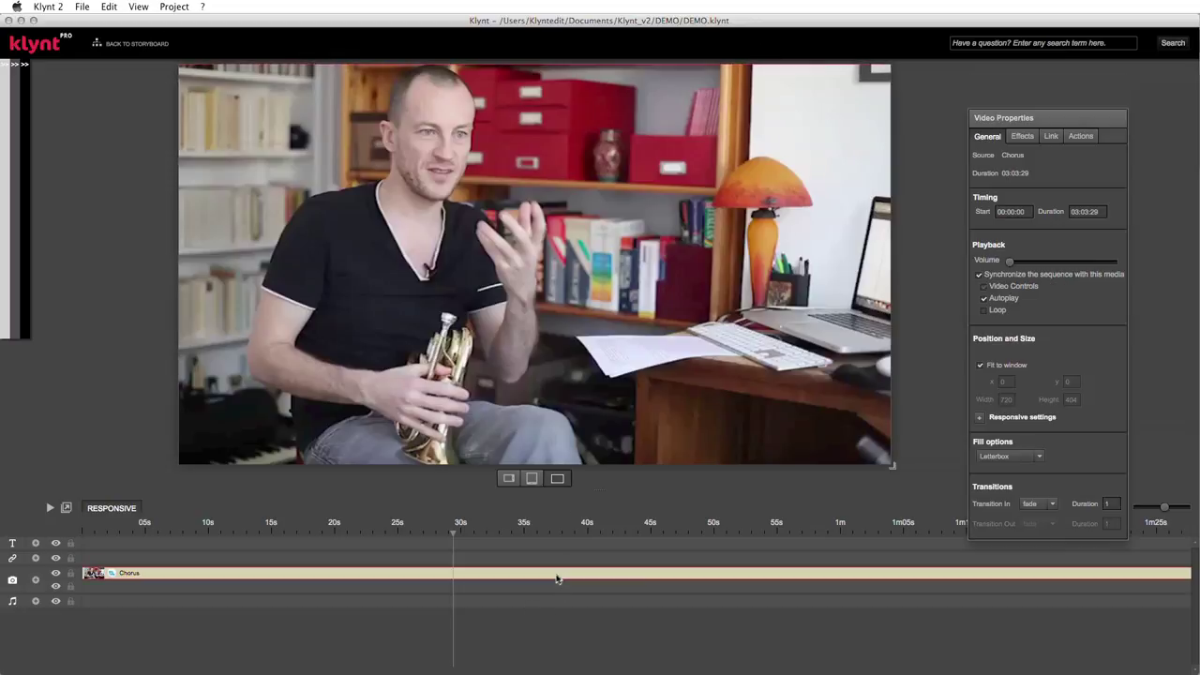
{"action": "left_click", "coordinate": [1041, 457]}
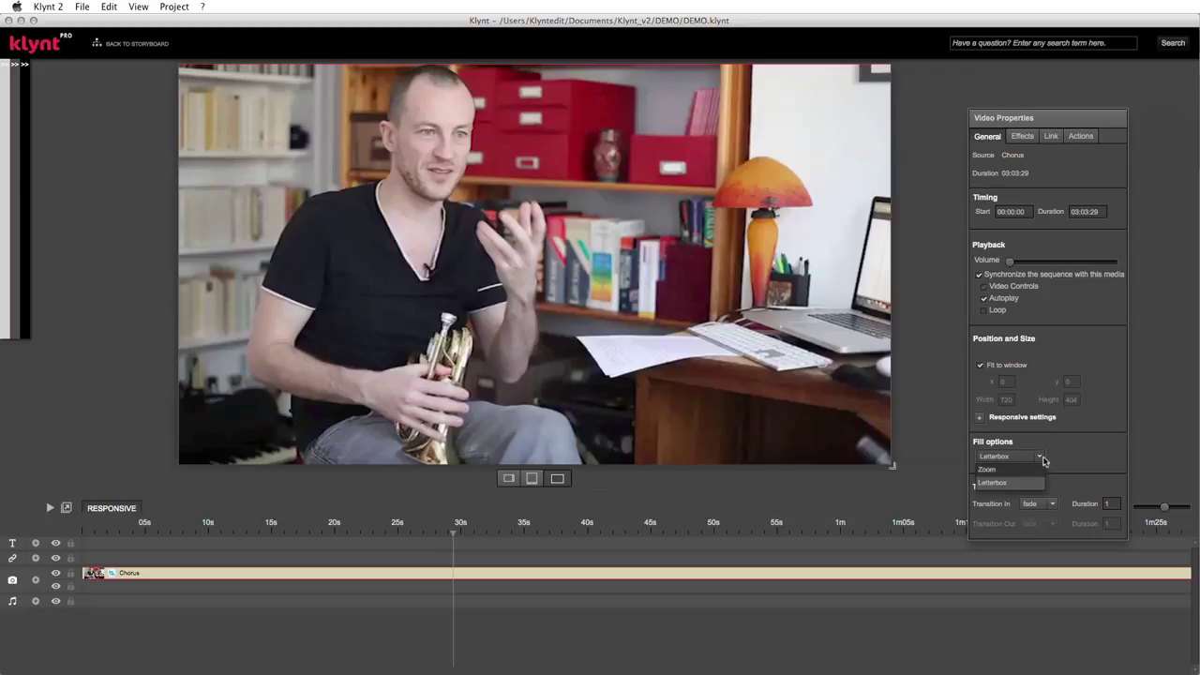
{"action": "left_click", "coordinate": [994, 469]}
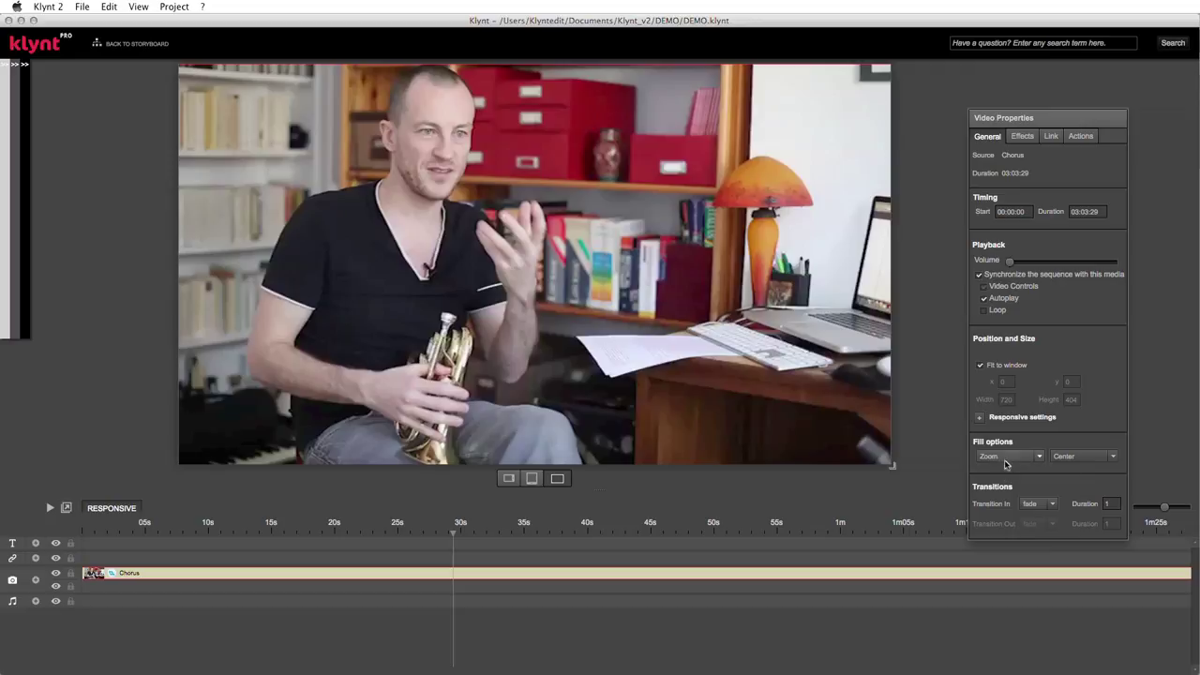
{"action": "left_click", "coordinate": [1111, 455]}
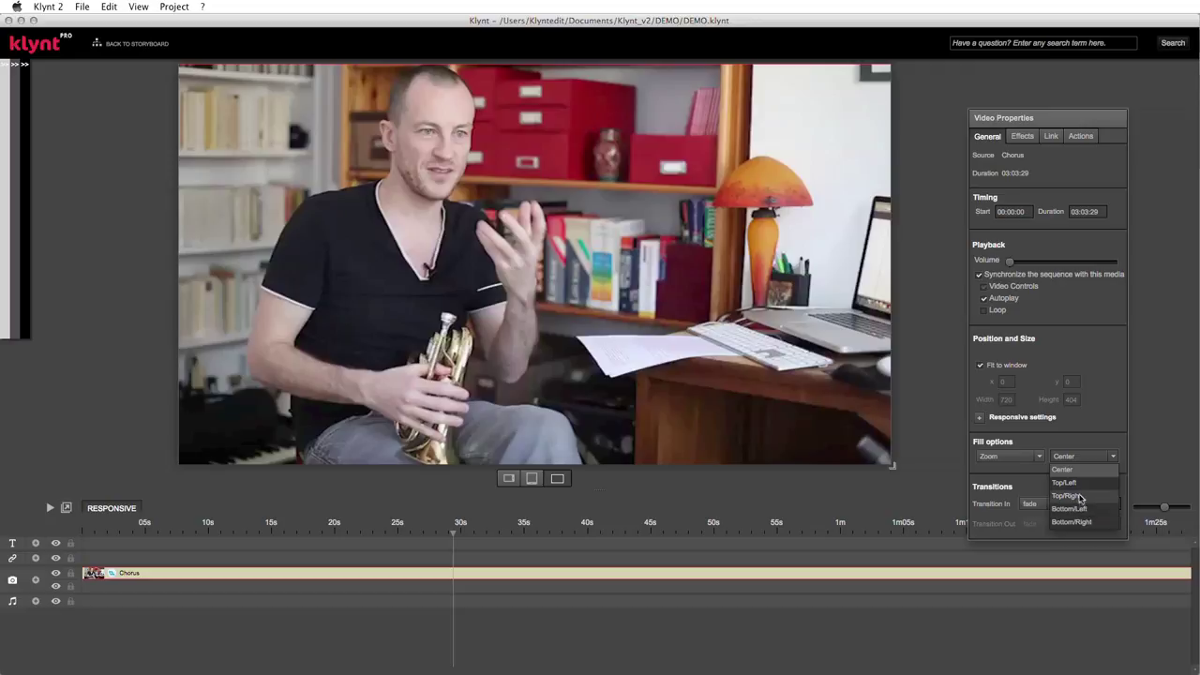
{"action": "left_click", "coordinate": [1075, 485]}
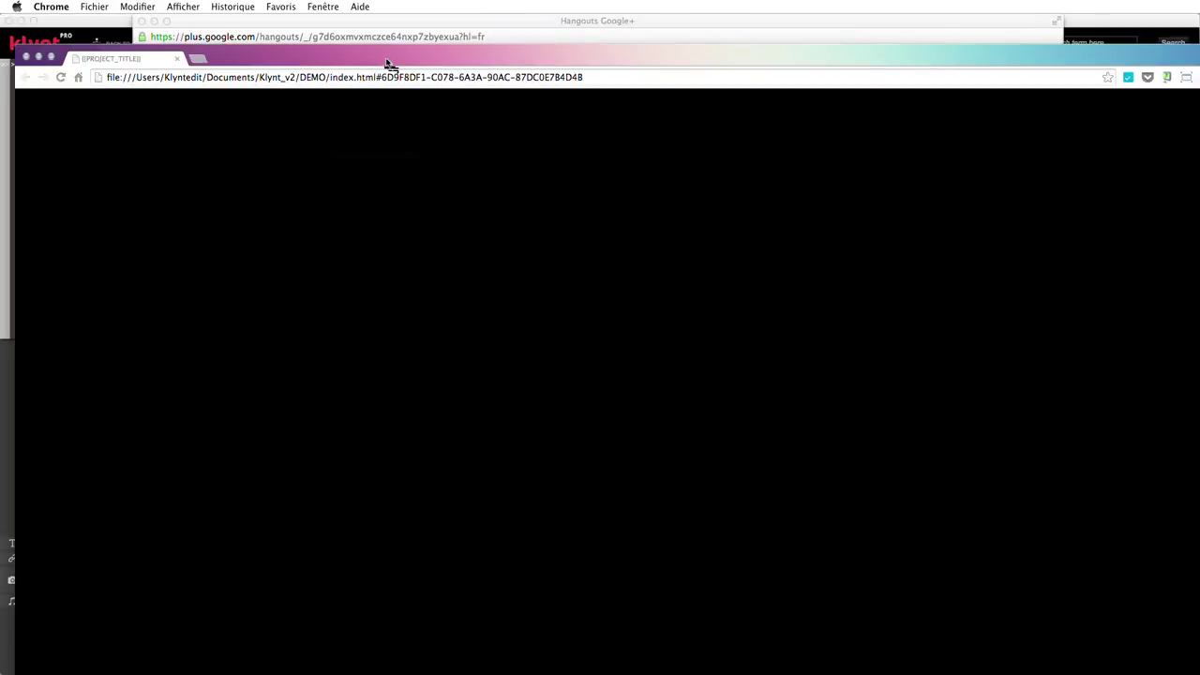
- Check the Top/Left zoomed video in the browser preview at several small and large window sizes, and close the preview
{"action": "left_click_drag", "start_coordinate": [389, 65], "coordinate": [375, 25]}
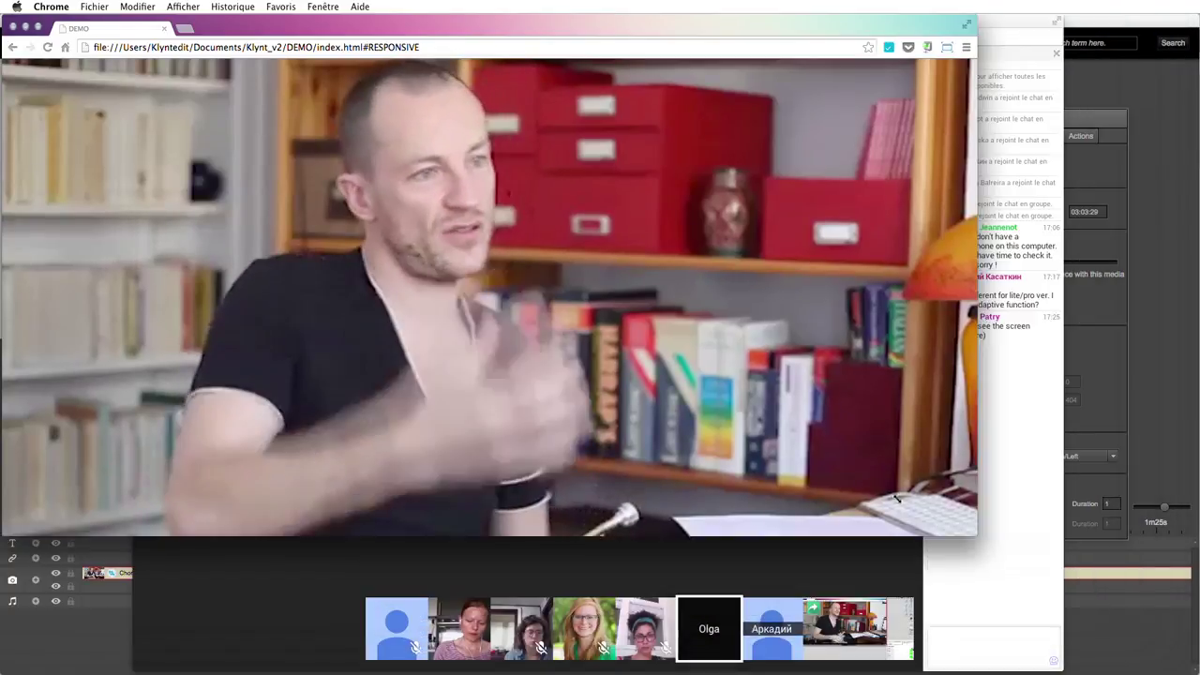
{"action": "left_click_drag", "start_coordinate": [896, 498], "coordinate": [192, 206]}
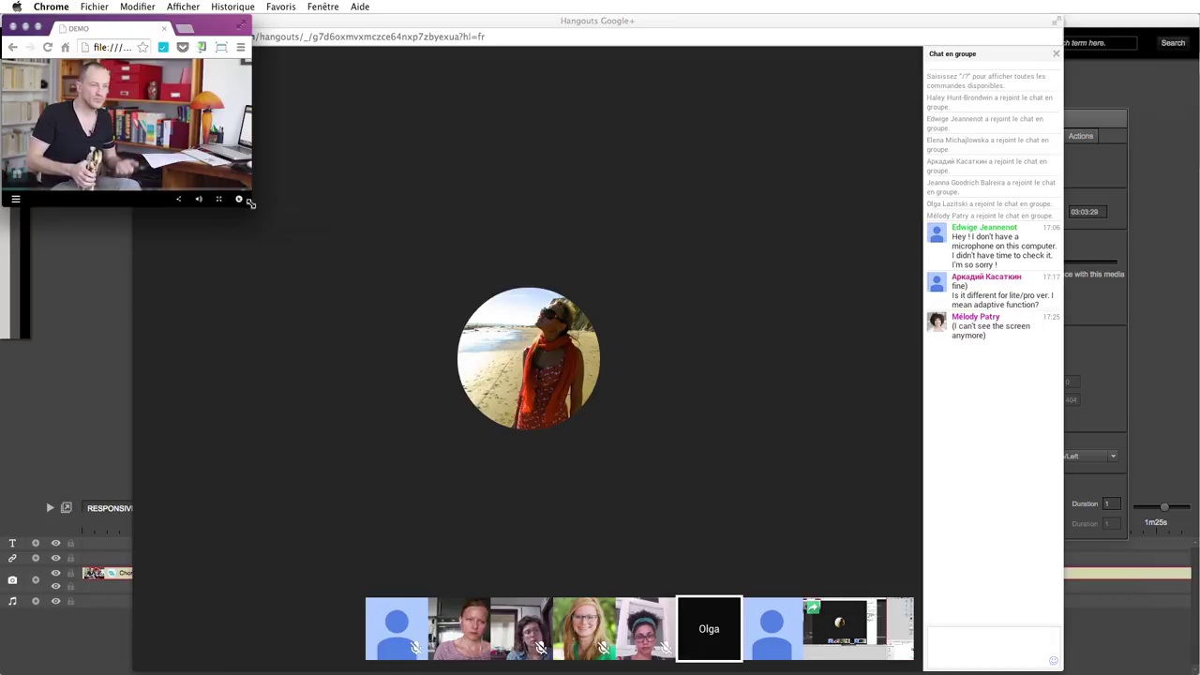
{"action": "left_click_drag", "start_coordinate": [249, 181], "coordinate": [251, 280]}
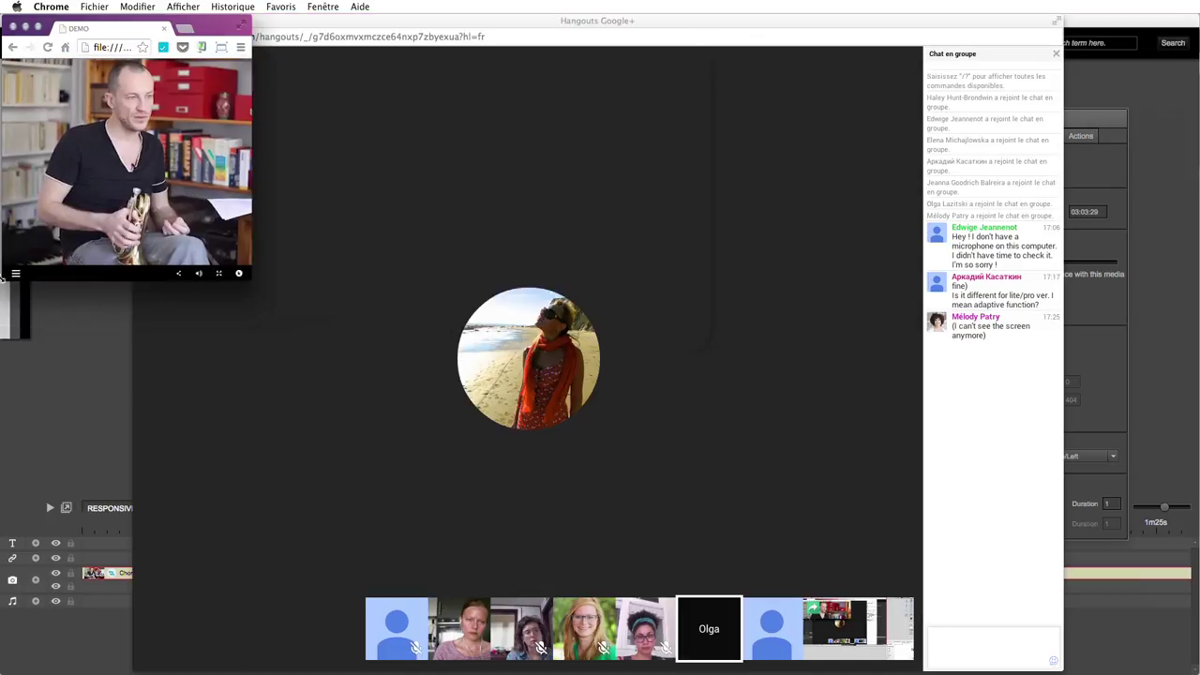
{"action": "left_click_drag", "start_coordinate": [399, 285], "coordinate": [737, 533]}
{"action": "left_click_drag", "start_coordinate": [661, 466], "coordinate": [1152, 669]}
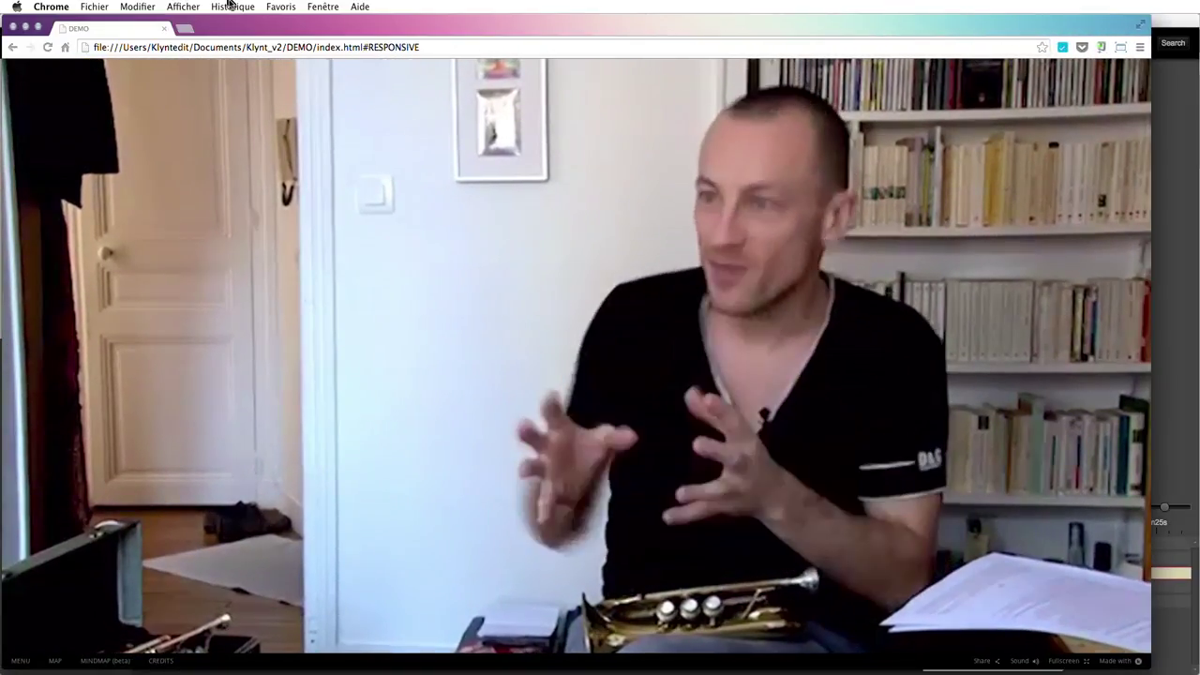
{"action": "left_click", "coordinate": [13, 27]}
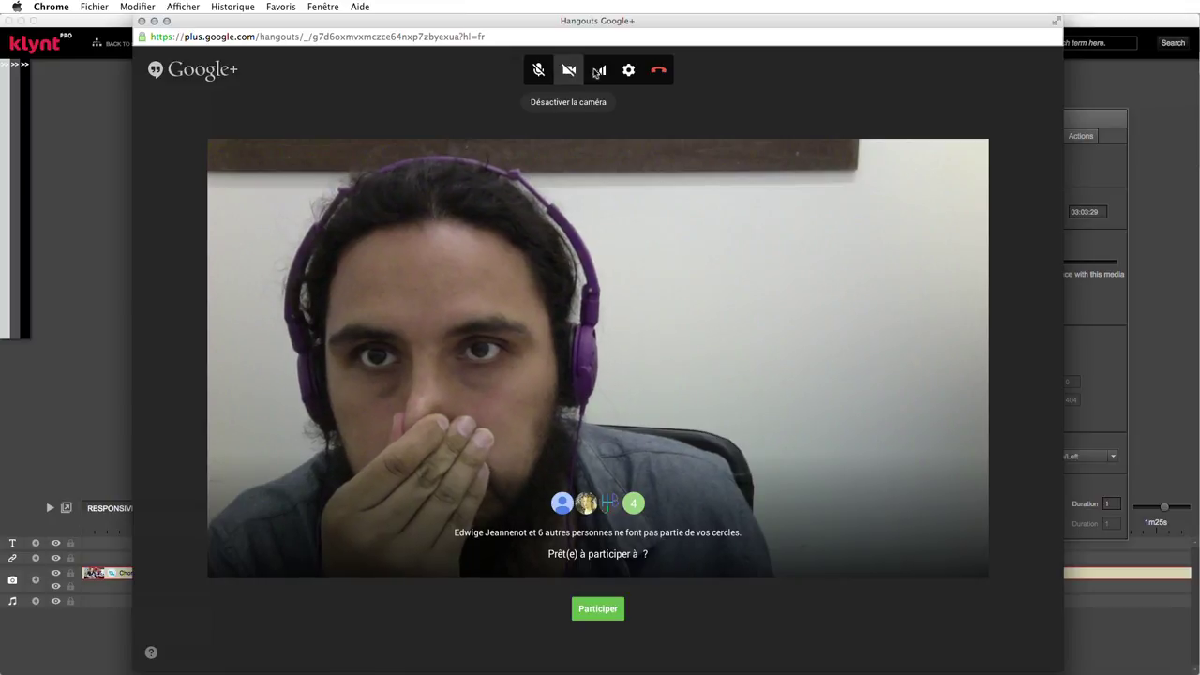
- Join the Google+ Hangouts call, show a participant without video in the main view, and return to Klynt
{"action": "left_click", "coordinate": [541, 72]}
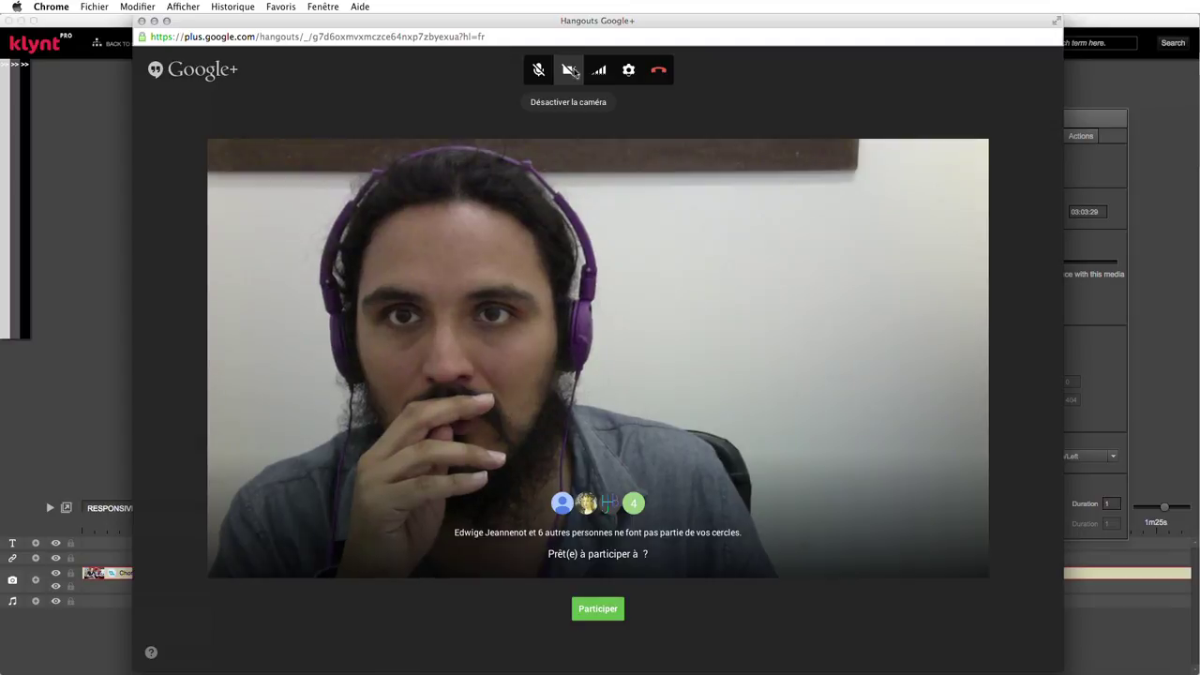
{"action": "left_click", "coordinate": [611, 609]}
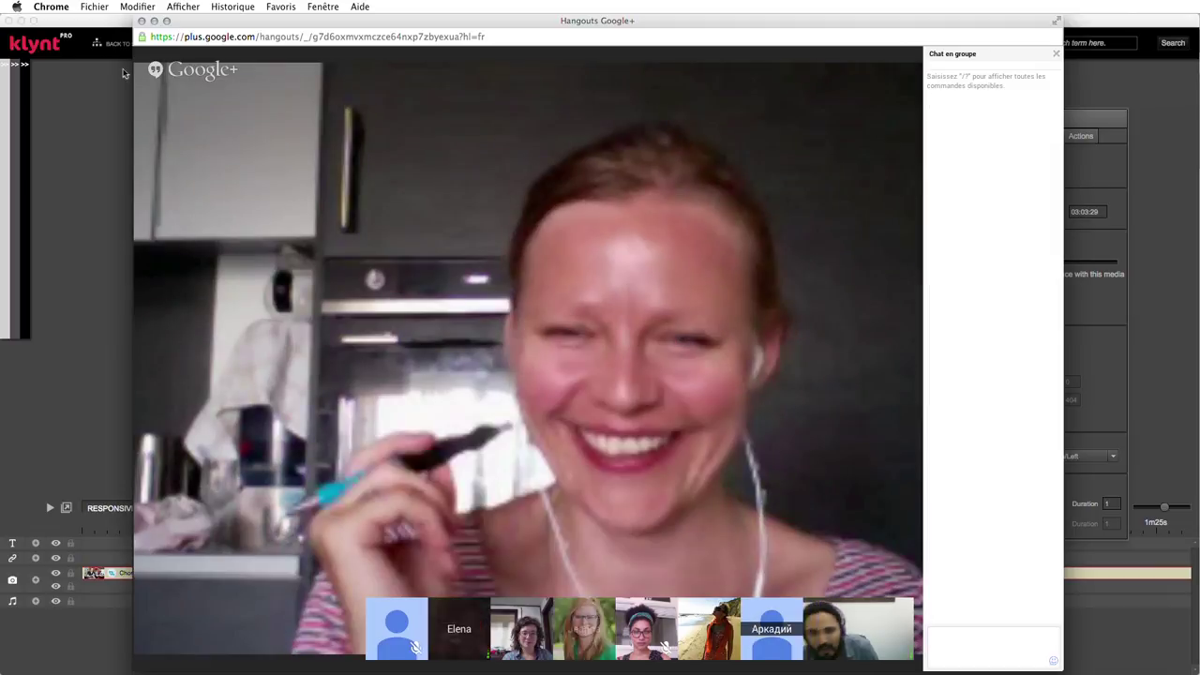
{"action": "left_click", "coordinate": [774, 634]}
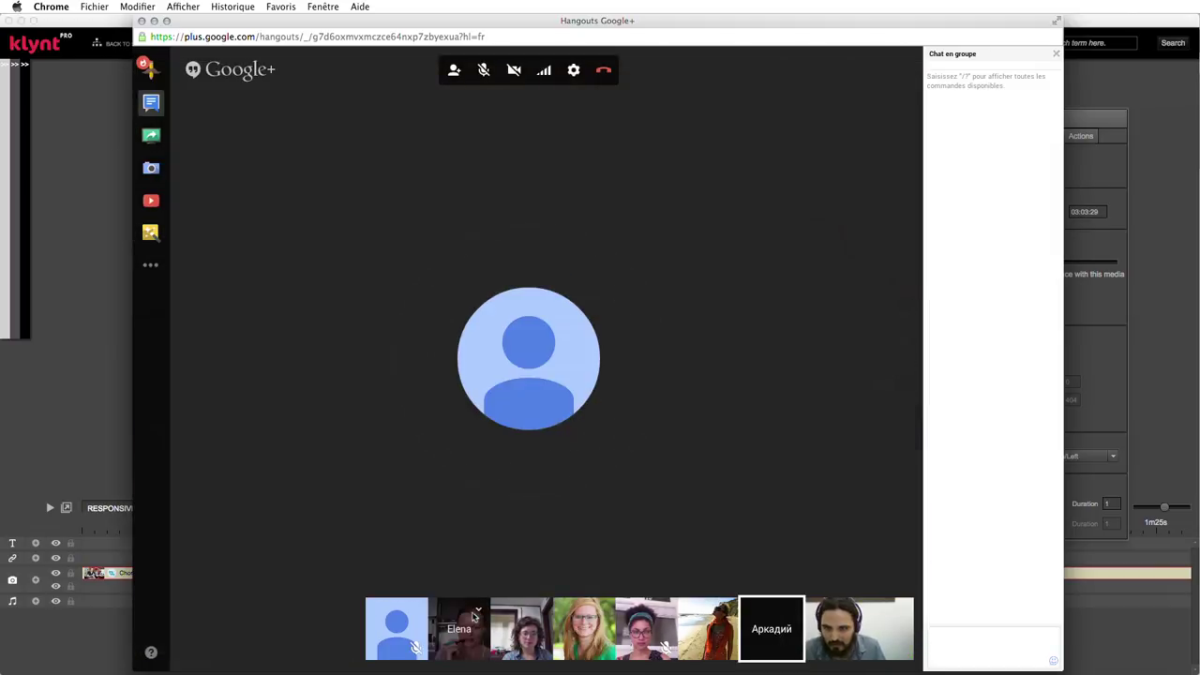
{"action": "left_click", "coordinate": [76, 229]}
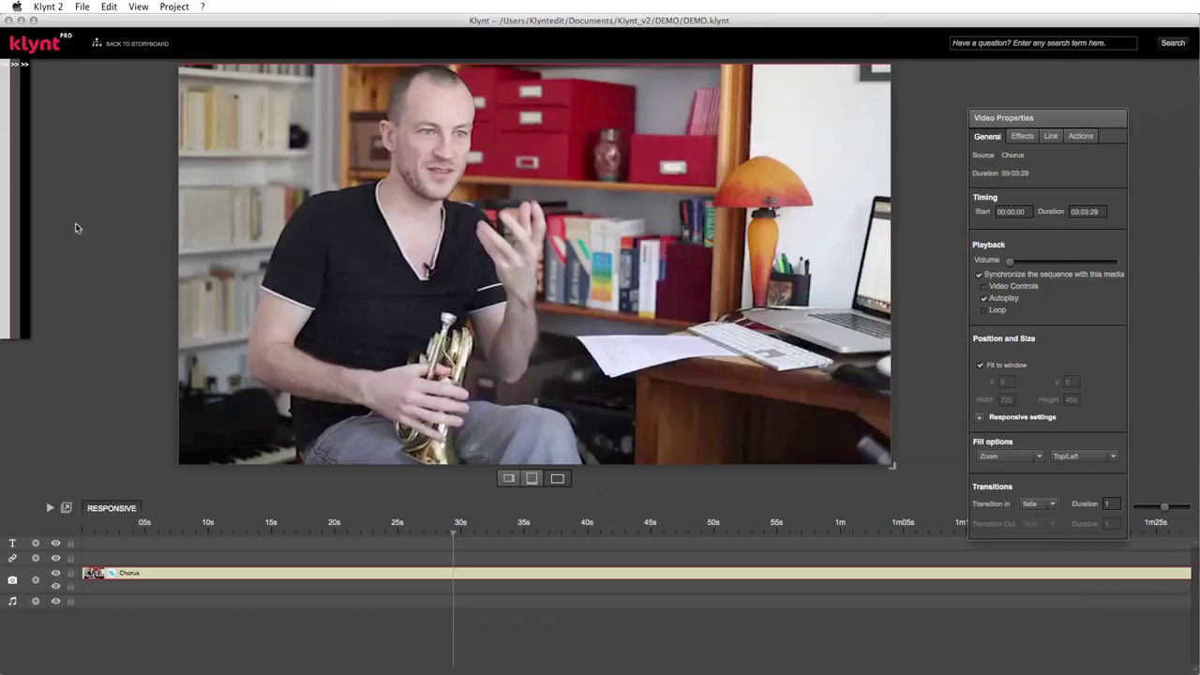
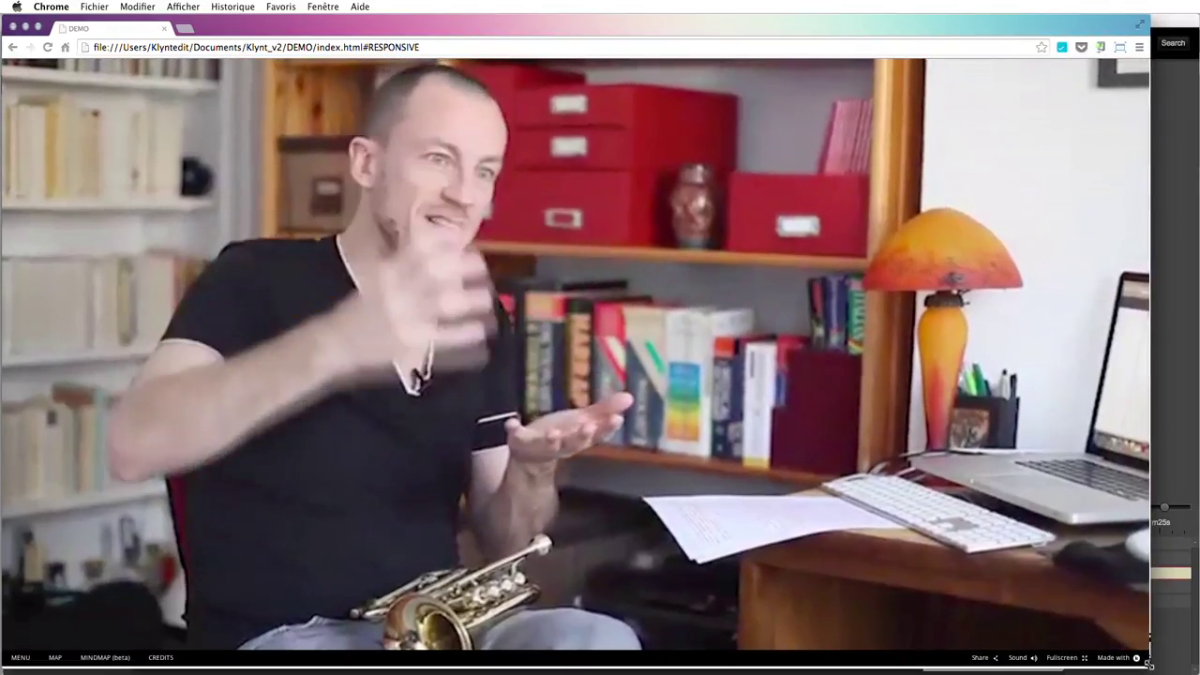
- Close the browser preview and switch the Chorus video's fill option to Letterbox and back to Zoom with Center alignment
{"action": "left_click", "coordinate": [11, 25]}
{"action": "left_click", "coordinate": [130, 174]}
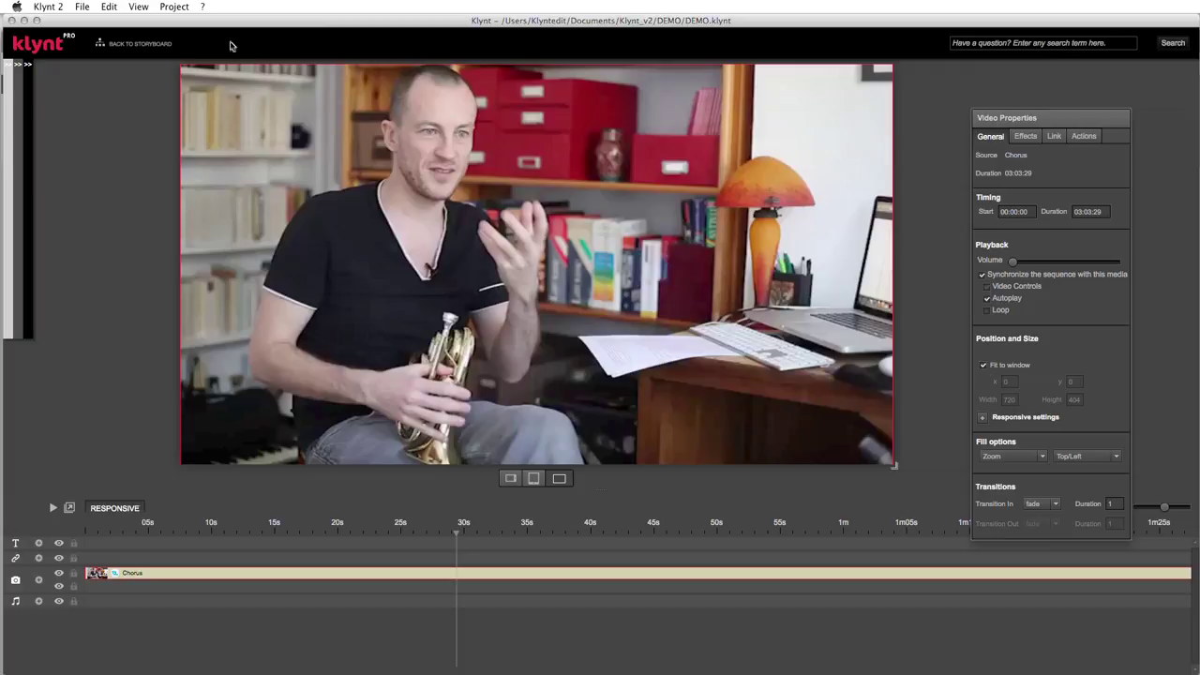
{"action": "left_click", "coordinate": [1042, 457]}
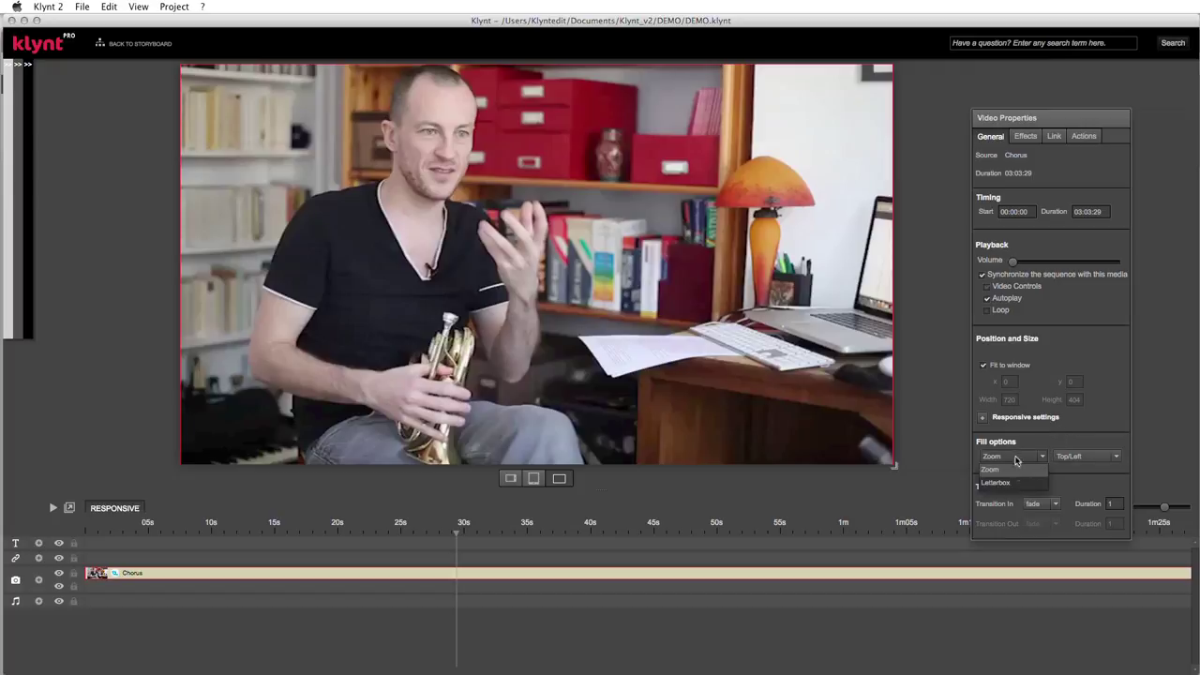
{"action": "left_click", "coordinate": [1010, 482]}
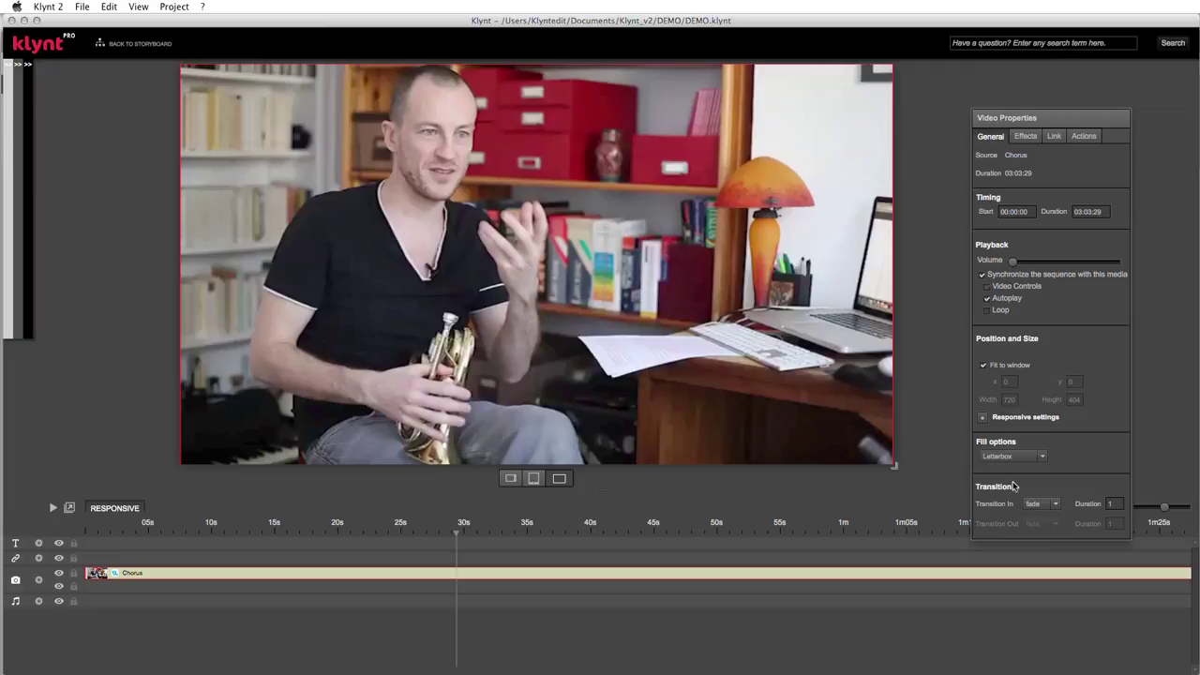
{"action": "left_click", "coordinate": [1042, 457]}
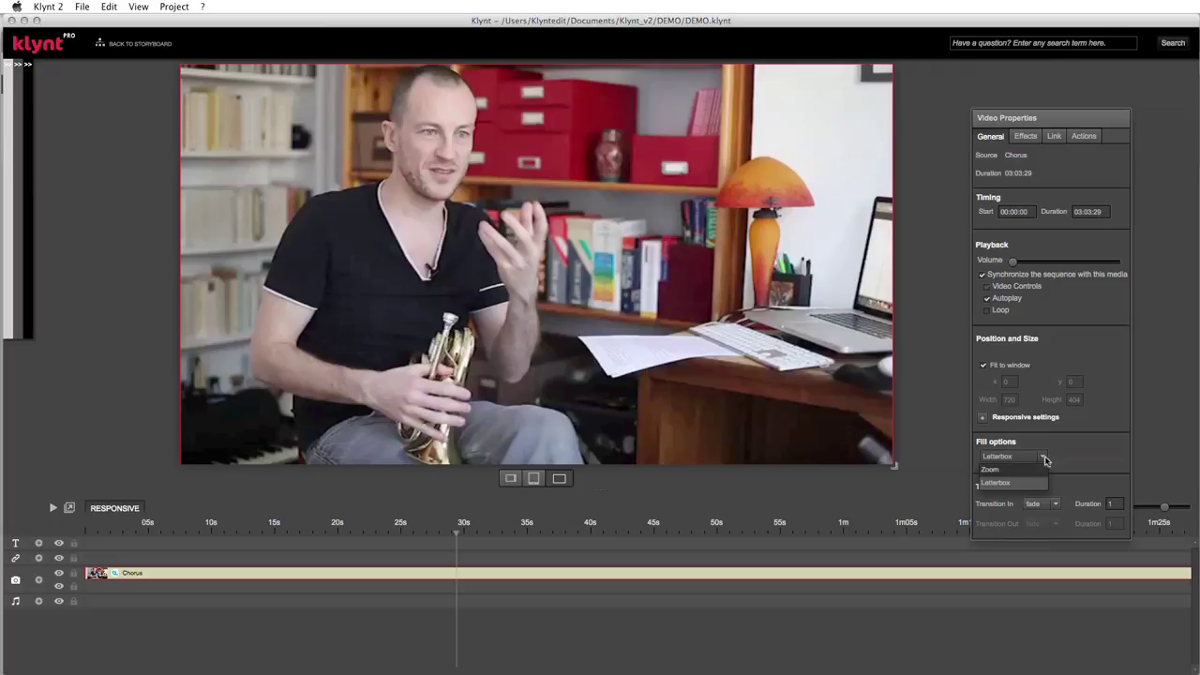
{"action": "left_click", "coordinate": [1009, 472]}
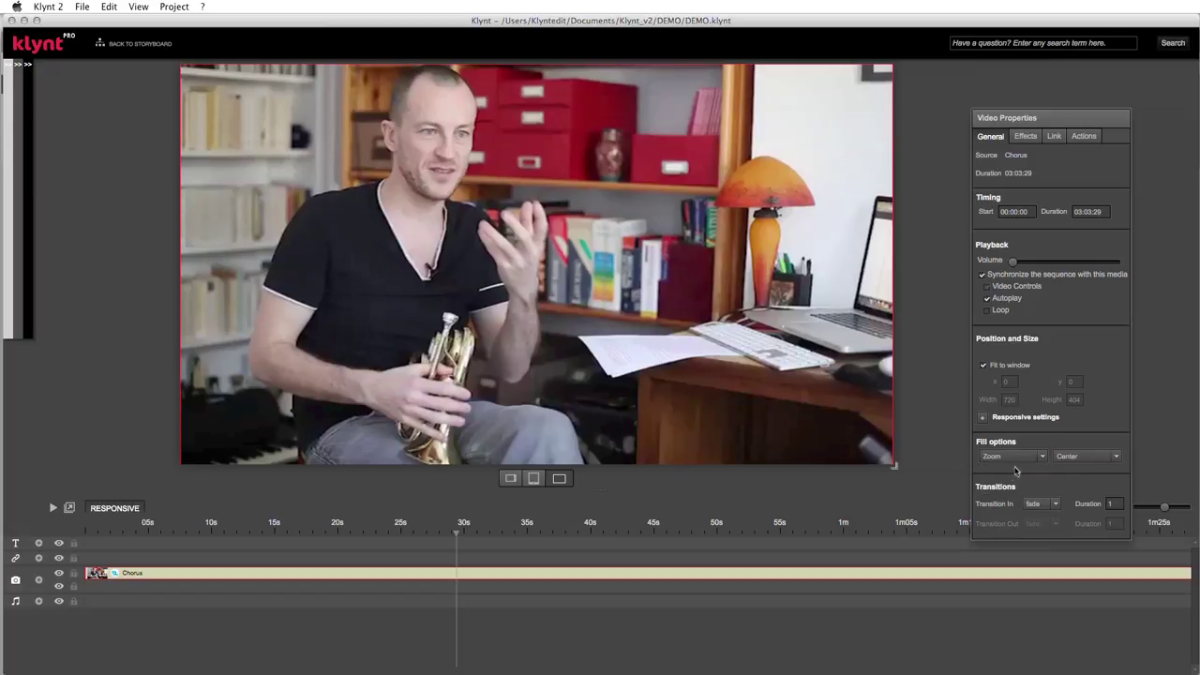
{"action": "left_click", "coordinate": [1117, 457]}
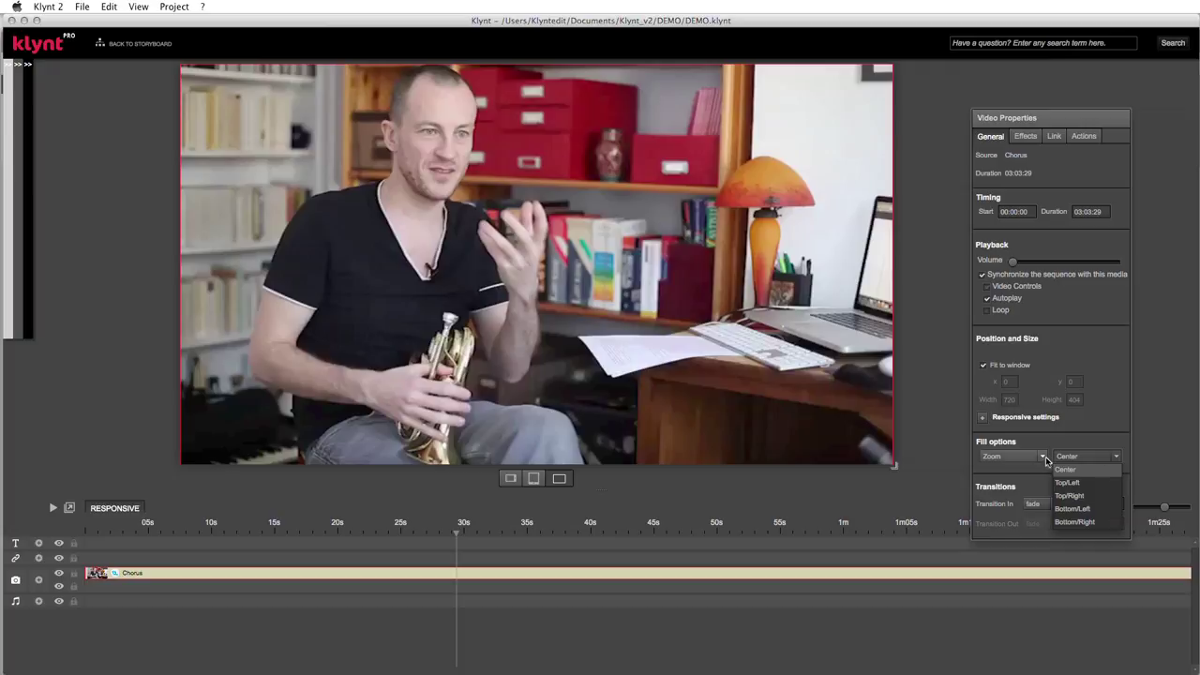
- Look at the RESPONSIVE sequence's background colour and opacity settings, and reselect the Chorus video
{"action": "left_click", "coordinate": [735, 563]}
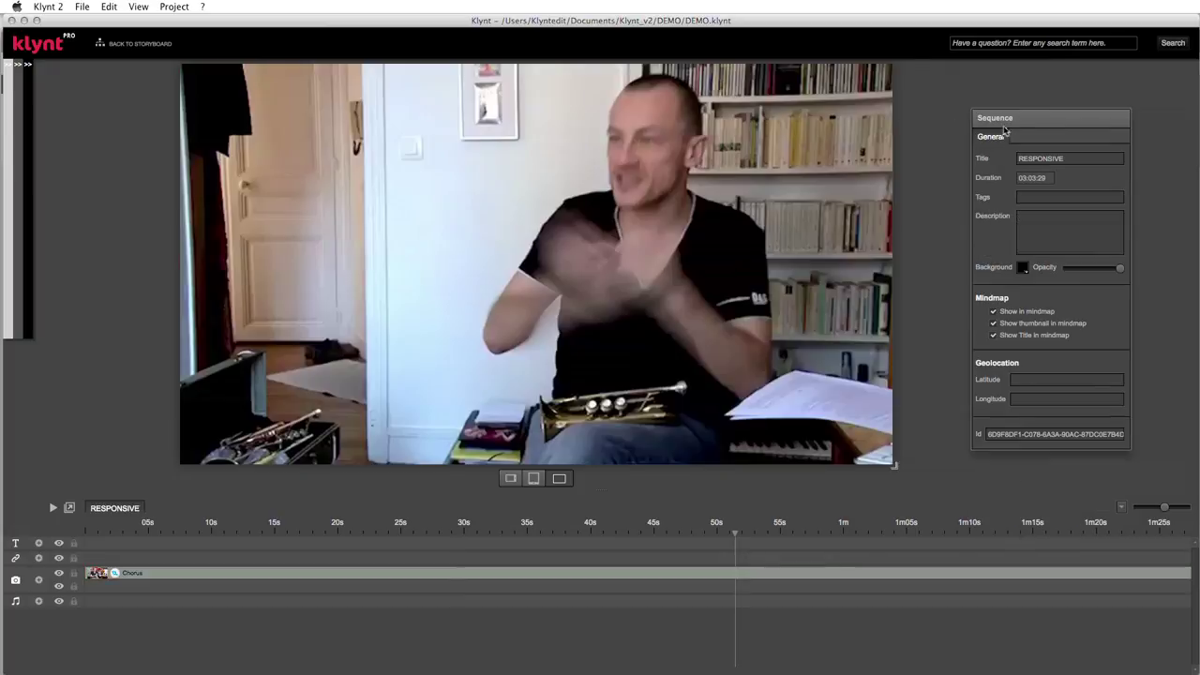
{"action": "left_click", "coordinate": [1023, 268]}
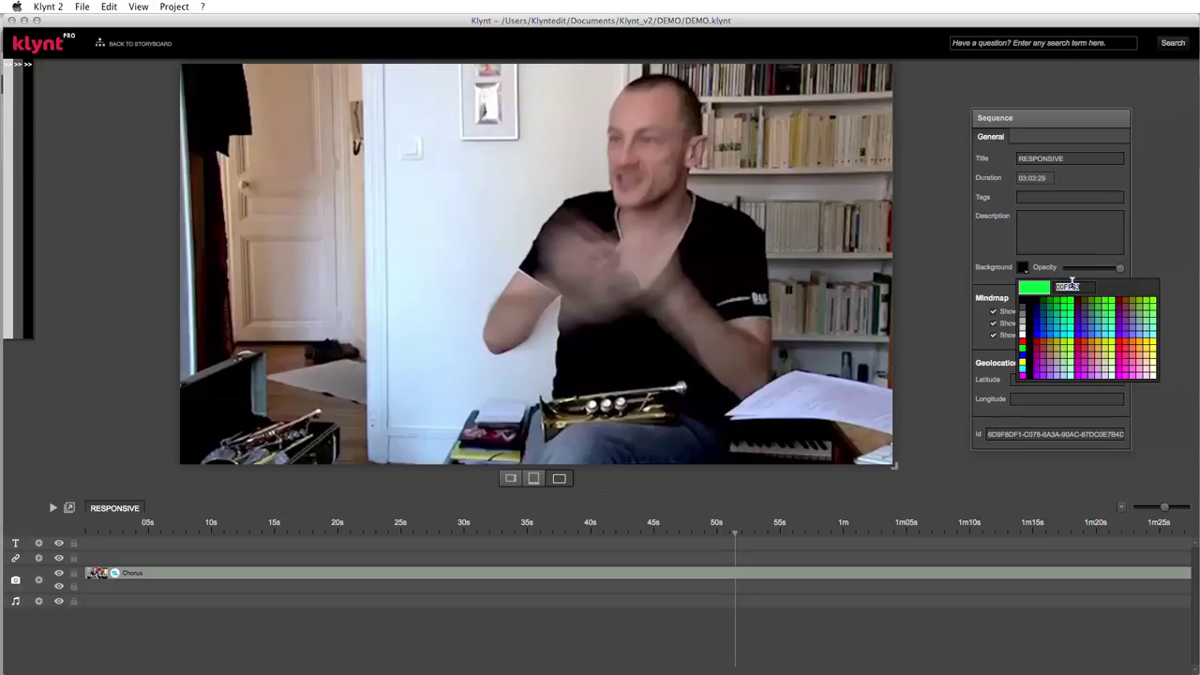
{"action": "mouse_move", "coordinate": [1117, 270]}
{"action": "left_mouse_down"}
{"action": "mouse_move", "coordinate": [1092, 270]}
{"action": "mouse_move", "coordinate": [1132, 270]}
{"action": "left_mouse_up"}
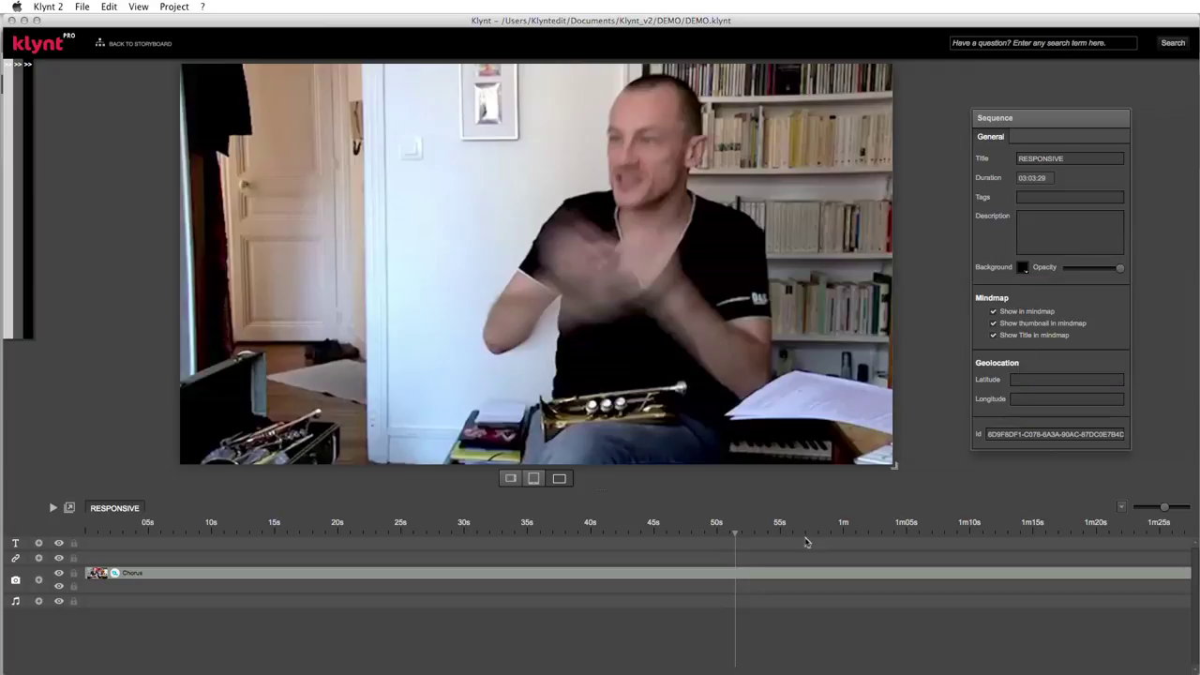
{"action": "left_click", "coordinate": [772, 574]}
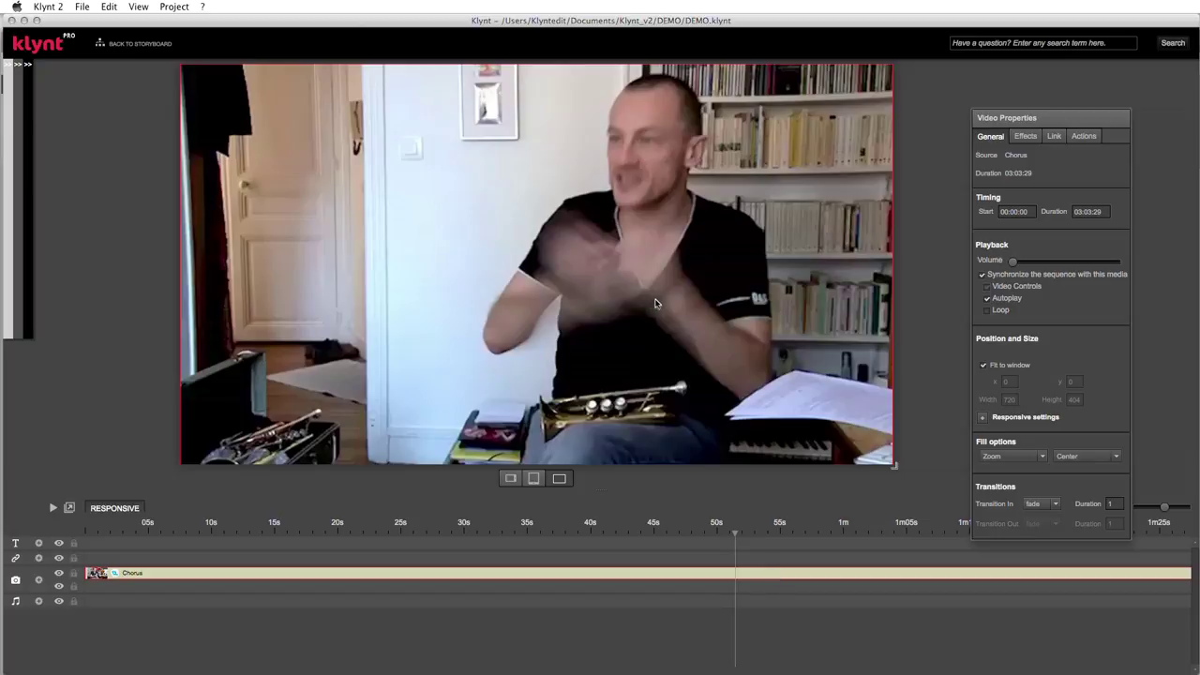
{"action": "left_click_drag", "start_coordinate": [1024, 118], "coordinate": [1032, 95]}
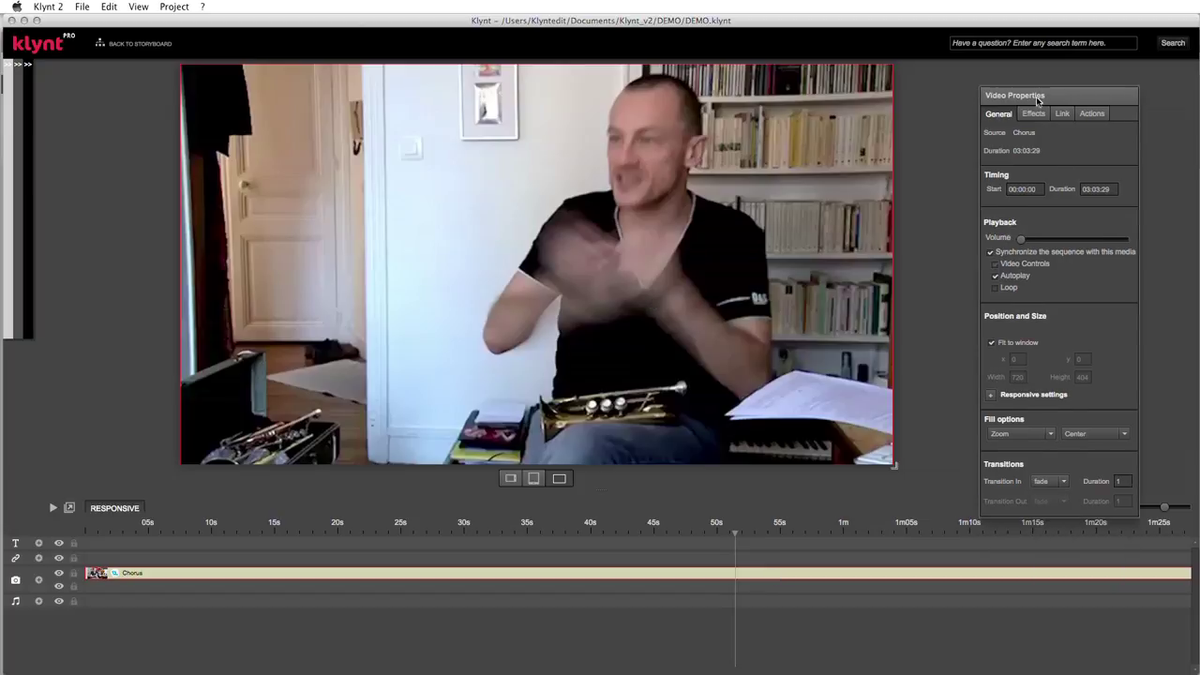
- Add asset_logo.png near the start of the sequence, place it in the video's upper-left corner, and enlarge it to about 265 by 157
{"action": "left_click_drag", "start_coordinate": [737, 533], "coordinate": [91, 533]}
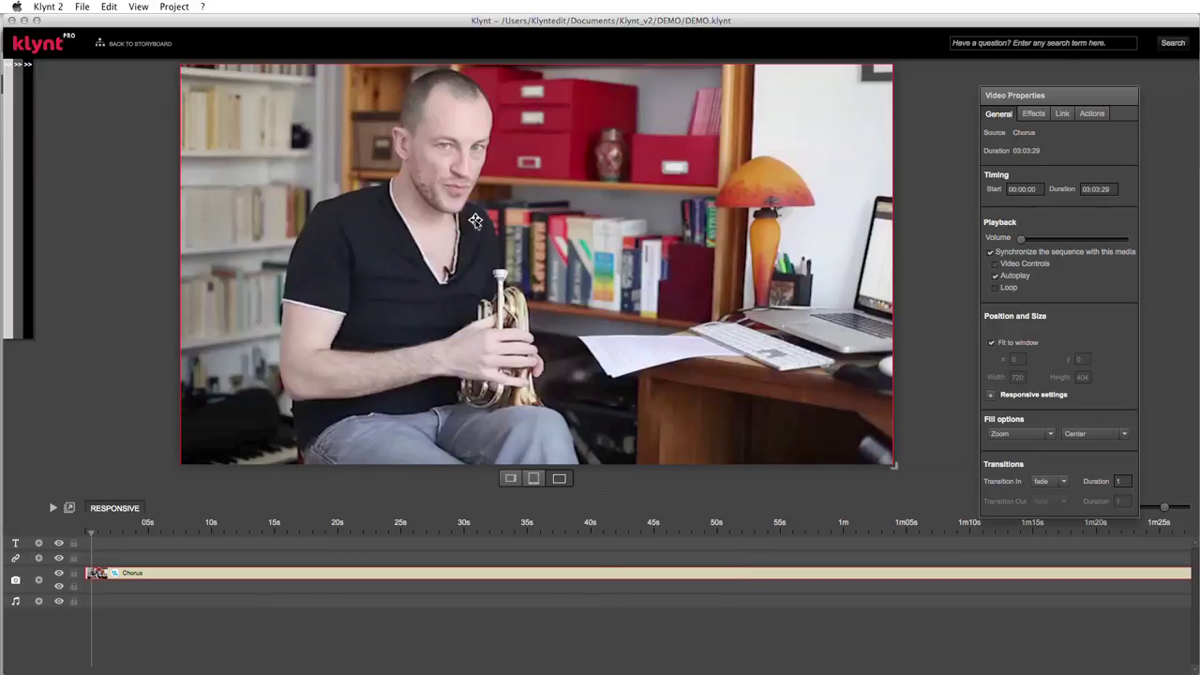
{"action": "left_click", "coordinate": [16, 83]}
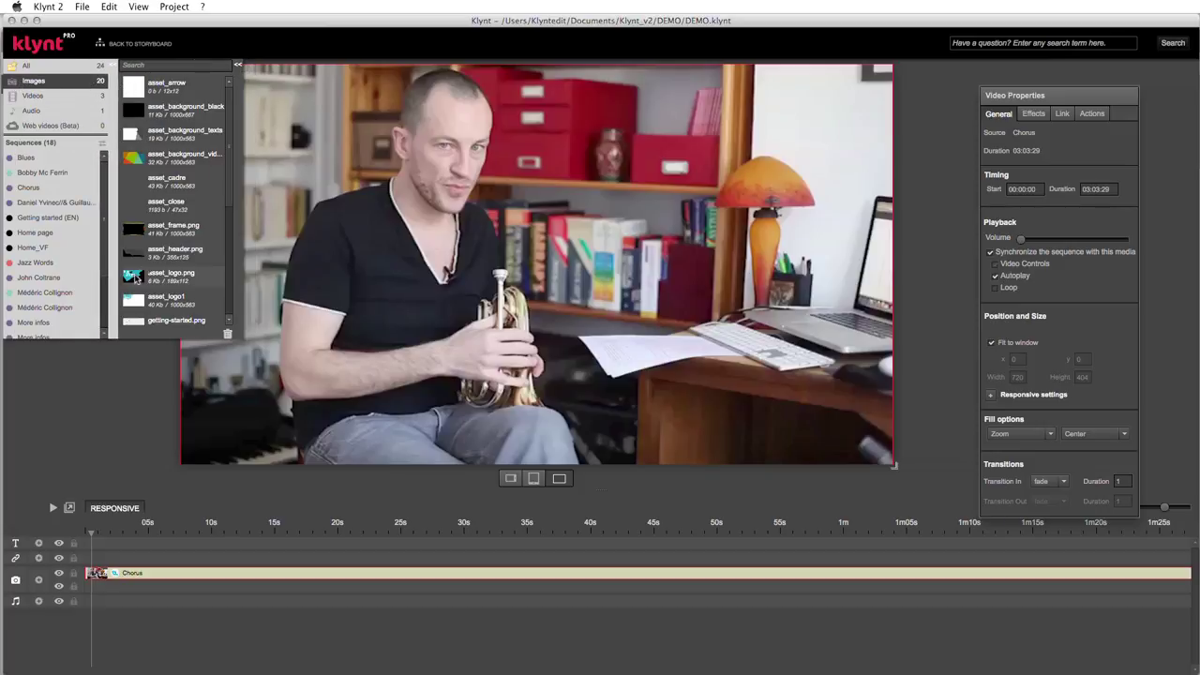
{"action": "left_click_drag", "start_coordinate": [136, 278], "coordinate": [521, 187]}
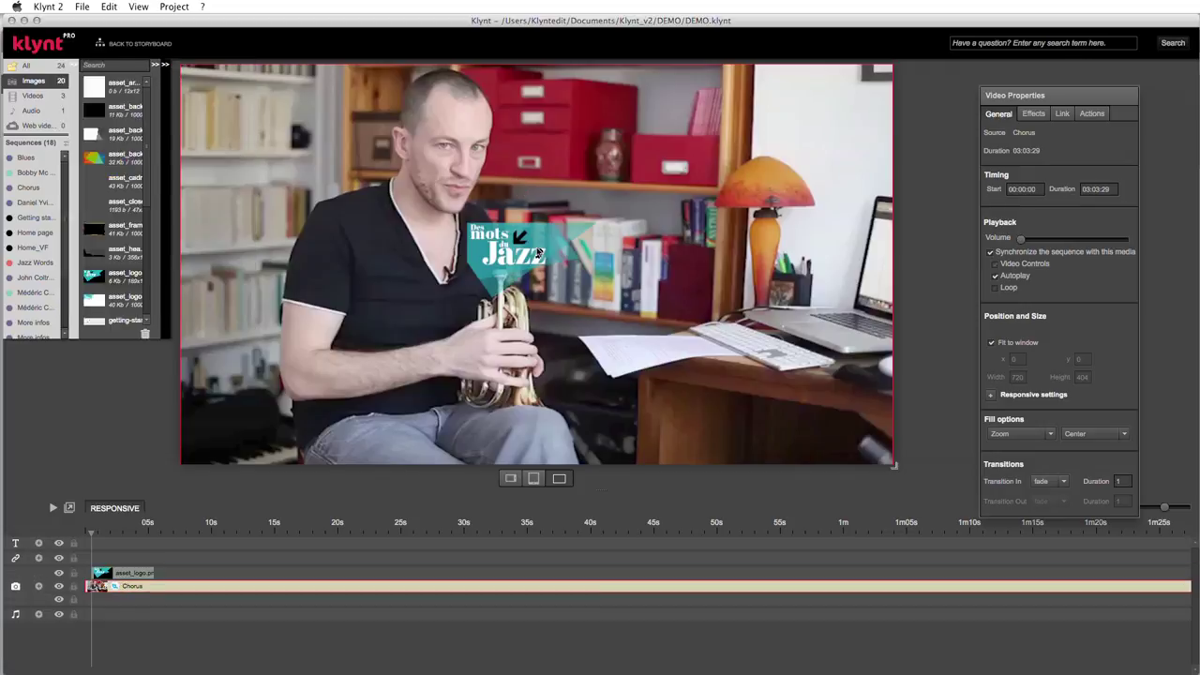
{"action": "left_click_drag", "start_coordinate": [532, 258], "coordinate": [266, 127]}
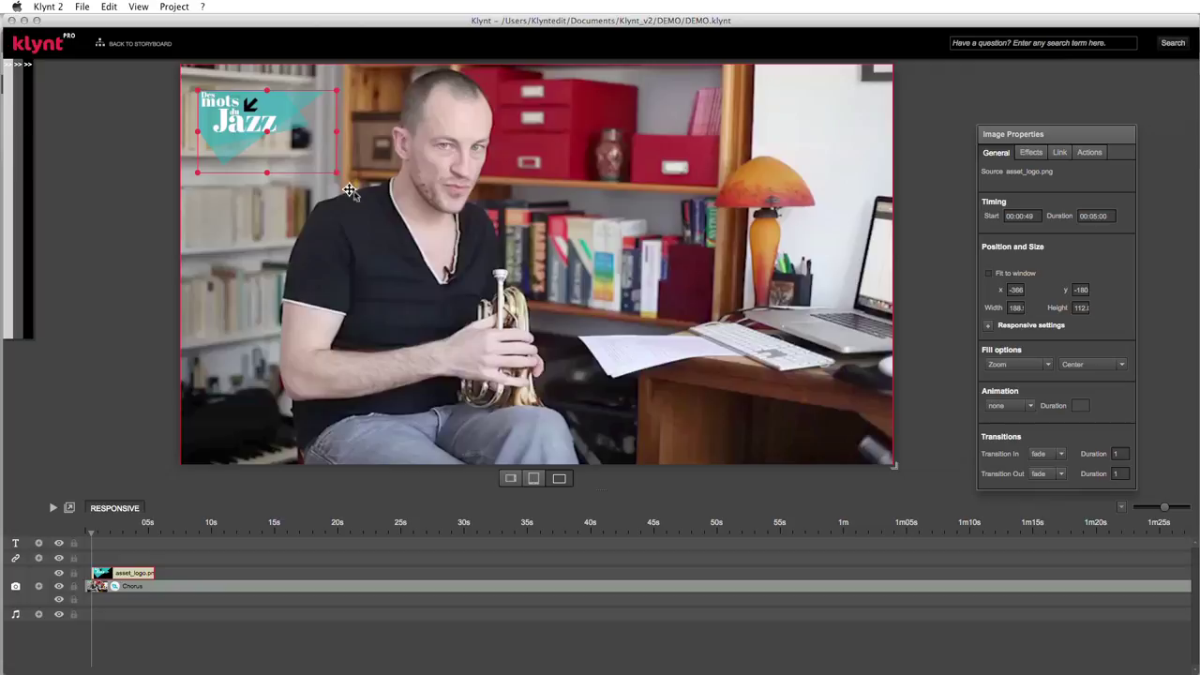
{"action": "left_click_drag", "start_coordinate": [335, 173], "coordinate": [387, 204]}
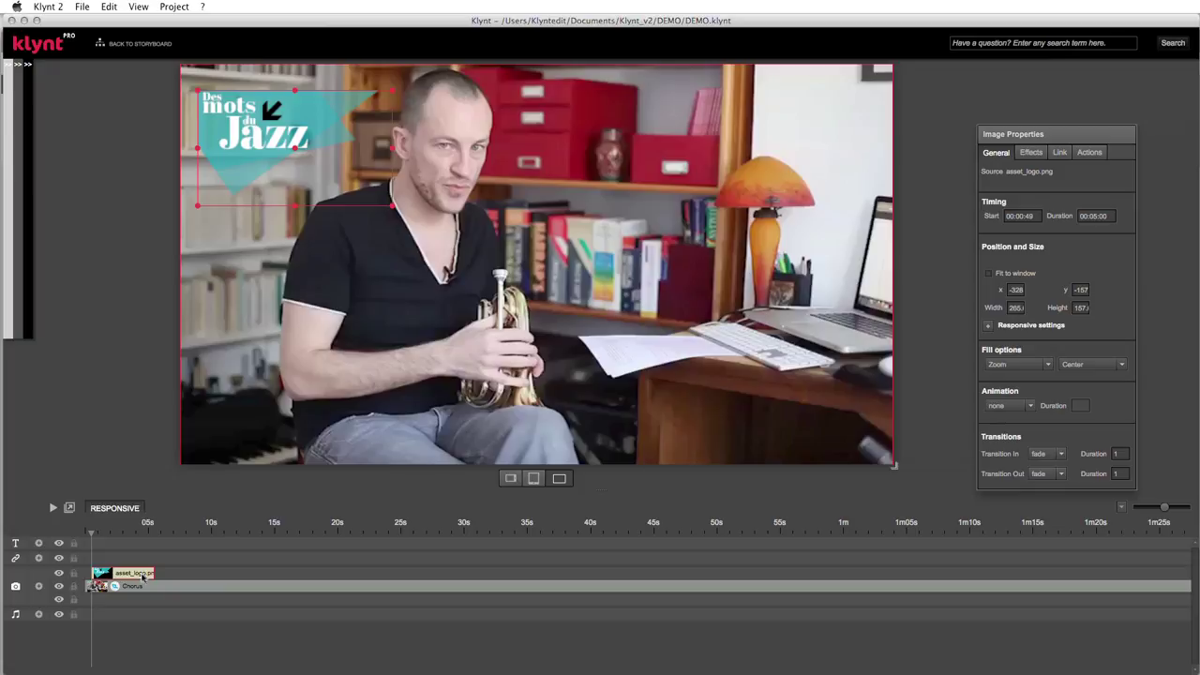
- Move the logo clip's start to 00:00:00 and extend its duration to 01:50:22
{"action": "left_click_drag", "start_coordinate": [141, 576], "coordinate": [135, 576]}
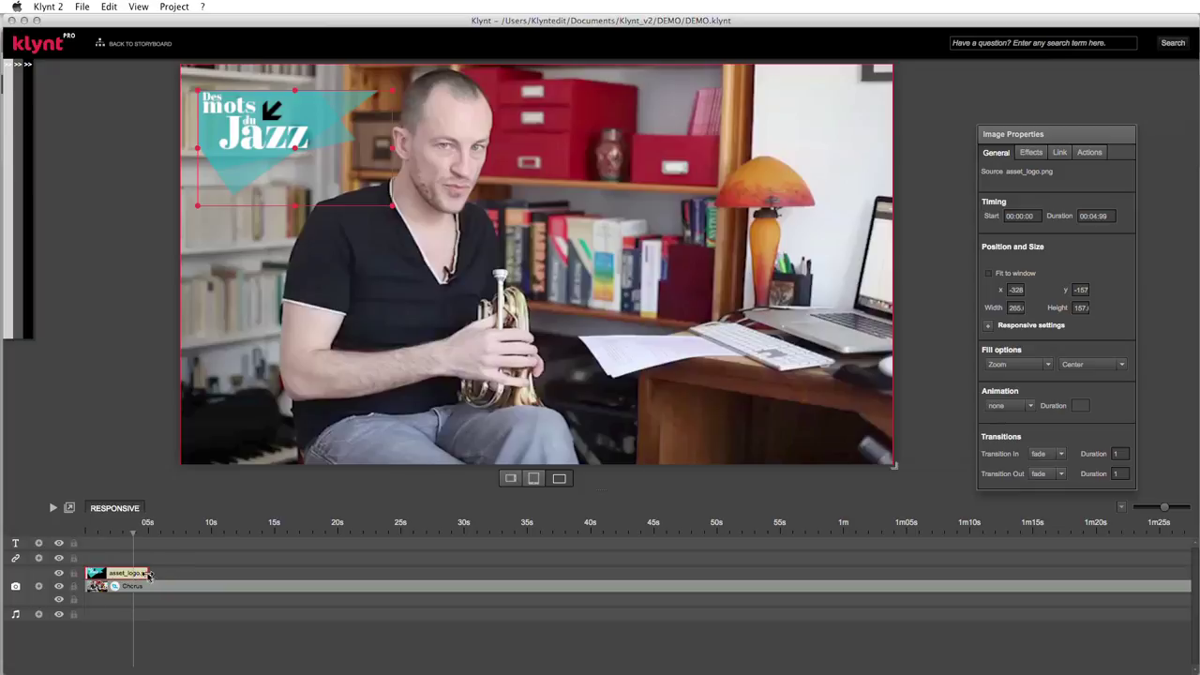
{"action": "left_click", "coordinate": [185, 577]}
{"action": "left_click", "coordinate": [148, 573]}
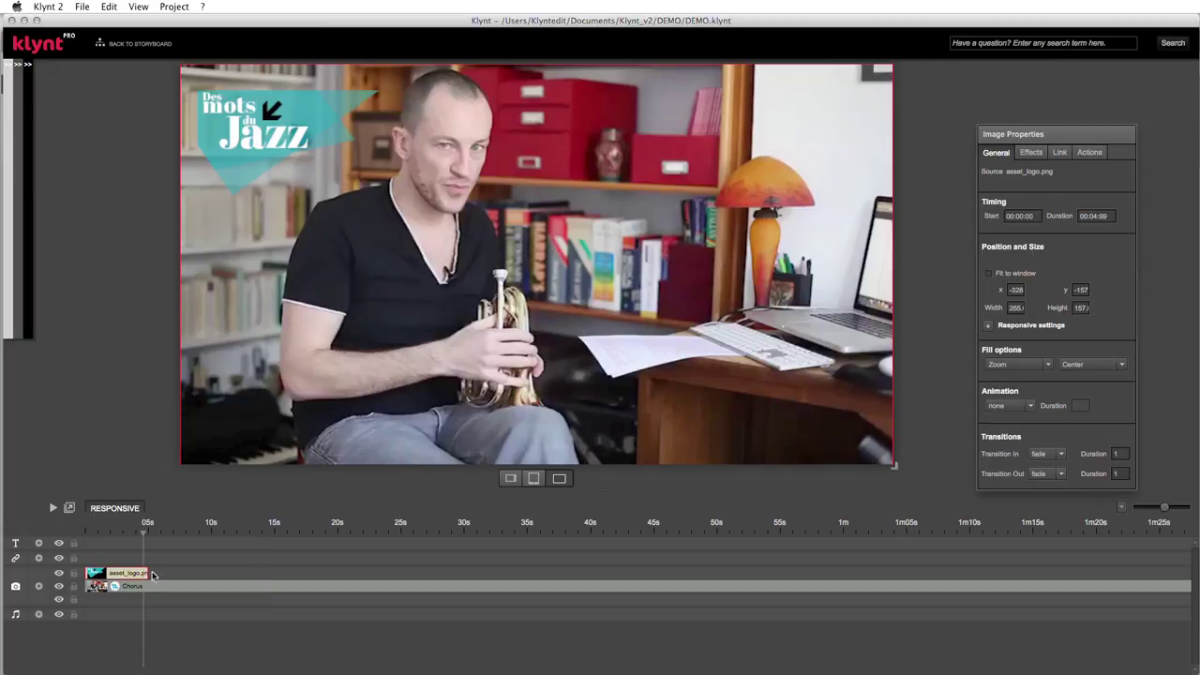
{"action": "left_click_drag", "start_coordinate": [148, 573], "coordinate": [1186, 573]}
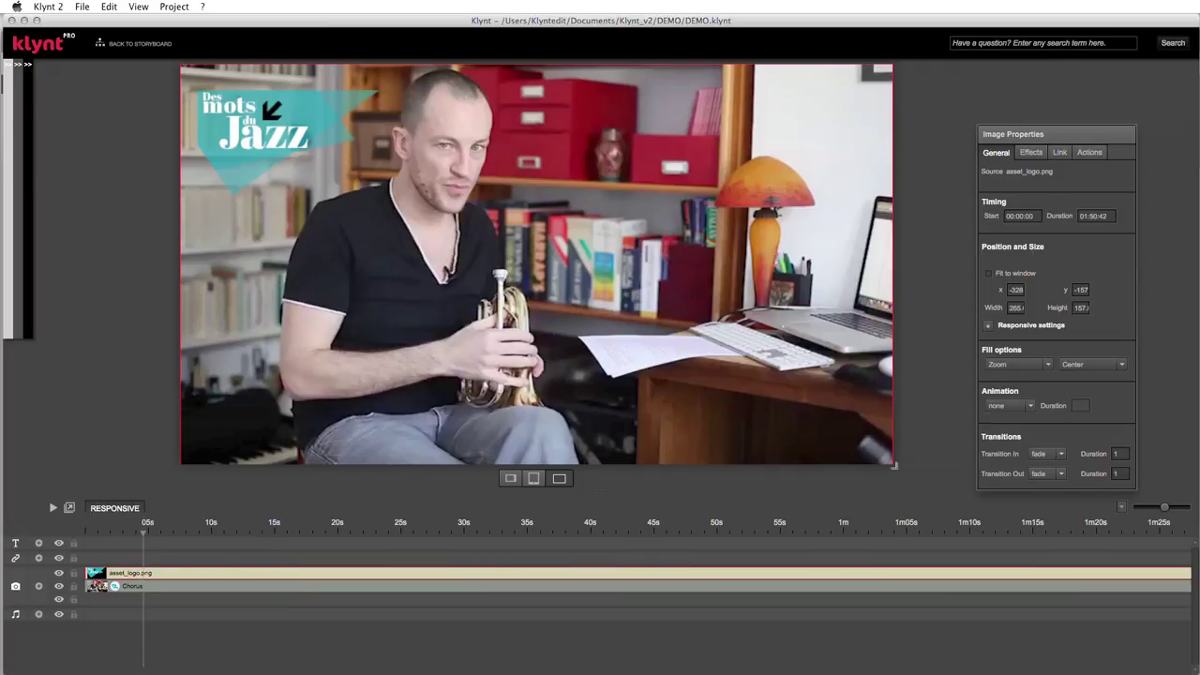
- Try Fit to window on the logo image and turn it off again
{"action": "left_click", "coordinate": [242, 114]}
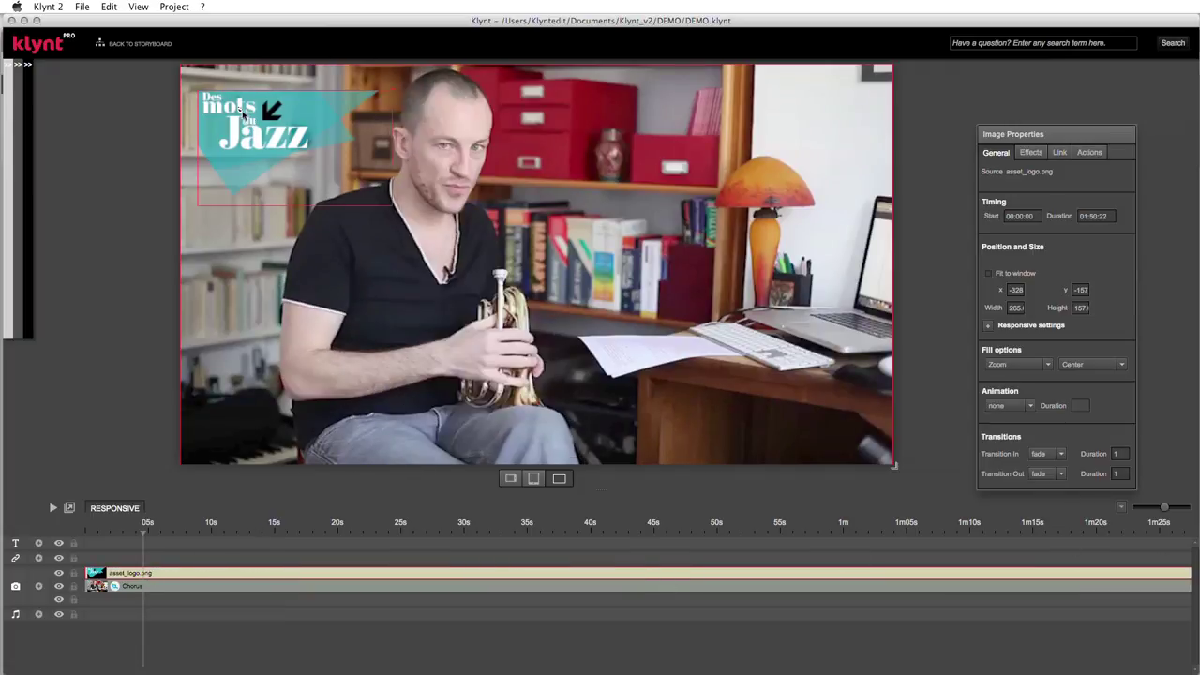
{"action": "left_click_drag", "start_coordinate": [1072, 134], "coordinate": [1072, 103]}
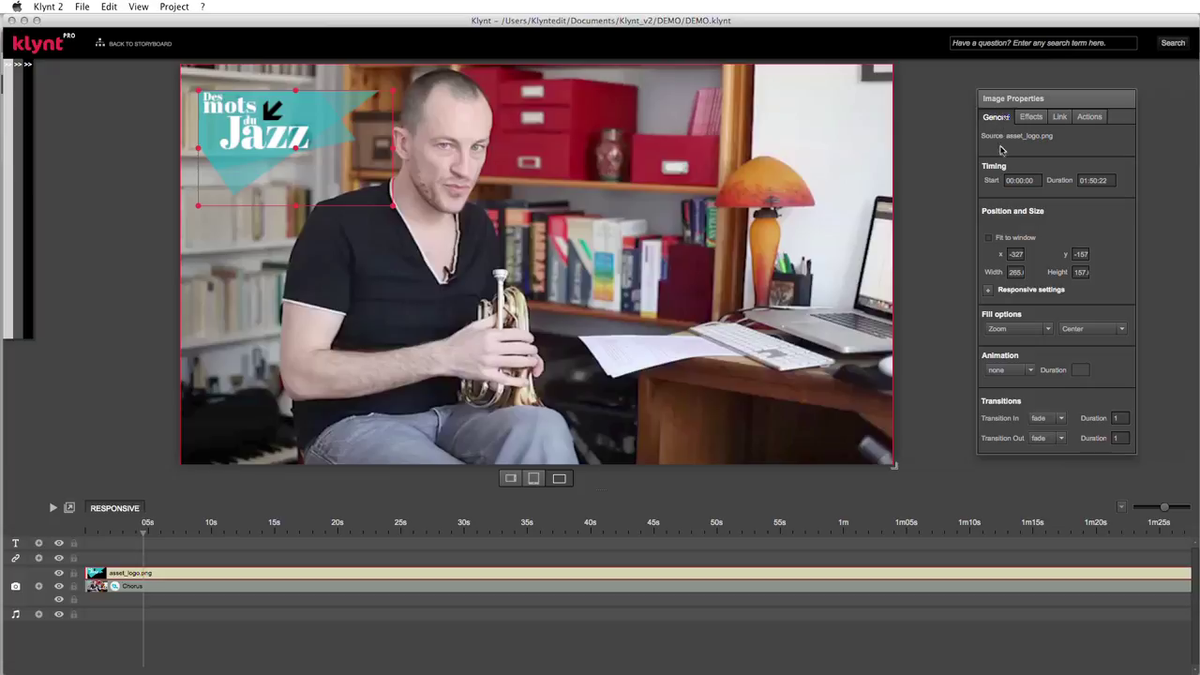
{"action": "left_click", "coordinate": [1016, 254]}
{"action": "left_click", "coordinate": [991, 240]}
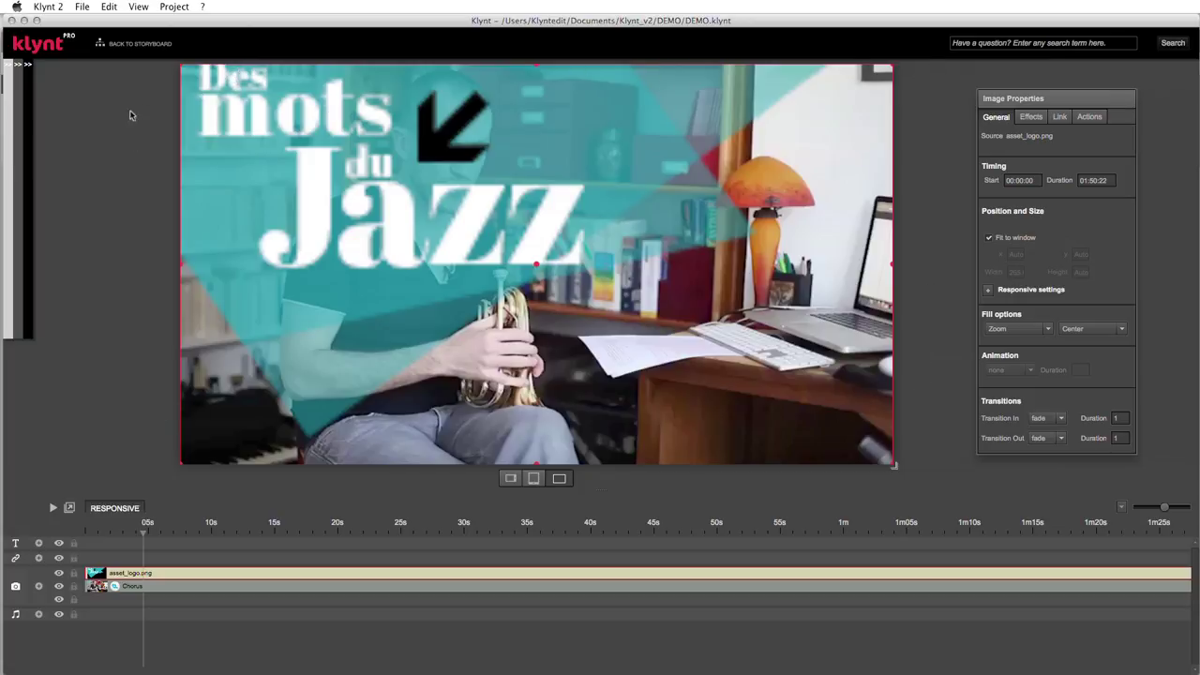
{"action": "left_click", "coordinate": [990, 240]}
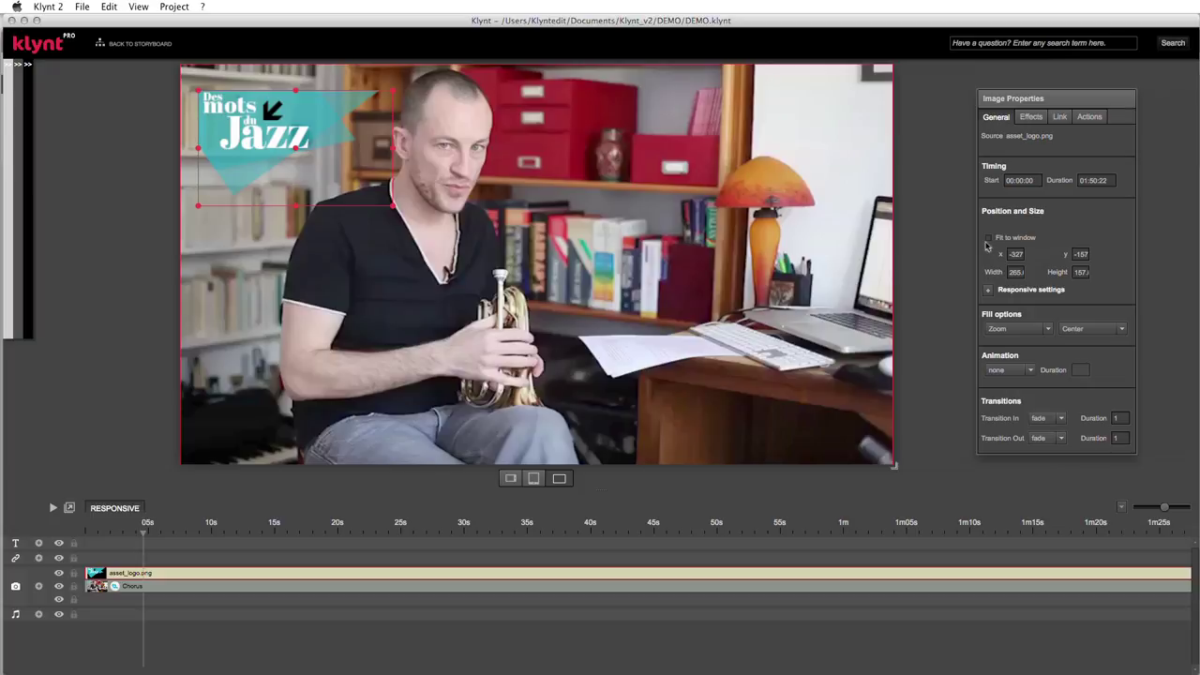
{"action": "left_click", "coordinate": [137, 5]}
{"action": "mouse_move", "coordinate": [109, 7]}
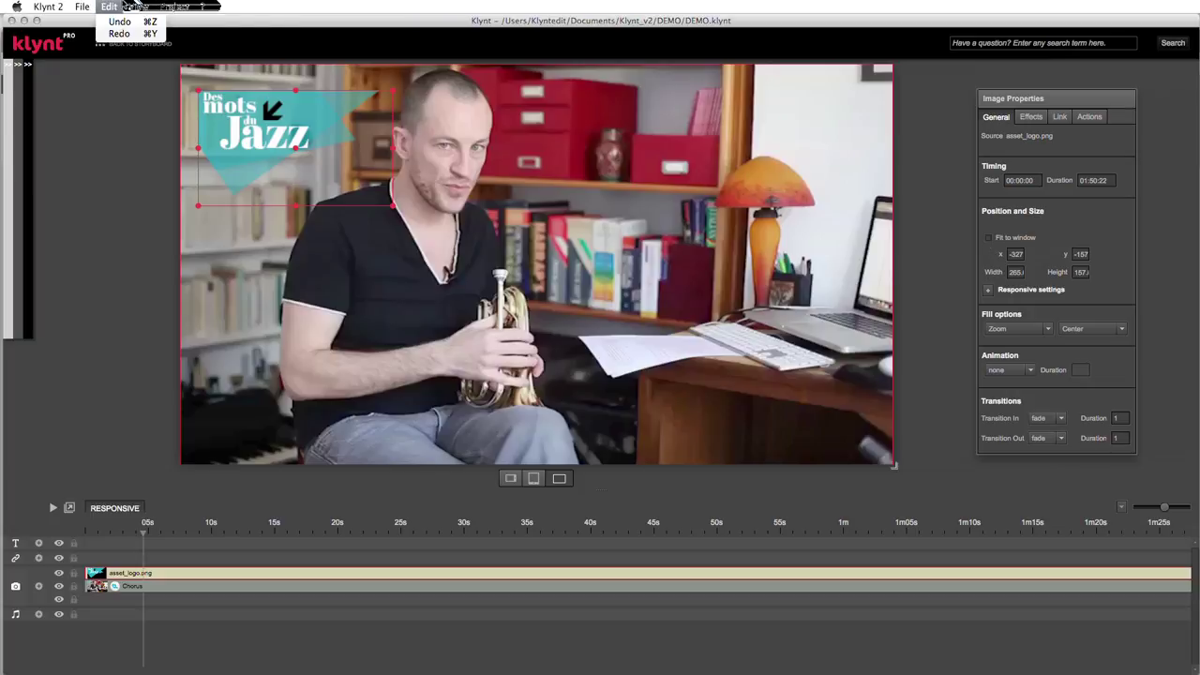
{"action": "left_click", "coordinate": [114, 7]}
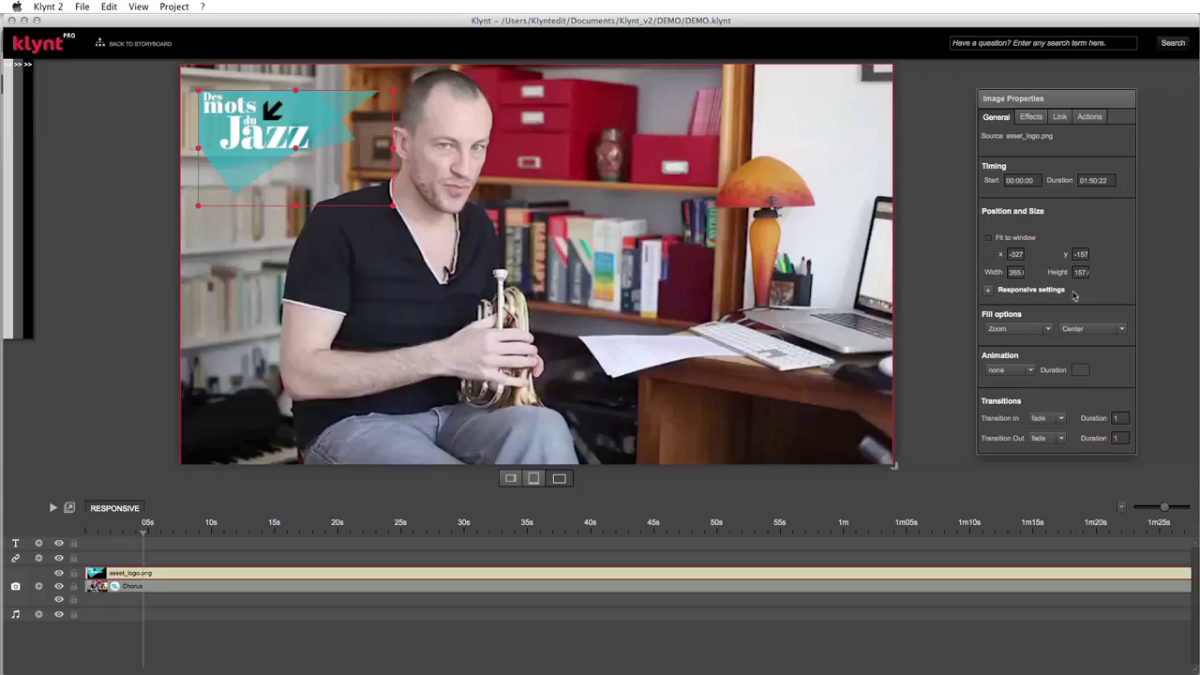
- Expand the logo's responsive settings, shift the logo slightly closer to the video's upper-left corner, and save the project
{"action": "left_click", "coordinate": [987, 290]}
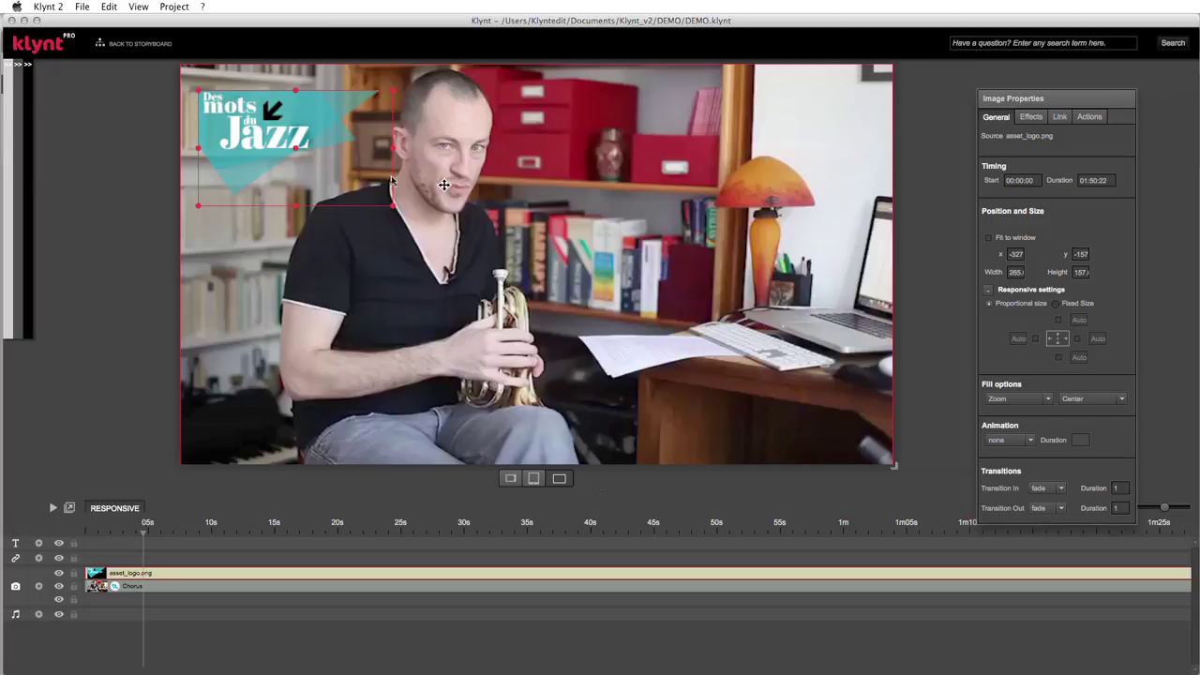
{"action": "left_click_drag", "start_coordinate": [253, 131], "coordinate": [249, 123]}
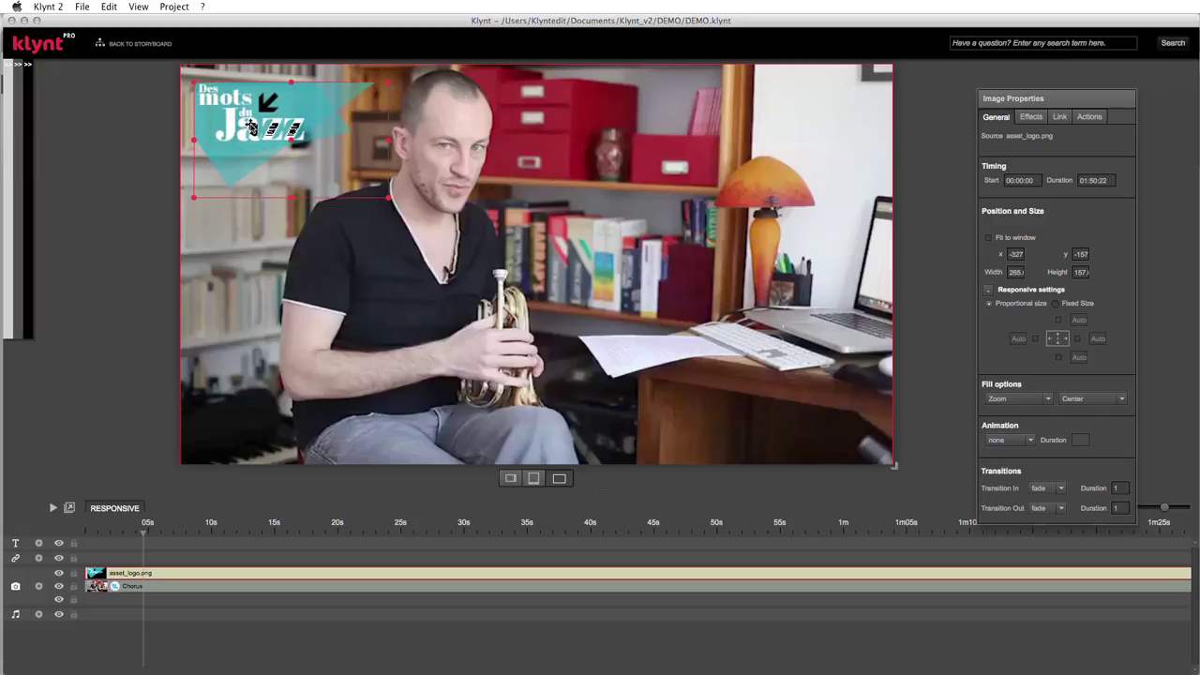
{"action": "key", "text": "super+s"}
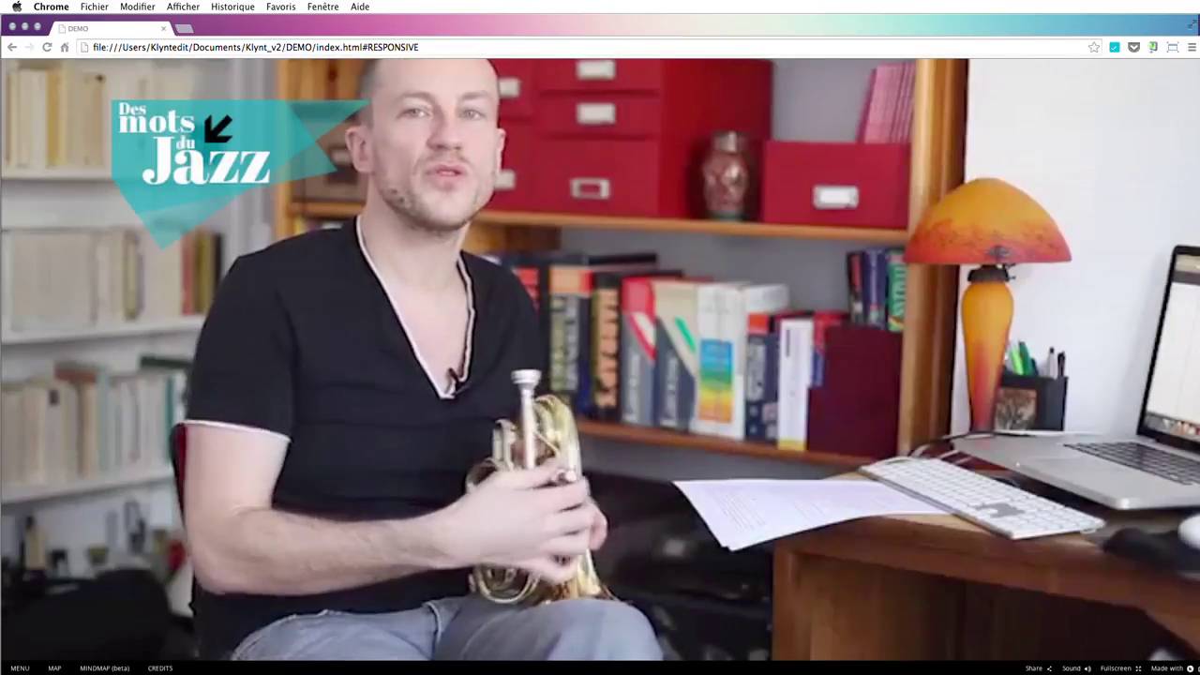
- Check how the logo and video scale in the browser preview by shrinking the window to a small size and enlarging it again
{"action": "left_click_drag", "start_coordinate": [1189, 665], "coordinate": [1013, 610]}
{"action": "left_click_drag", "start_coordinate": [812, 531], "coordinate": [214, 214]}
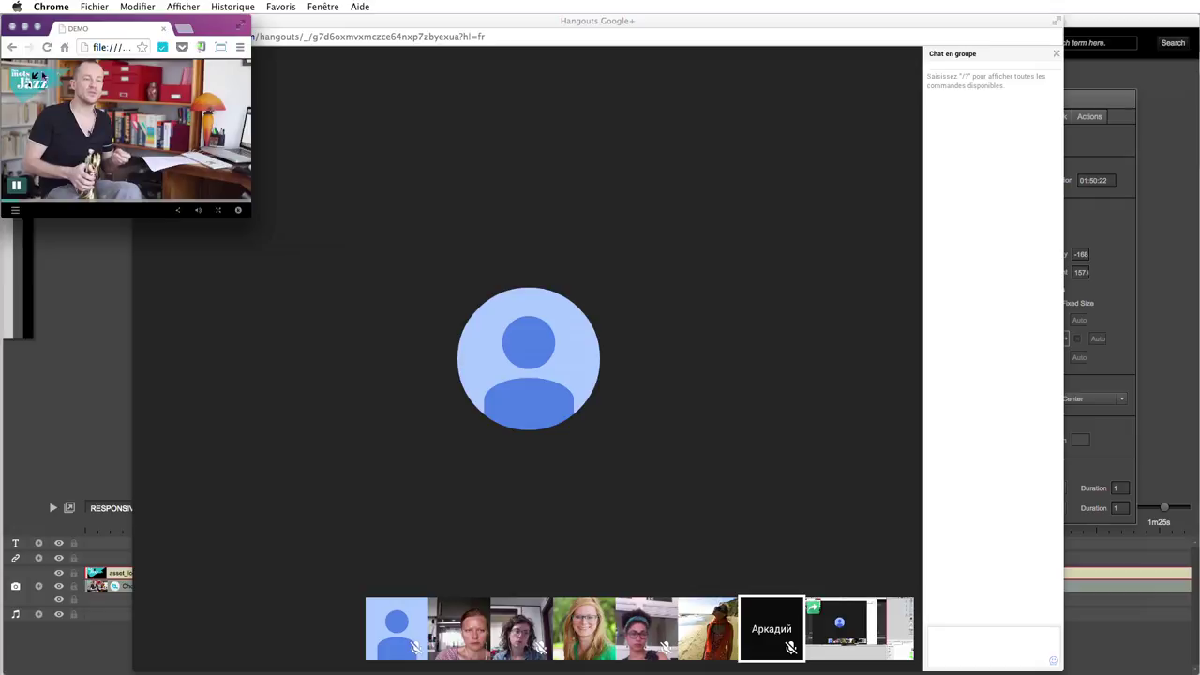
{"action": "left_click_drag", "start_coordinate": [254, 215], "coordinate": [1041, 659]}
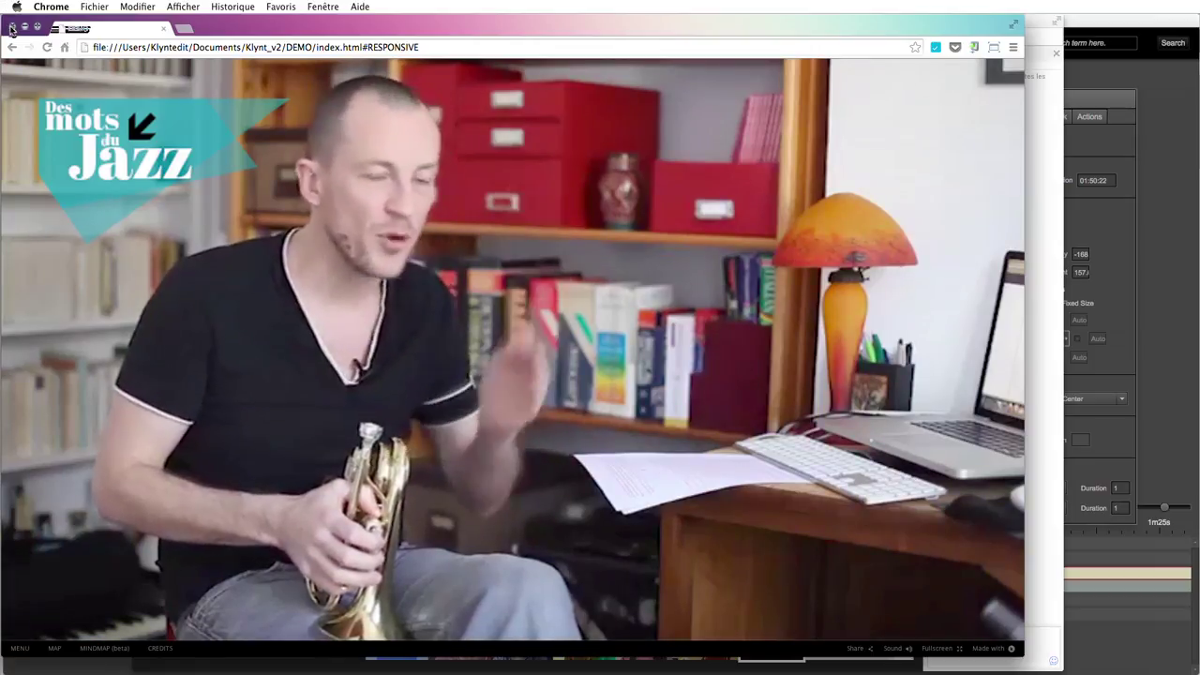
- Close the browser preview and compare the logo's placement in the portrait and wide screen formats of the editor
{"action": "left_click", "coordinate": [13, 27]}
{"action": "left_click", "coordinate": [73, 91]}
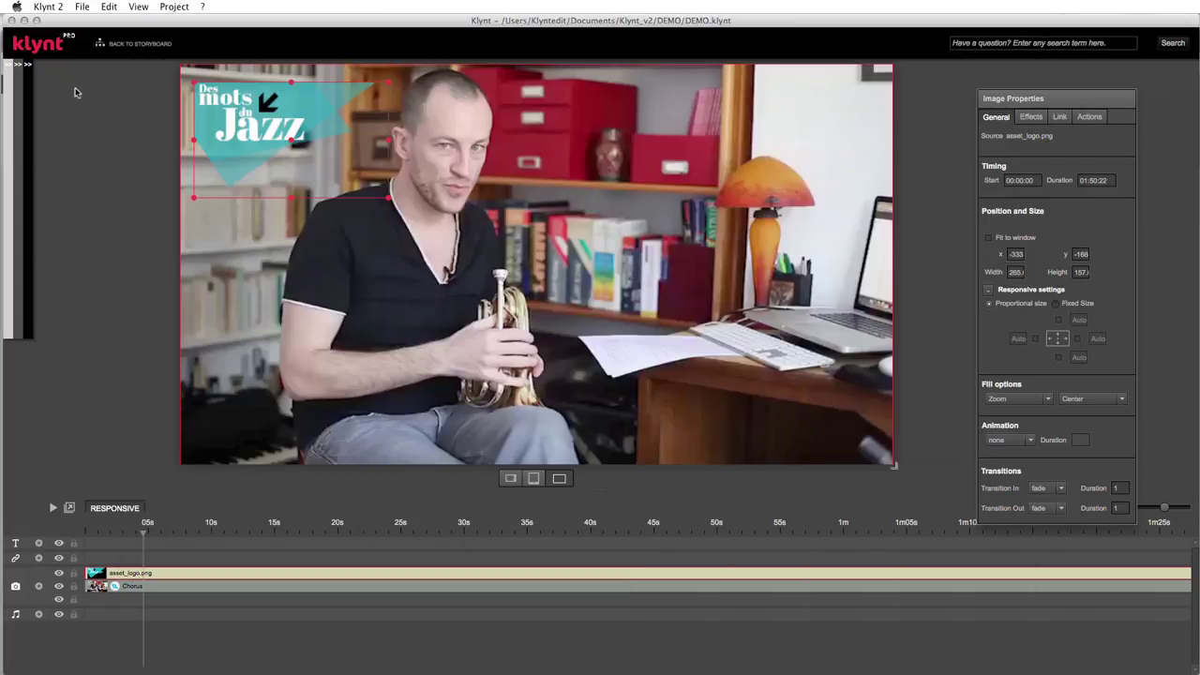
{"action": "left_click", "coordinate": [534, 479]}
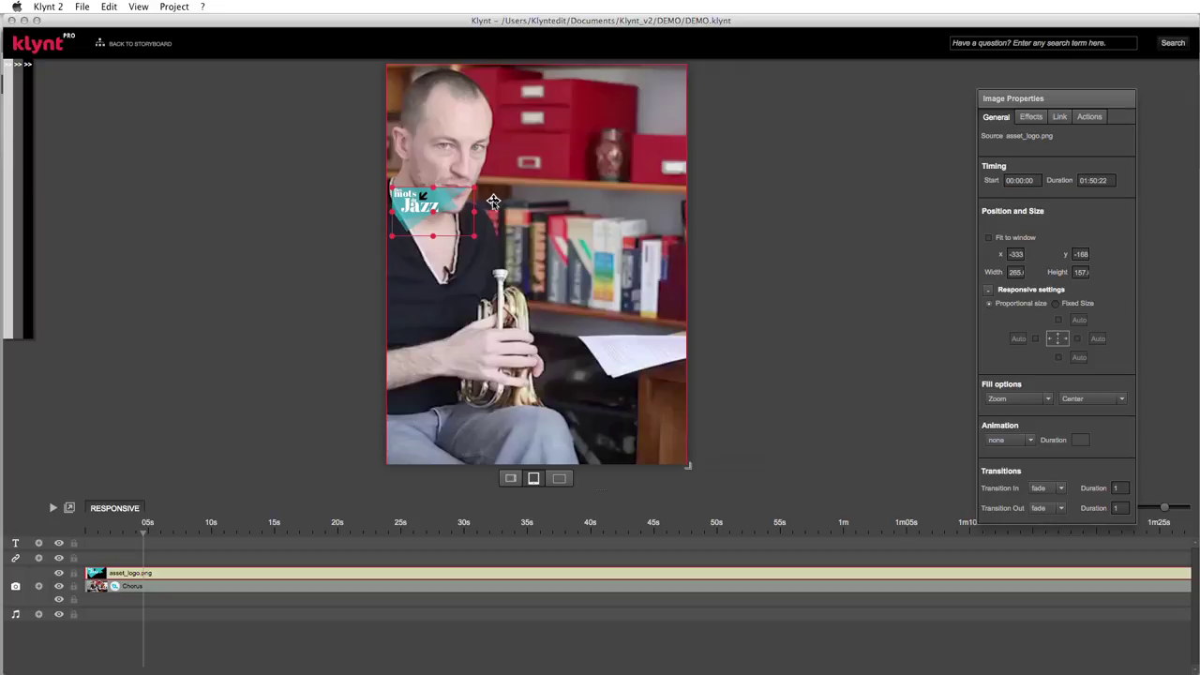
{"action": "left_click", "coordinate": [560, 478]}
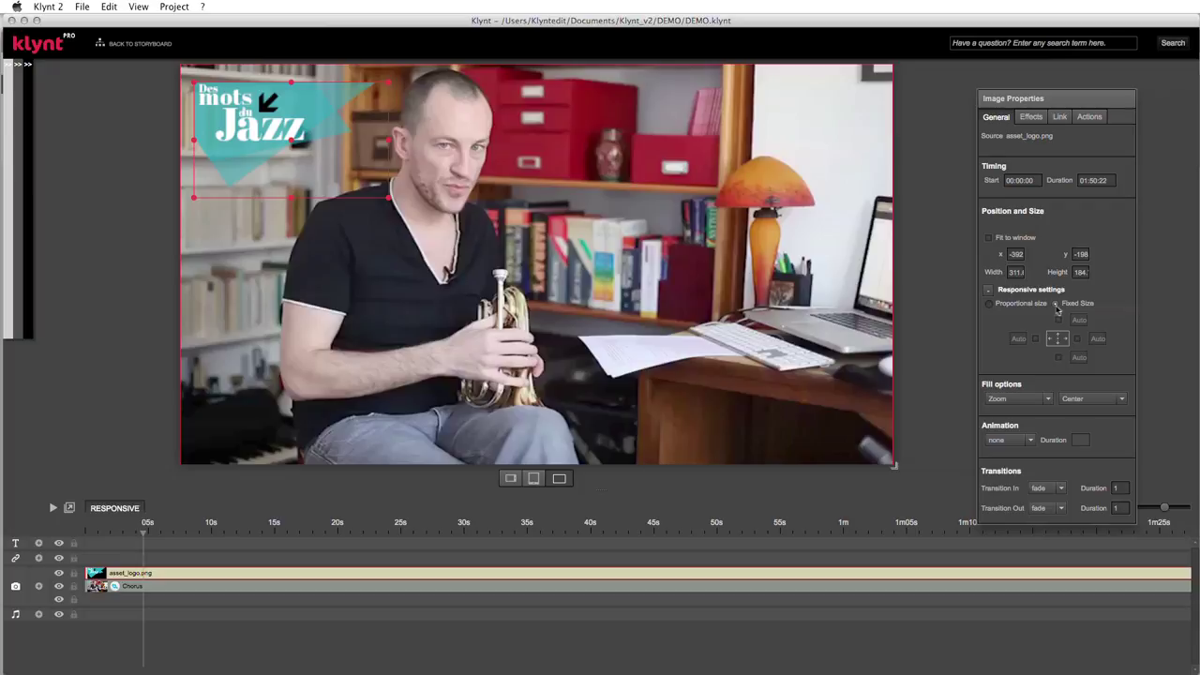
- Set the logo to Fixed Size, save the project, and test it in the browser preview with a smaller window
{"action": "key", "text": "super+s"}
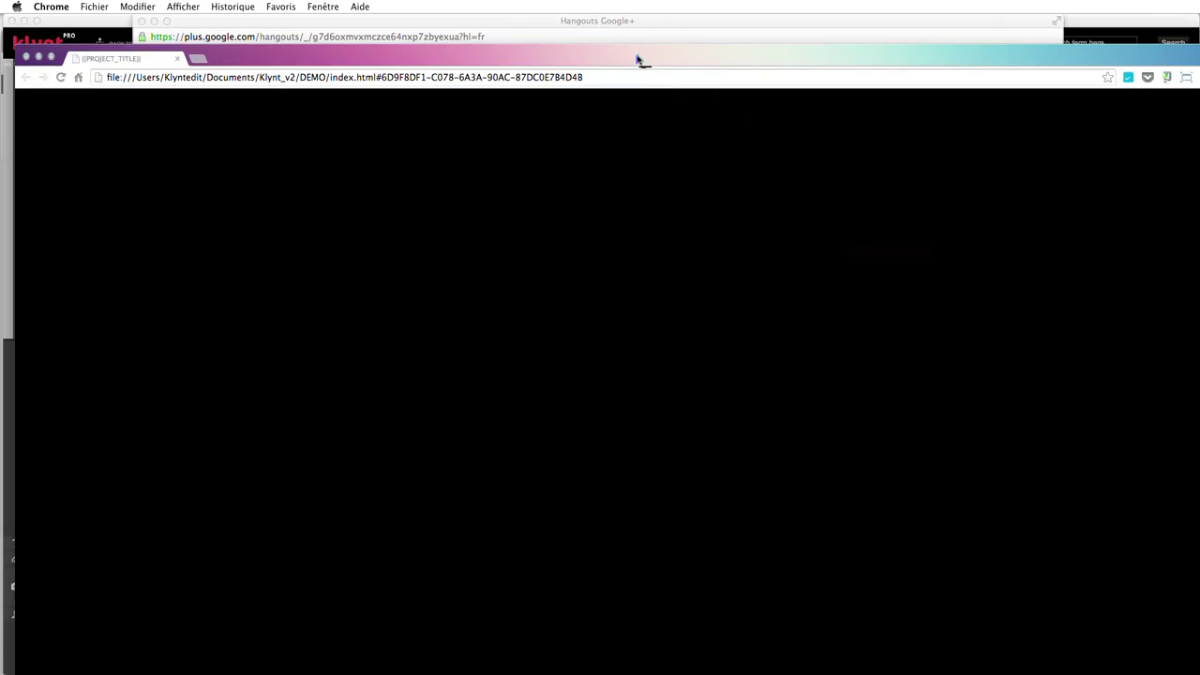
{"action": "left_click_drag", "start_coordinate": [637, 59], "coordinate": [621, 27]}
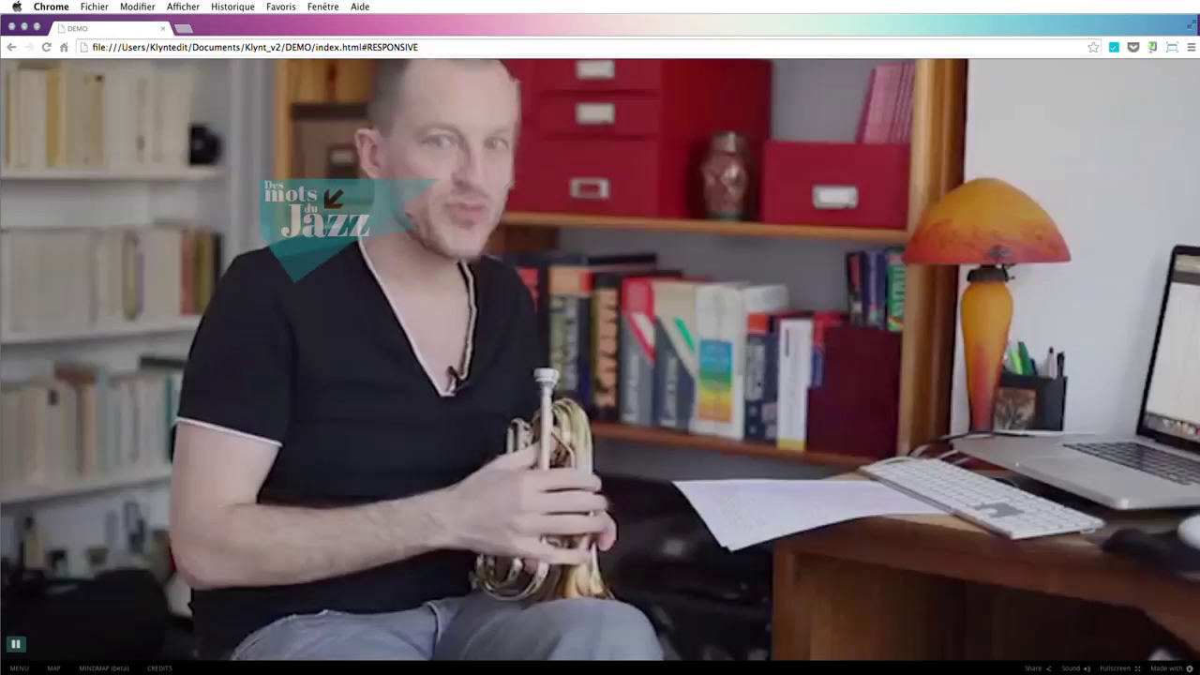
{"action": "left_click_drag", "start_coordinate": [1179, 664], "coordinate": [650, 438]}
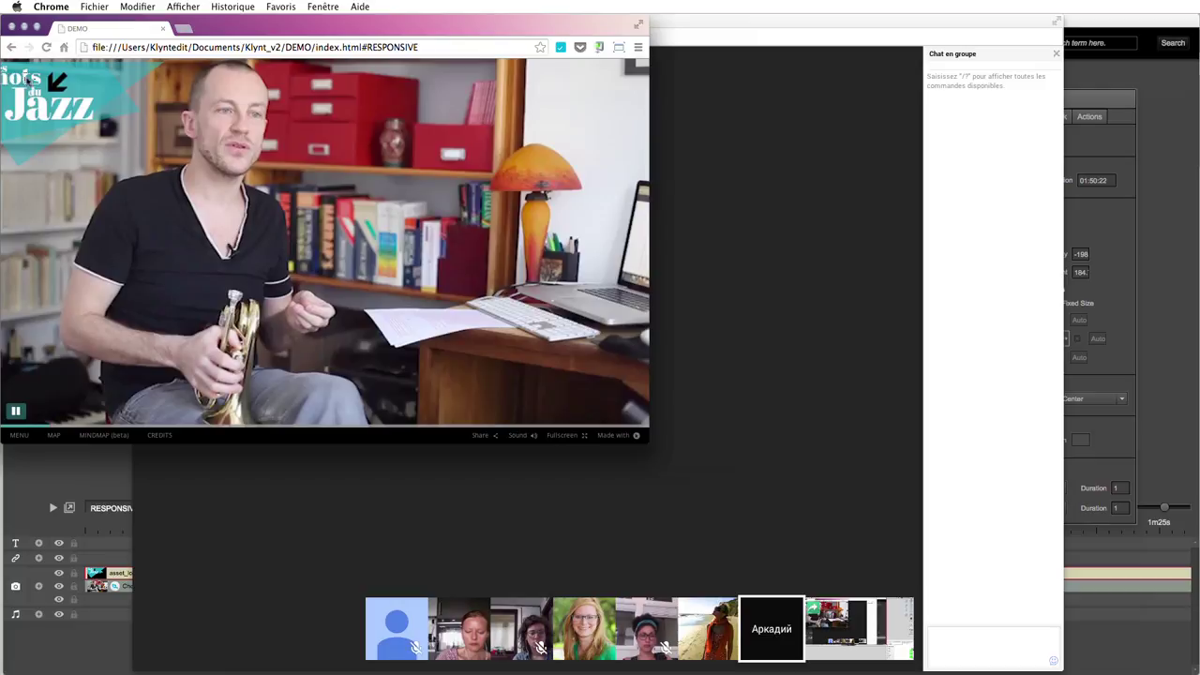
{"action": "left_click_drag", "start_coordinate": [241, 41], "coordinate": [253, 40]}
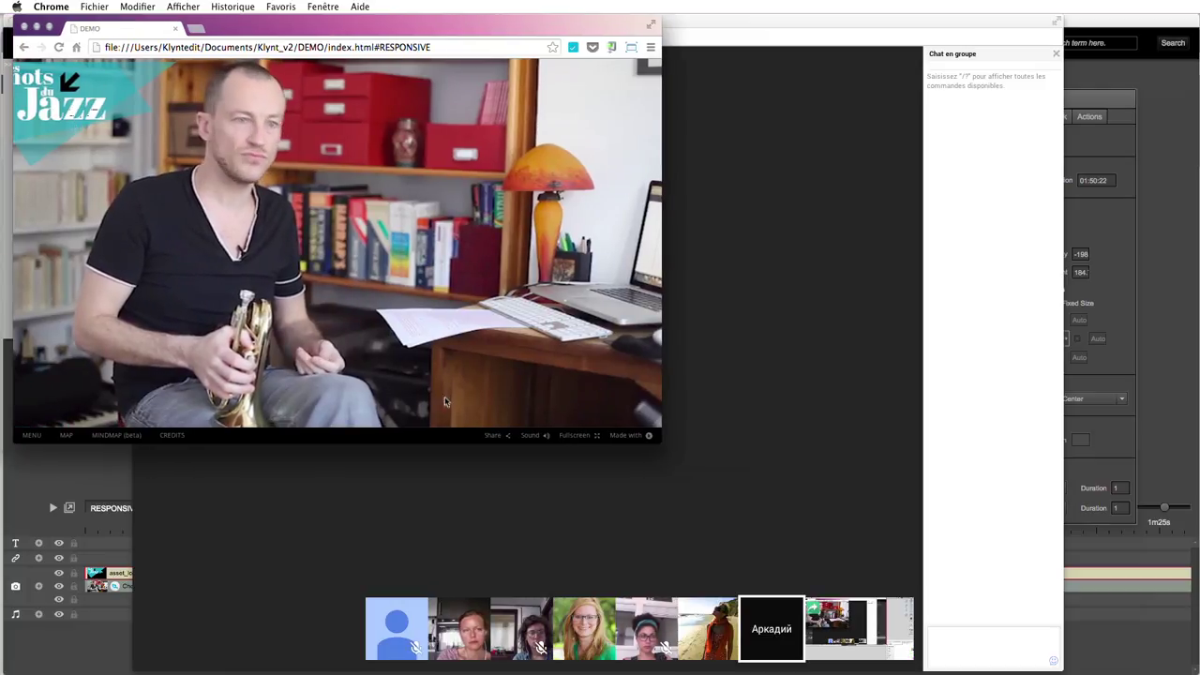
{"action": "key", "text": "super+w"}
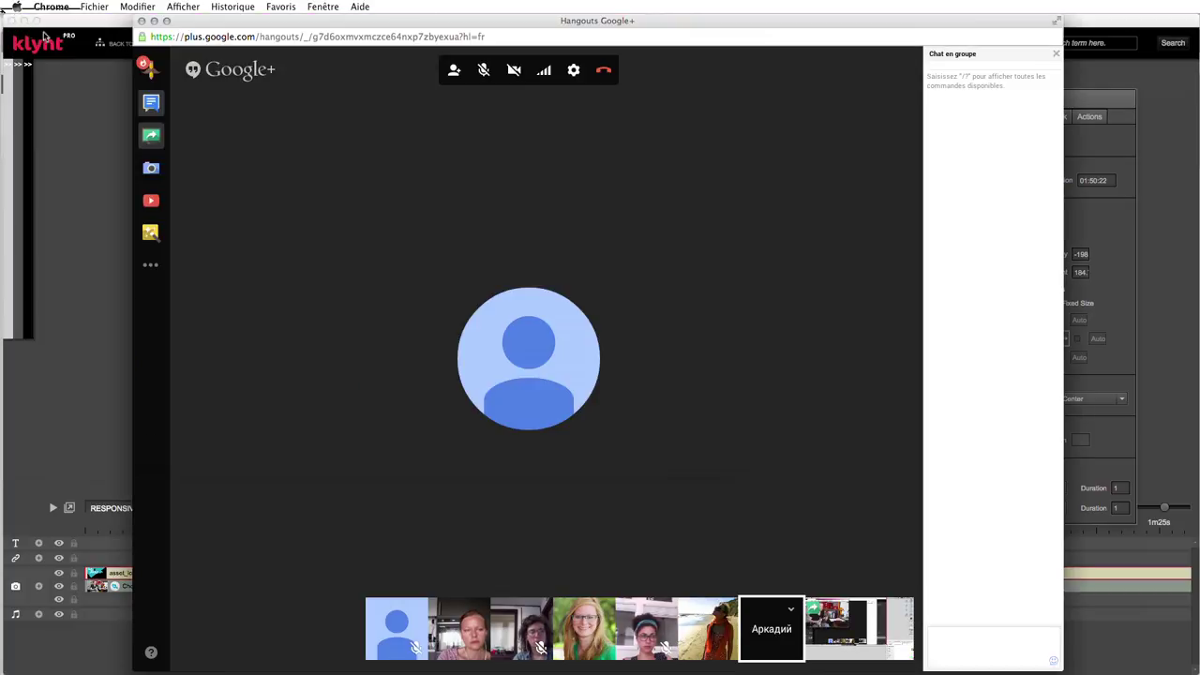
{"action": "left_click", "coordinate": [82, 153]}
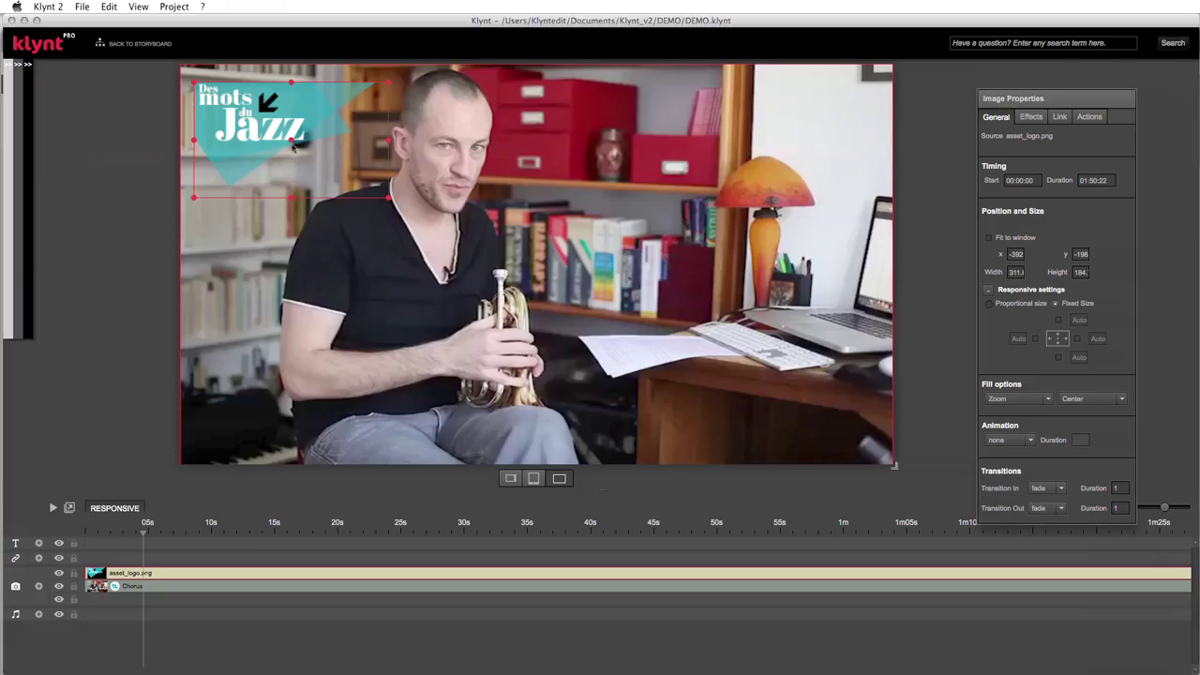
- Compare how the fixed-size logo sits in the portrait and wide screen formats of the editor
{"action": "left_click", "coordinate": [532, 478]}
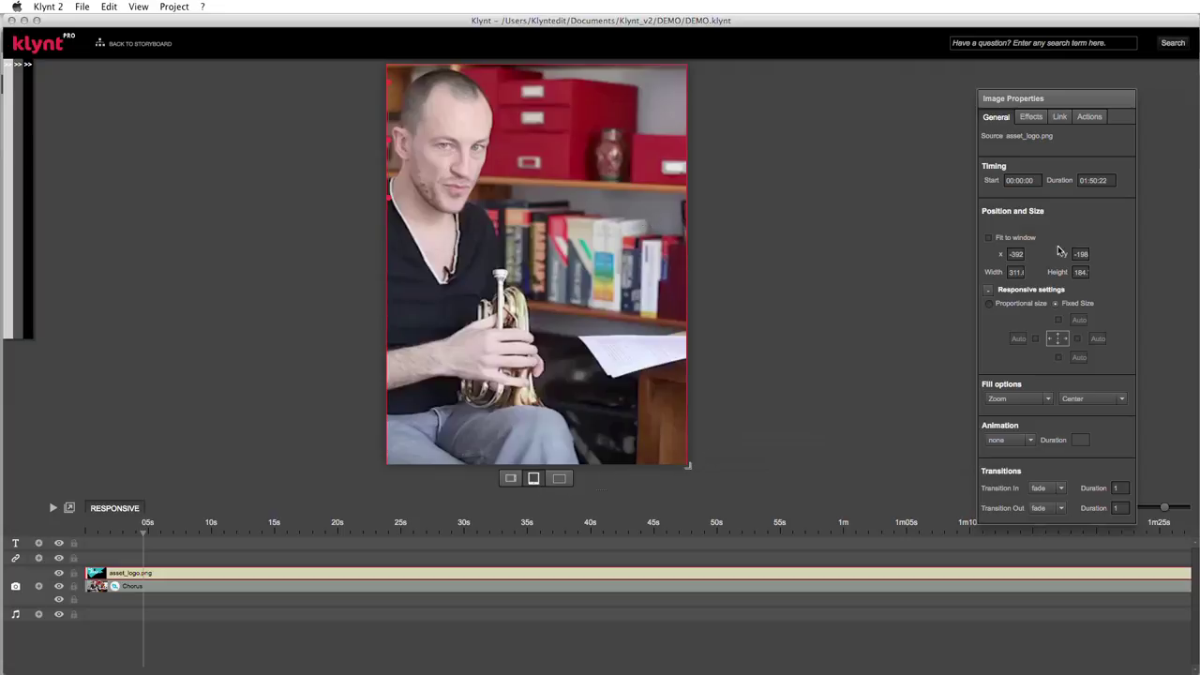
{"action": "left_click", "coordinate": [560, 479]}
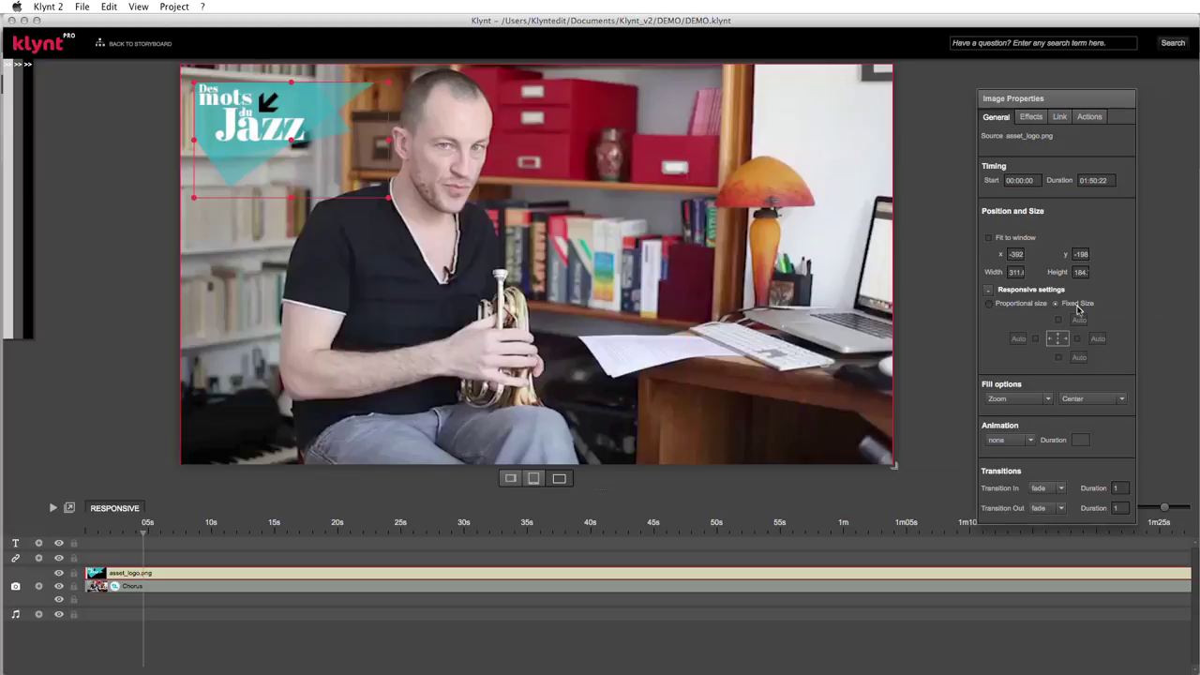
{"action": "left_click", "coordinate": [532, 479]}
{"action": "left_click", "coordinate": [533, 479]}
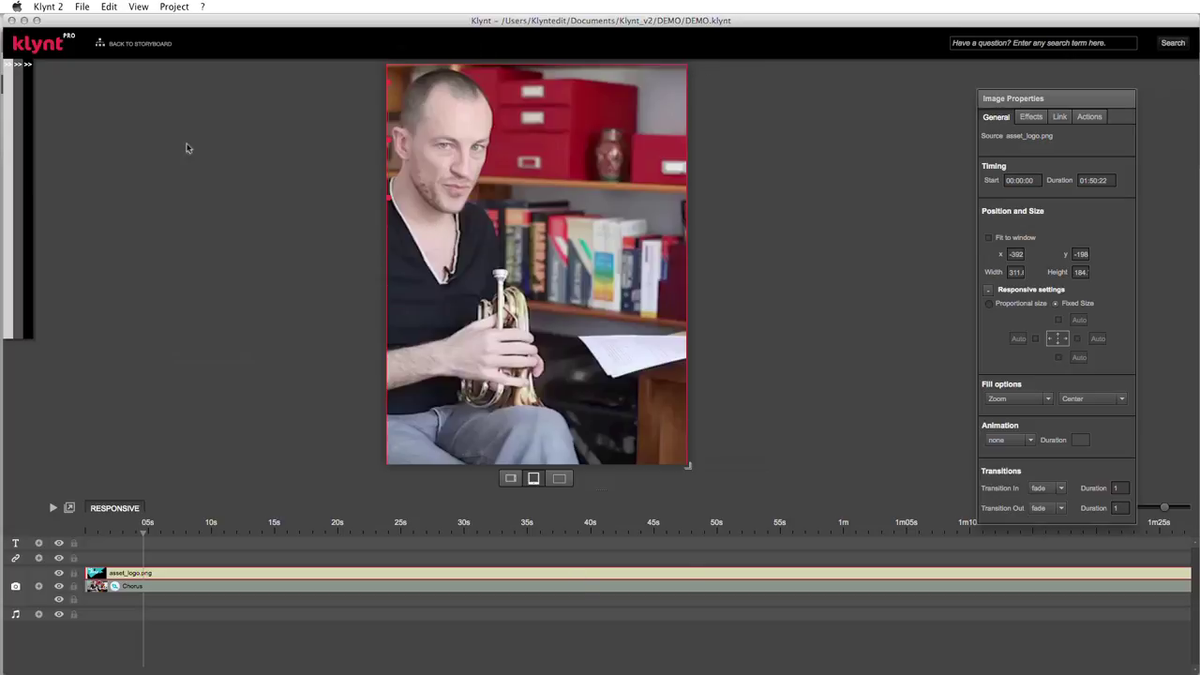
{"action": "left_click", "coordinate": [557, 480]}
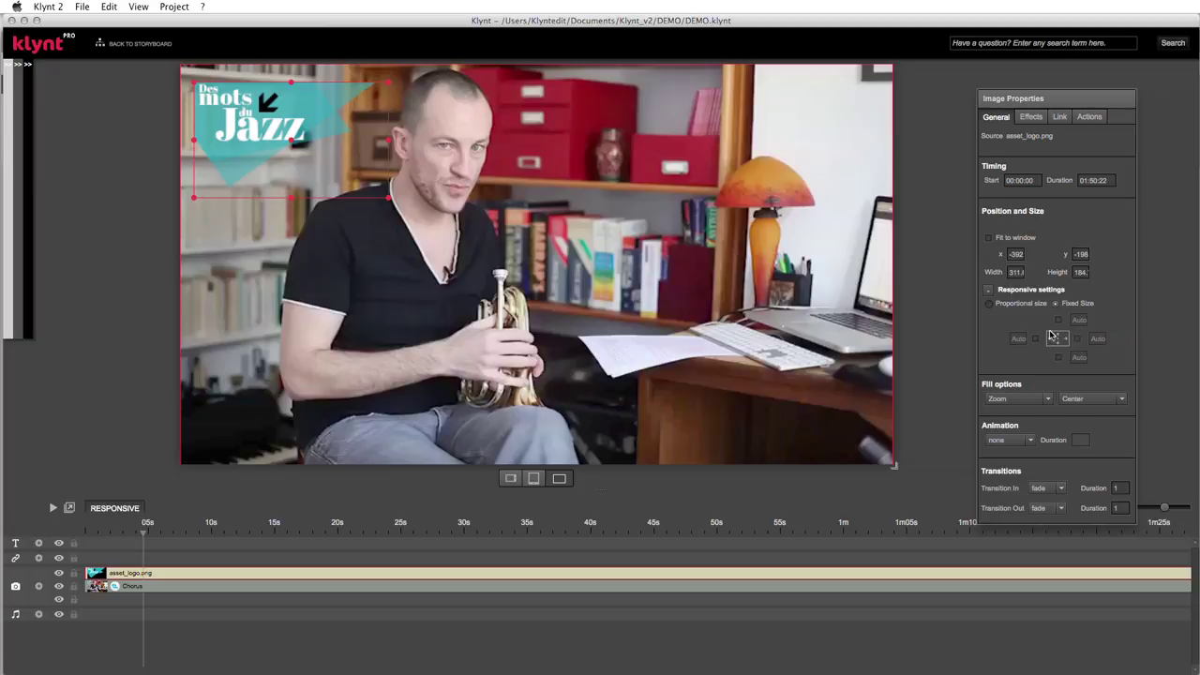
- Anchor the fixed-size logo to the video's upper-left corner with top and left margins of 0
{"action": "left_click", "coordinate": [1058, 321]}
{"action": "type", "text": "0"}
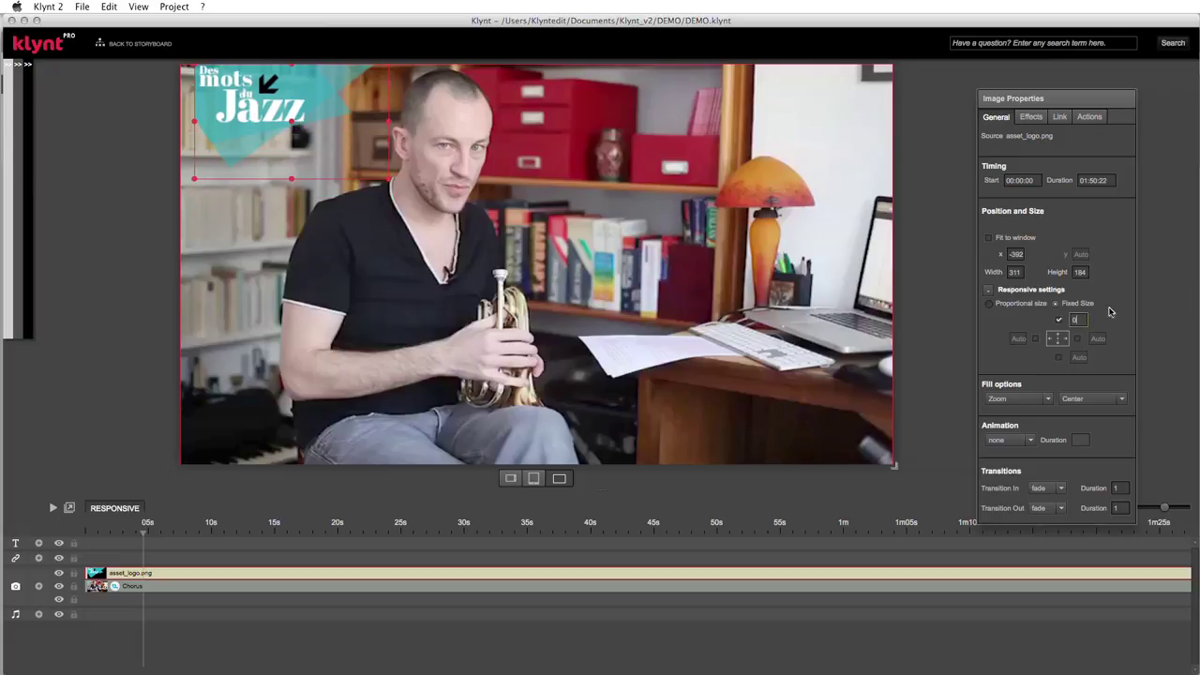
{"action": "left_click", "coordinate": [1037, 339]}
{"action": "left_click", "coordinate": [1018, 339]}
{"action": "type", "text": "0"}
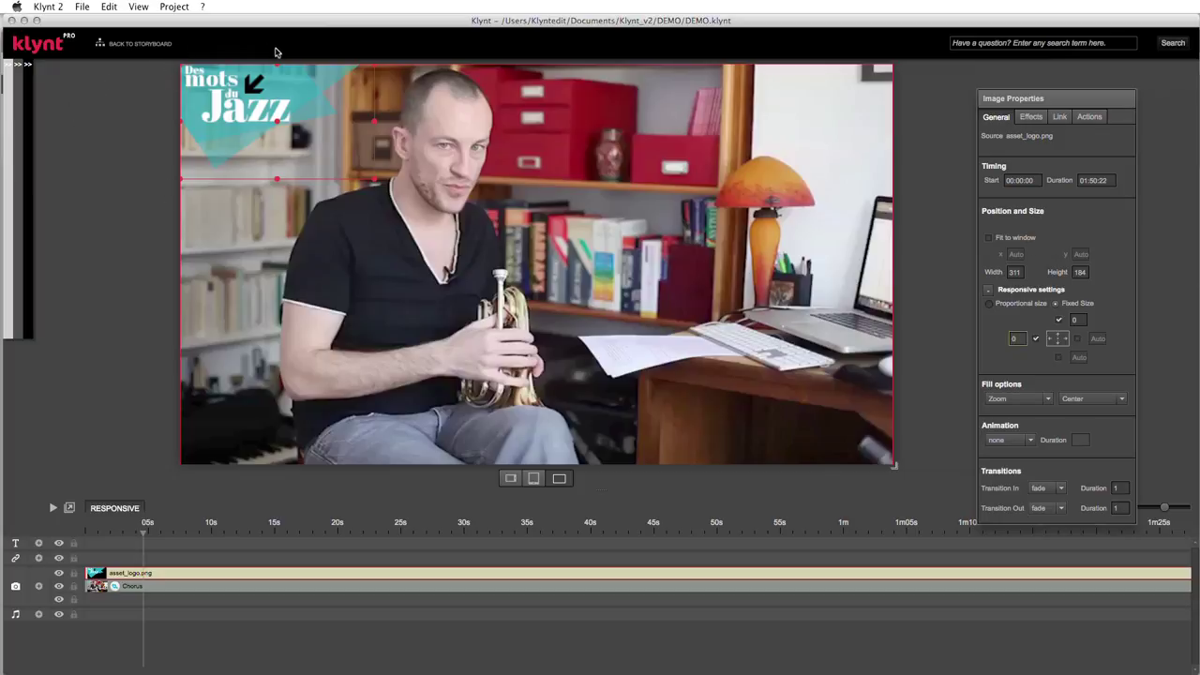
- Check the anchored logo in the browser preview while shrinking and enlarging the window, and return to the editor
{"action": "key", "text": "super+p"}
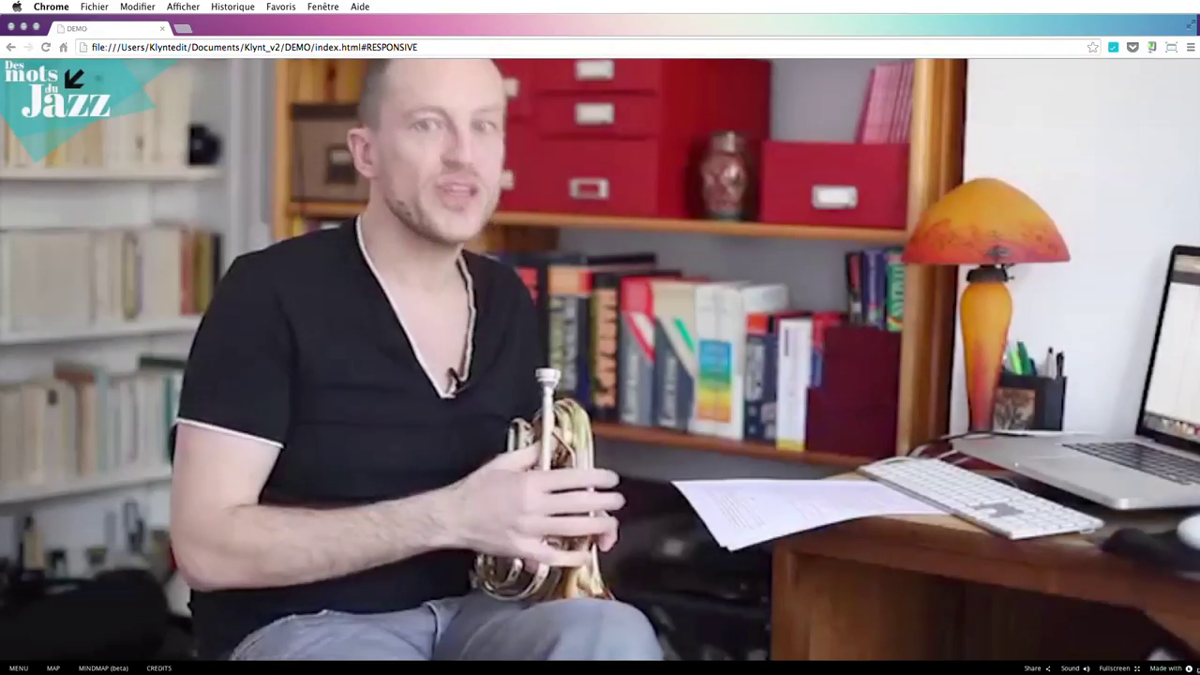
{"action": "left_click_drag", "start_coordinate": [1198, 673], "coordinate": [468, 368]}
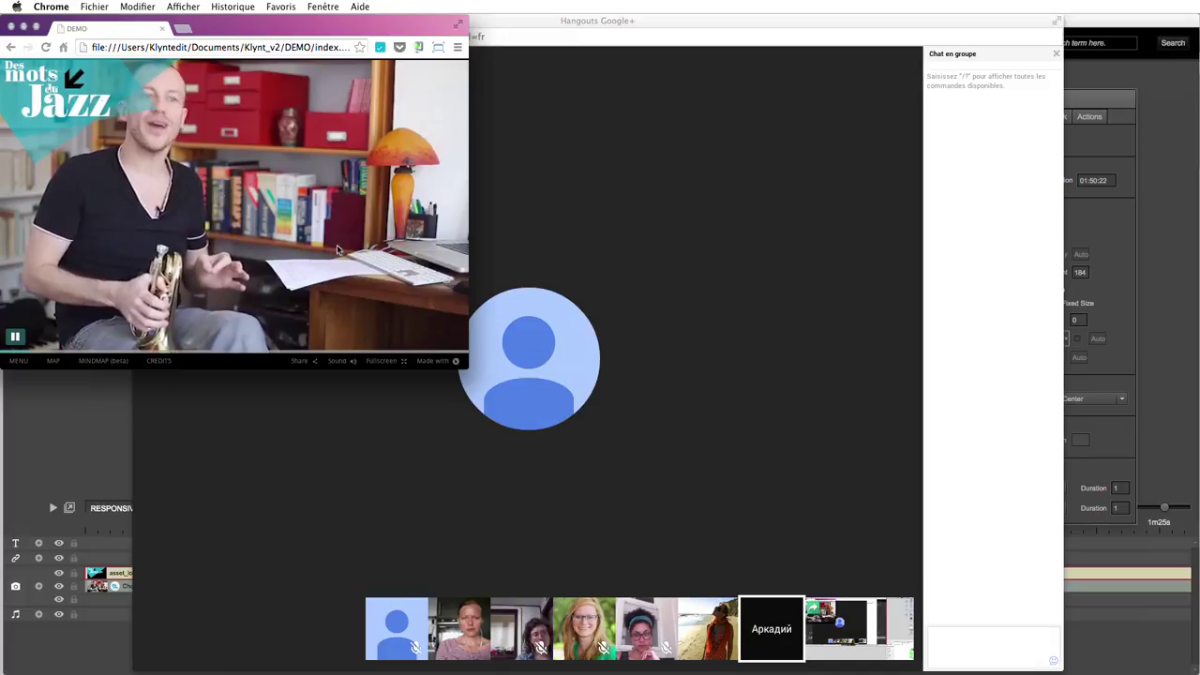
{"action": "left_click_drag", "start_coordinate": [462, 363], "coordinate": [640, 487]}
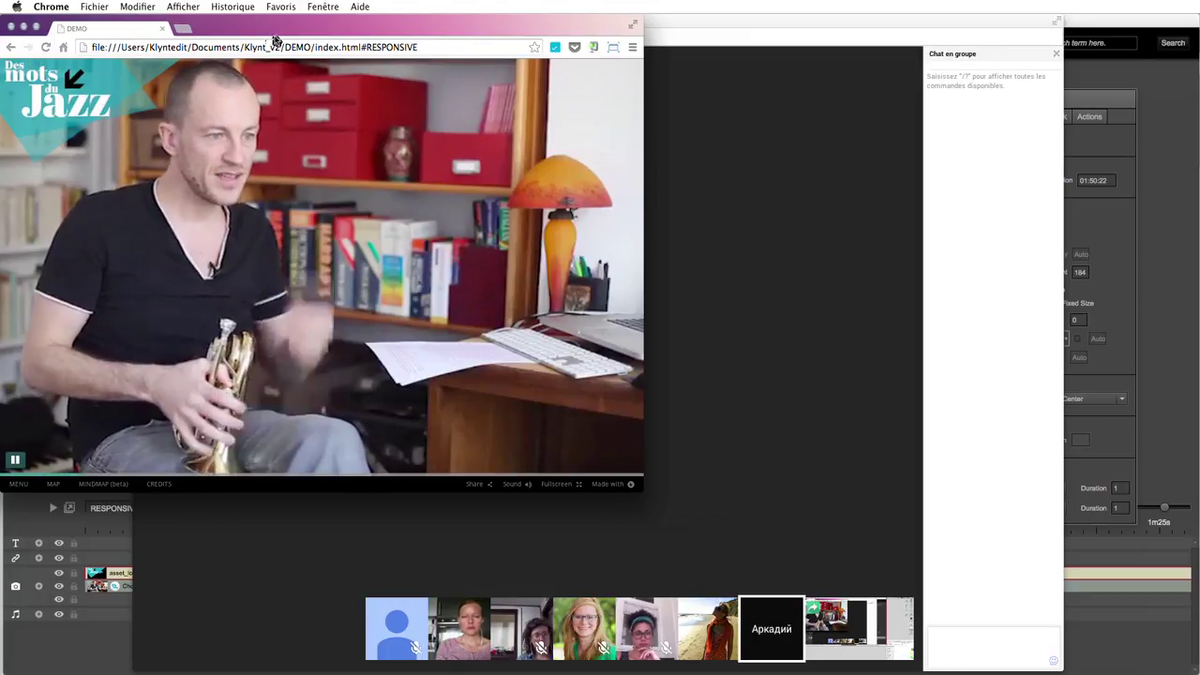
{"action": "left_click_drag", "start_coordinate": [282, 36], "coordinate": [302, 34]}
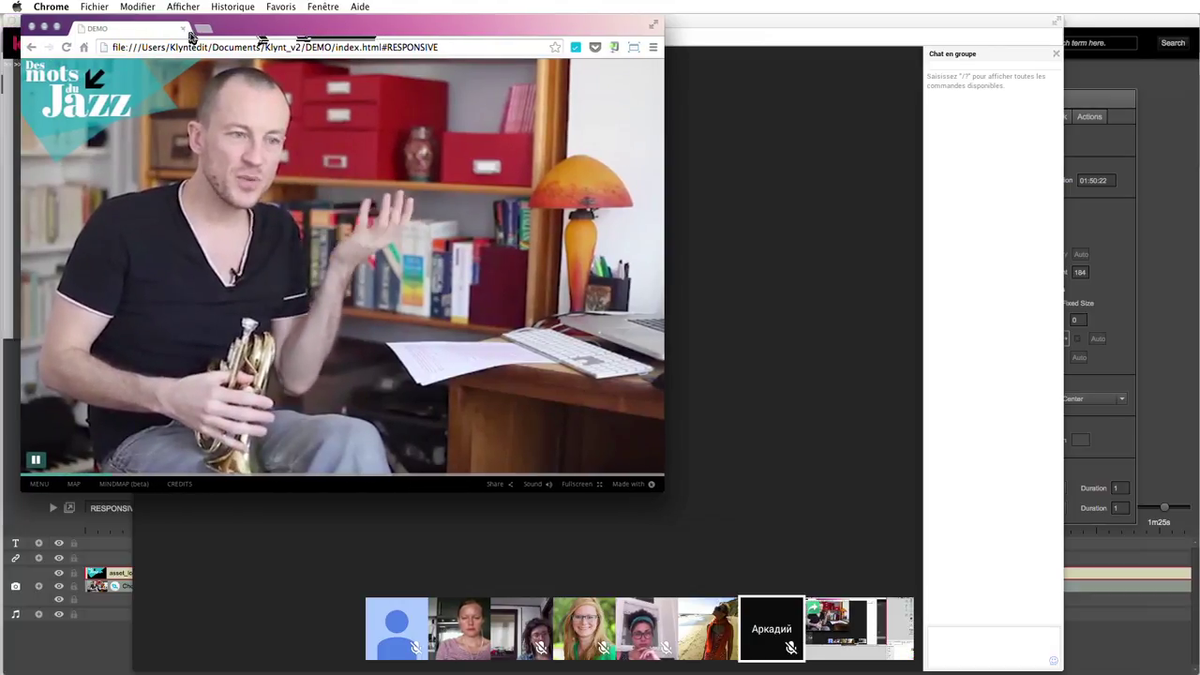
{"action": "left_click_drag", "start_coordinate": [660, 486], "coordinate": [740, 507]}
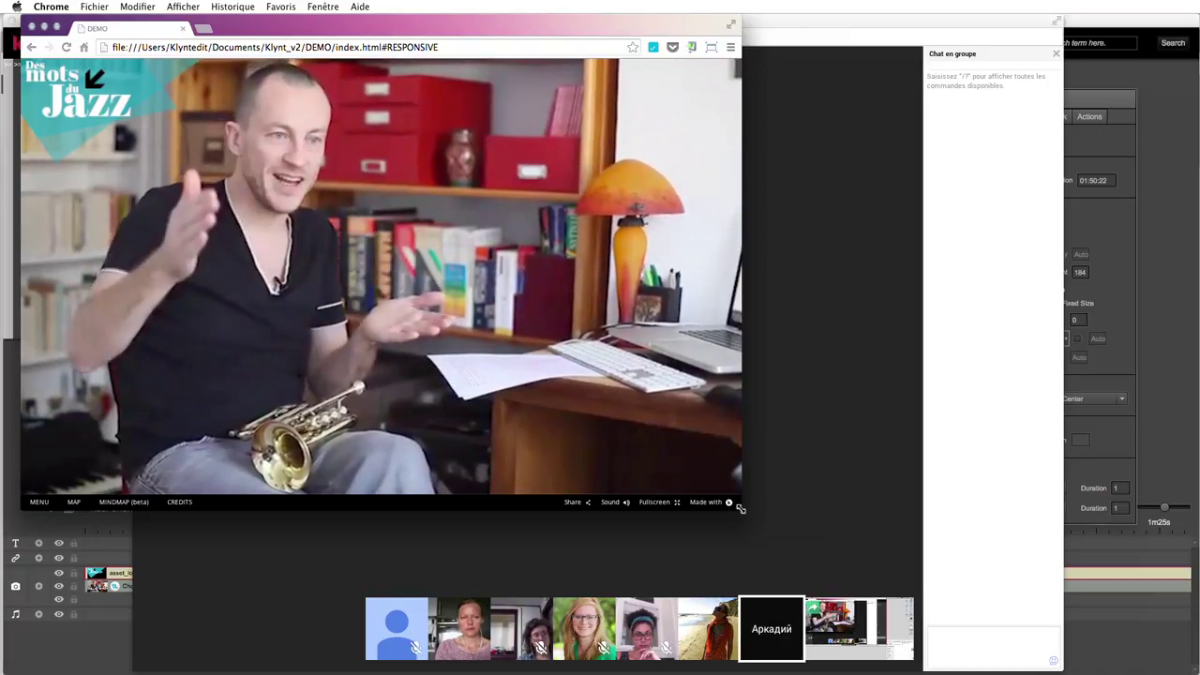
{"action": "left_click_drag", "start_coordinate": [737, 507], "coordinate": [1017, 658]}
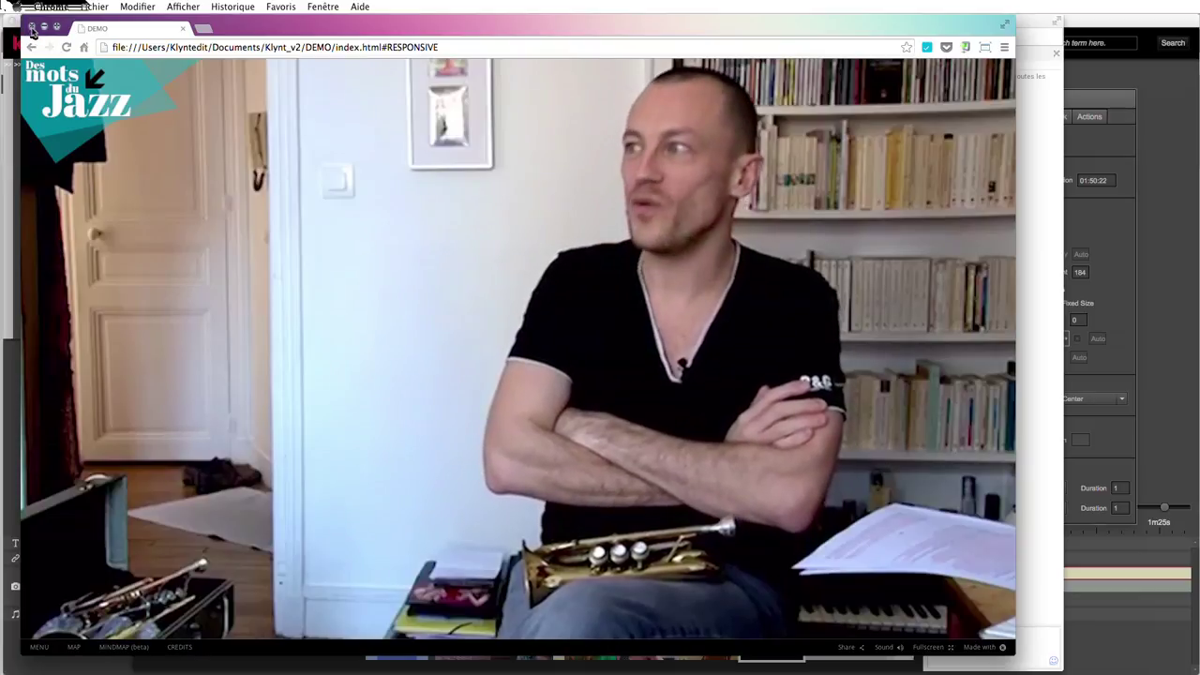
{"action": "left_click", "coordinate": [31, 27]}
{"action": "left_click", "coordinate": [110, 150]}
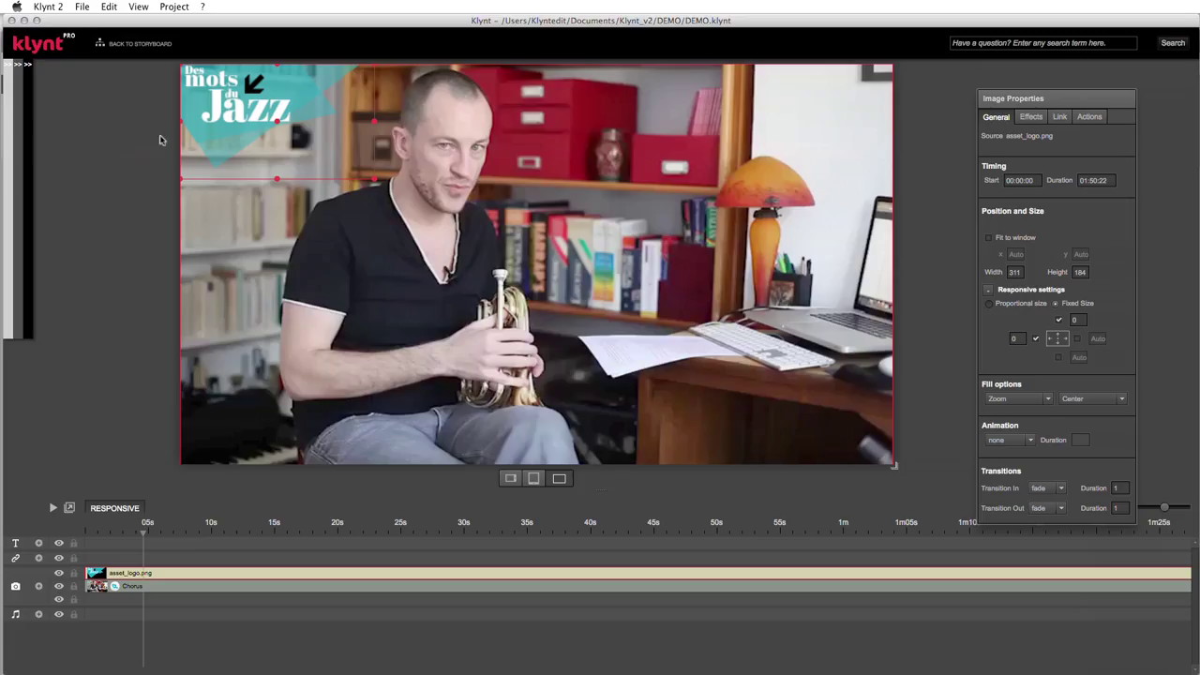
- Check the anchored logo in the portrait format and try Proportional size before restoring the wide format and Fixed Size
{"action": "left_click", "coordinate": [533, 478]}
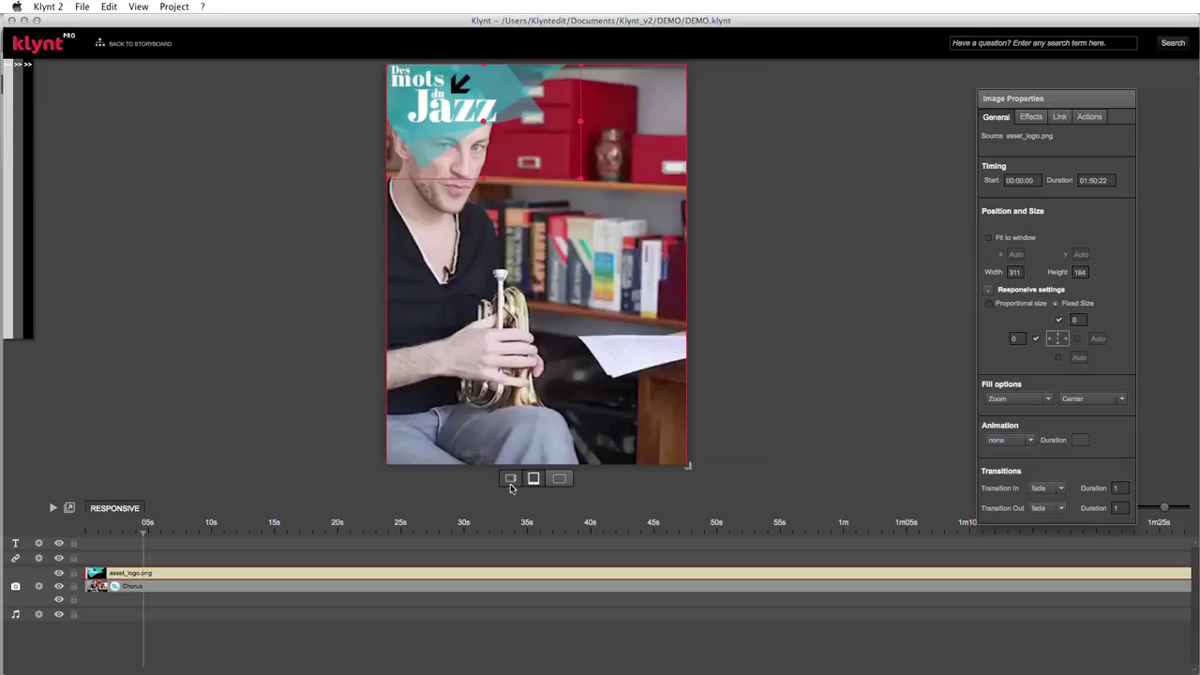
{"action": "left_click", "coordinate": [559, 479]}
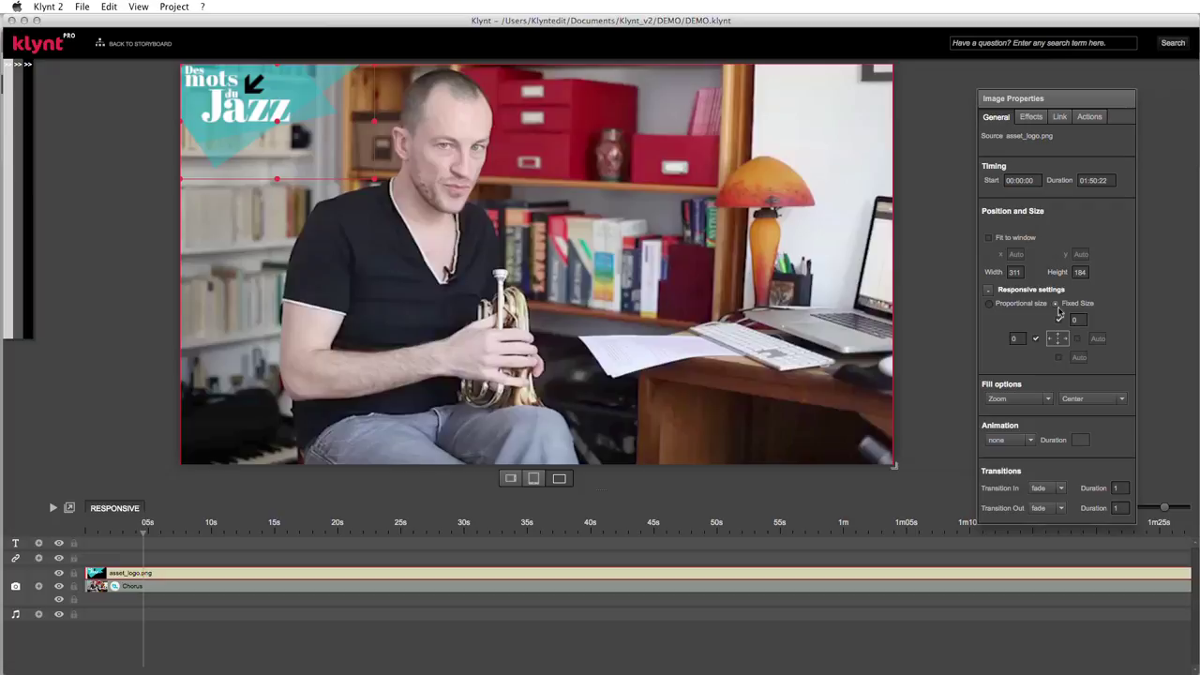
{"action": "left_click", "coordinate": [990, 306]}
{"action": "left_click", "coordinate": [1056, 305]}
{"action": "key", "text": "super+Tab"}
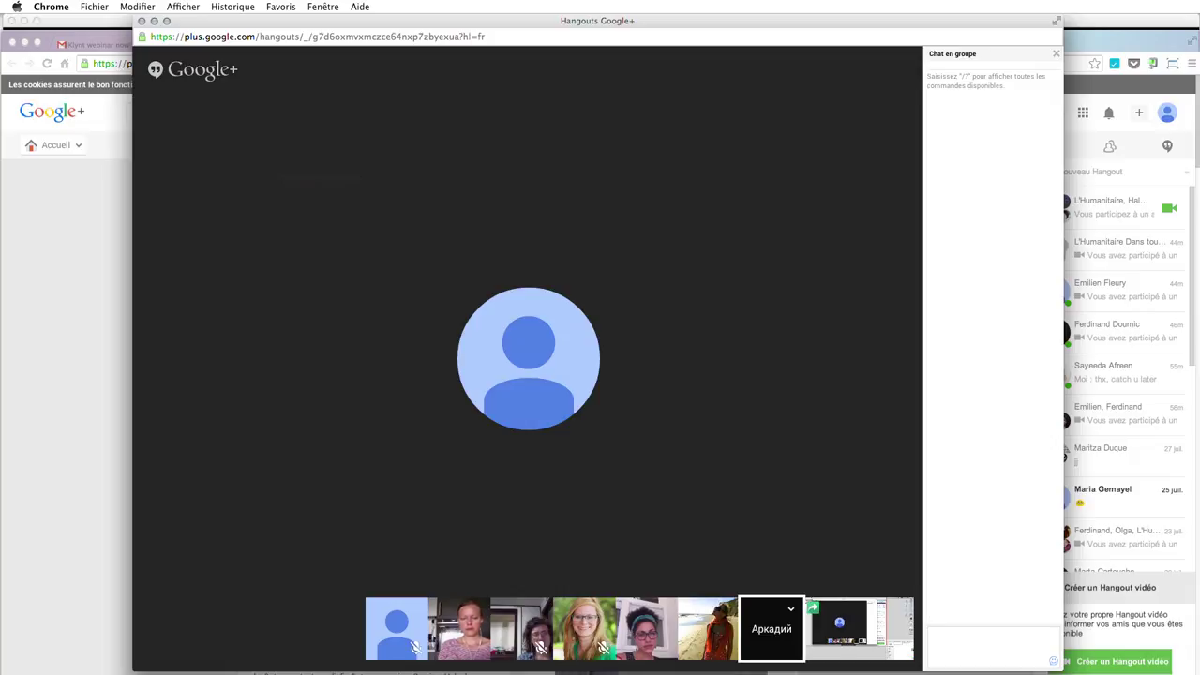
{"action": "key", "text": "super+Tab"}
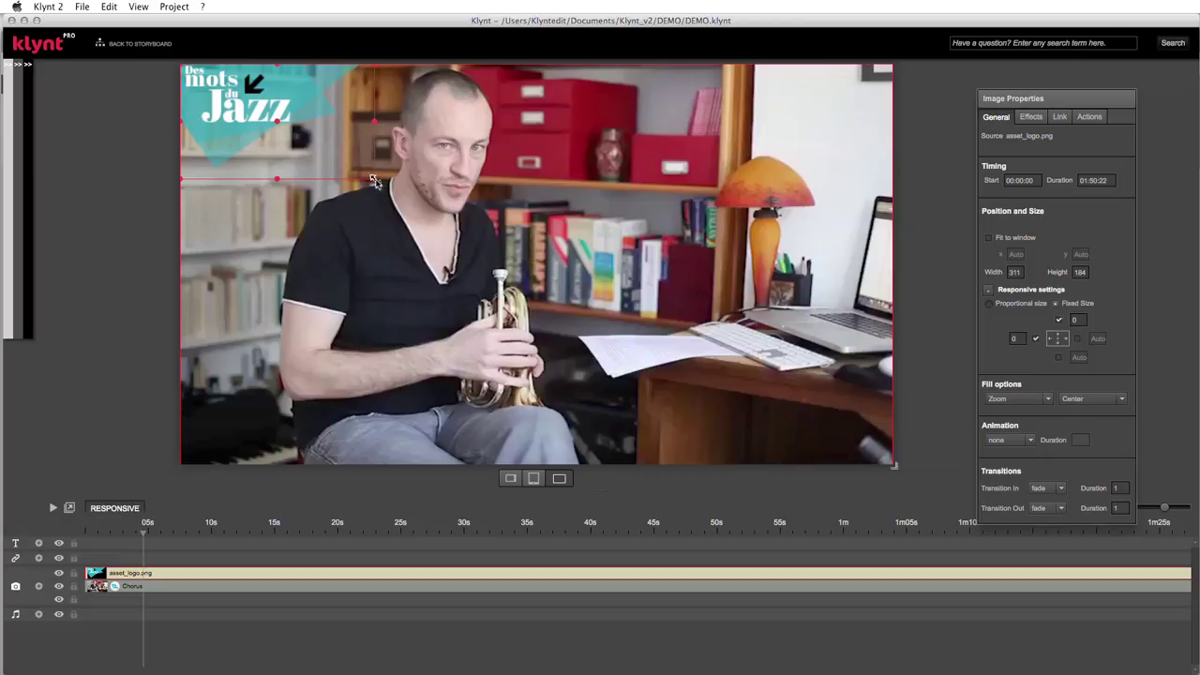
- Shrink the anchored logo to about 244 by 144 and save the project
{"action": "left_click_drag", "start_coordinate": [374, 181], "coordinate": [334, 154]}
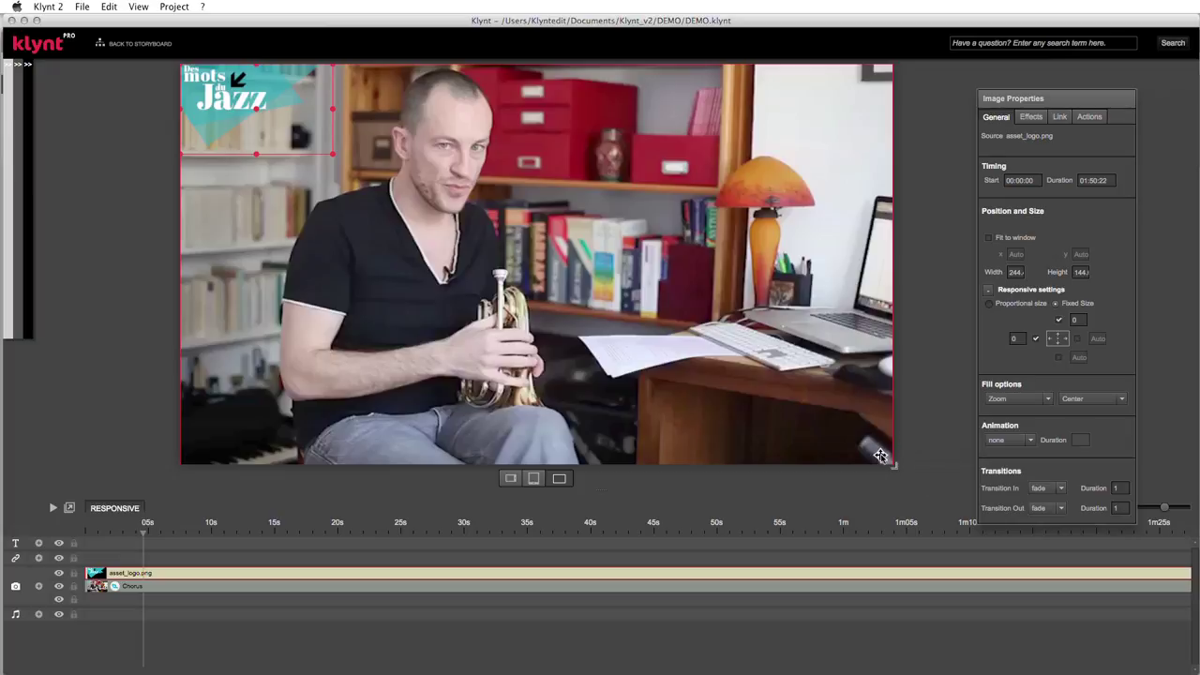
{"action": "key", "text": "super+s"}
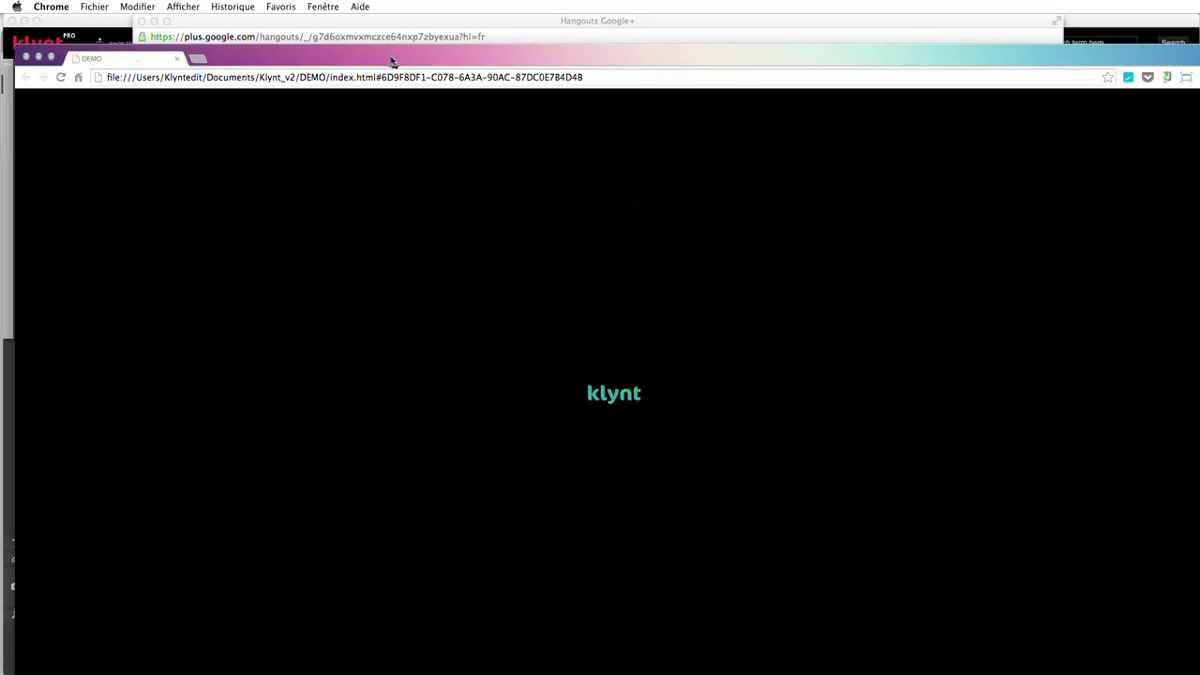
- Check the browser preview at the 768 × 1024 iPad Portrait and 960 × 640 iPhone Landscape window sizes
{"action": "left_click_drag", "start_coordinate": [394, 61], "coordinate": [378, 28]}
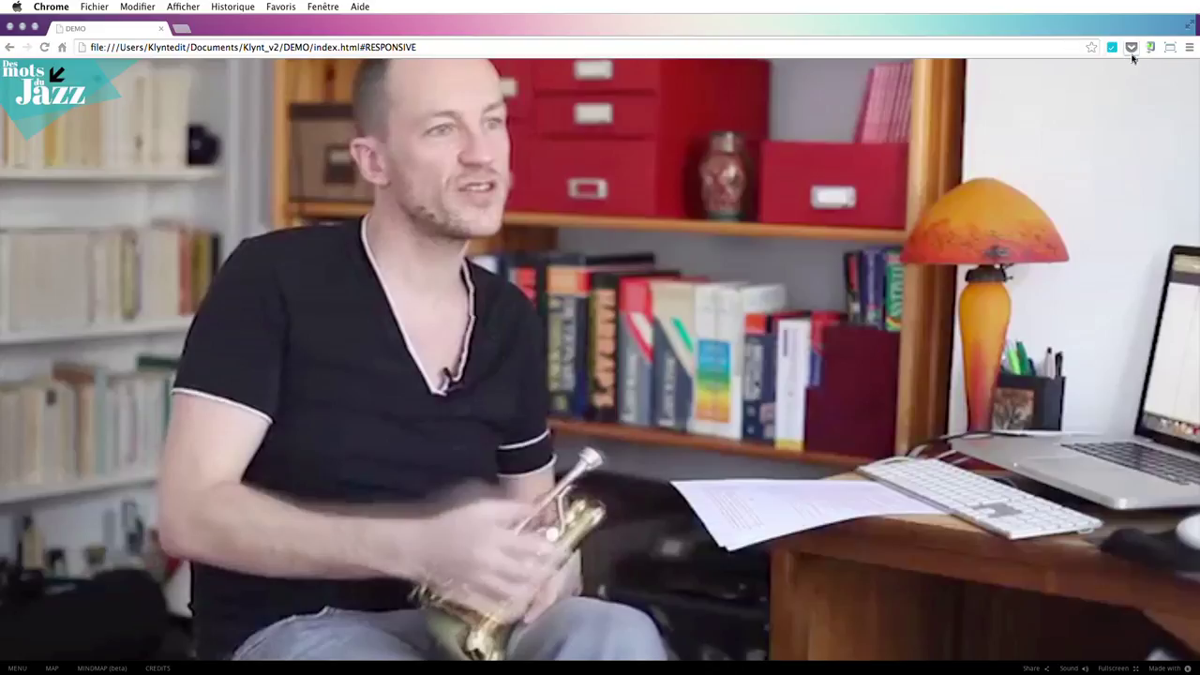
{"action": "left_click", "coordinate": [1170, 48]}
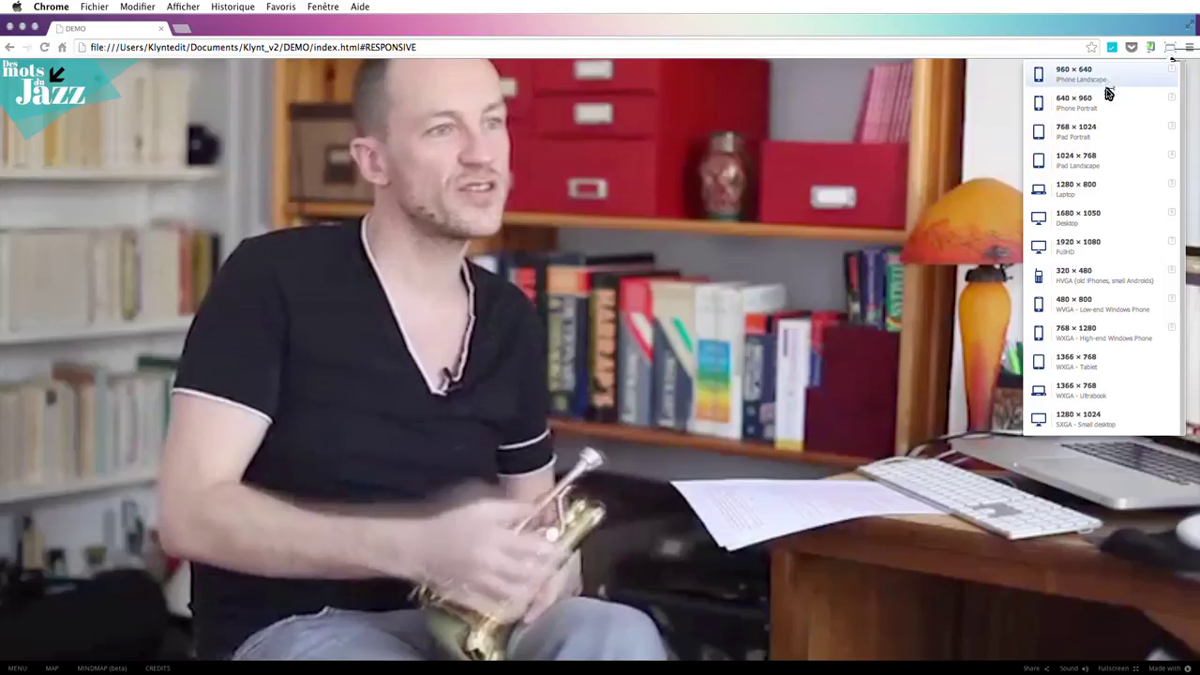
{"action": "left_click", "coordinate": [1092, 140]}
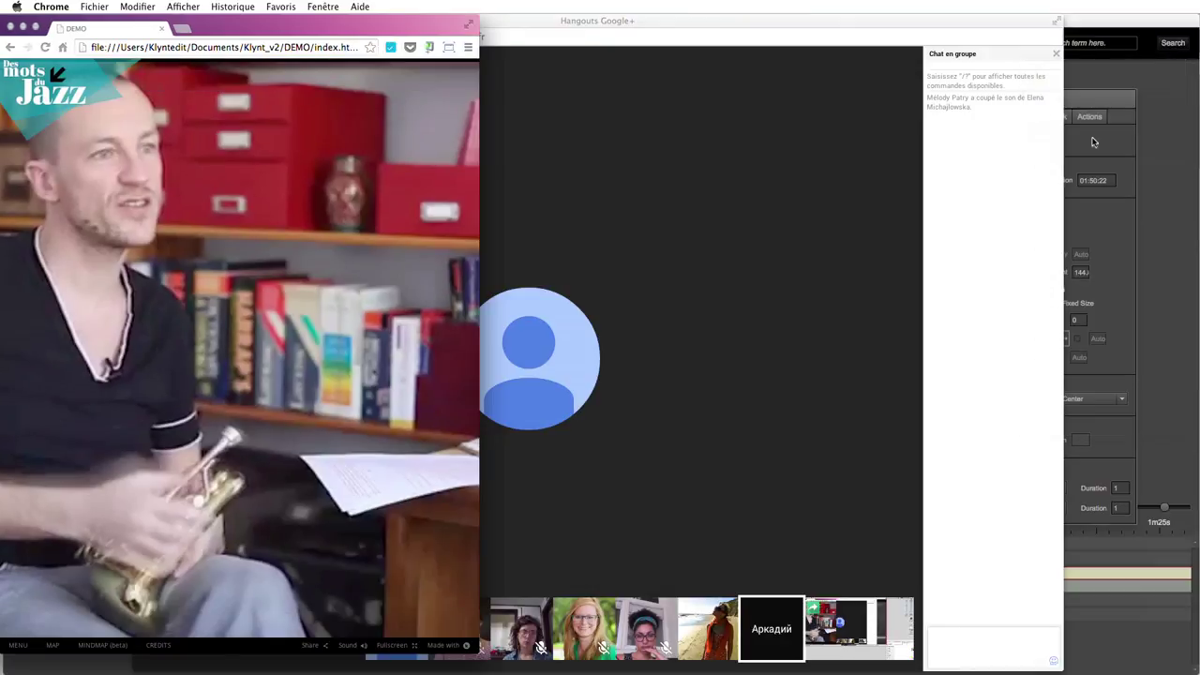
{"action": "left_click_drag", "start_coordinate": [266, 25], "coordinate": [301, 21]}
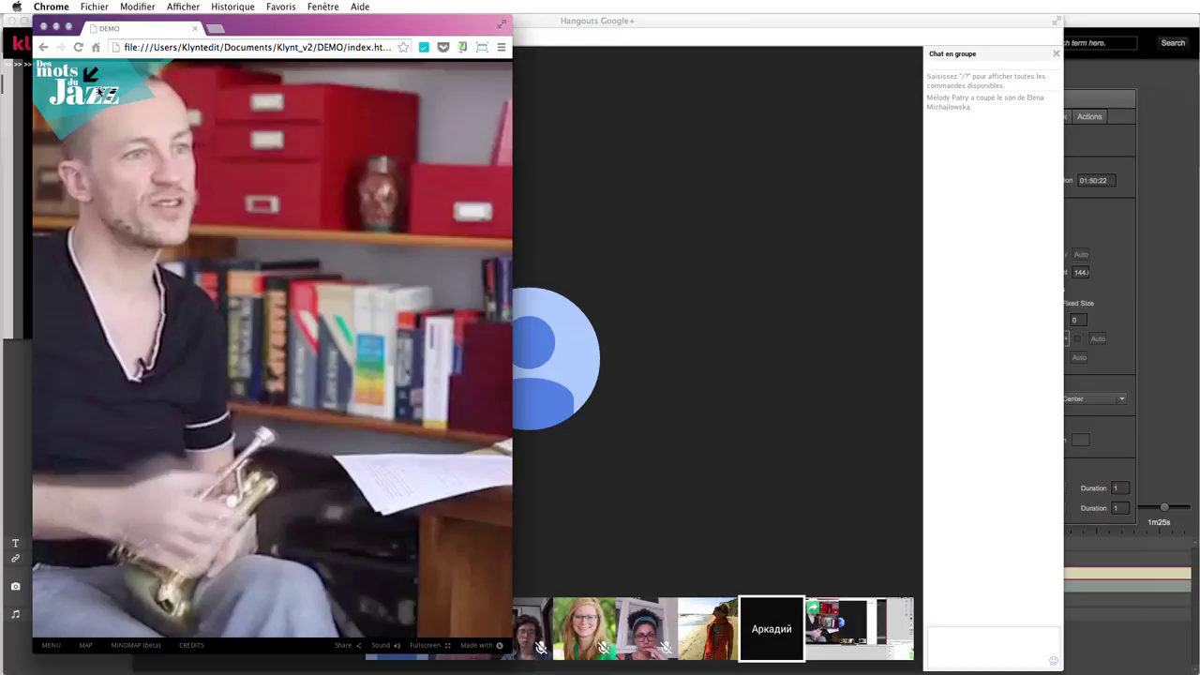
{"action": "left_click", "coordinate": [482, 47]}
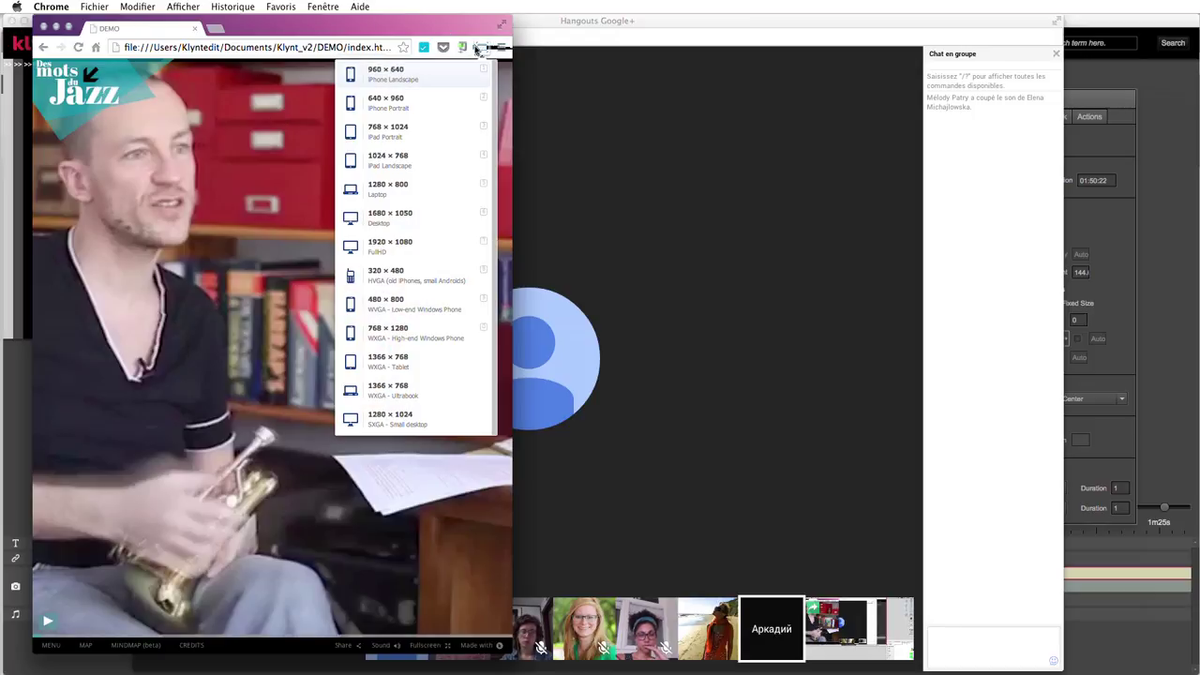
{"action": "left_click", "coordinate": [413, 77]}
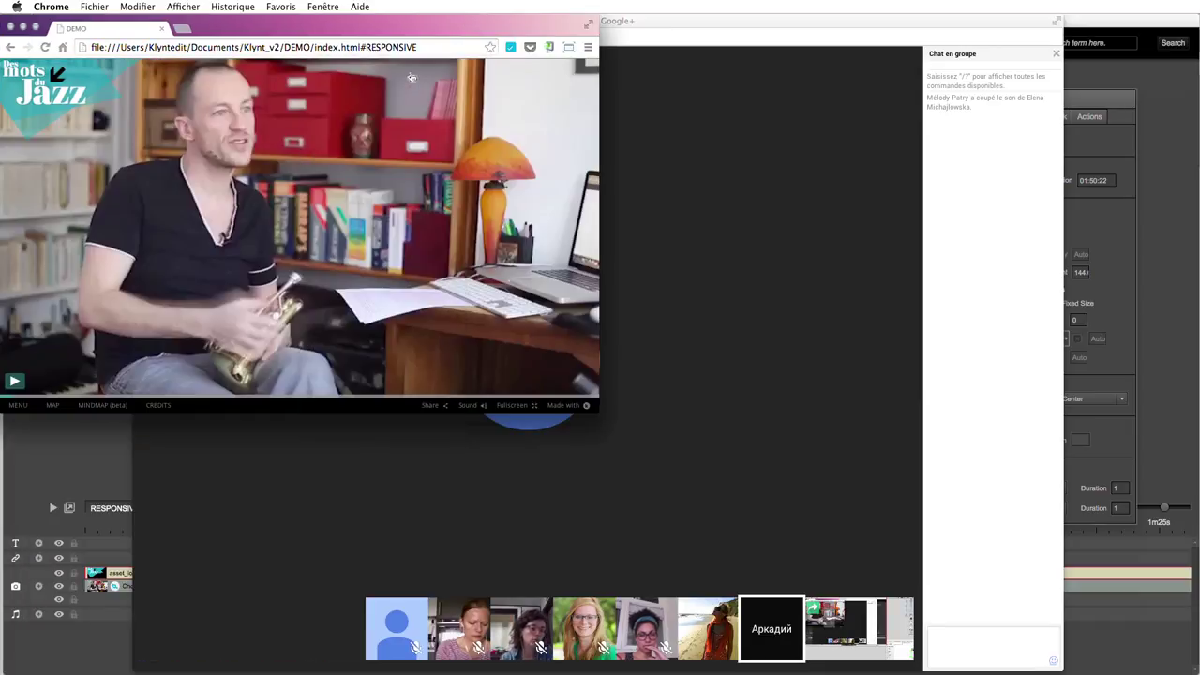
{"action": "mouse_move", "coordinate": [381, 30]}
{"action": "left_mouse_down"}
{"action": "mouse_move", "coordinate": [621, 94]}
{"action": "mouse_move", "coordinate": [482, 70]}
{"action": "mouse_move", "coordinate": [401, 23]}
{"action": "left_mouse_up"}
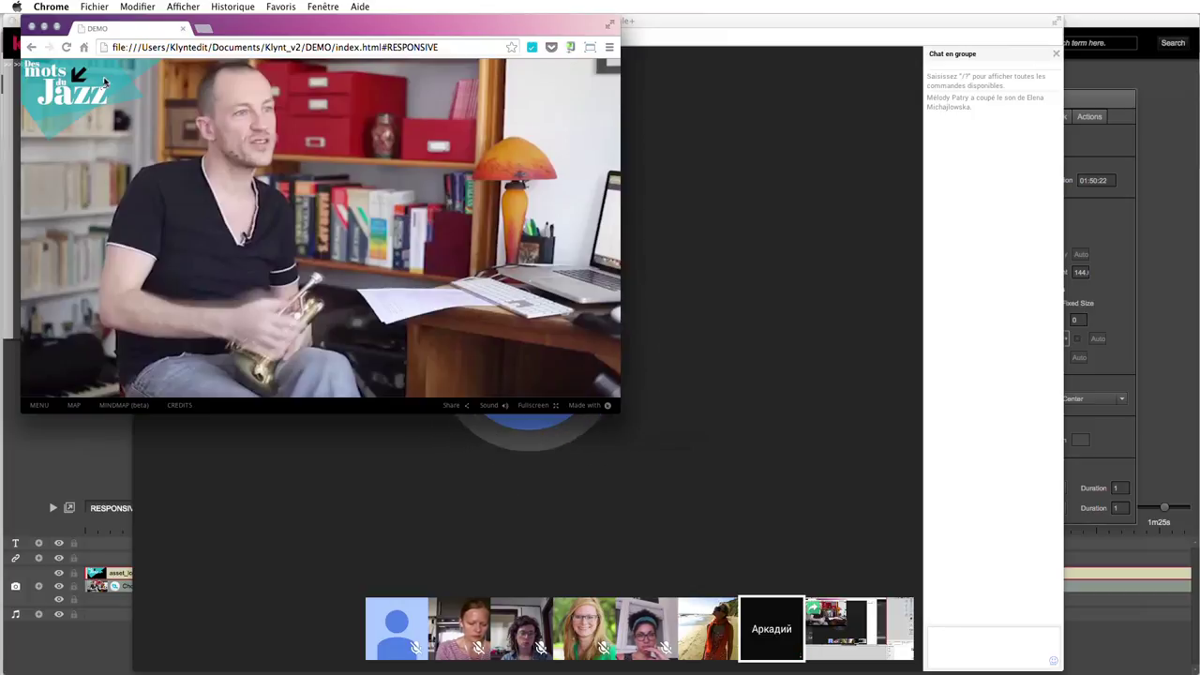
- Enlarge the browser preview window and look up the Extensions entry among the browser's tools
{"action": "left_click_drag", "start_coordinate": [297, 26], "coordinate": [295, 27]}
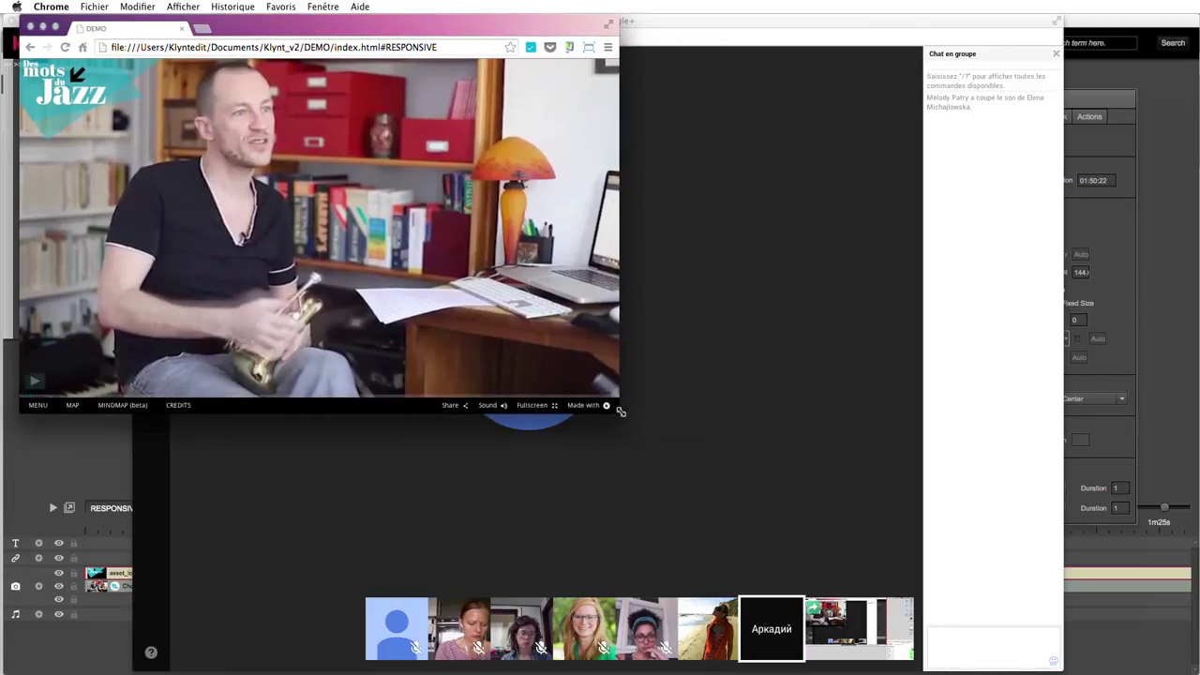
{"action": "left_click_drag", "start_coordinate": [620, 411], "coordinate": [786, 528]}
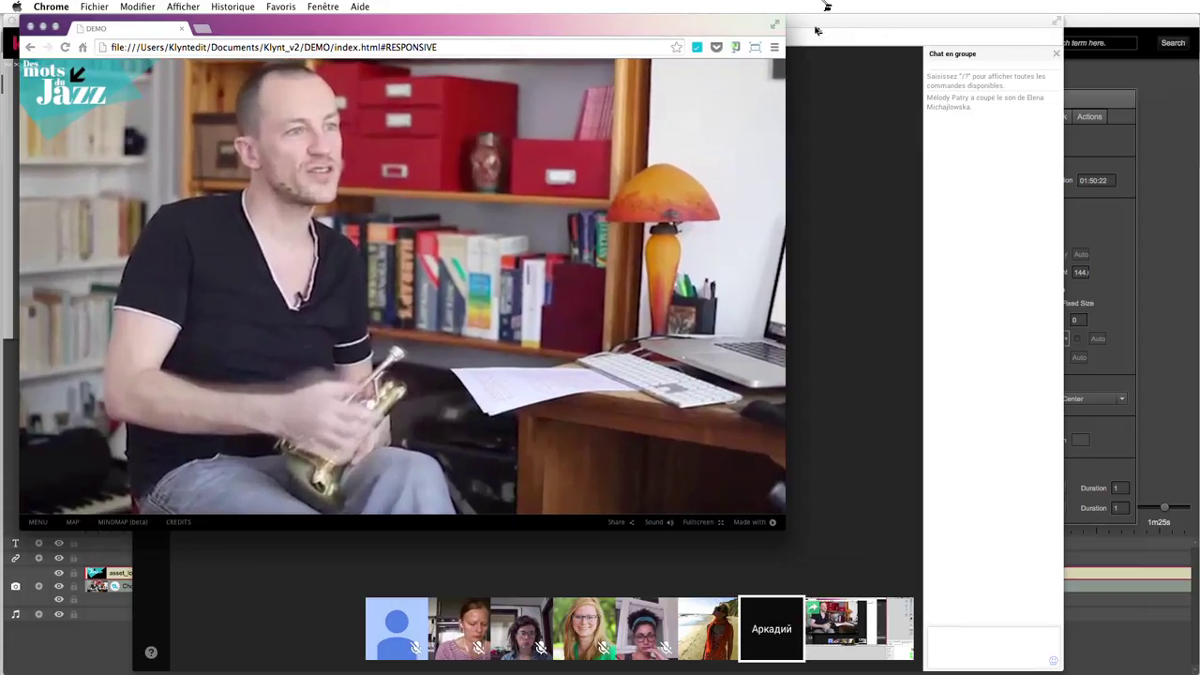
{"action": "left_click", "coordinate": [776, 45]}
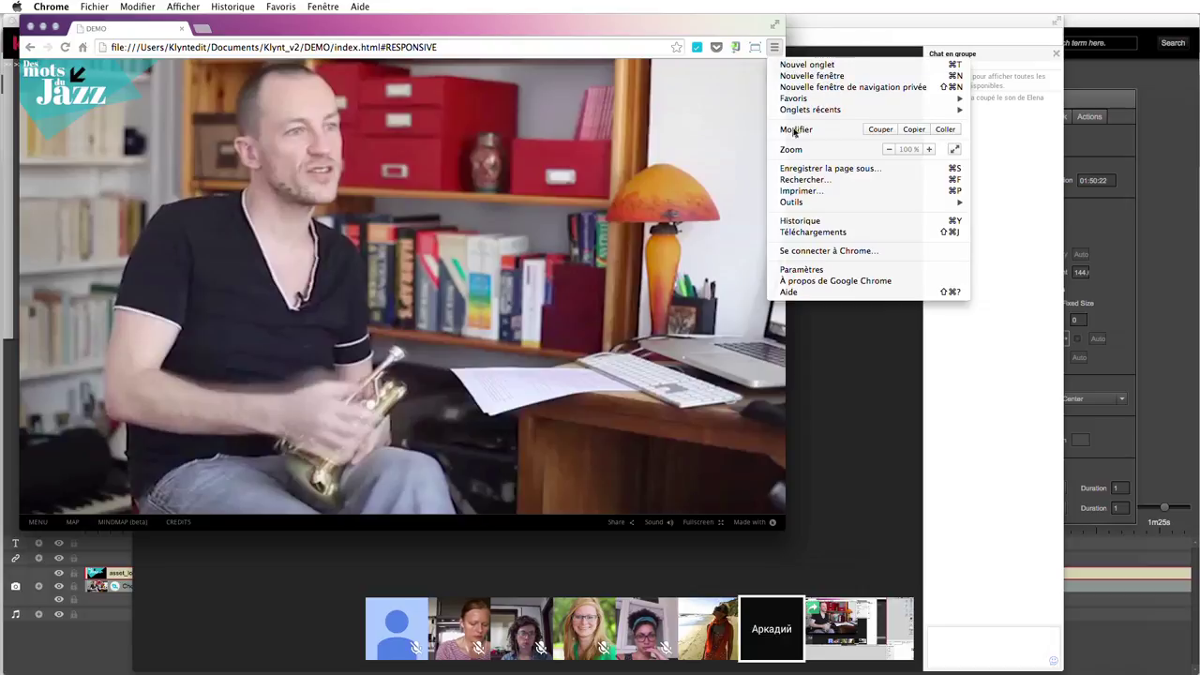
{"action": "mouse_move", "coordinate": [804, 204]}
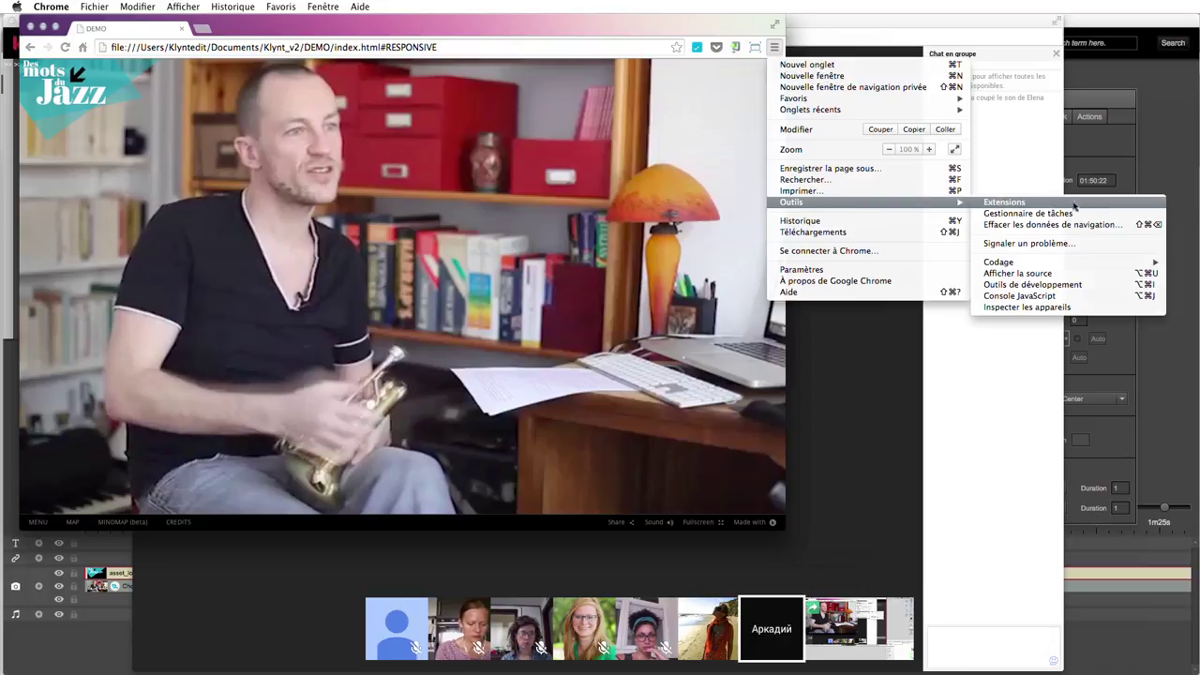
{"action": "left_click", "coordinate": [662, 21]}
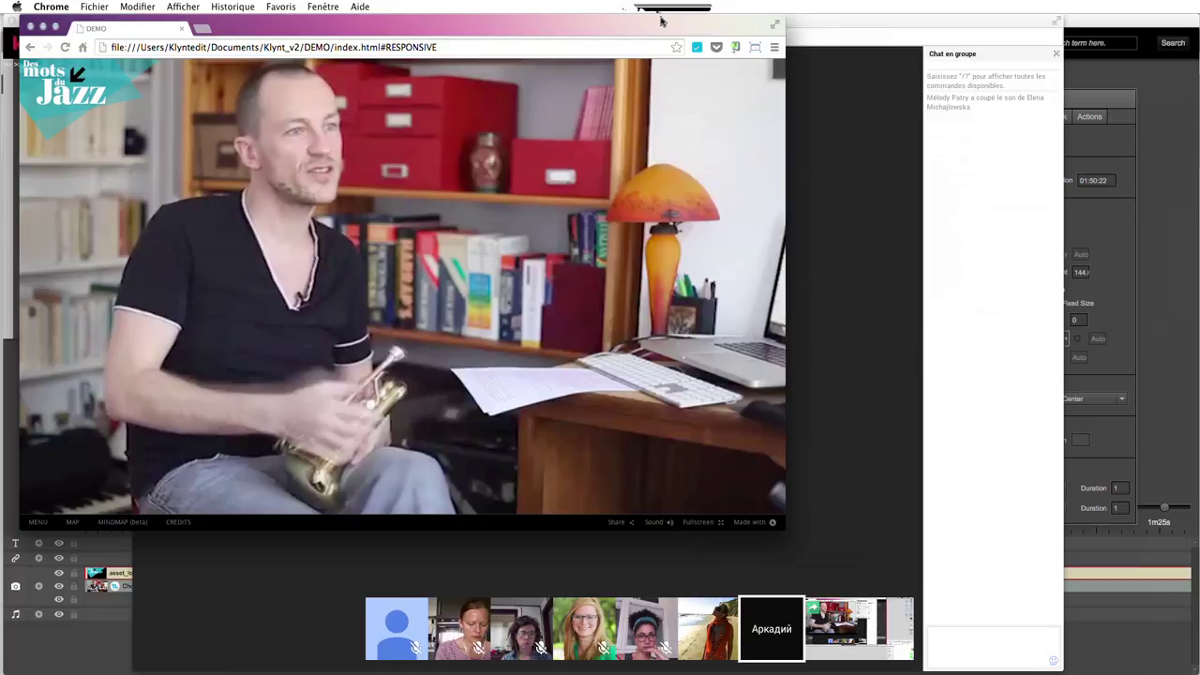
- Check the preview at 640 × 960 iPhone Portrait, 1024 × 768 iPad Landscape and 1280 × 800 Laptop sizes, and return to the Klynt editor
{"action": "left_click", "coordinate": [755, 49]}
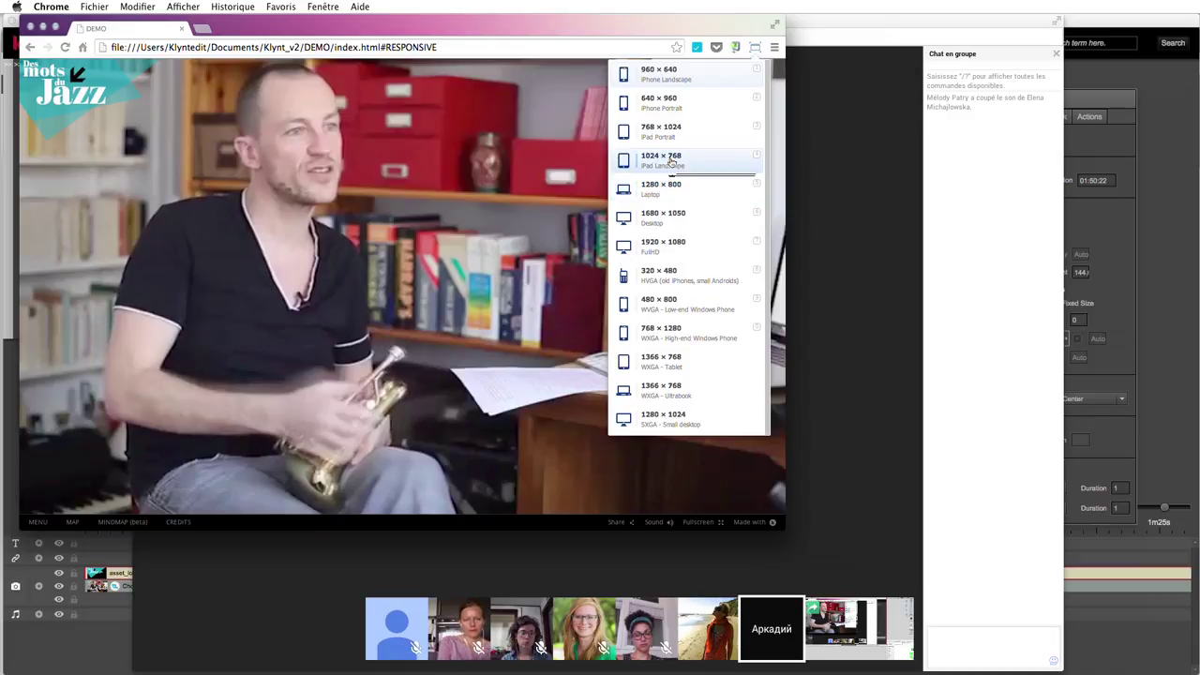
{"action": "left_click", "coordinate": [680, 106]}
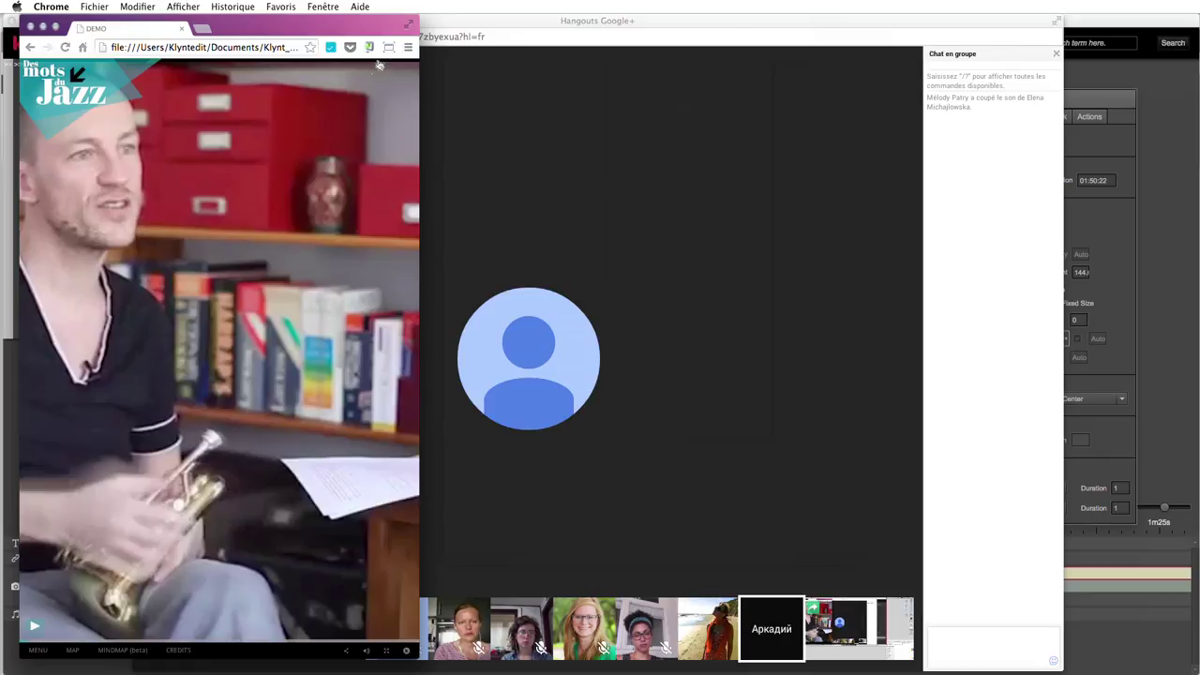
{"action": "left_click", "coordinate": [392, 48]}
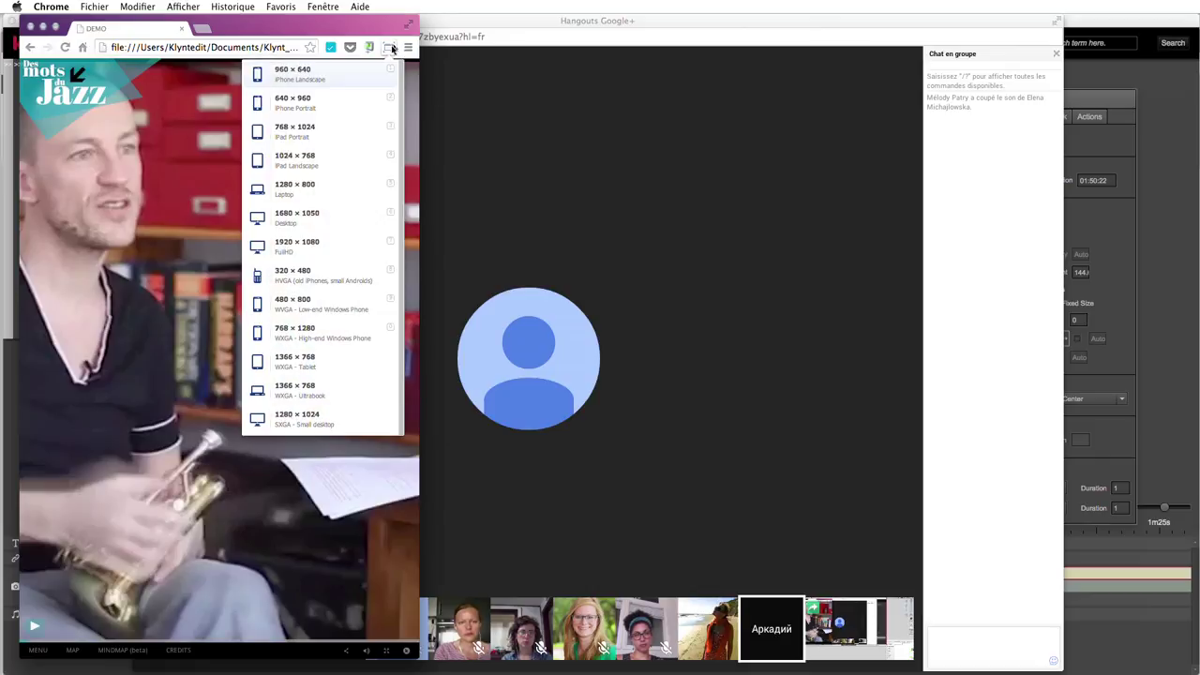
{"action": "left_click", "coordinate": [313, 161]}
{"action": "left_click", "coordinate": [627, 48]}
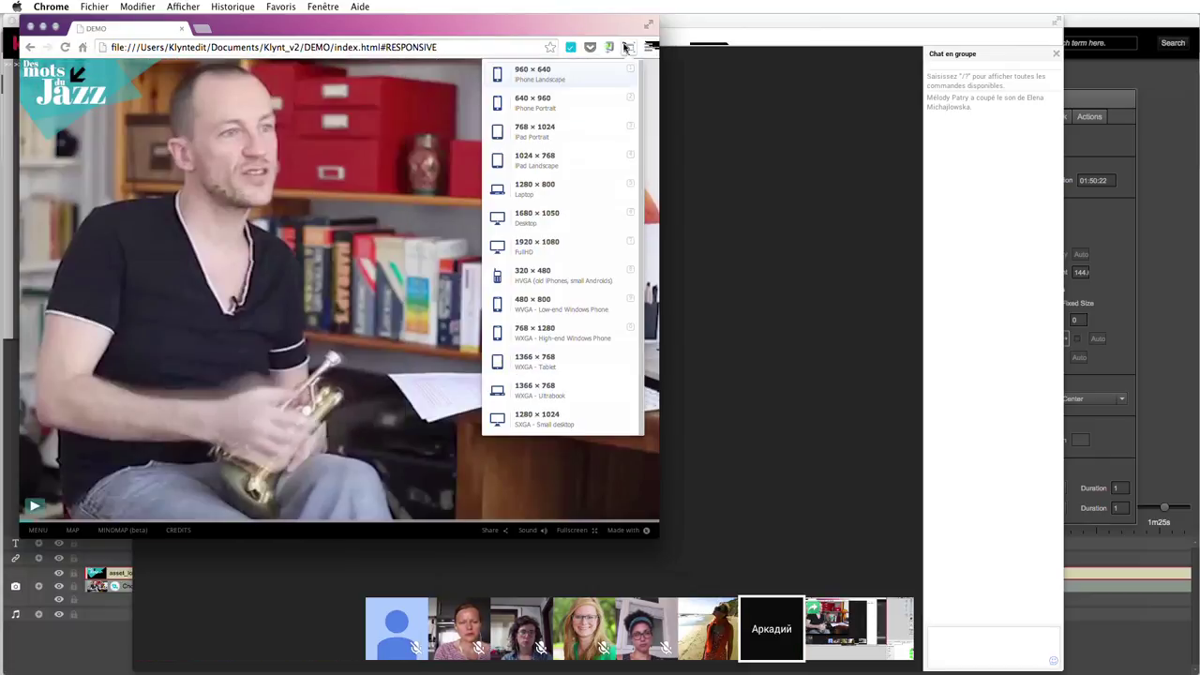
{"action": "left_click", "coordinate": [537, 189]}
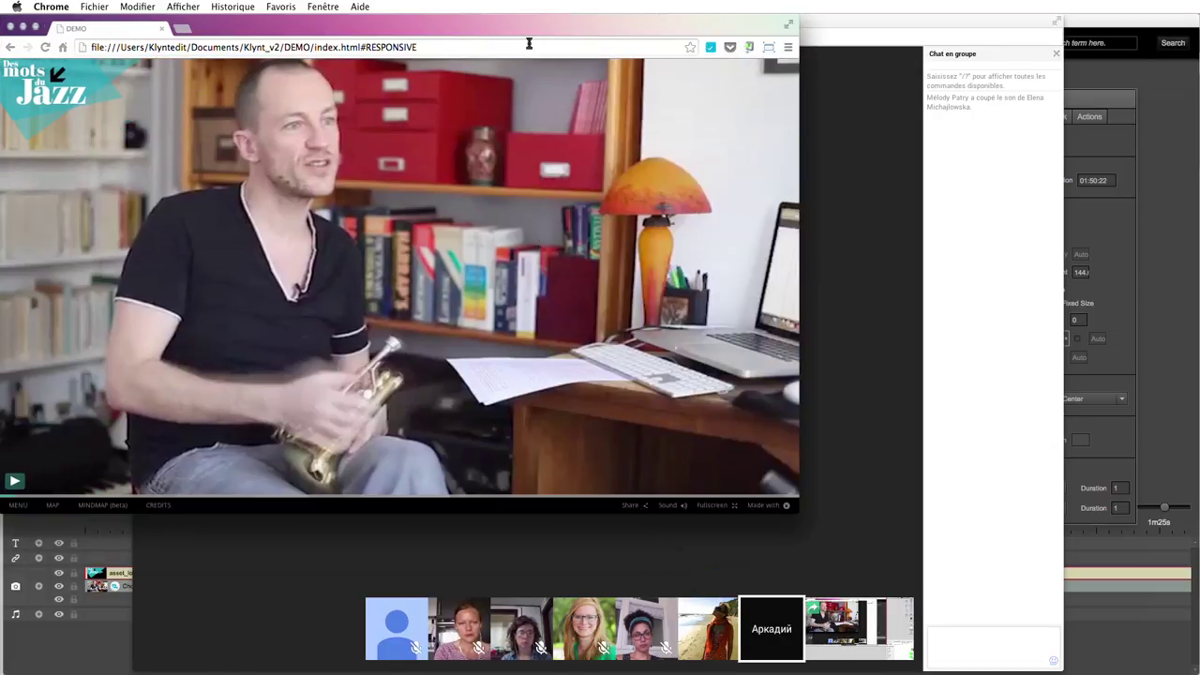
{"action": "mouse_move", "coordinate": [528, 33]}
{"action": "left_mouse_down"}
{"action": "mouse_move", "coordinate": [652, 47]}
{"action": "mouse_move", "coordinate": [547, 42]}
{"action": "left_mouse_up"}
{"action": "left_click", "coordinate": [1165, 206]}
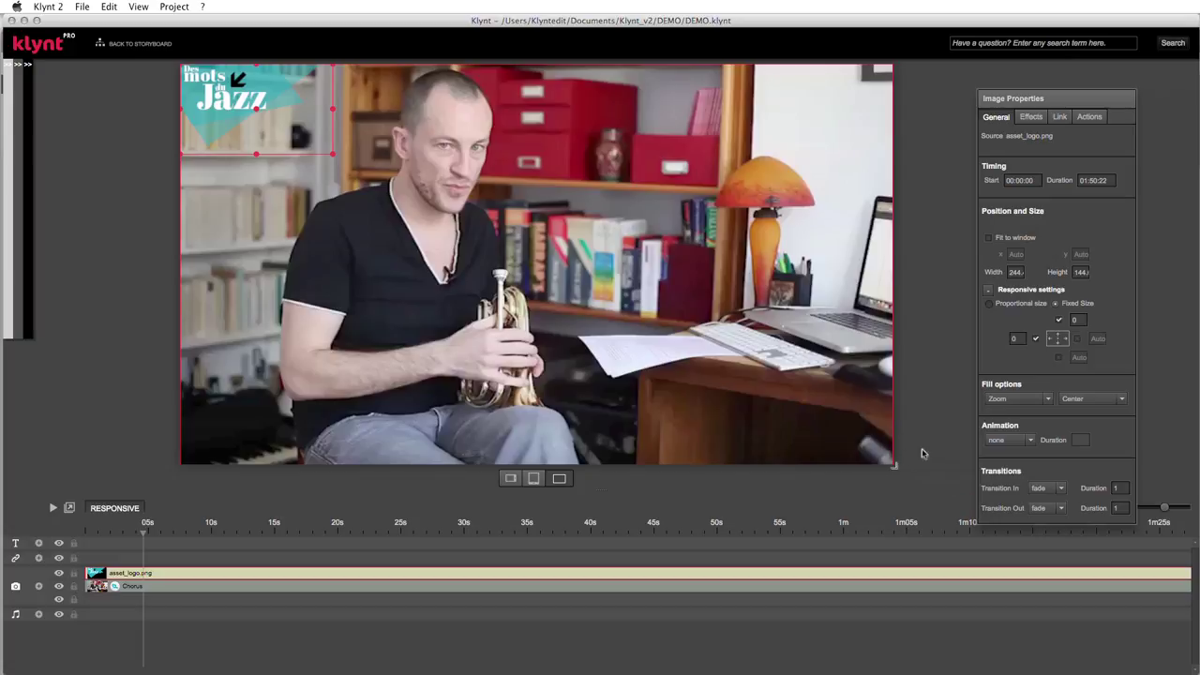
- Shrink the editor's stage freehand, save the project, check the logo in the browser preview and return to Klynt
{"action": "left_click_drag", "start_coordinate": [896, 468], "coordinate": [808, 341]}
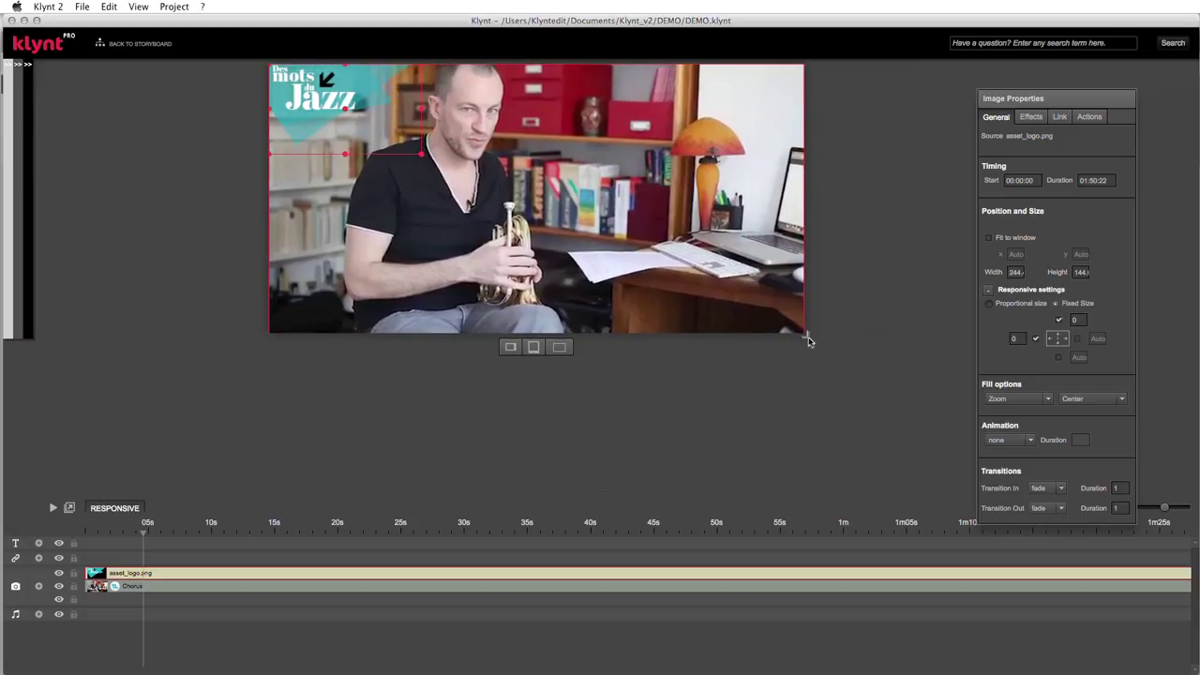
{"action": "key", "text": "super+s"}
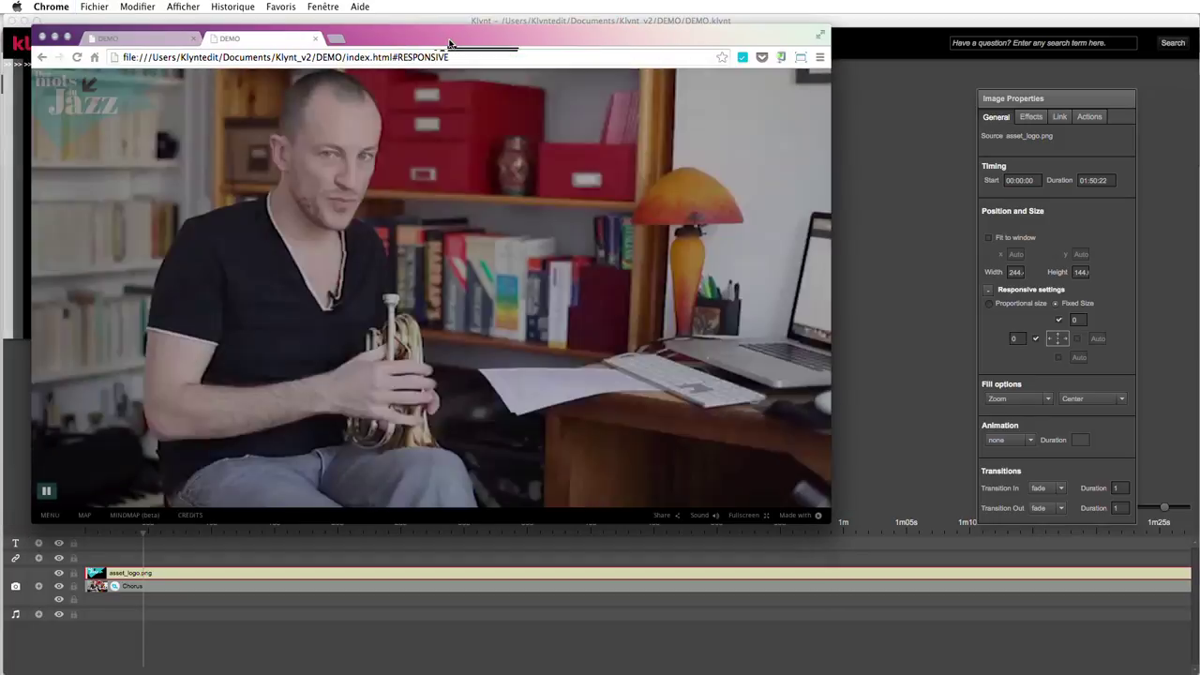
{"action": "left_click_drag", "start_coordinate": [433, 43], "coordinate": [1195, 355]}
{"action": "left_click_drag", "start_coordinate": [1050, 348], "coordinate": [834, 25]}
{"action": "left_click_drag", "start_coordinate": [618, 20], "coordinate": [422, 26]}
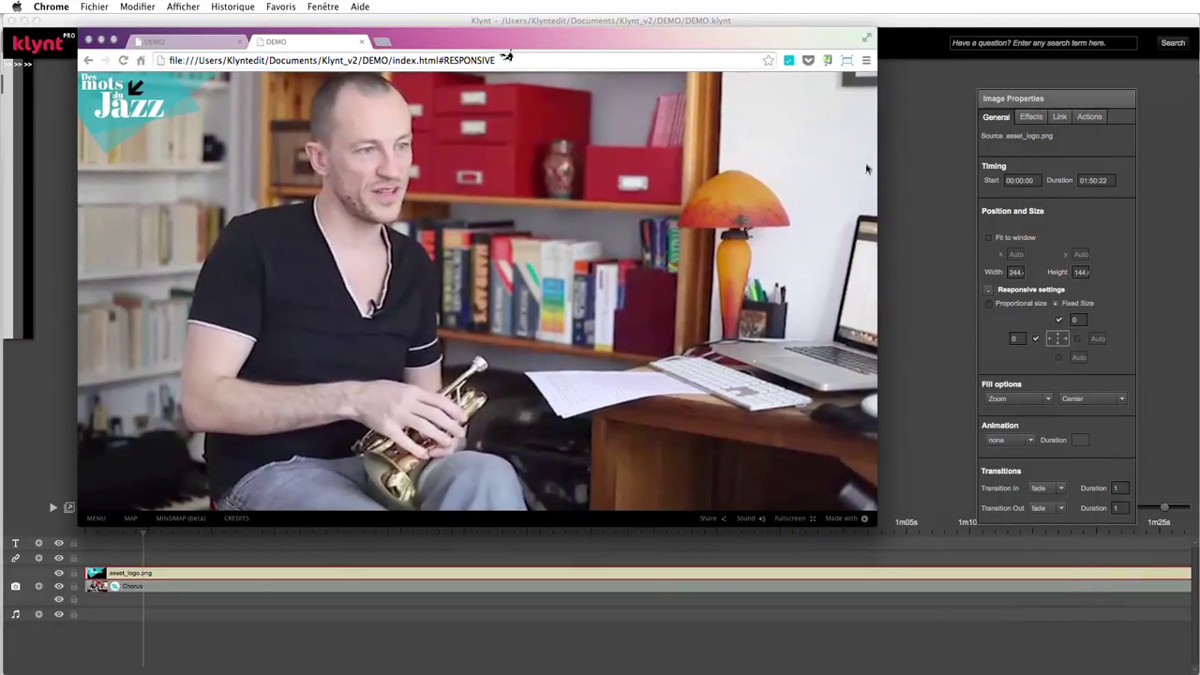
{"action": "left_click_drag", "start_coordinate": [305, 60], "coordinate": [387, 60]}
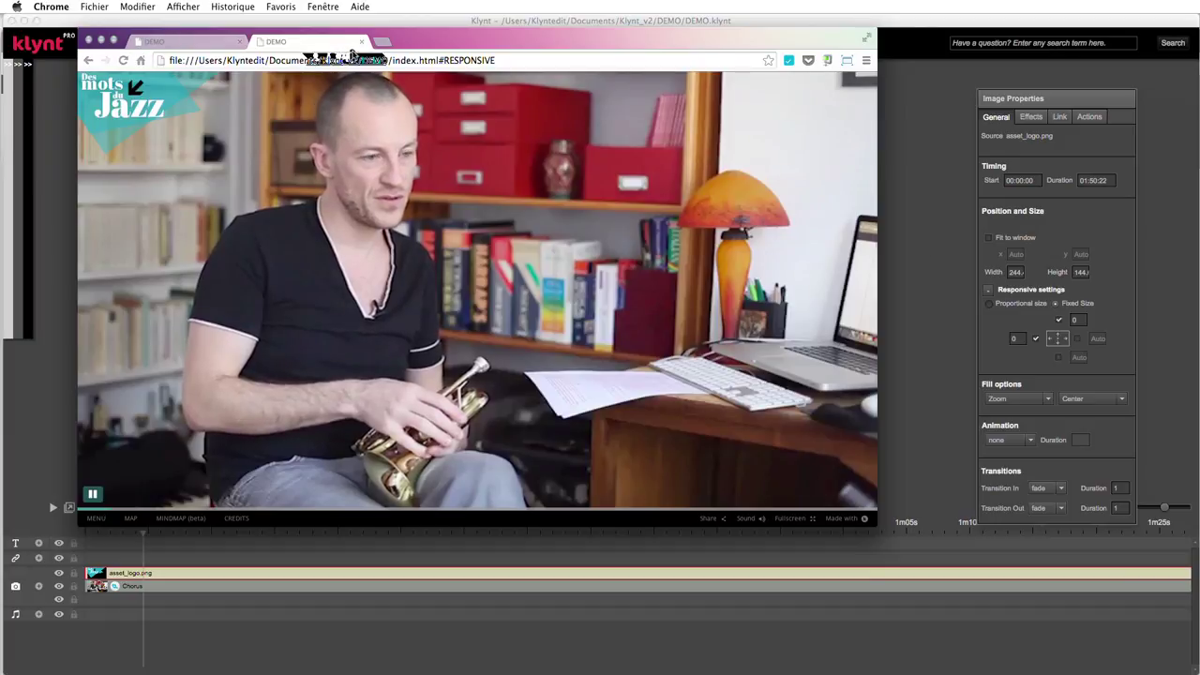
{"action": "left_click", "coordinate": [917, 139]}
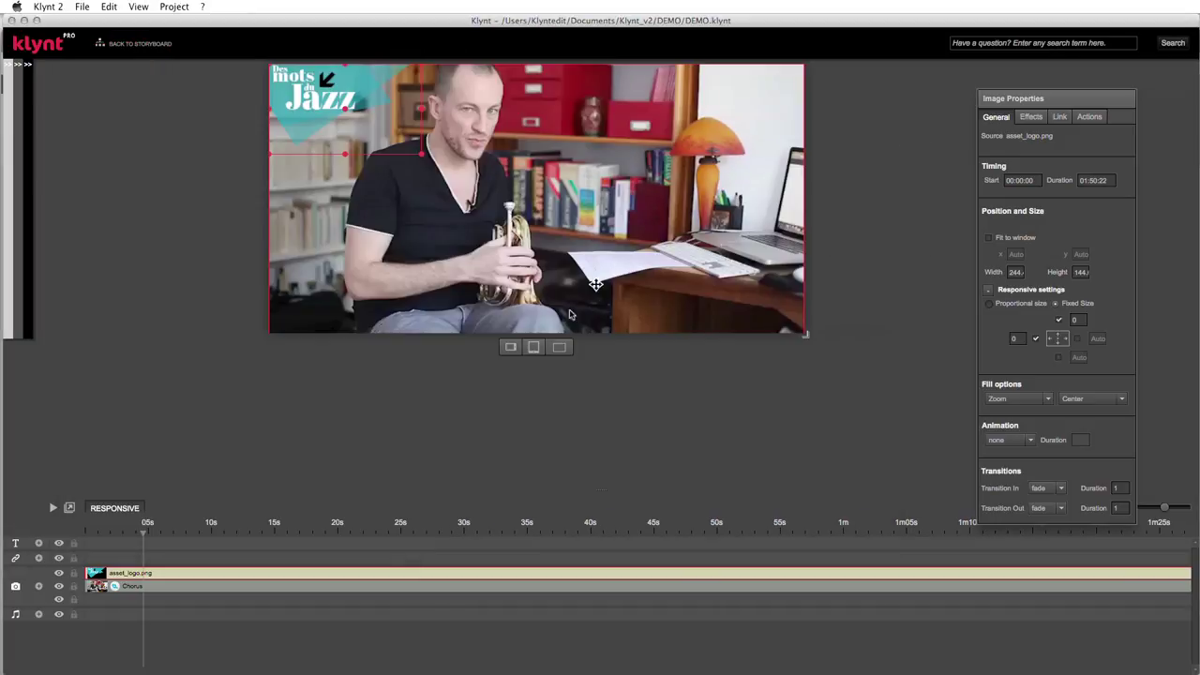
- Restore the stage to the wide format, check the logo in the portrait format, and save the project back in wide format
{"action": "left_click", "coordinate": [562, 347]}
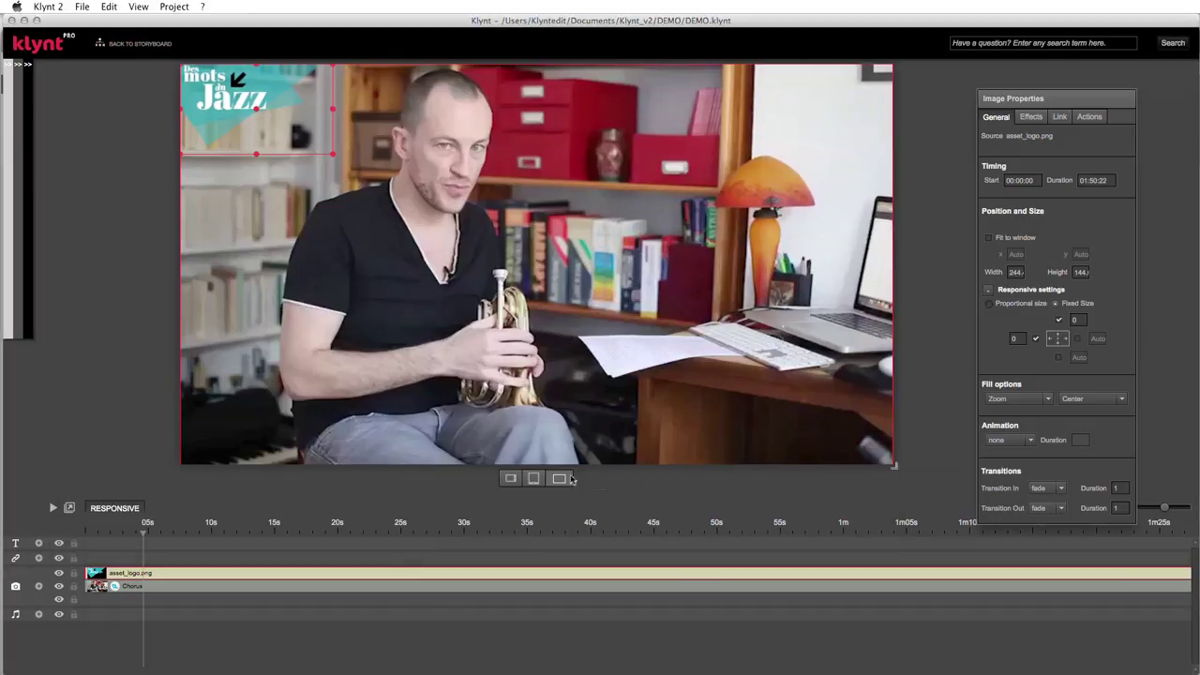
{"action": "left_click", "coordinate": [534, 478]}
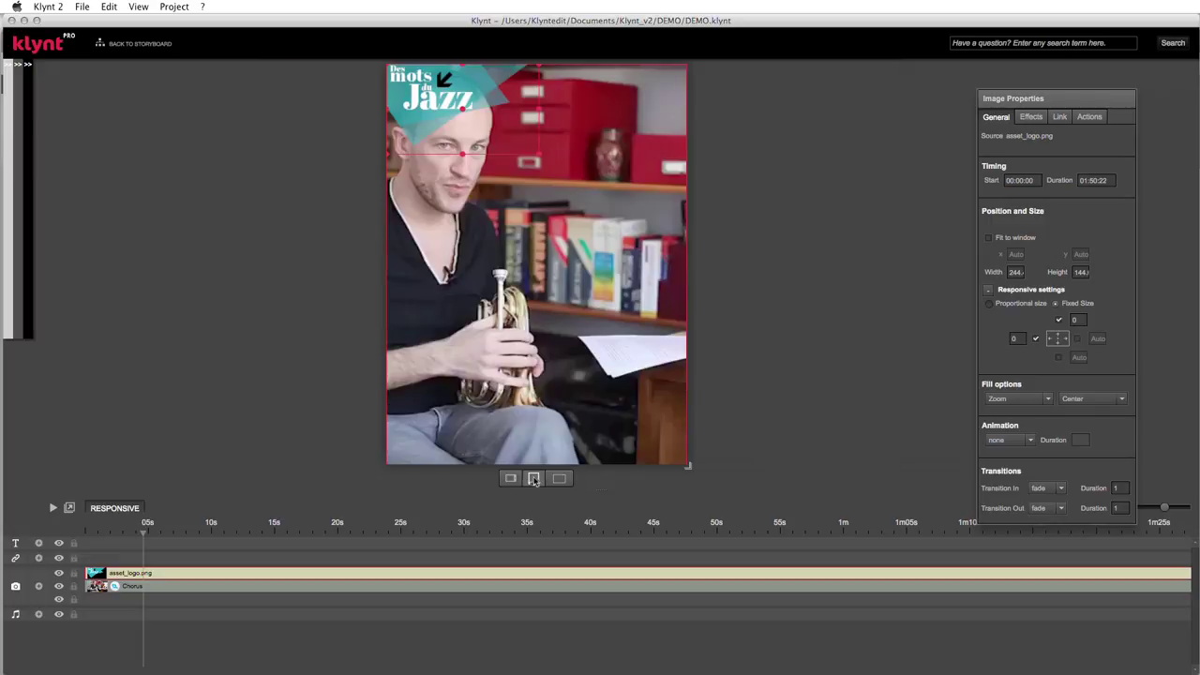
{"action": "left_click", "coordinate": [559, 479]}
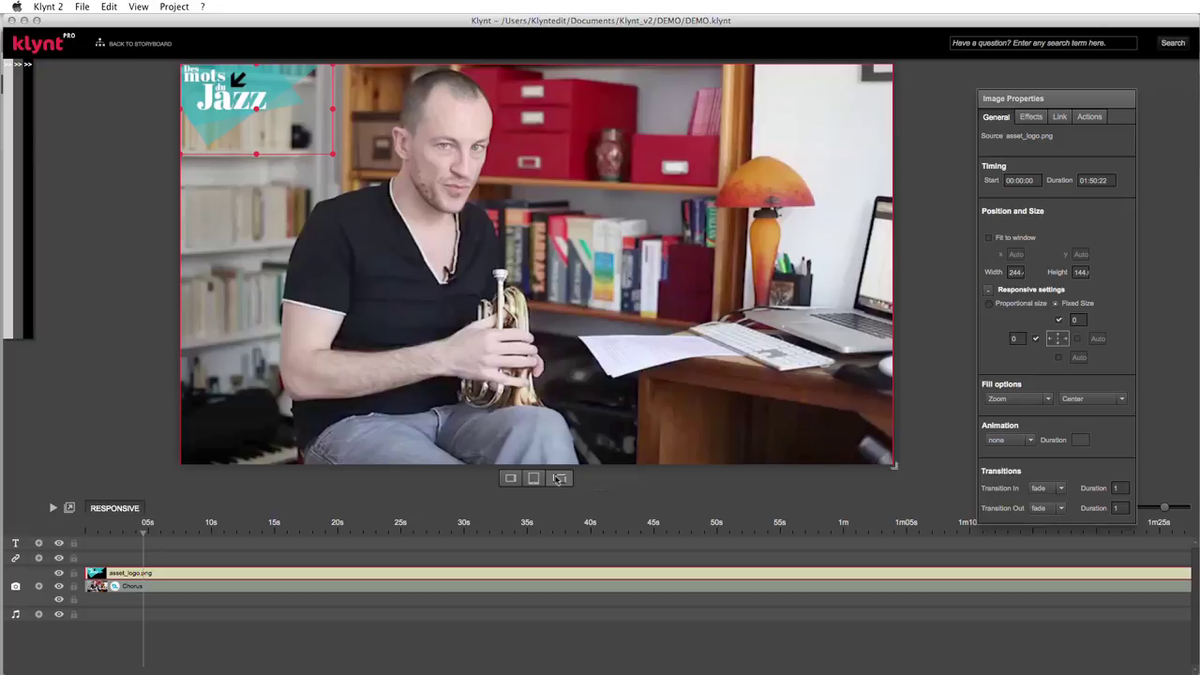
{"action": "key", "text": "super+s"}
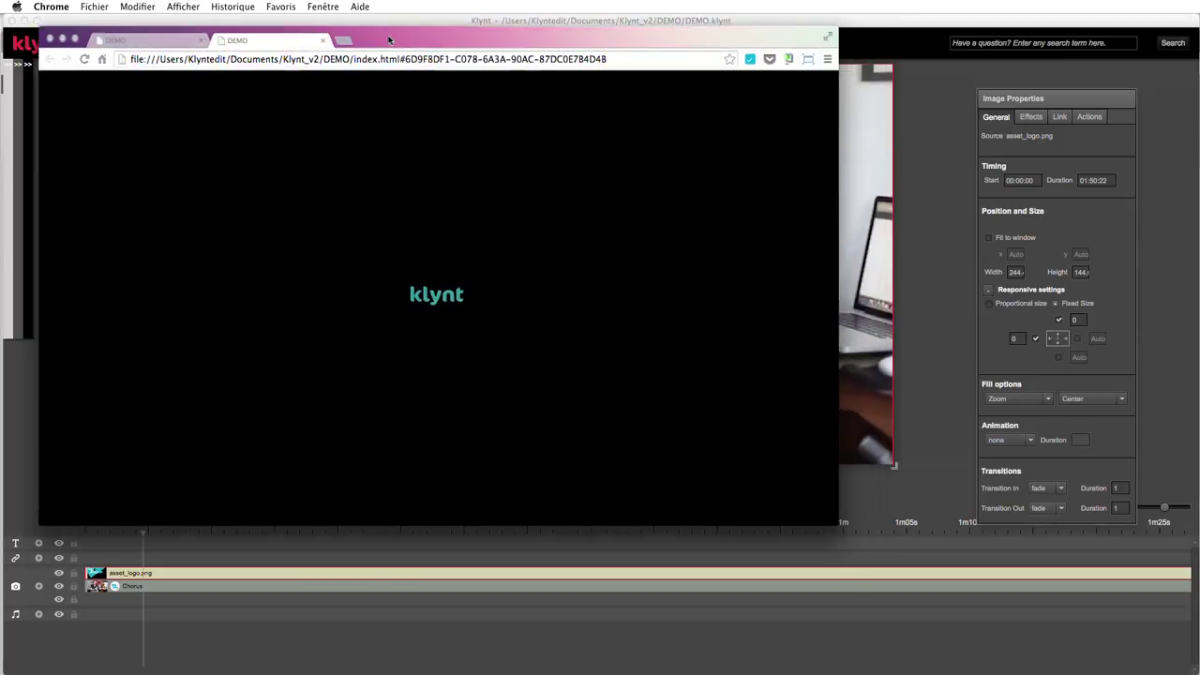
- Check the logo in the browser preview with the window enlarged and at the 960 × 640 iPhone Landscape size
{"action": "left_click_drag", "start_coordinate": [389, 40], "coordinate": [361, 26]}
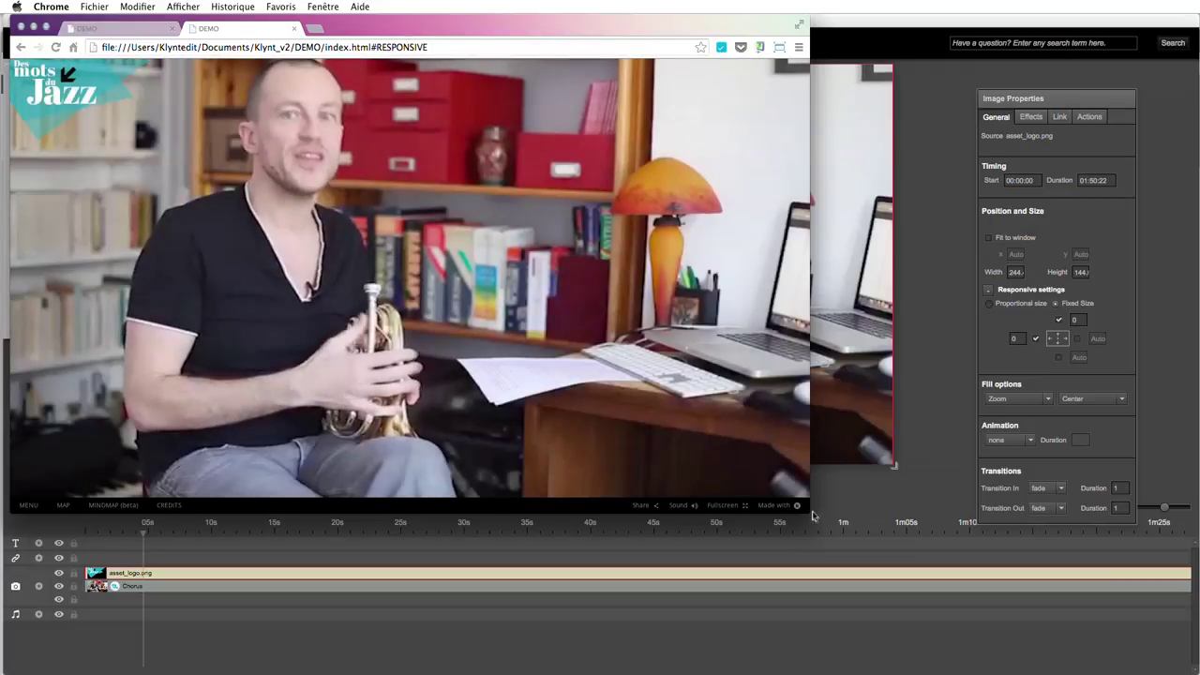
{"action": "left_click_drag", "start_coordinate": [814, 516], "coordinate": [1165, 663]}
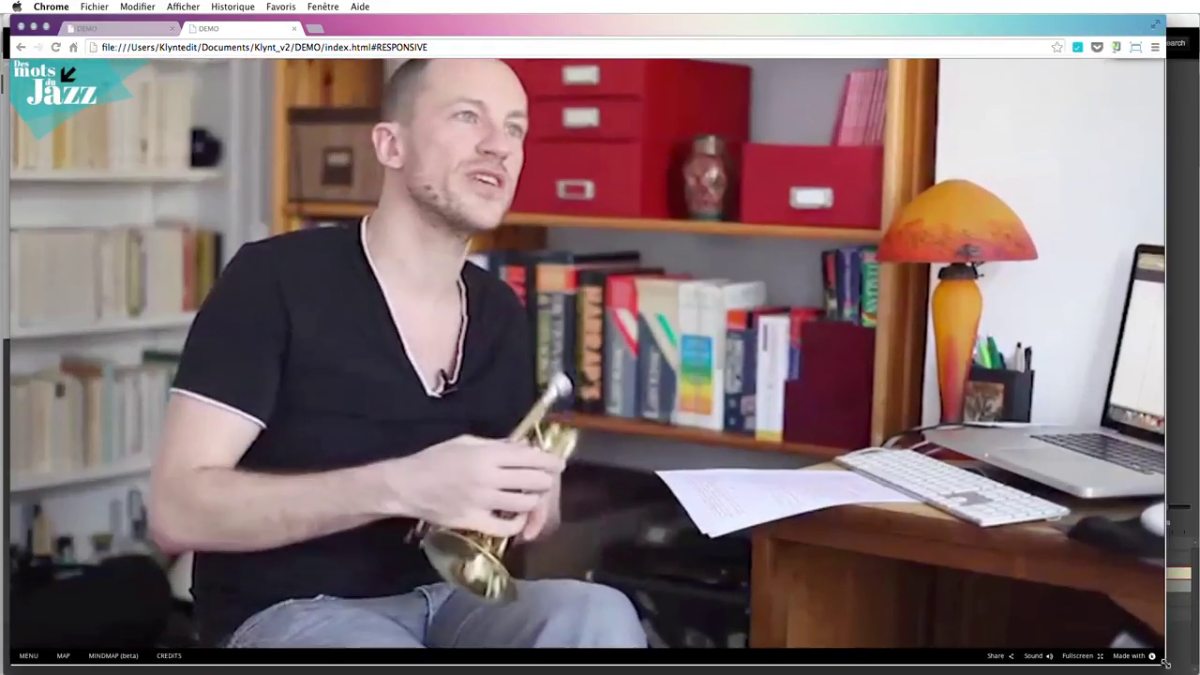
{"action": "left_click", "coordinate": [1134, 48]}
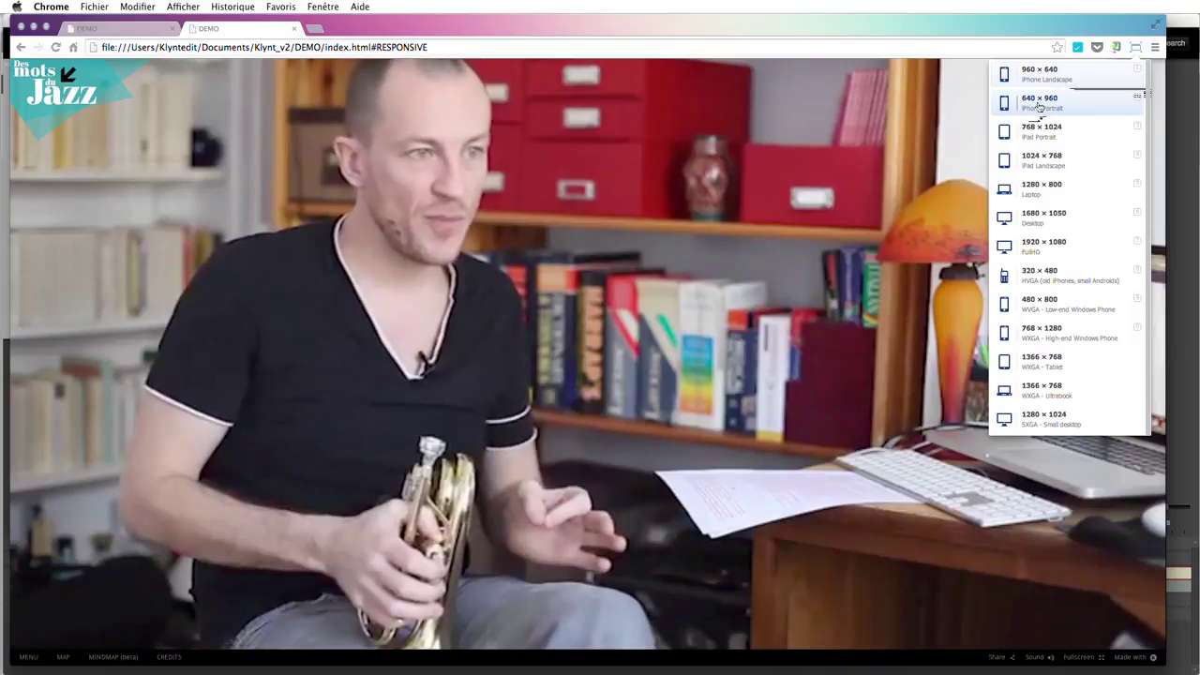
{"action": "left_click", "coordinate": [1038, 100]}
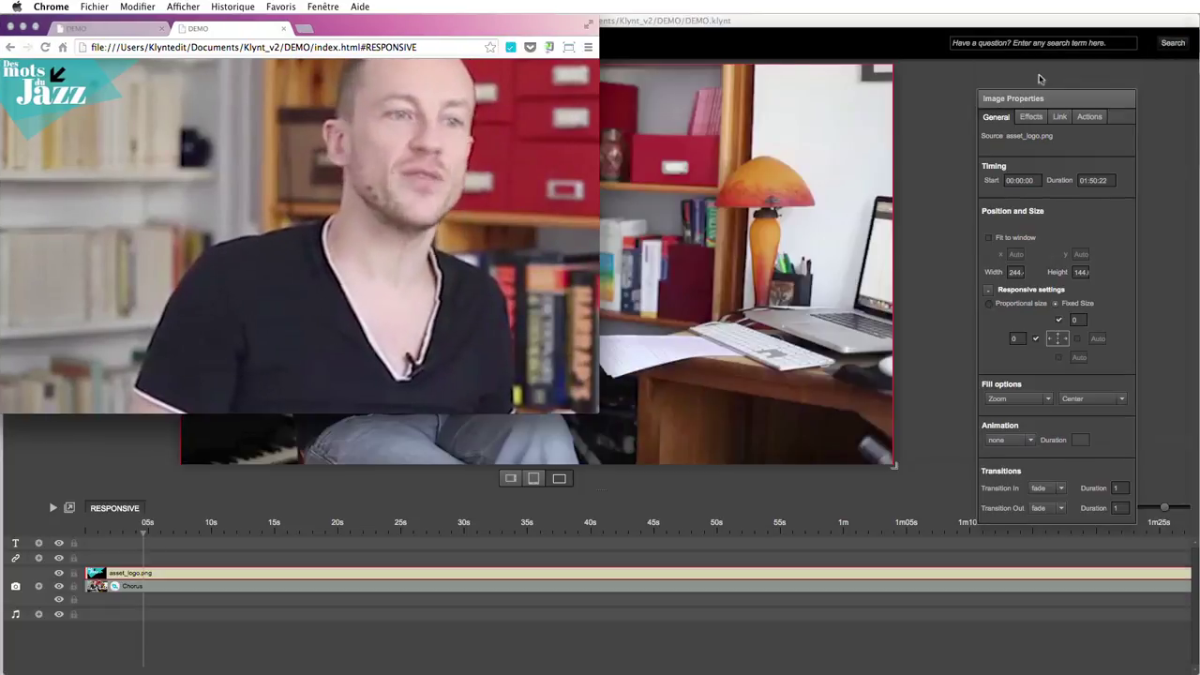
{"action": "left_click_drag", "start_coordinate": [401, 37], "coordinate": [496, 58]}
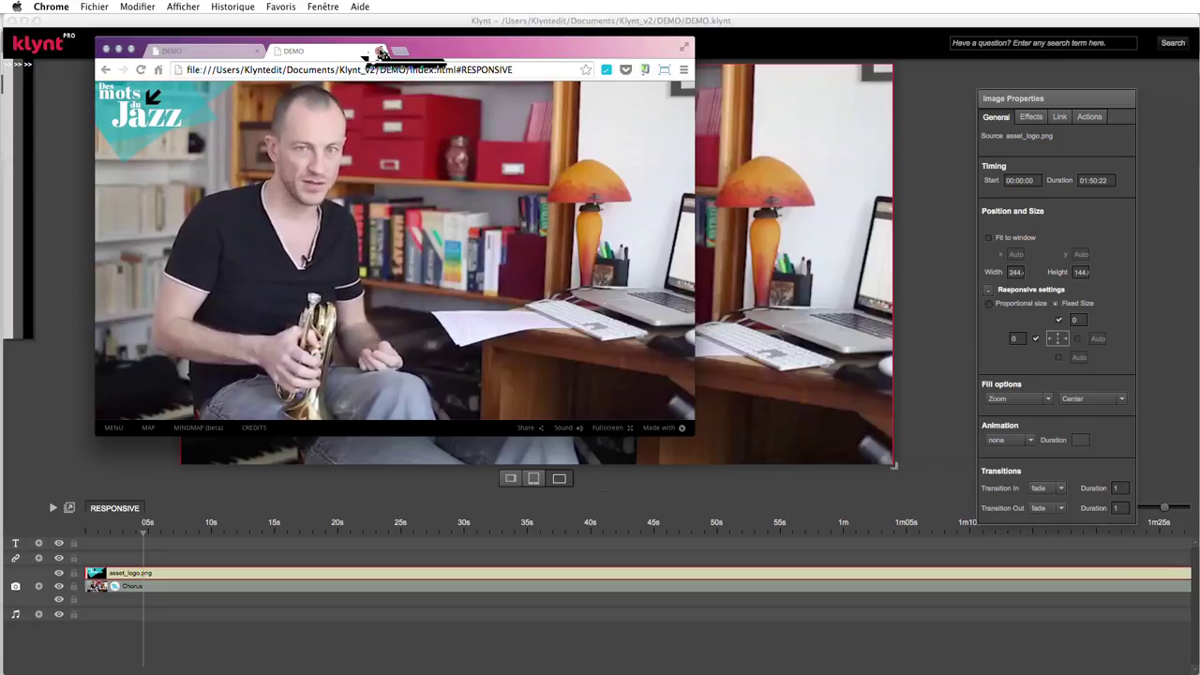
- Close the open DEMO preview tabs and return to the Klynt editor
{"action": "left_click", "coordinate": [377, 51]}
{"action": "mouse_move", "coordinate": [362, 51]}
{"action": "left_mouse_down"}
{"action": "mouse_move", "coordinate": [345, 96]}
{"action": "mouse_move", "coordinate": [350, 62]}
{"action": "left_mouse_up"}
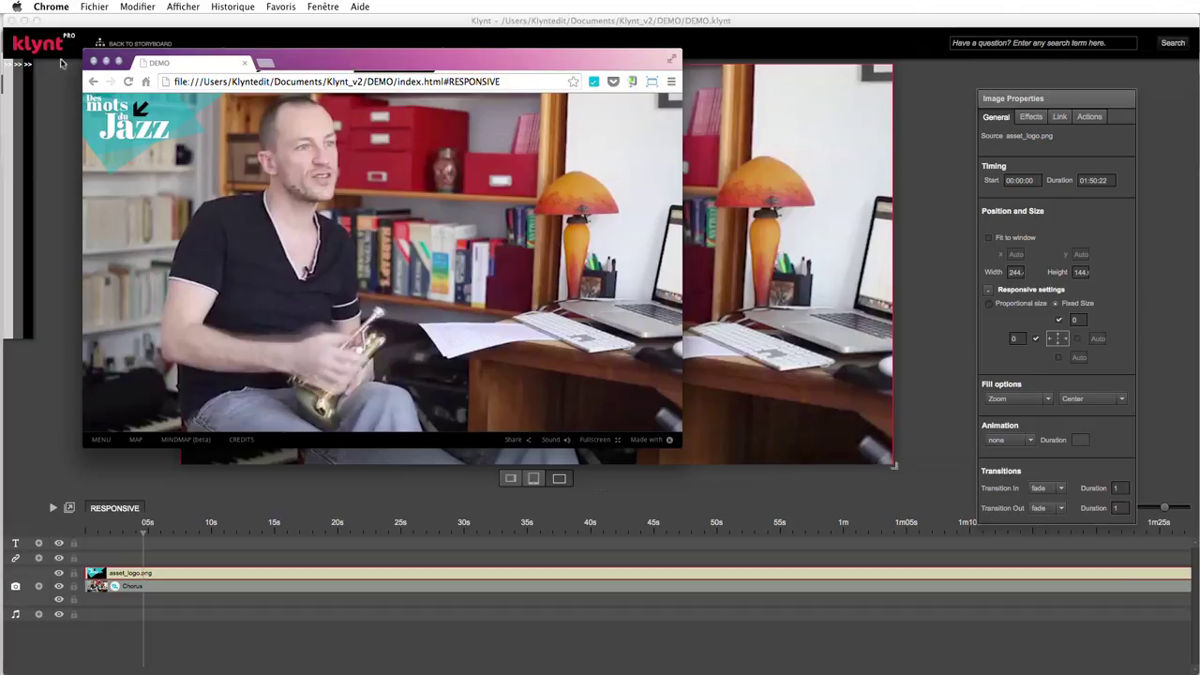
{"action": "left_click", "coordinate": [93, 62]}
{"action": "left_click", "coordinate": [78, 103]}
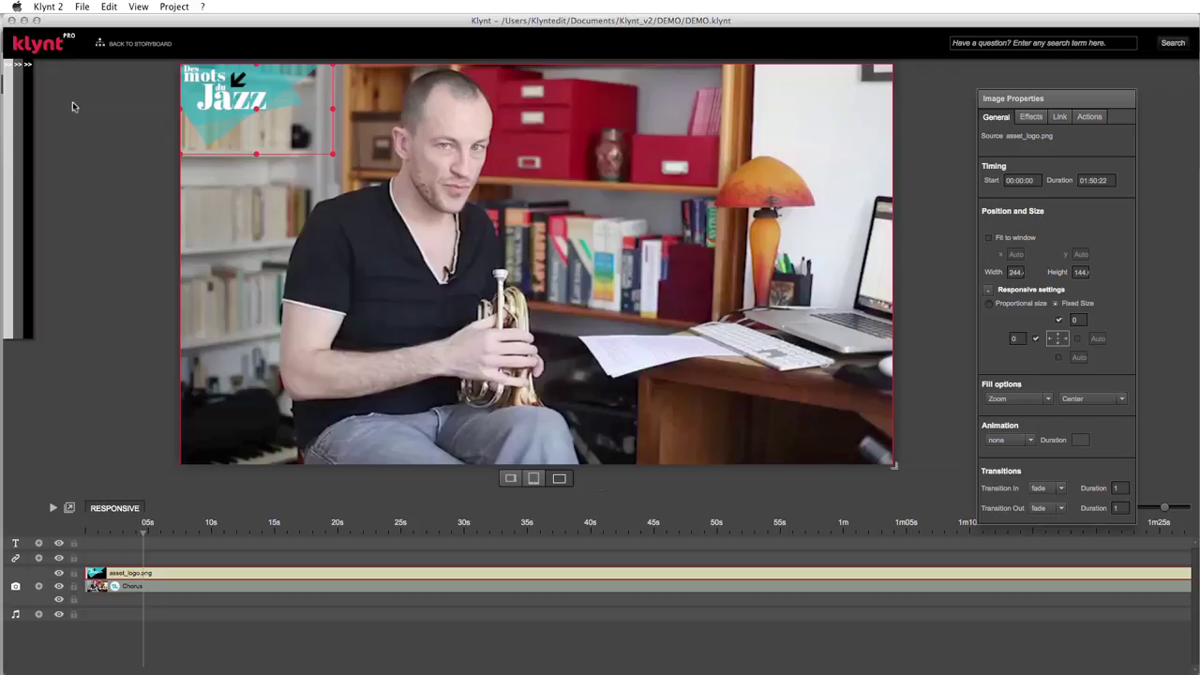
- Add asset_header.png from the image library to the sequence and move it near the stage's upper-right area
{"action": "left_click", "coordinate": [28, 103]}
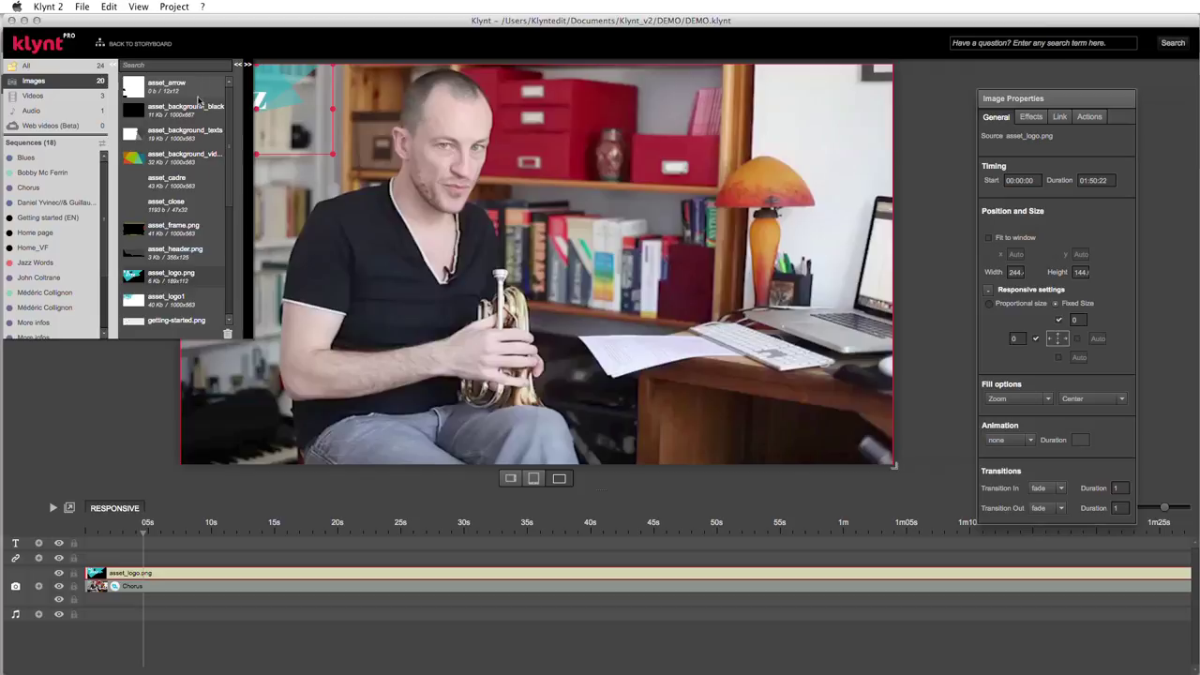
{"action": "scroll", "coordinate": [226, 151], "scroll_direction": "down", "scroll_amount": 2}
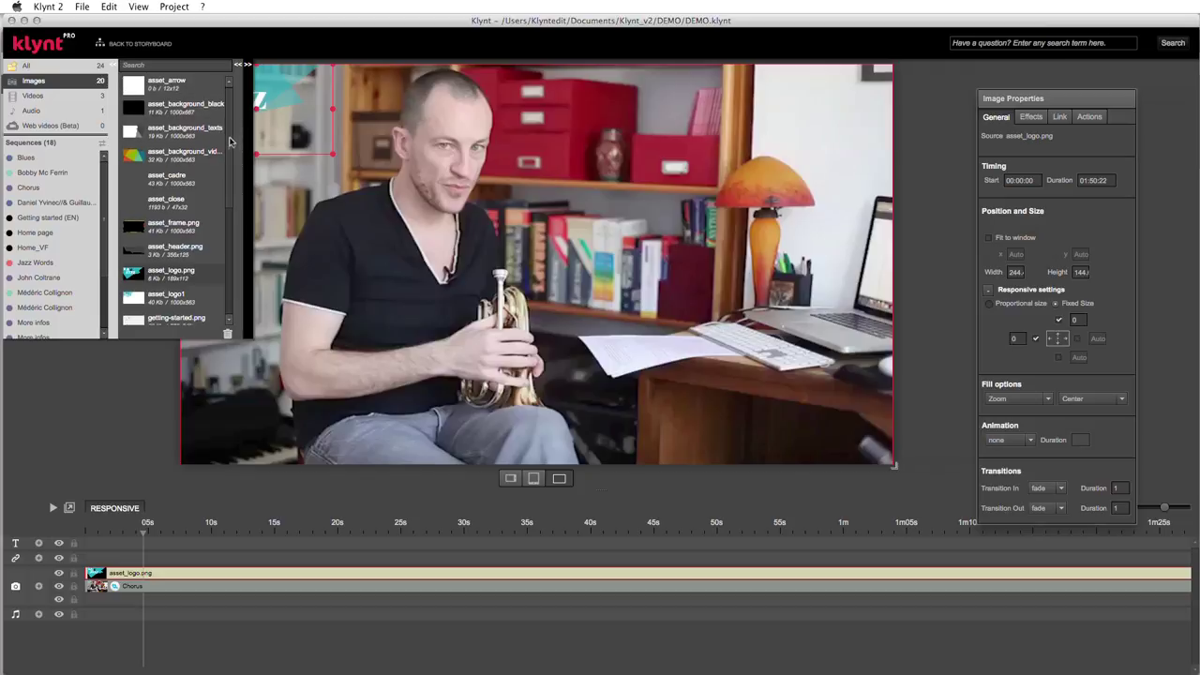
{"action": "scroll", "coordinate": [226, 151], "scroll_direction": "down", "scroll_amount": 2}
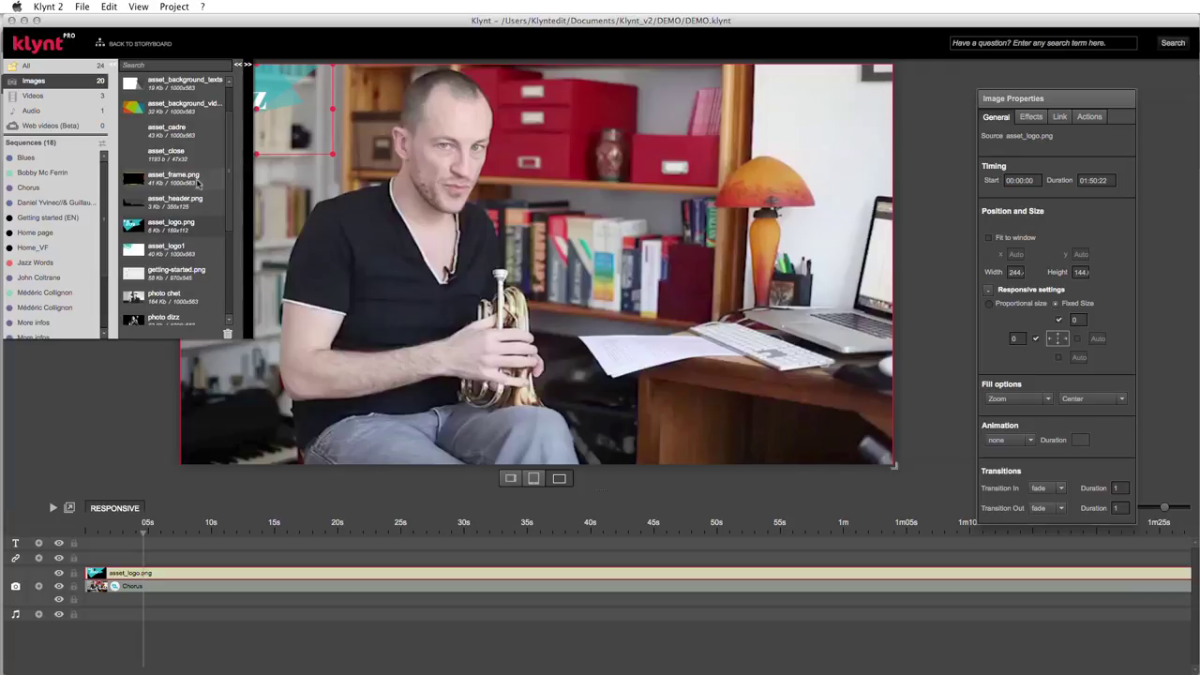
{"action": "left_click_drag", "start_coordinate": [127, 208], "coordinate": [464, 186]}
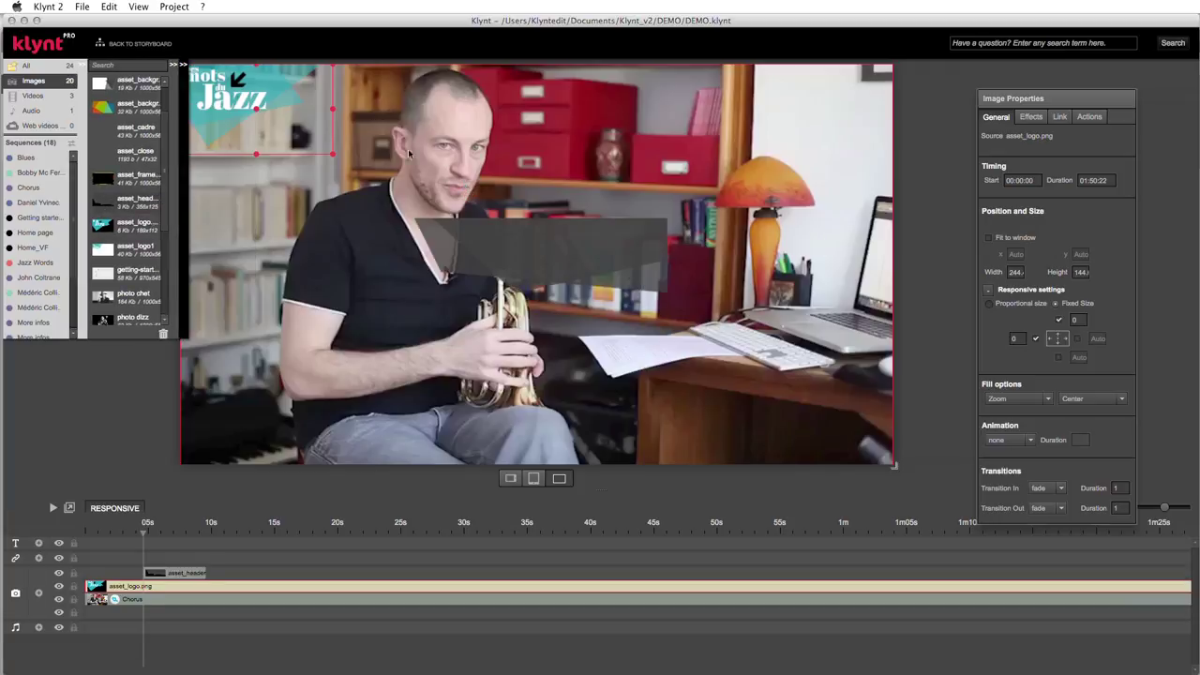
{"action": "left_click_drag", "start_coordinate": [614, 276], "coordinate": [746, 153]}
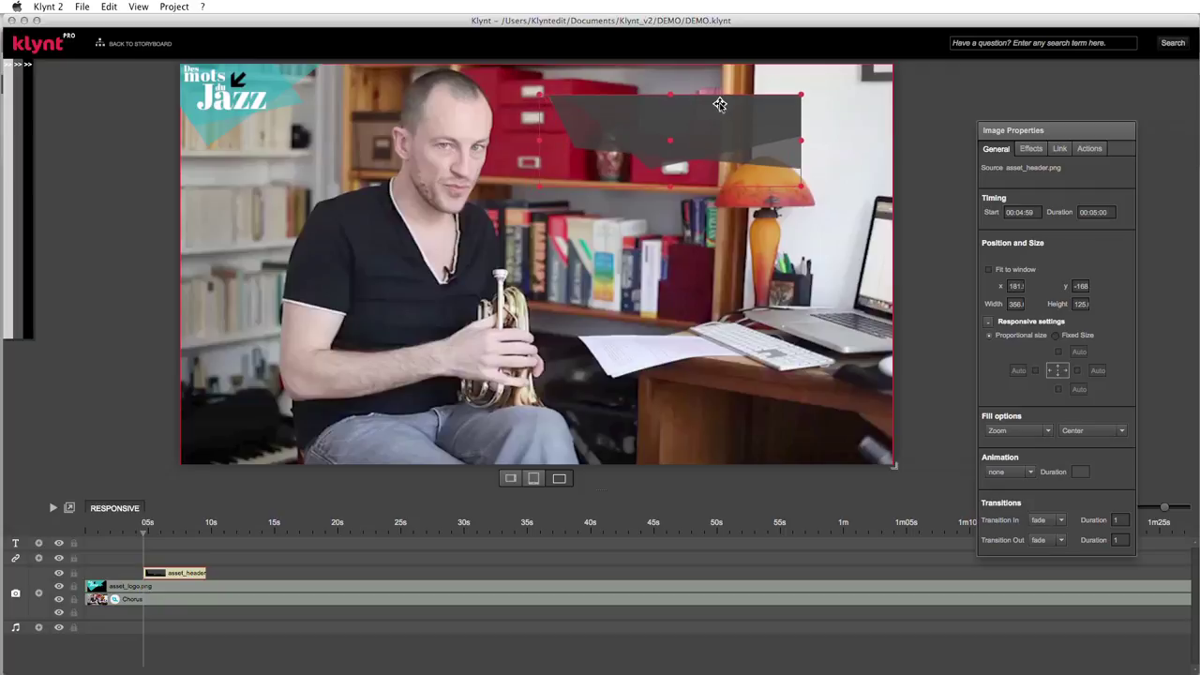
- Anchor the header image with top and right margins of 0 and give it a Fixed Size
{"action": "left_click_drag", "start_coordinate": [1024, 137], "coordinate": [985, 87]}
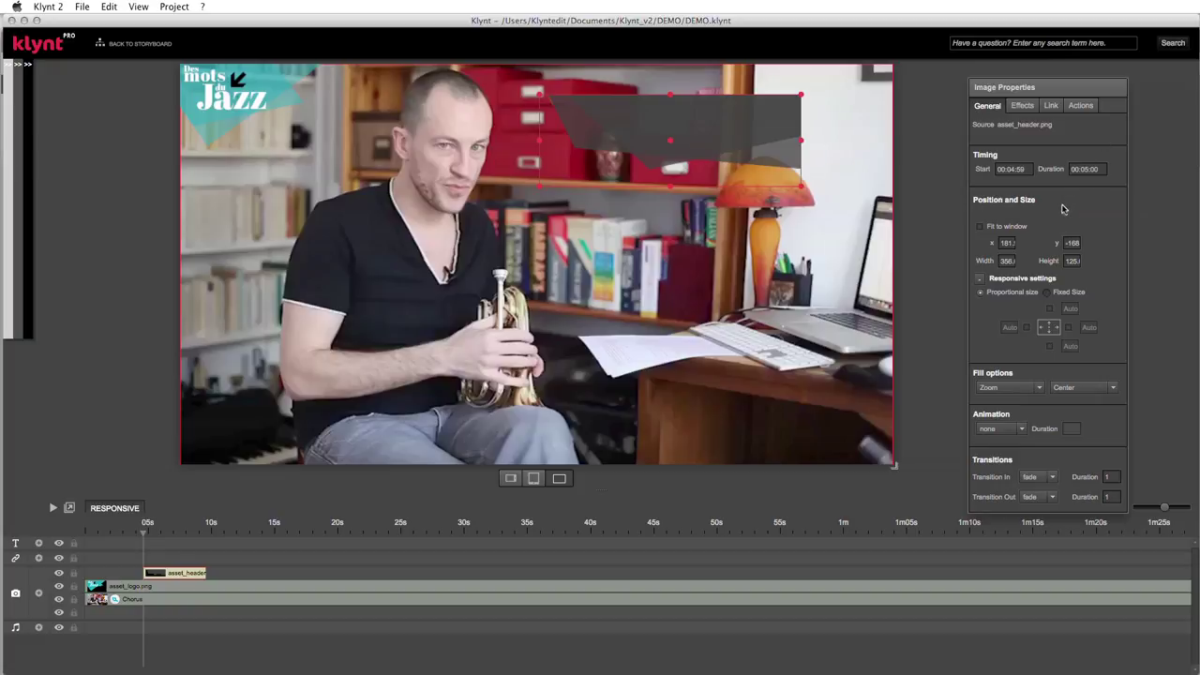
{"action": "left_click", "coordinate": [1050, 310]}
{"action": "type", "text": "0"}
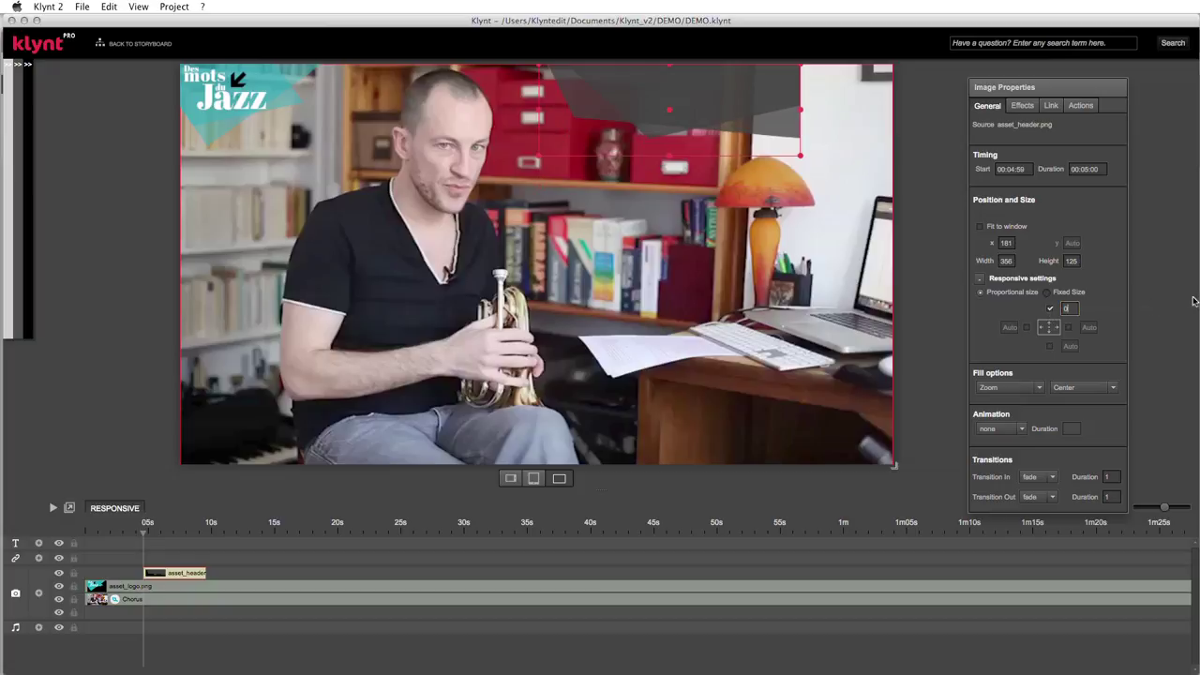
{"action": "left_click", "coordinate": [1067, 328]}
{"action": "type", "text": "0"}
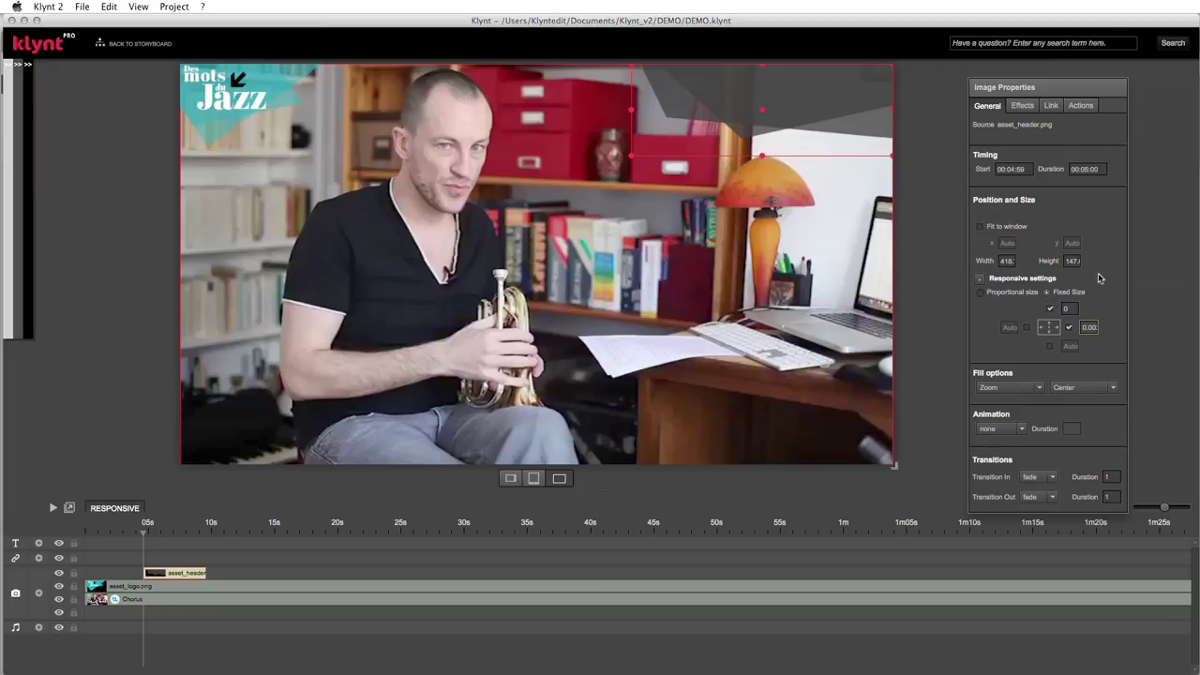
- Move the asset_header.png clip to the start of the timeline and extend it to a duration of 01:27:97
{"action": "key", "text": "super+p"}
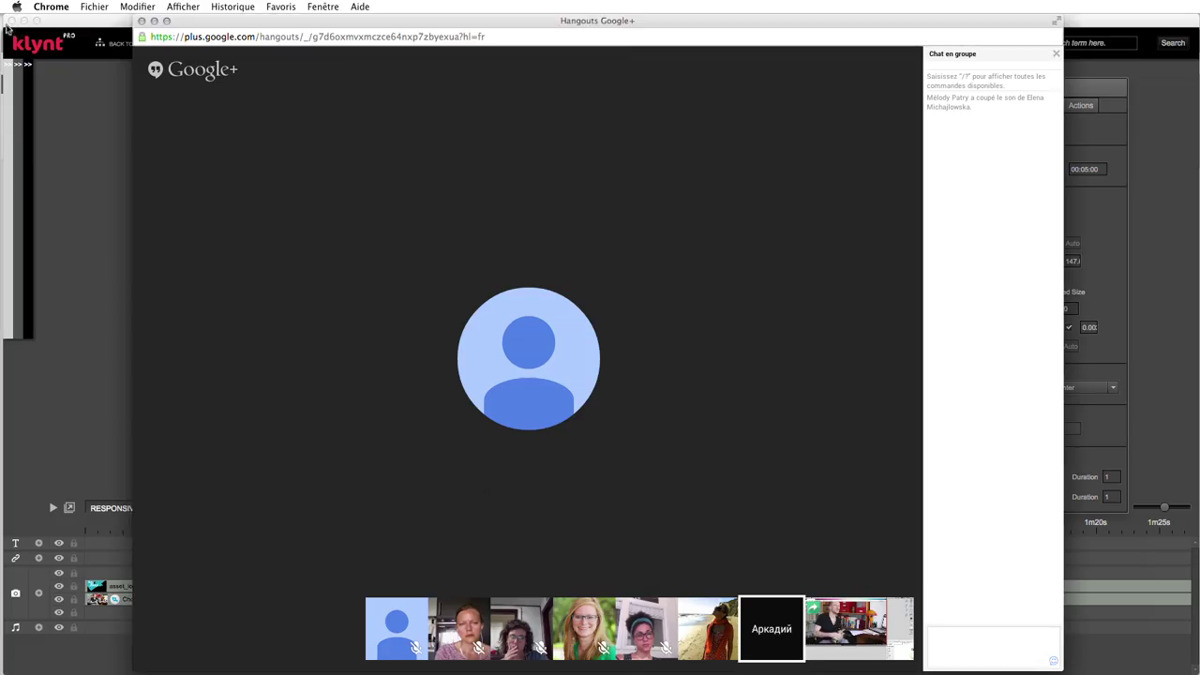
{"action": "left_click", "coordinate": [62, 427]}
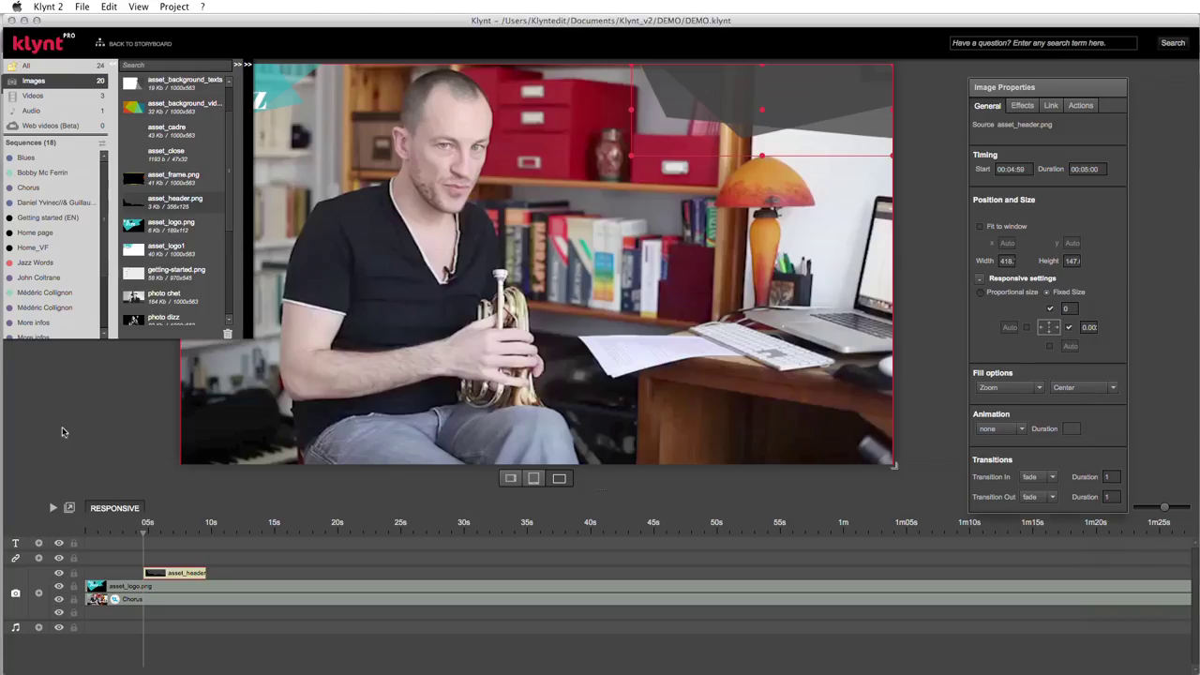
{"action": "left_click_drag", "start_coordinate": [180, 573], "coordinate": [119, 572]}
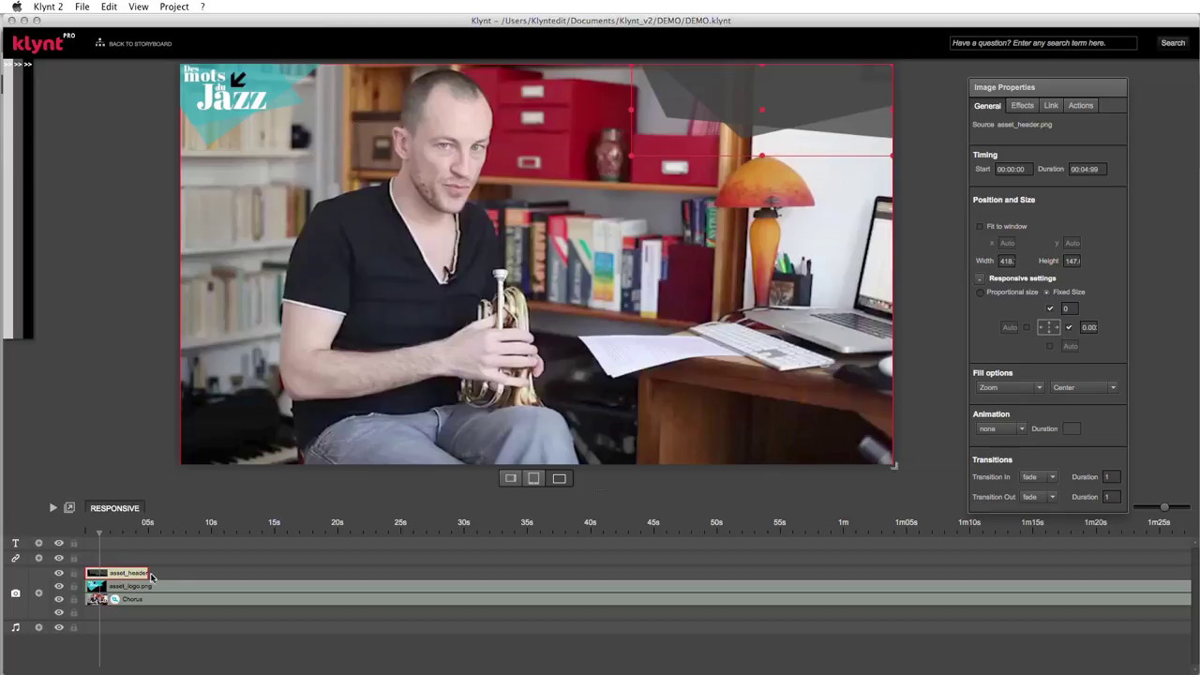
{"action": "left_click_drag", "start_coordinate": [150, 575], "coordinate": [1194, 565]}
- Check the fixed-size header in the browser preview at reduced and enlarged window sizes and at 960 × 640 iPhone Landscape, and close the preview
{"action": "key", "text": "super+s"}
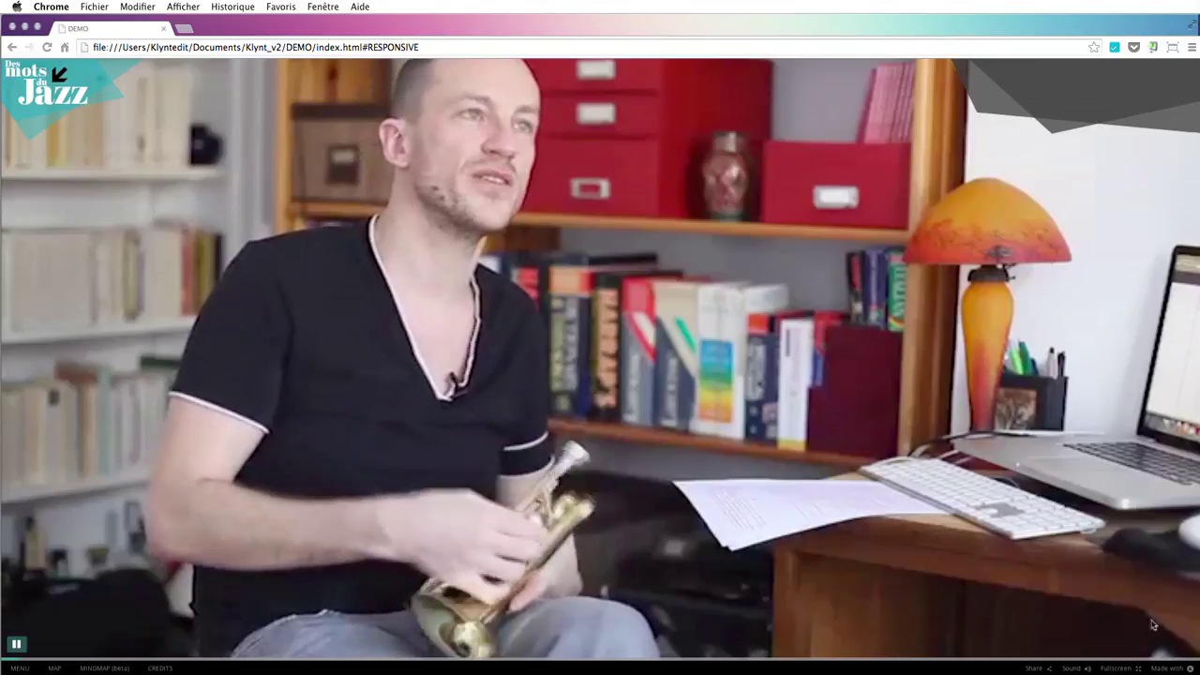
{"action": "left_click_drag", "start_coordinate": [966, 579], "coordinate": [338, 298]}
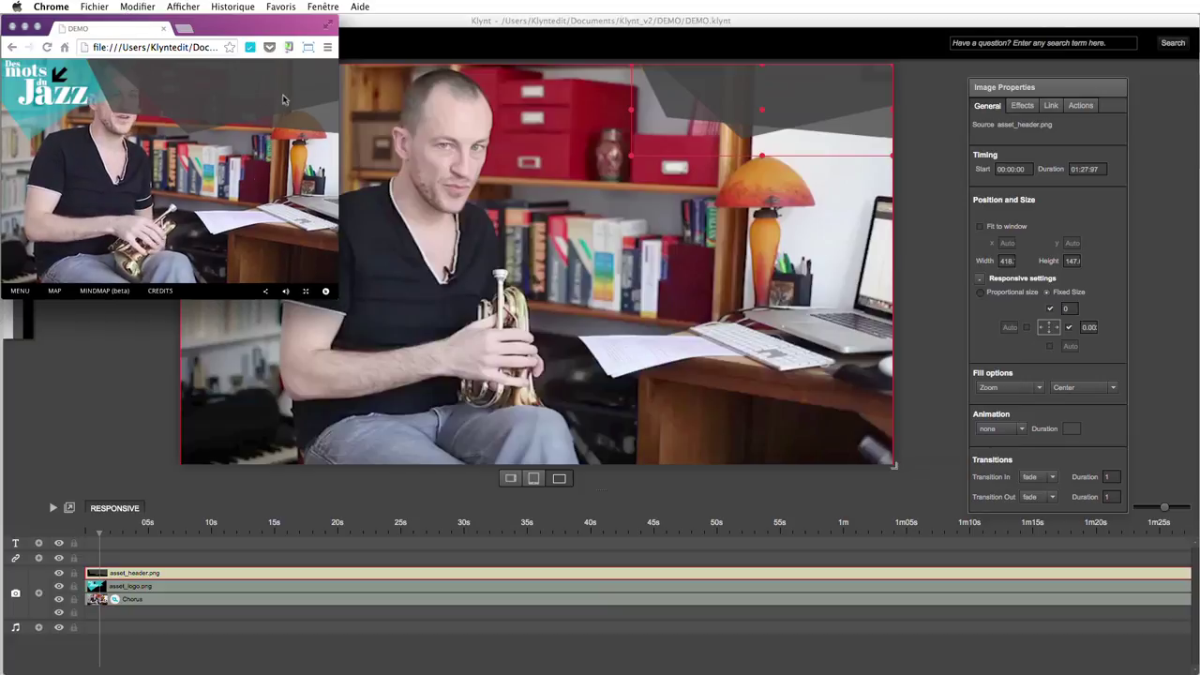
{"action": "left_click_drag", "start_coordinate": [336, 298], "coordinate": [235, 208]}
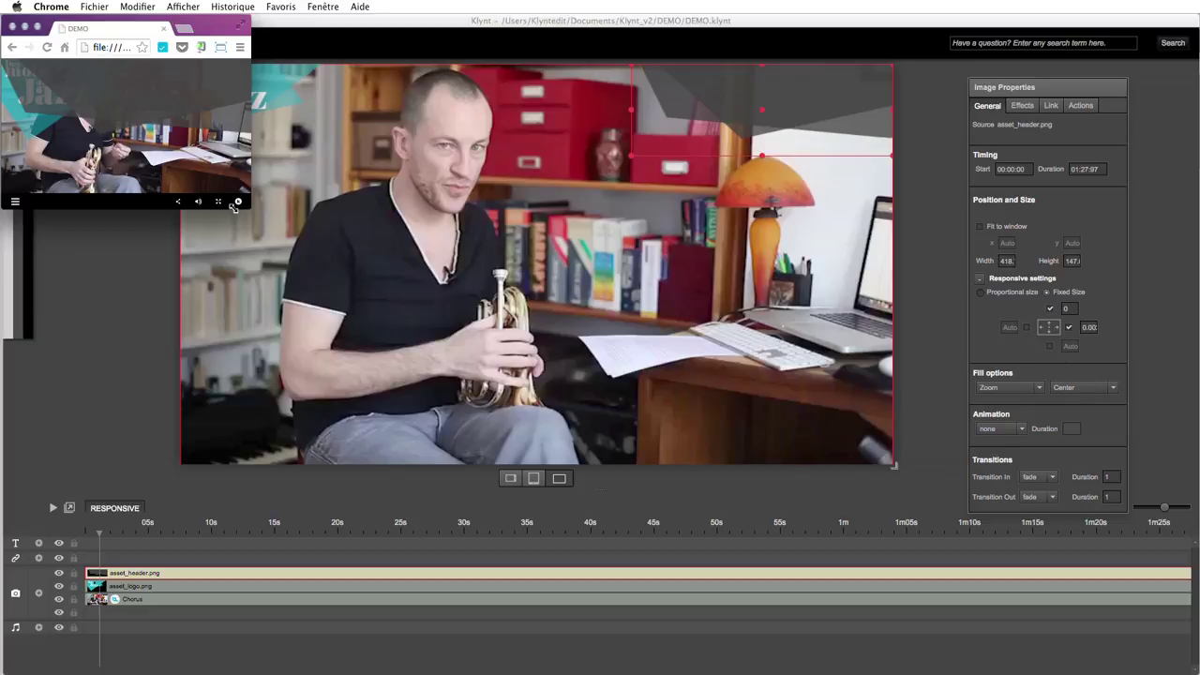
{"action": "left_click", "coordinate": [37, 26]}
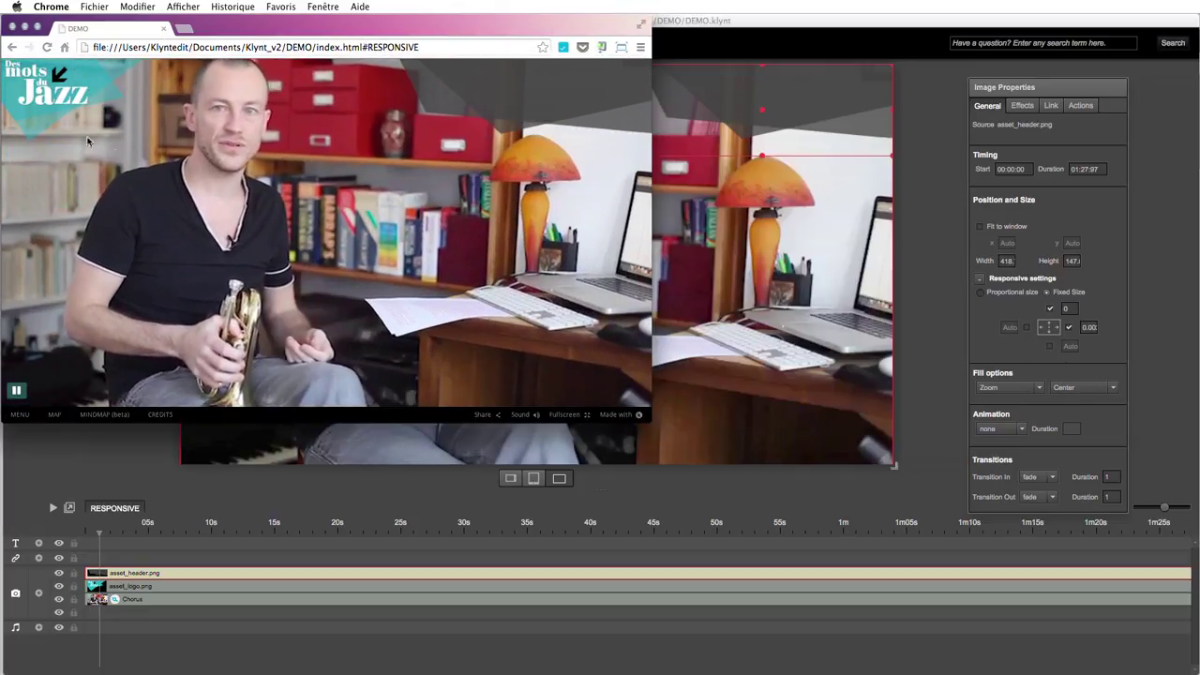
{"action": "mouse_move", "coordinate": [651, 422]}
{"action": "left_mouse_down"}
{"action": "mouse_move", "coordinate": [584, 422]}
{"action": "mouse_move", "coordinate": [662, 422]}
{"action": "left_mouse_up"}
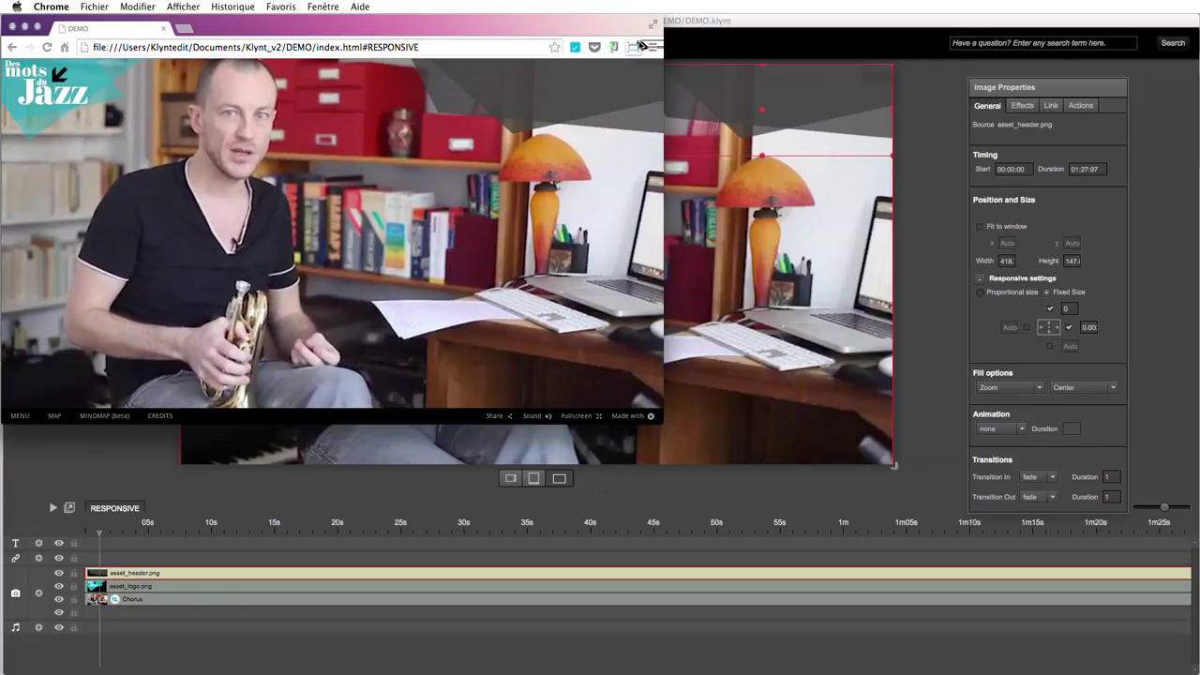
{"action": "left_click", "coordinate": [634, 46]}
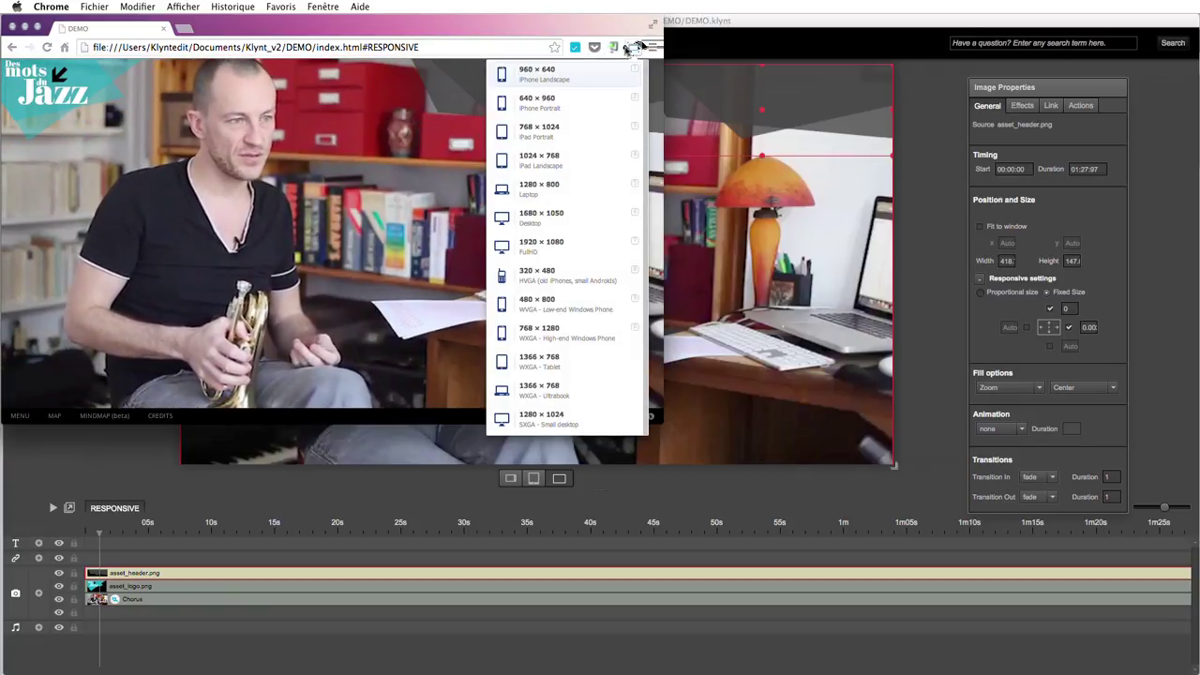
{"action": "left_click", "coordinate": [580, 71]}
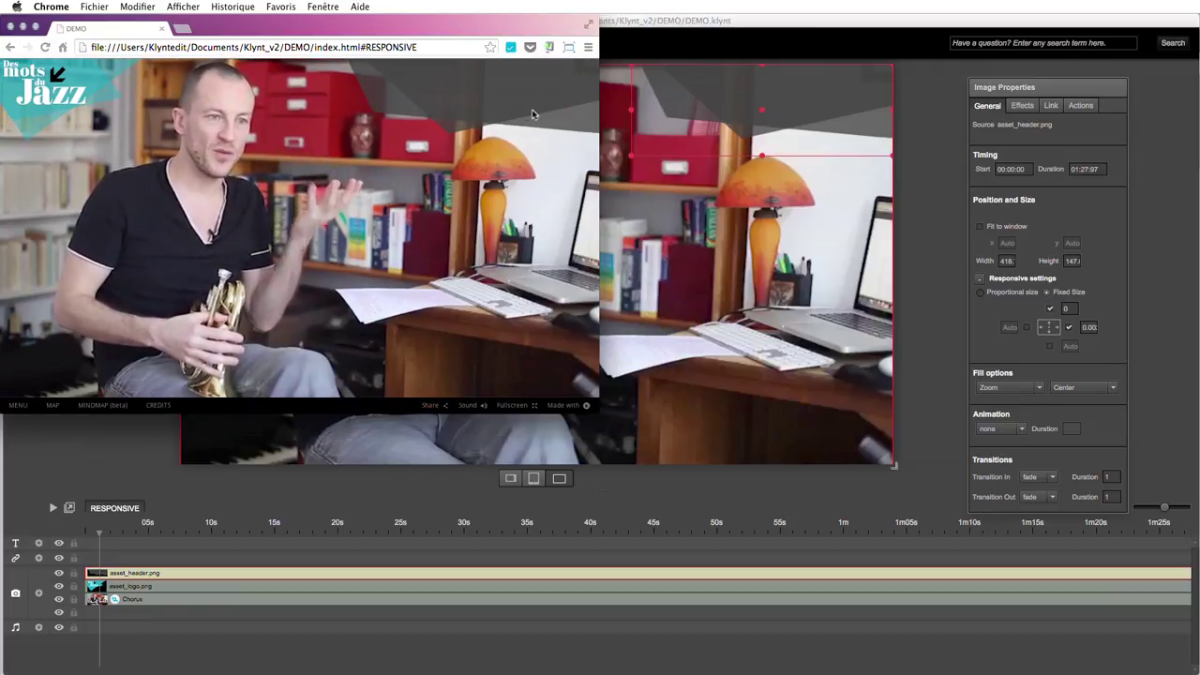
{"action": "left_click", "coordinate": [6, 26]}
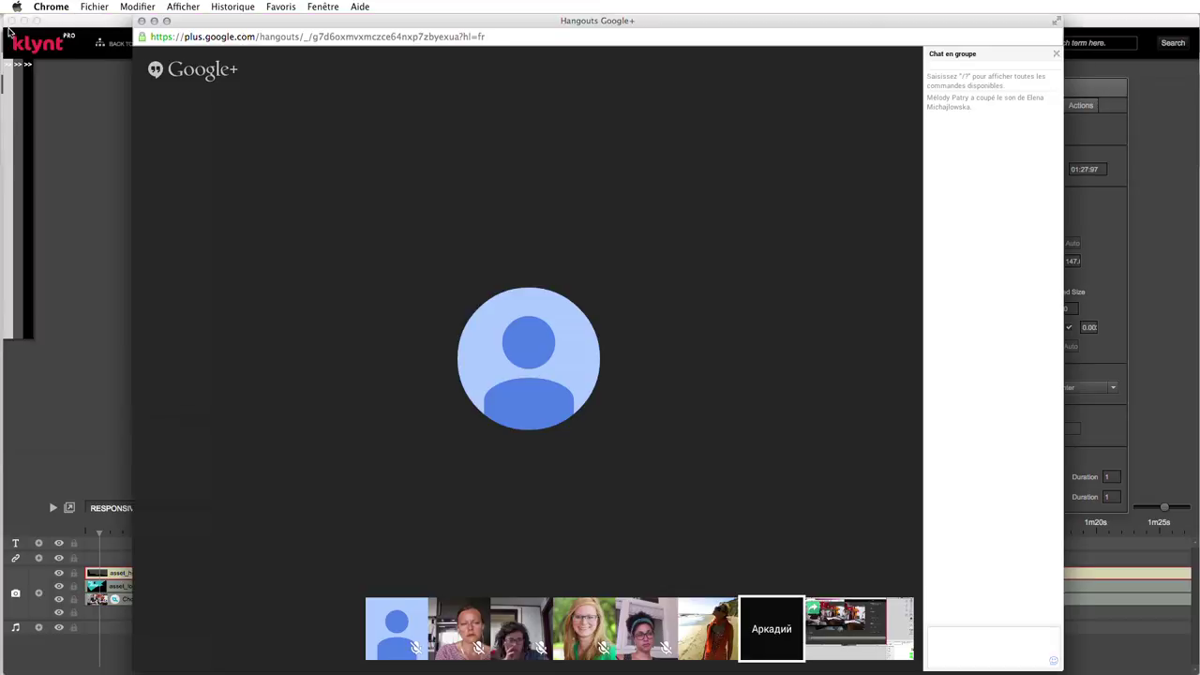
- Back in Klynt, switch the header image to Proportional size and open the browser preview
{"action": "left_click", "coordinate": [94, 398]}
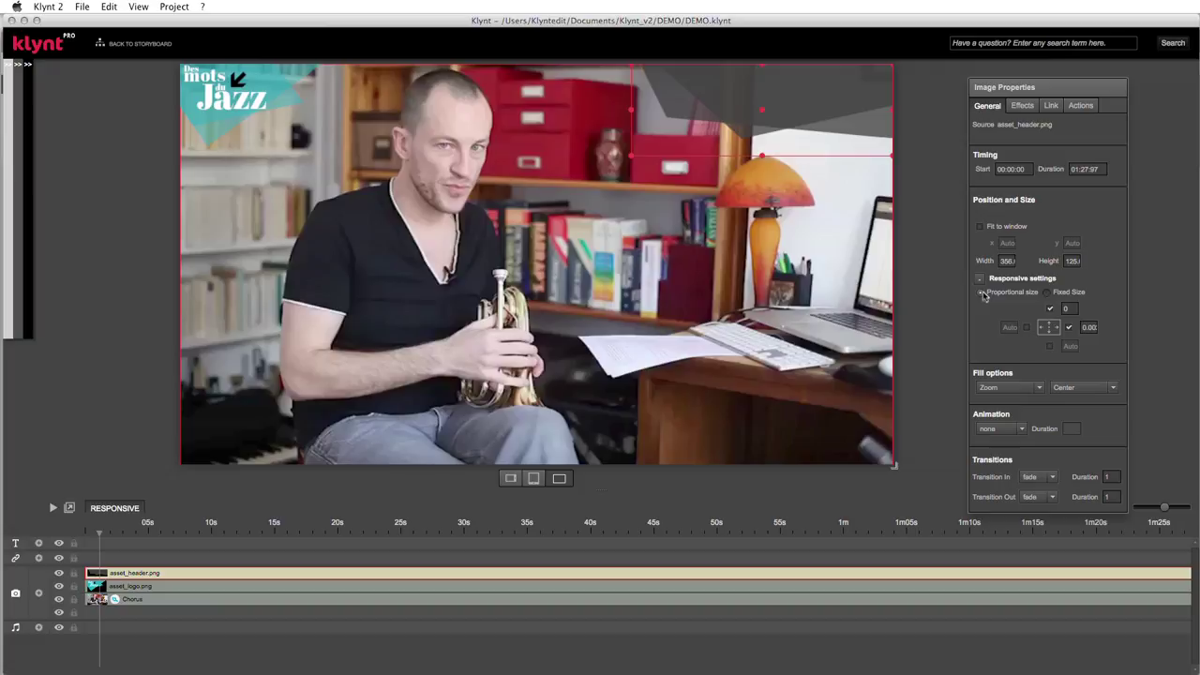
{"action": "key", "text": "super+s"}
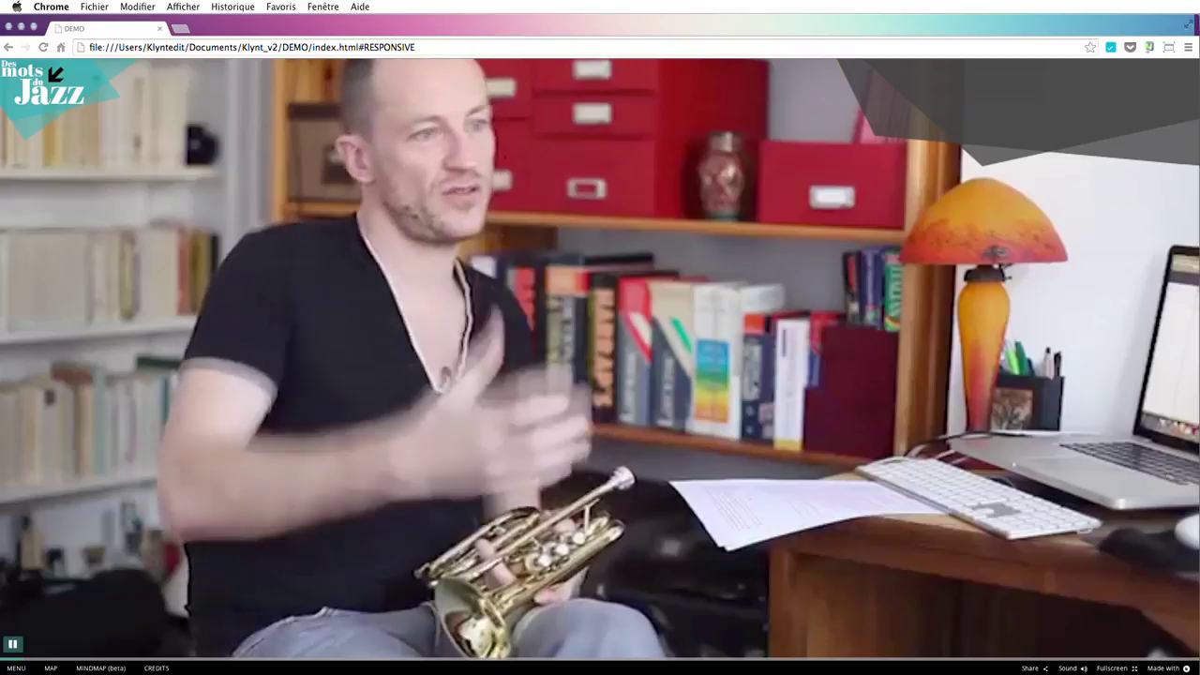
- Examine the proportional header in the preview with the window shrunk and enlarged, close the preview and return to Klynt
{"action": "left_click_drag", "start_coordinate": [1198, 673], "coordinate": [241, 221]}
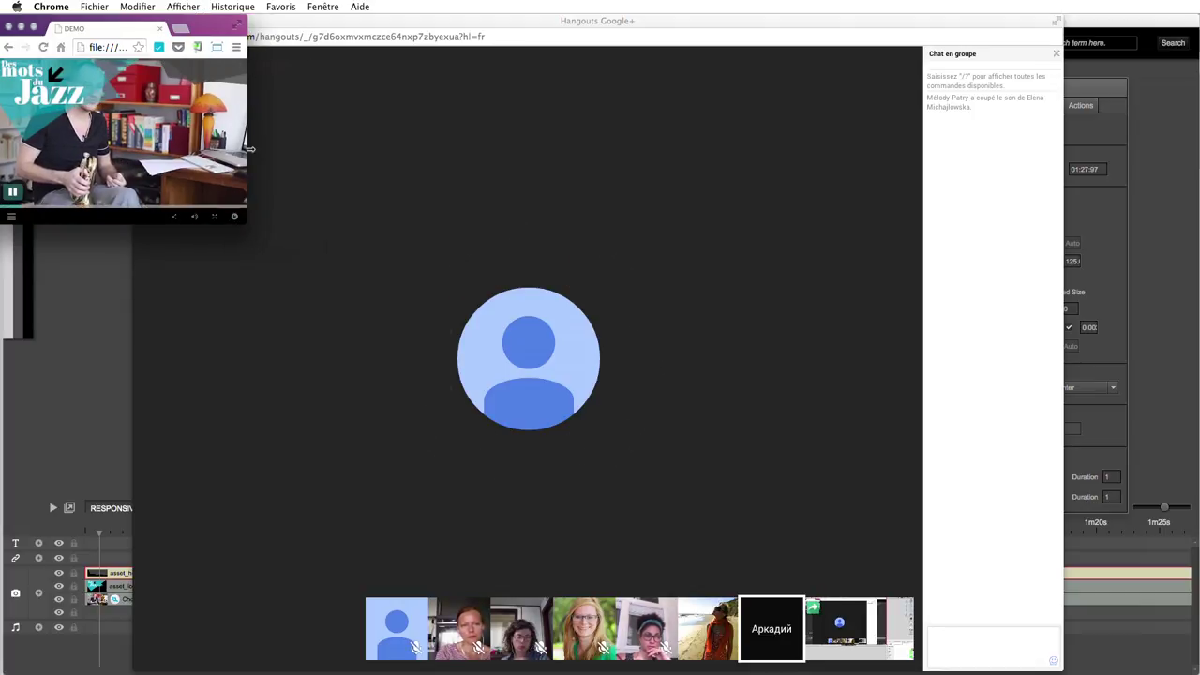
{"action": "left_click_drag", "start_coordinate": [247, 216], "coordinate": [1002, 557]}
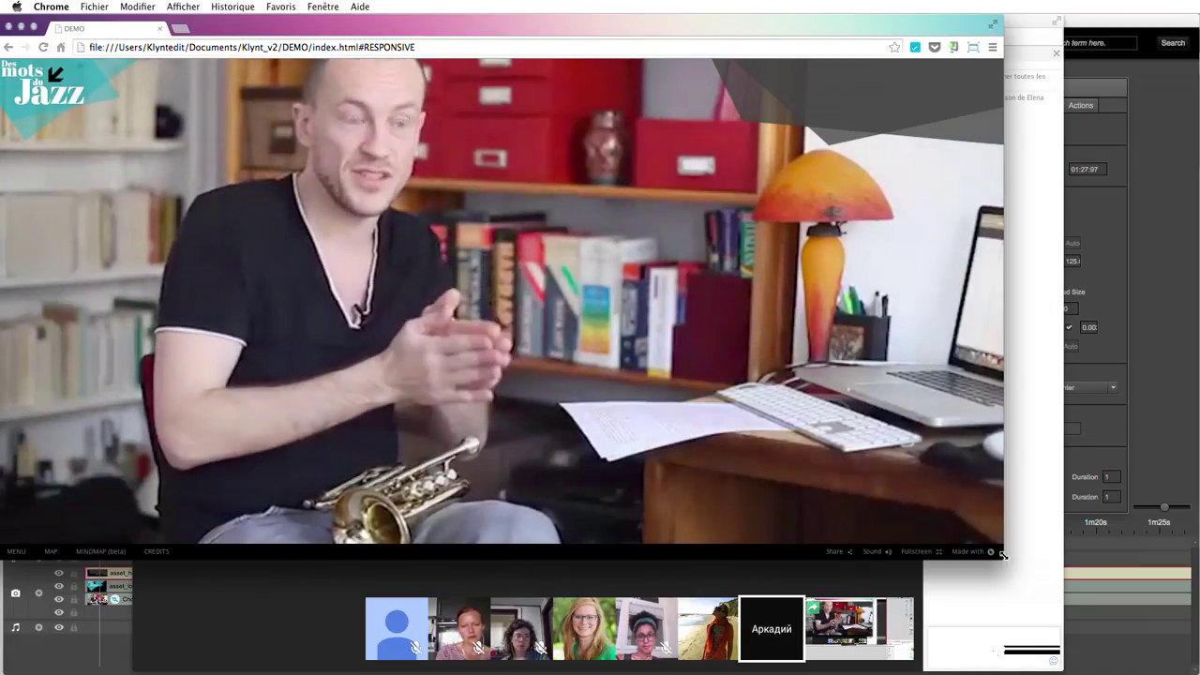
{"action": "left_click", "coordinate": [9, 27]}
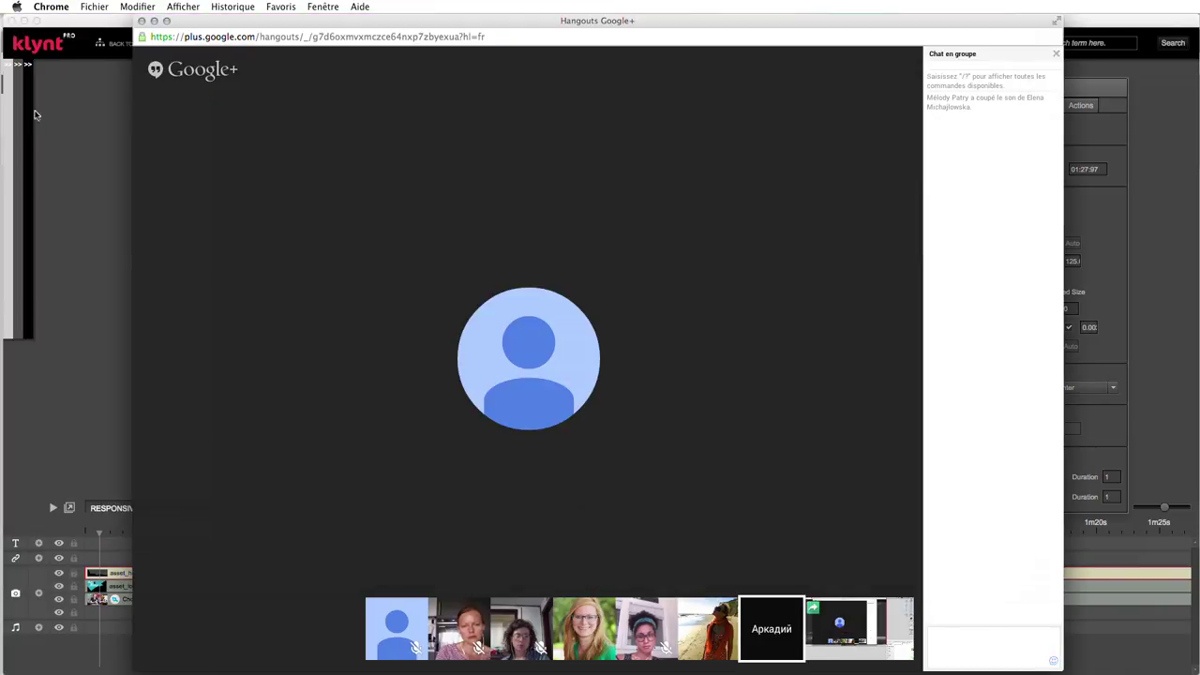
{"action": "left_click", "coordinate": [42, 427]}
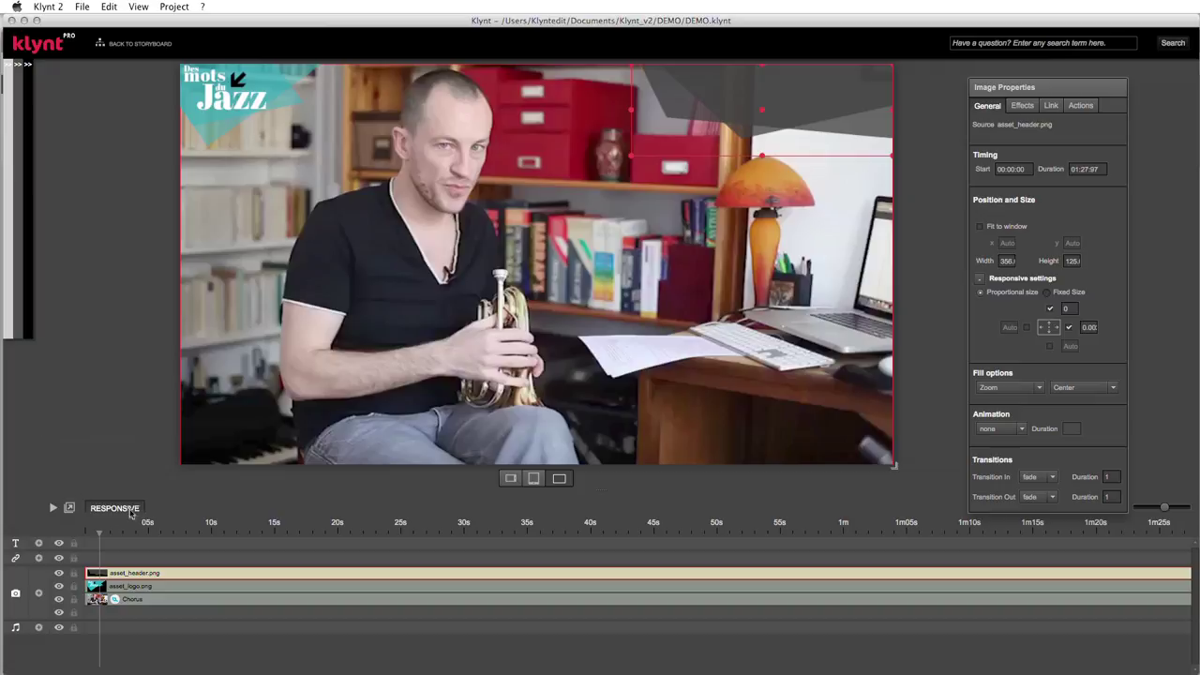
- Add a text clip to the text track, starting at 00:00:00 with a duration of 00:10:14
{"action": "right_click", "coordinate": [101, 546]}
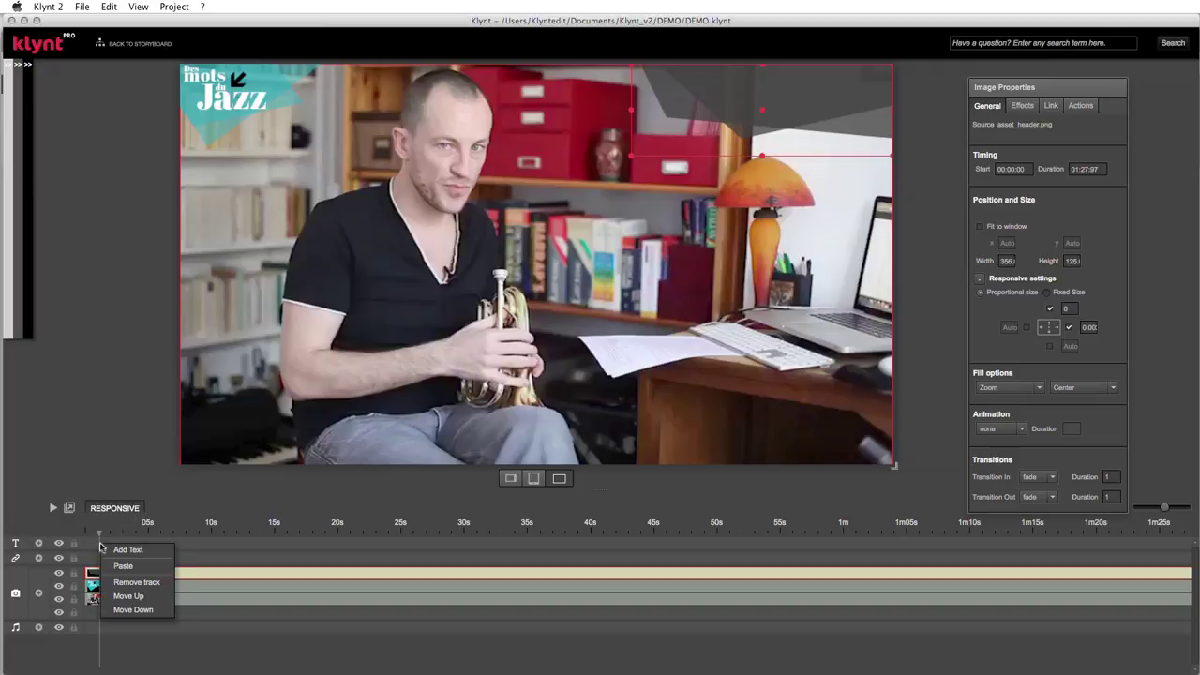
{"action": "left_click", "coordinate": [122, 550]}
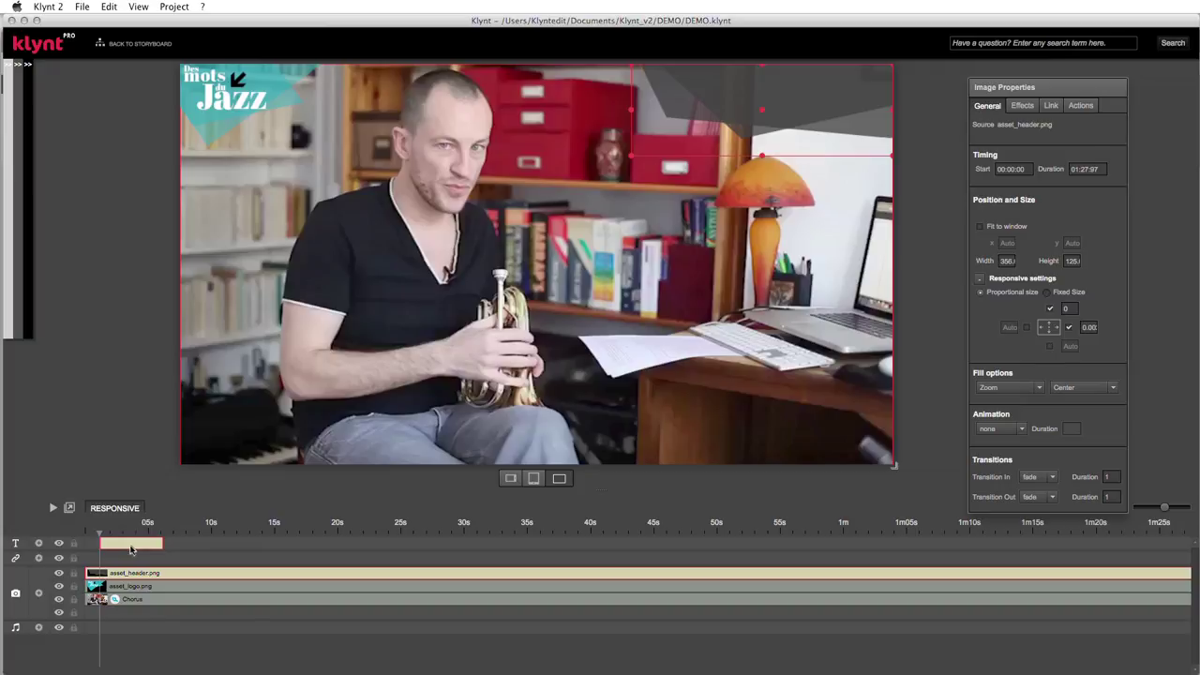
{"action": "left_click_drag", "start_coordinate": [146, 544], "coordinate": [212, 546]}
- Replace the placeholder text with "this is a Klynt webinar about responsive design !" and nudge the text box slightly up on the stage
{"action": "double_click", "coordinate": [478, 242]}
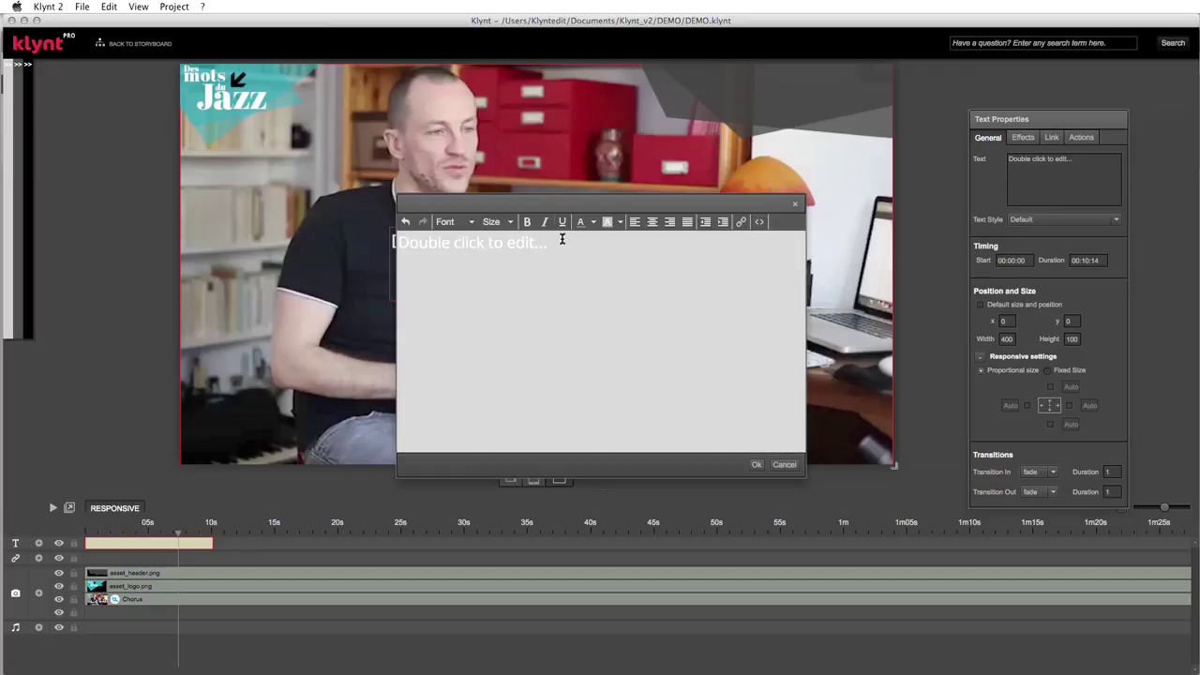
{"action": "left_click_drag", "start_coordinate": [561, 243], "coordinate": [403, 238]}
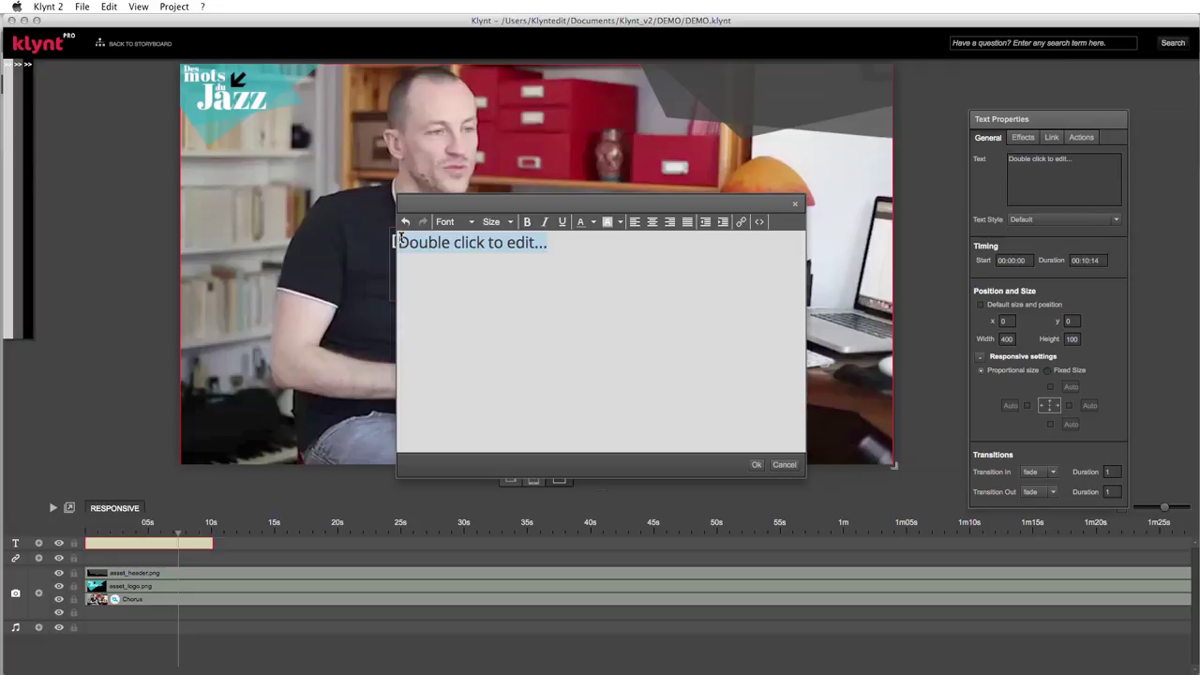
{"action": "key", "text": "BackSpace"}
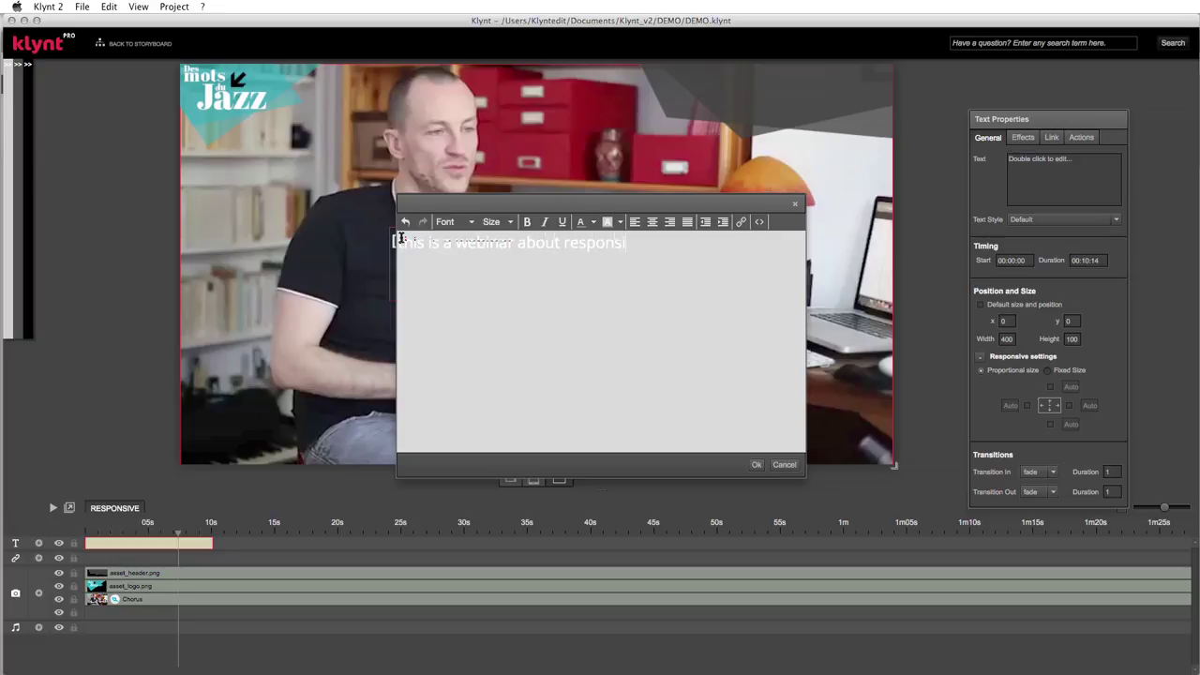
{"action": "type", "text": "n !"}
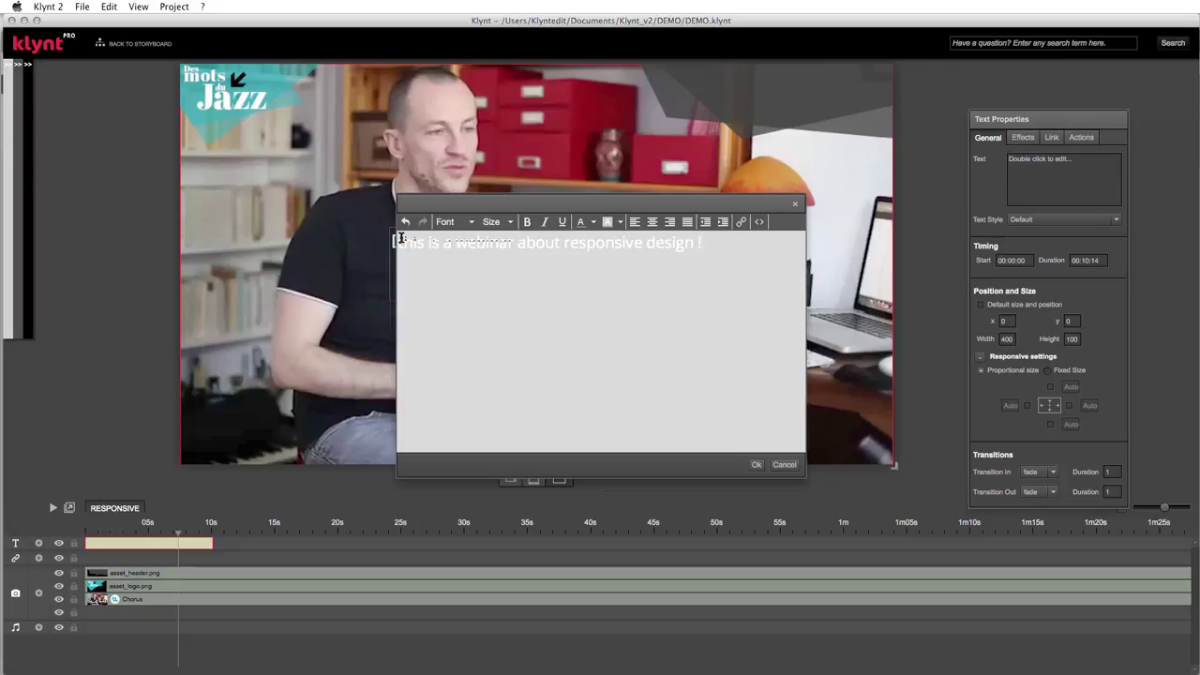
{"action": "left_click", "coordinate": [453, 243]}
{"action": "type", "text": "klynt"}
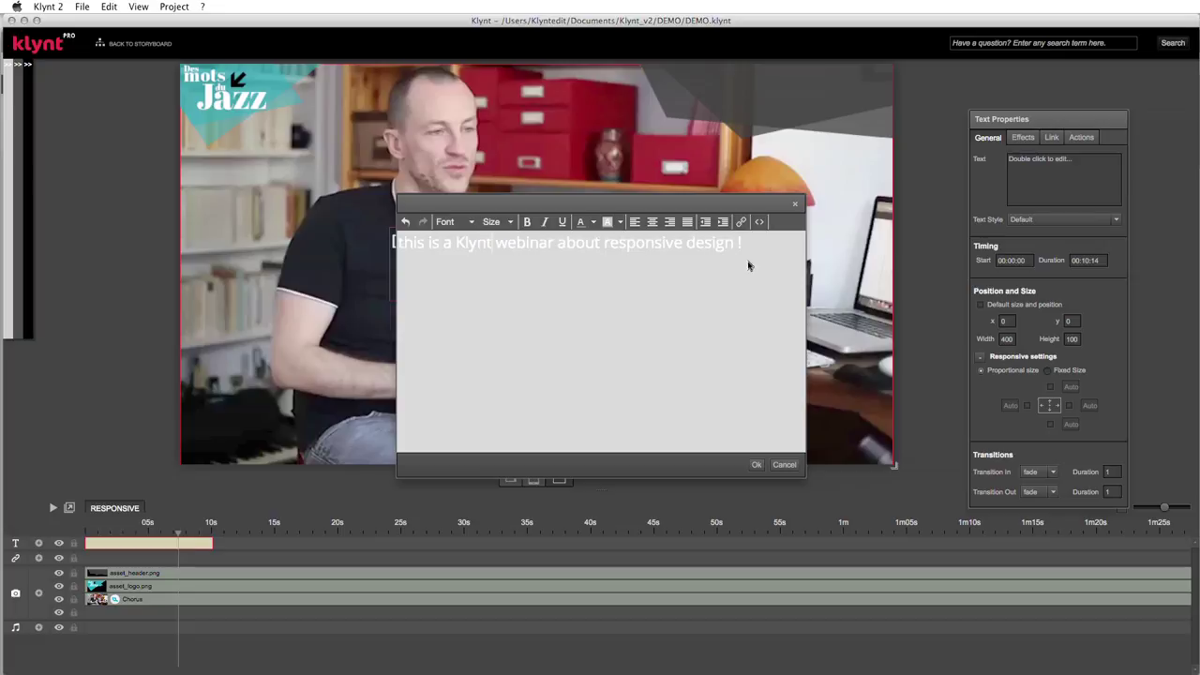
{"action": "left_click", "coordinate": [759, 466]}
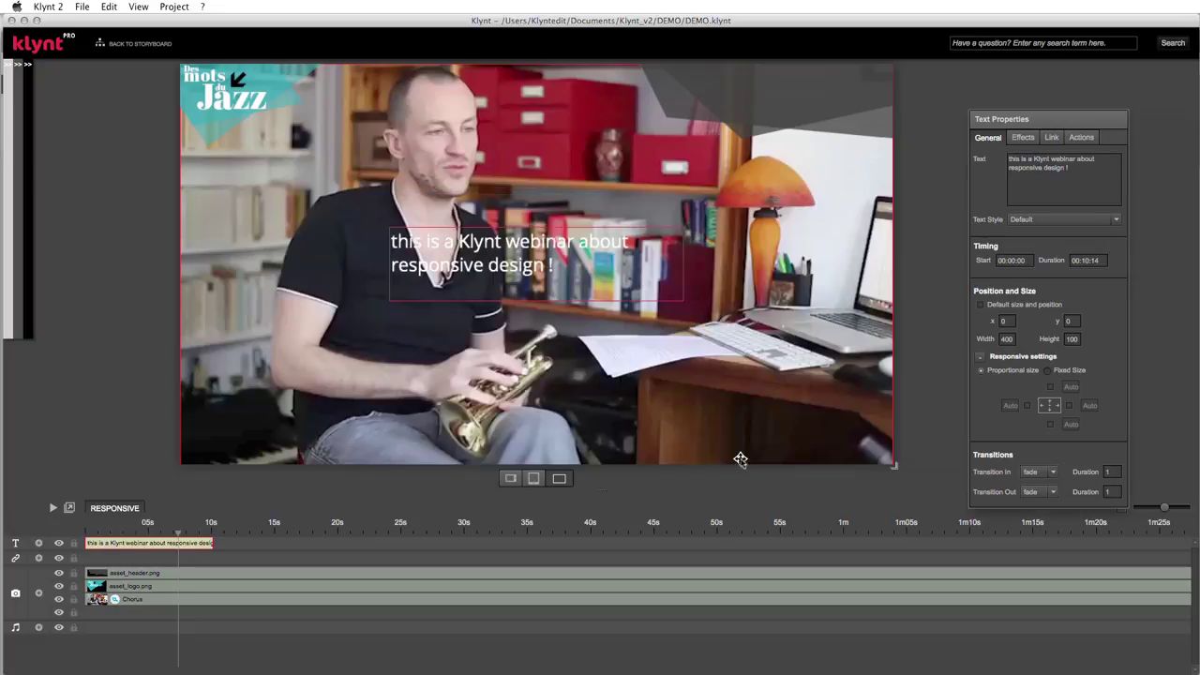
{"action": "left_click_drag", "start_coordinate": [495, 259], "coordinate": [496, 255]}
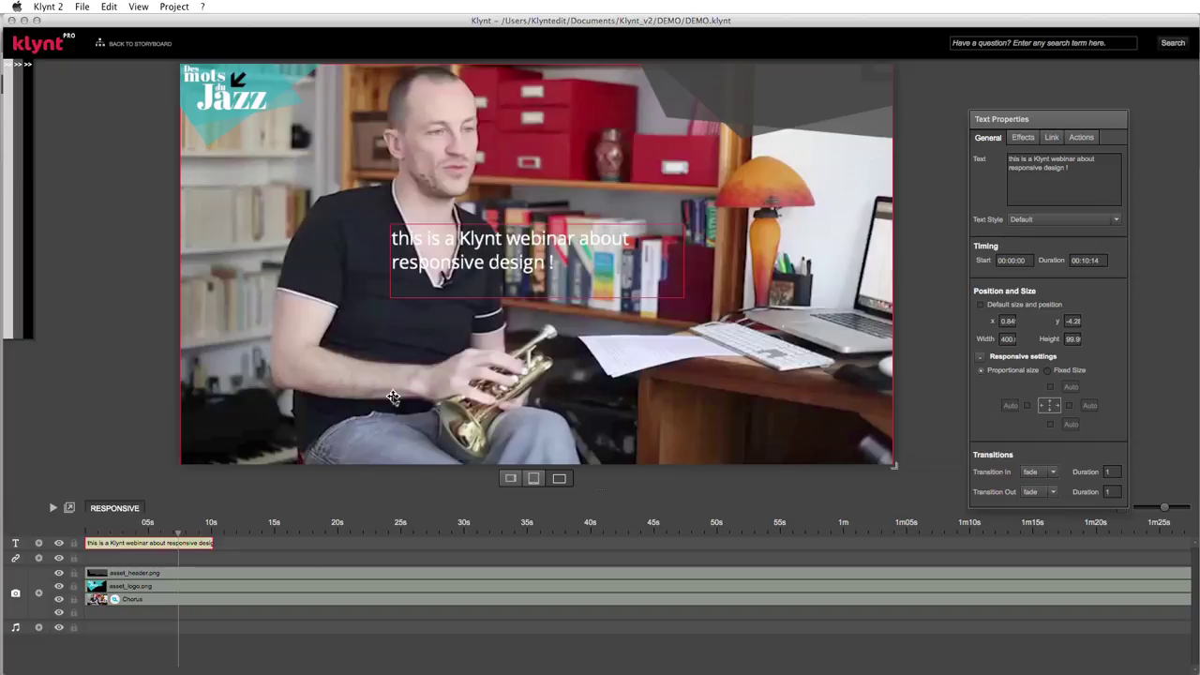
- Duplicate the text clip and change the copy's text to "but responsive ain't that easy buddy!"
{"action": "right_click", "coordinate": [161, 544]}
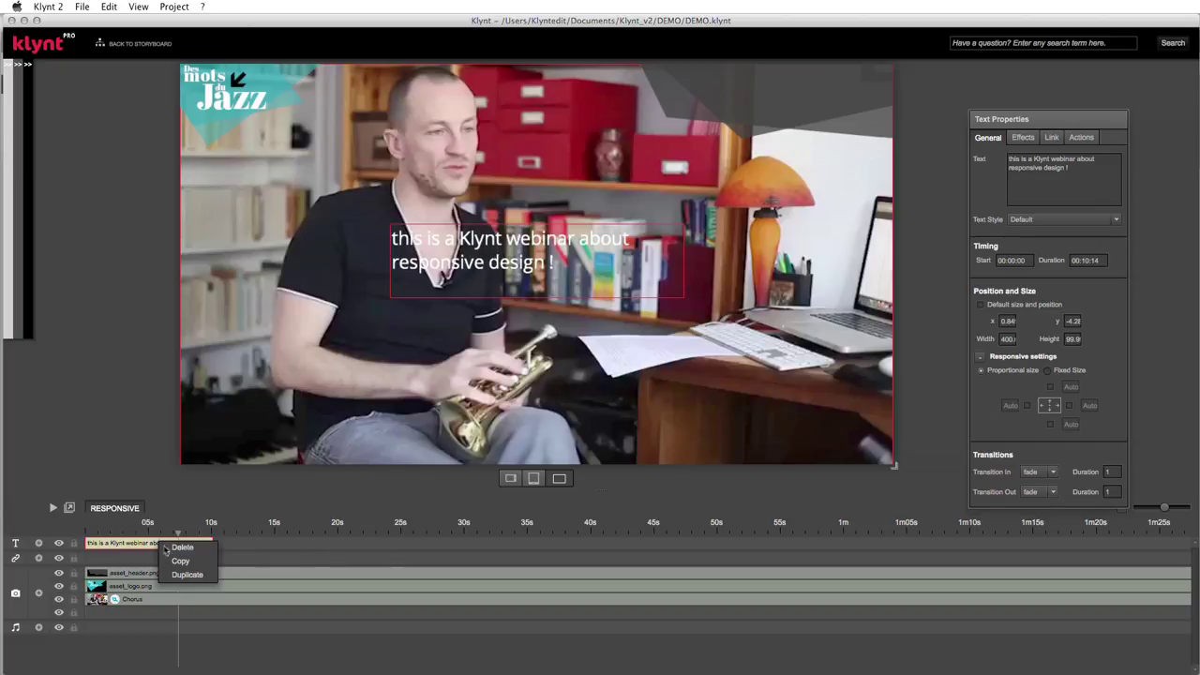
{"action": "left_click", "coordinate": [193, 575]}
{"action": "double_click", "coordinate": [235, 542]}
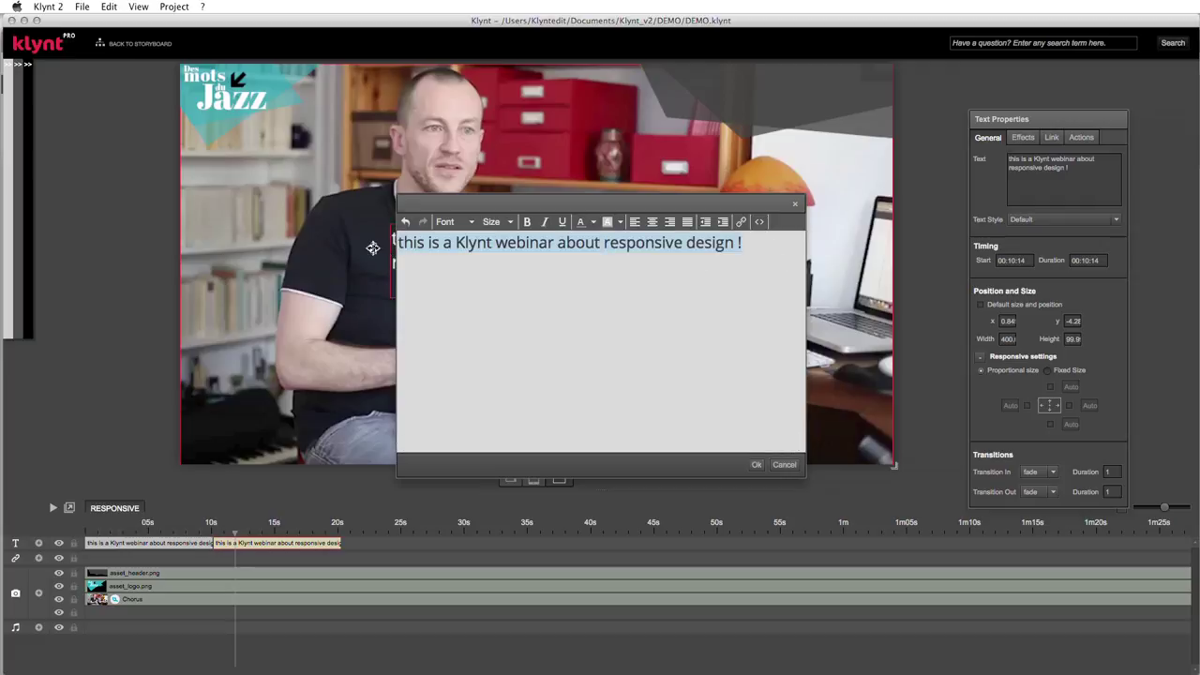
{"action": "key", "text": "BackSpace"}
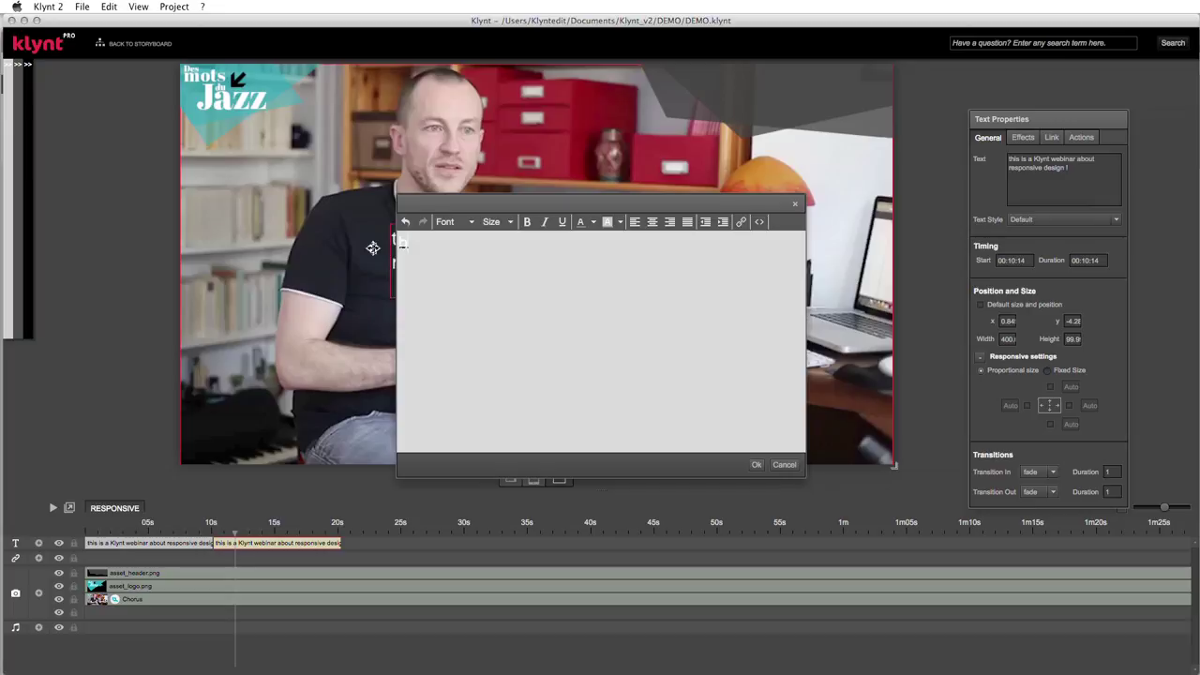
{"action": "type", "text": "esponsive ain't t"}
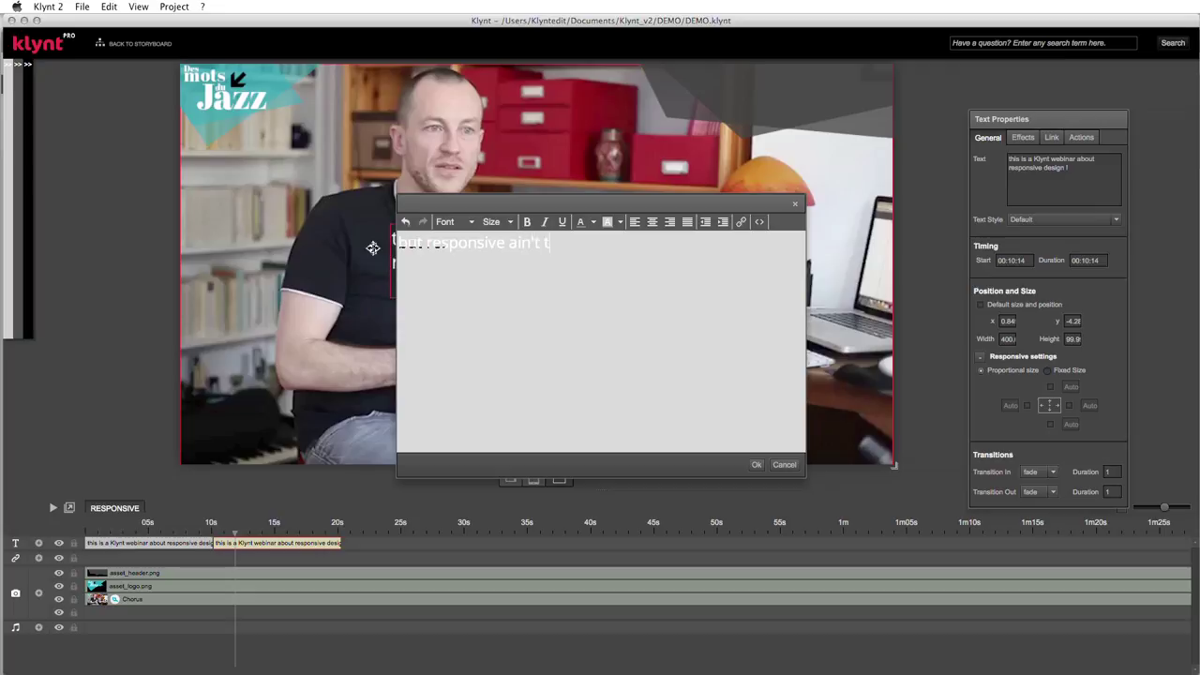
{"action": "type", "text": "hat easy buddy!"}
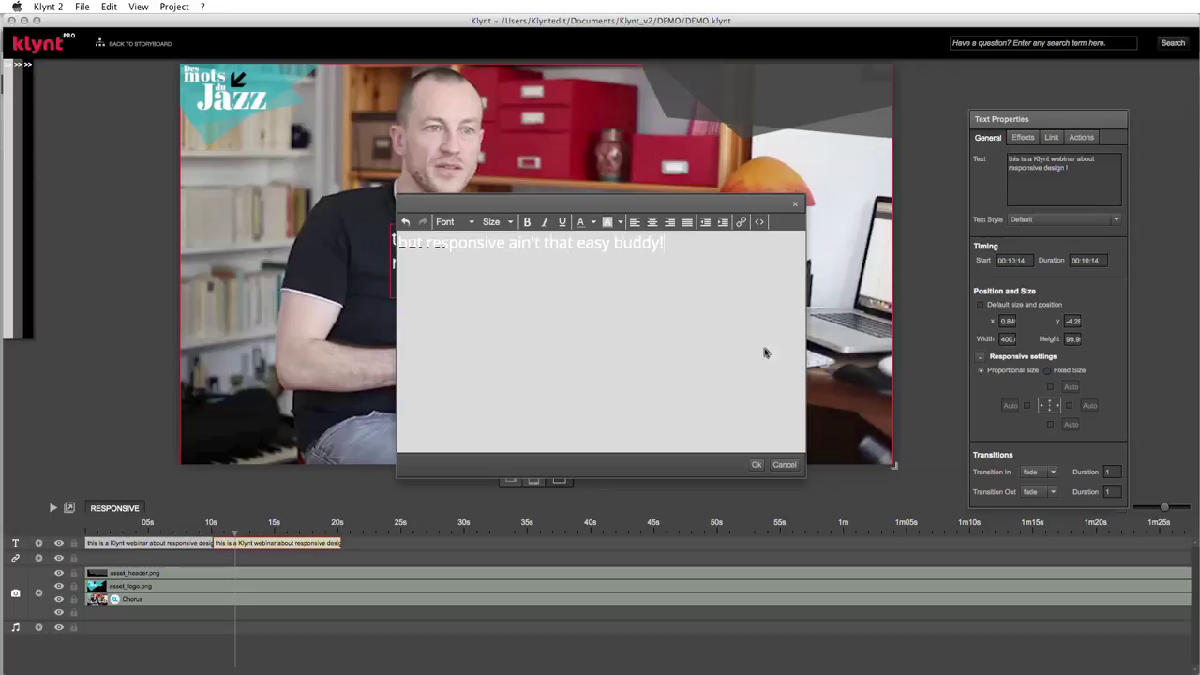
{"action": "left_click", "coordinate": [756, 465]}
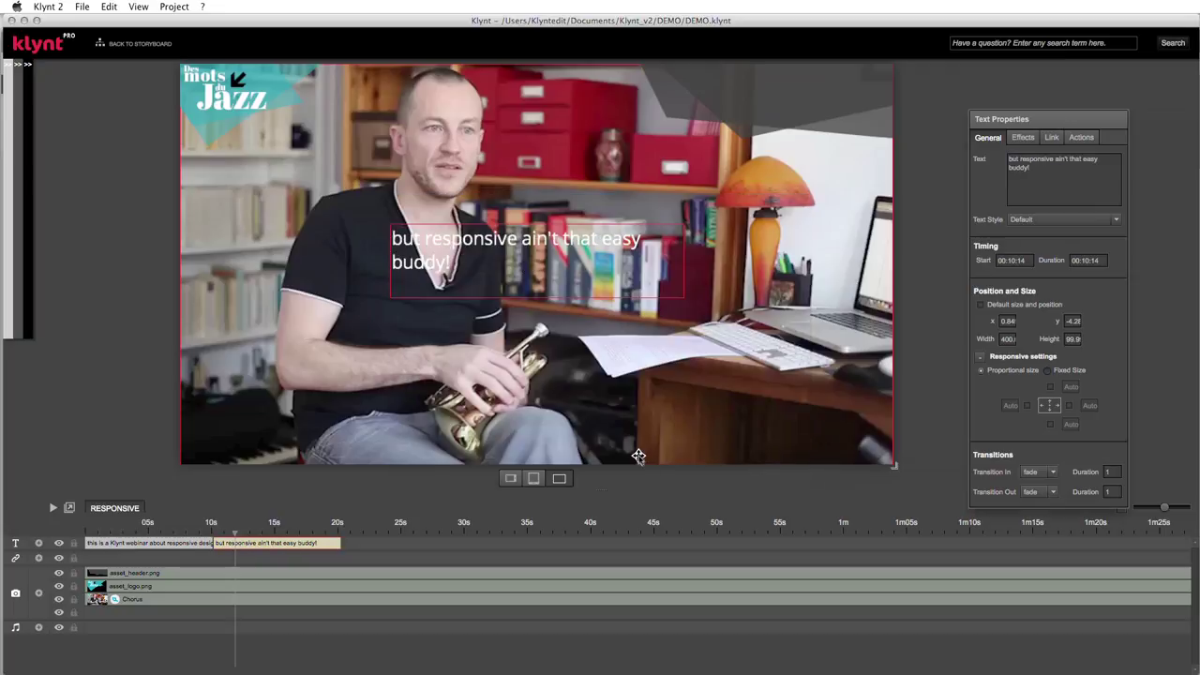
- Duplicate the second text clip and change the copy's text to "yet it's great and it really makes my work look good!"
{"action": "right_click", "coordinate": [291, 543]}
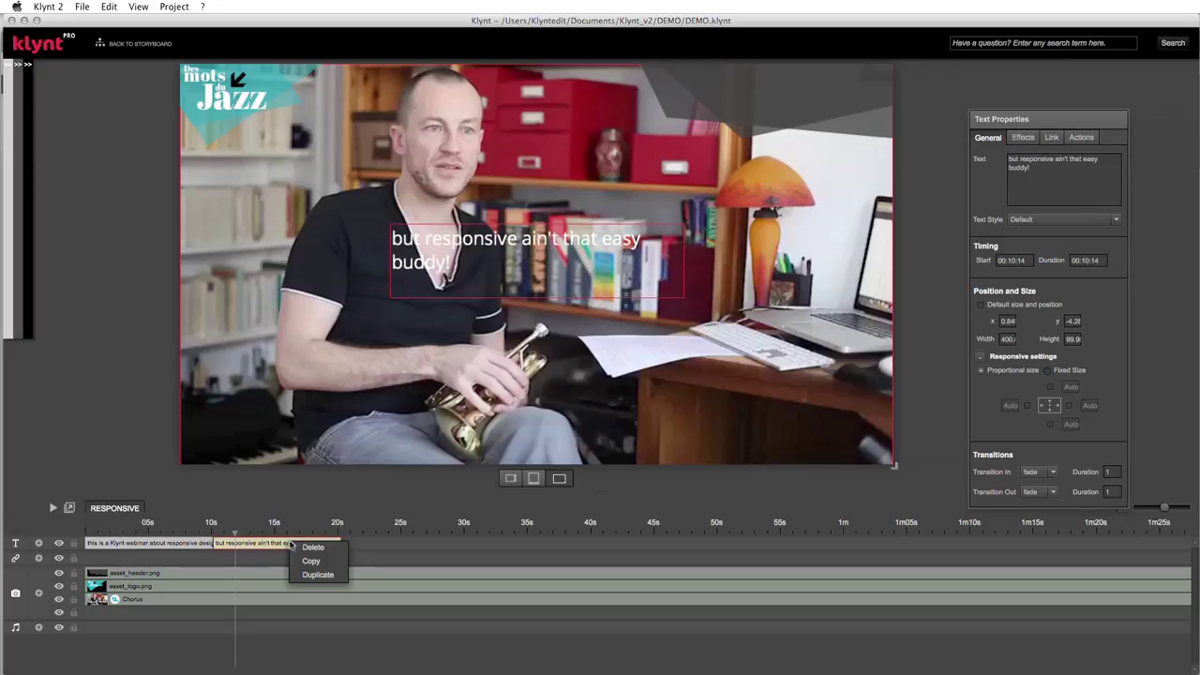
{"action": "left_click", "coordinate": [314, 576]}
{"action": "double_click", "coordinate": [402, 544]}
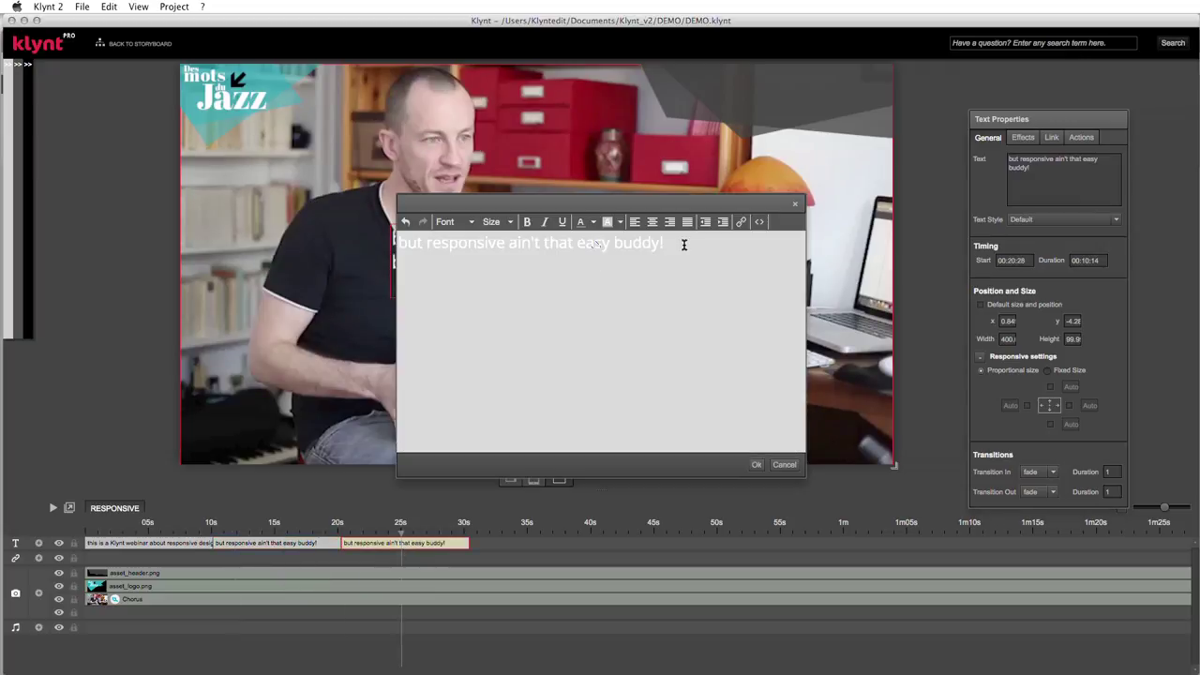
{"action": "type", "text": "yet i"}
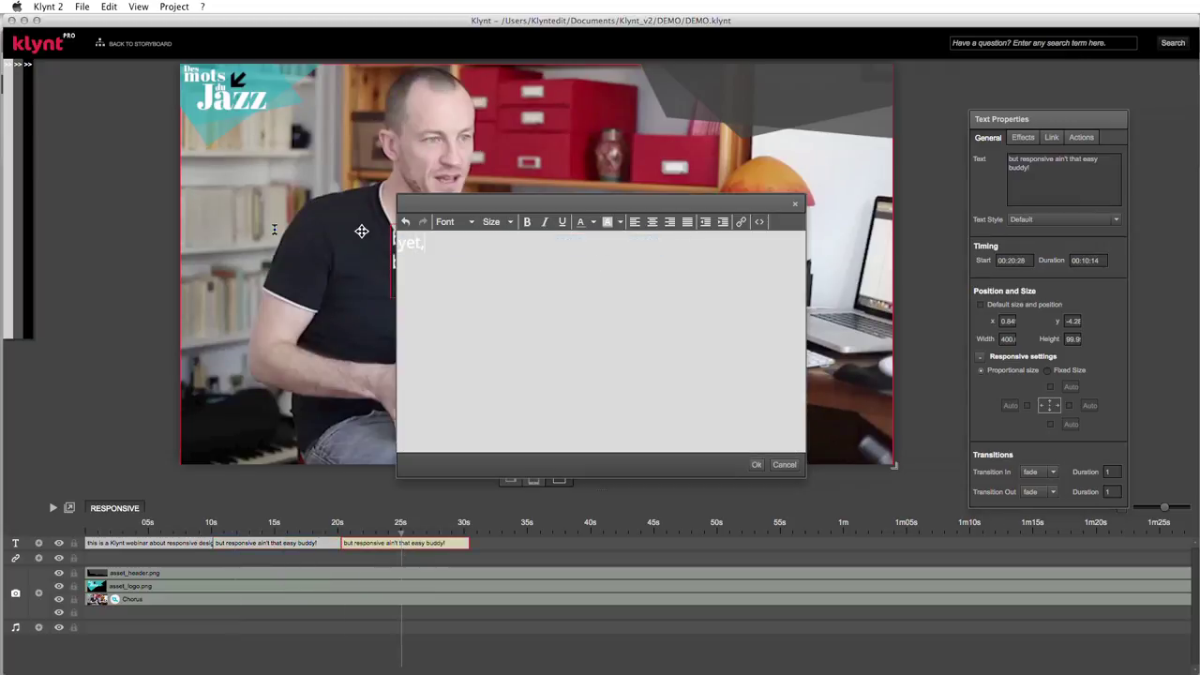
{"action": "type", "text": "t's great"}
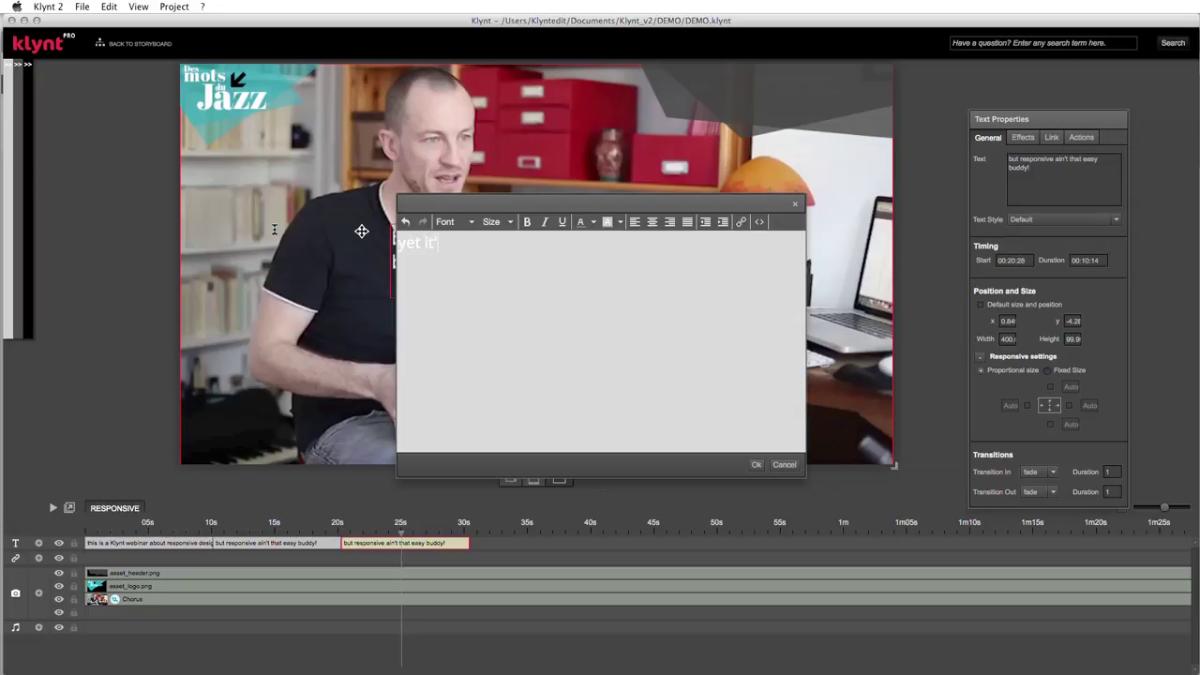
{"action": "type", "text": " and it really makes my w"}
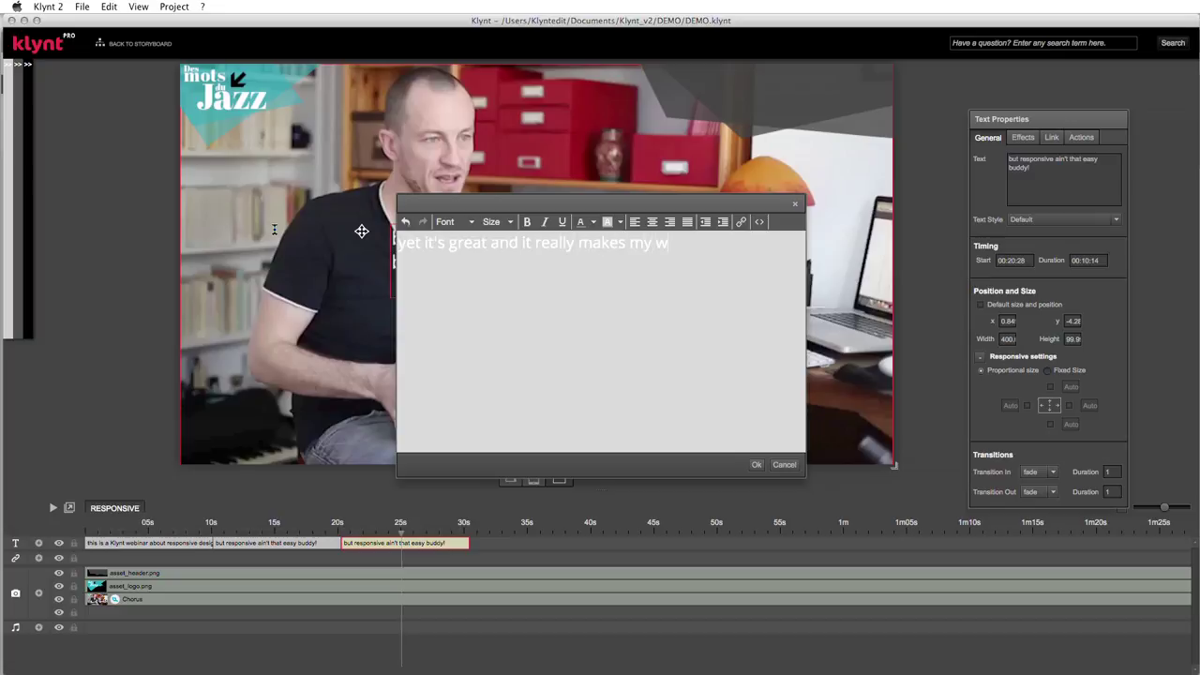
{"action": "type", "text": "ork look good!"}
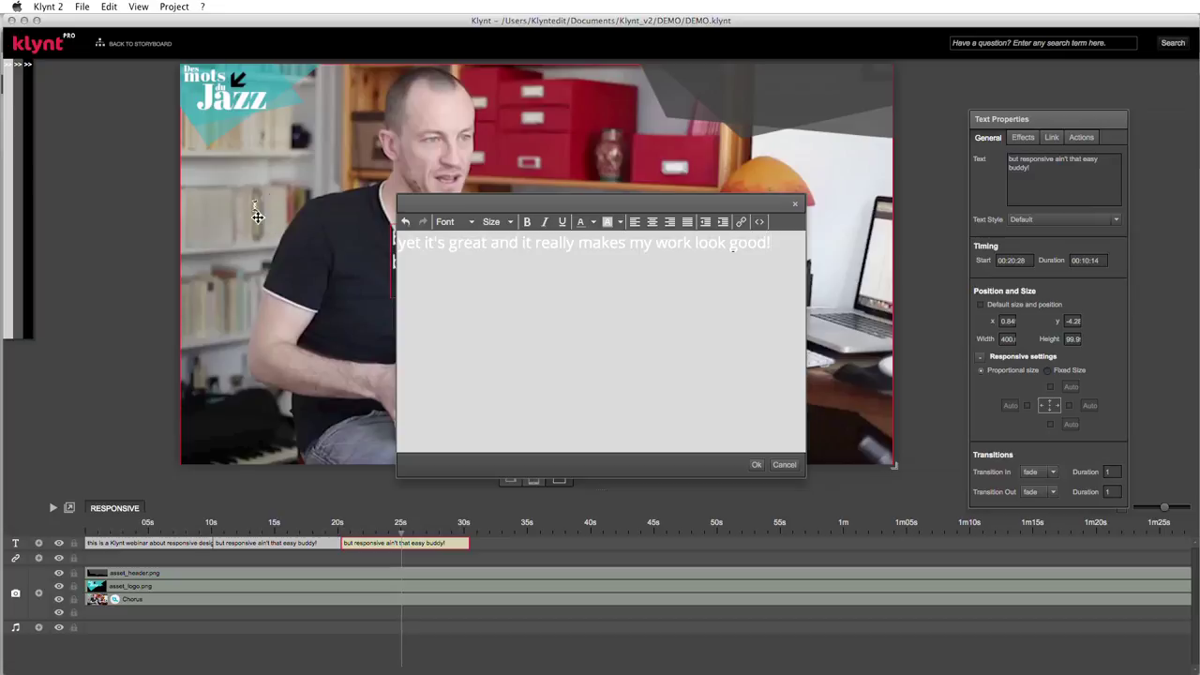
{"action": "left_click", "coordinate": [756, 466]}
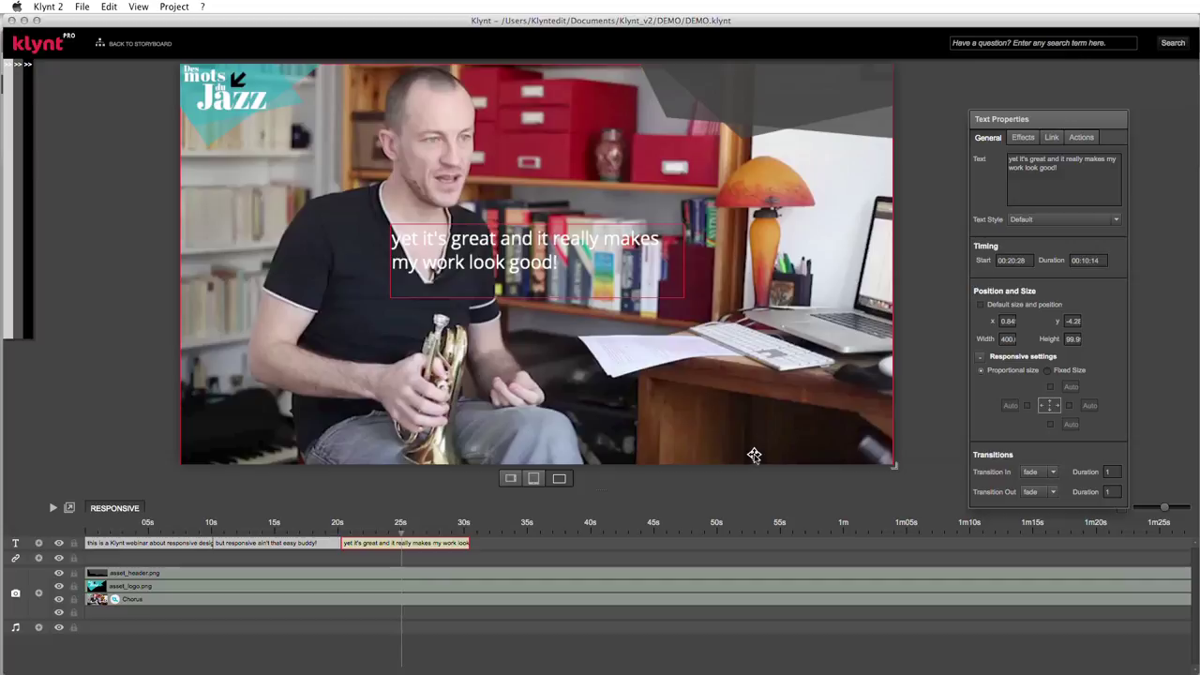
- Open the project's design settings and review the text styles, button styles and fonts
{"action": "left_click", "coordinate": [164, 545]}
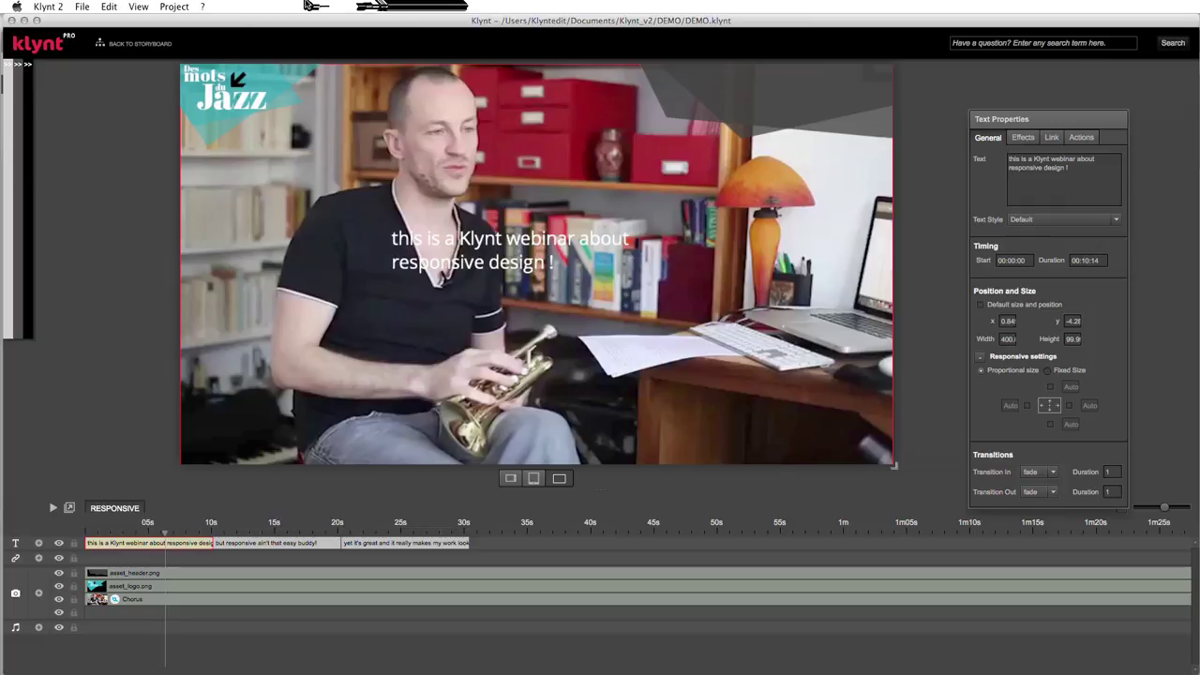
{"action": "left_click", "coordinate": [175, 6]}
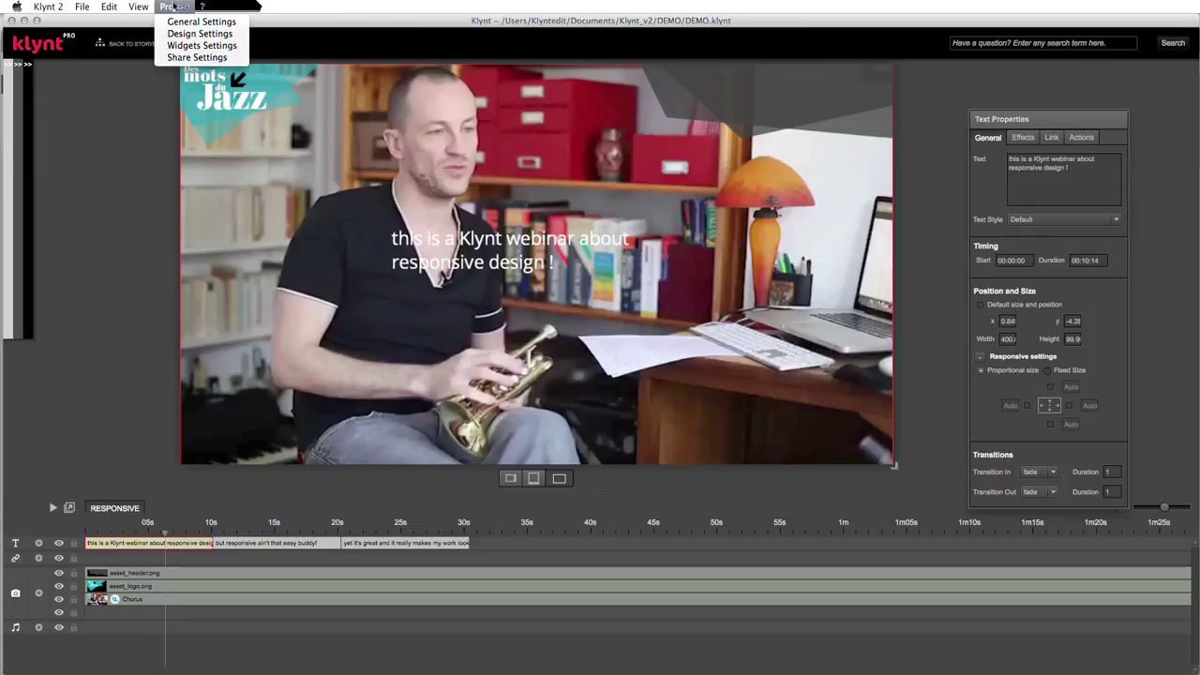
{"action": "left_click", "coordinate": [184, 34]}
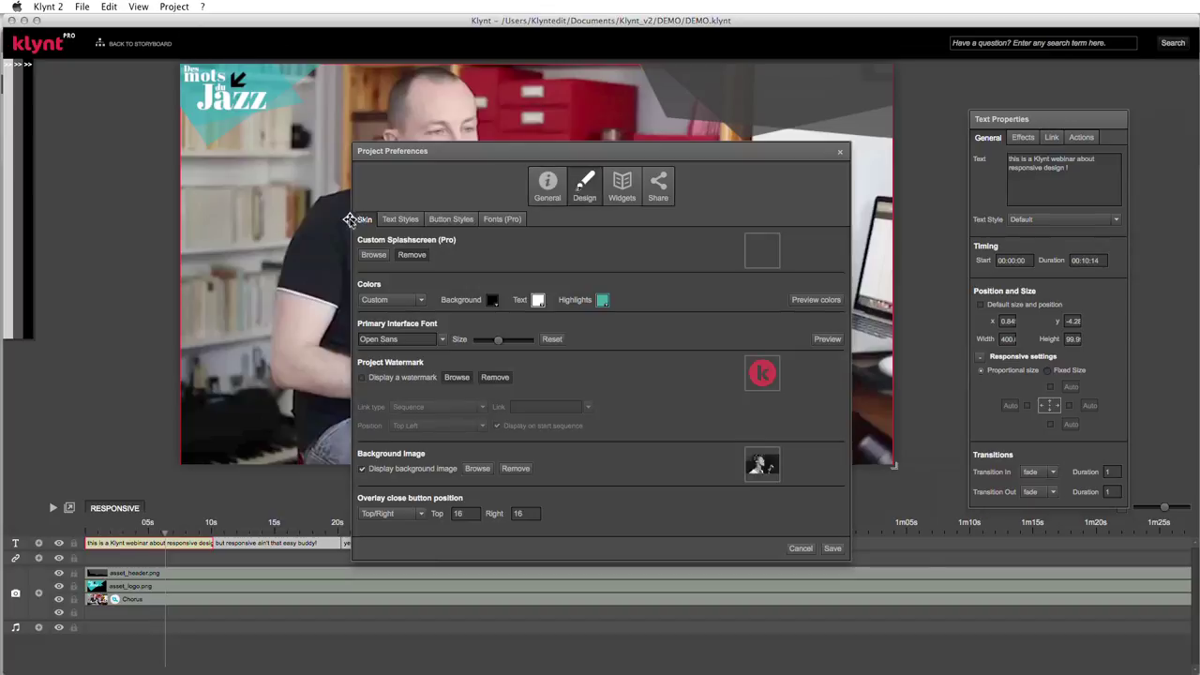
{"action": "left_click", "coordinate": [411, 223]}
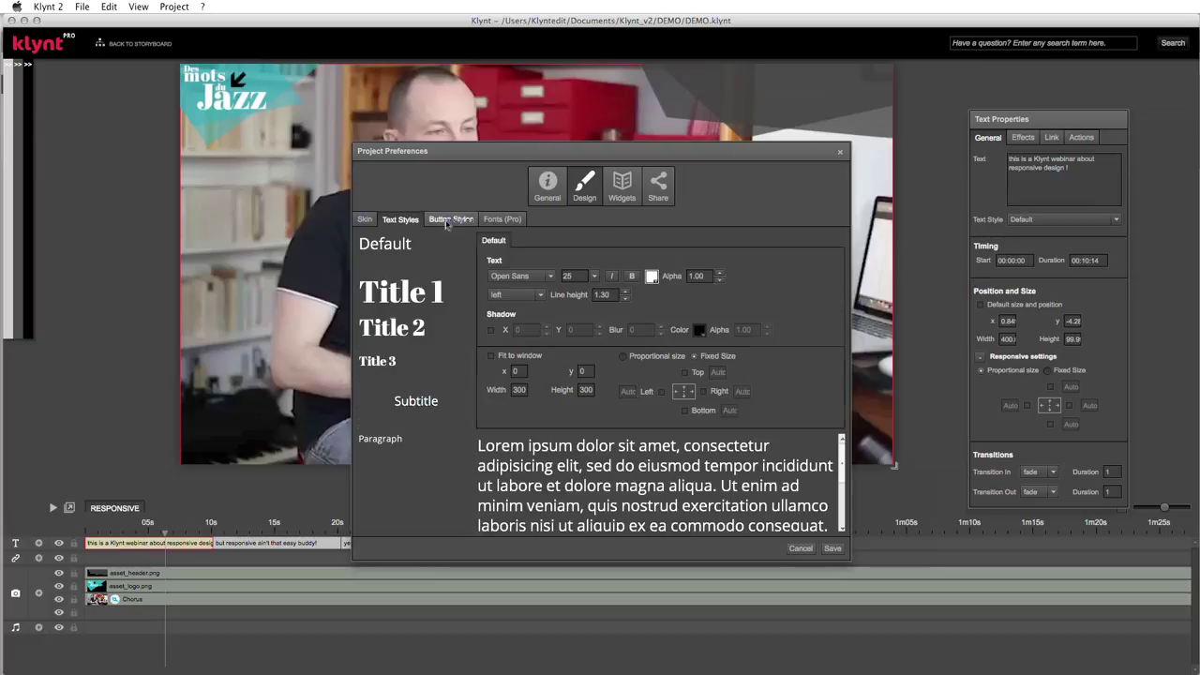
{"action": "left_click", "coordinate": [449, 222]}
{"action": "left_click", "coordinate": [511, 220]}
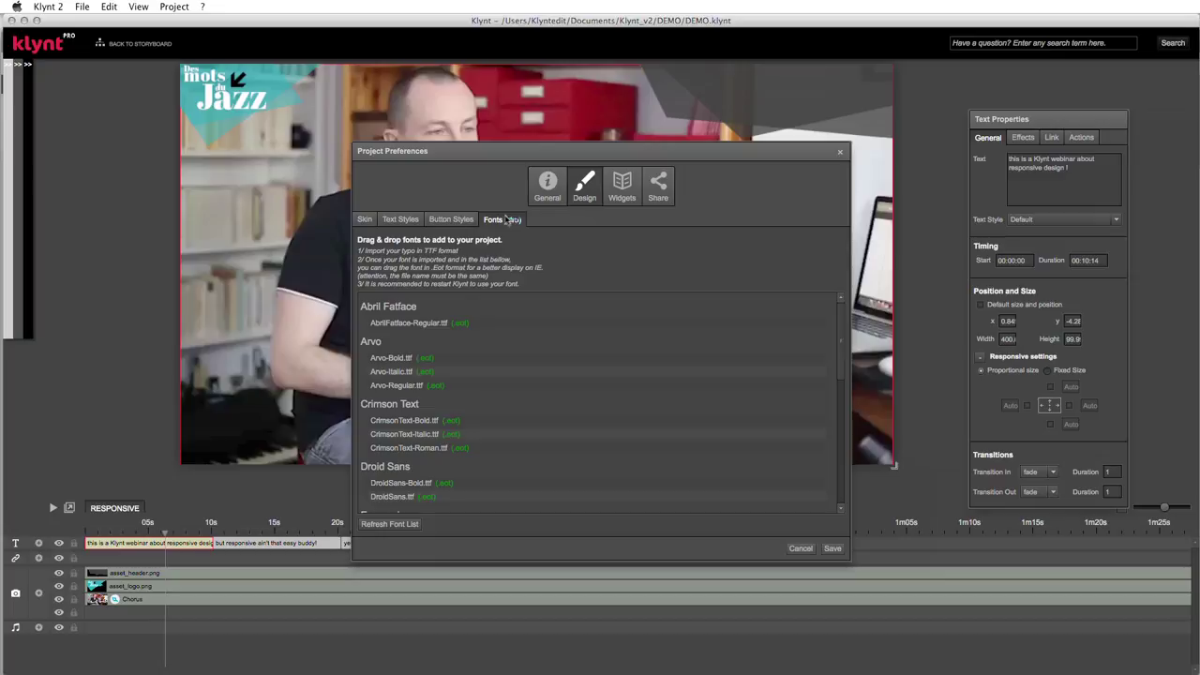
- Set the Subtitle text style's font to Crimson Text at size 24
{"action": "left_click", "coordinate": [398, 219]}
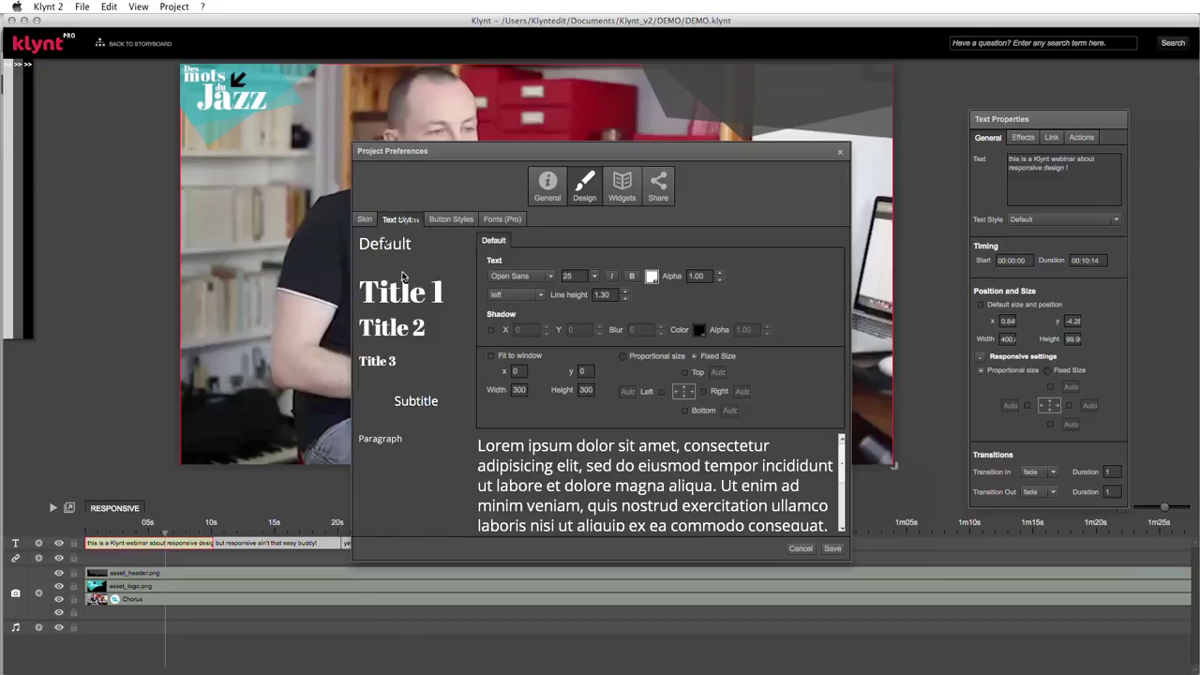
{"action": "left_click", "coordinate": [408, 403]}
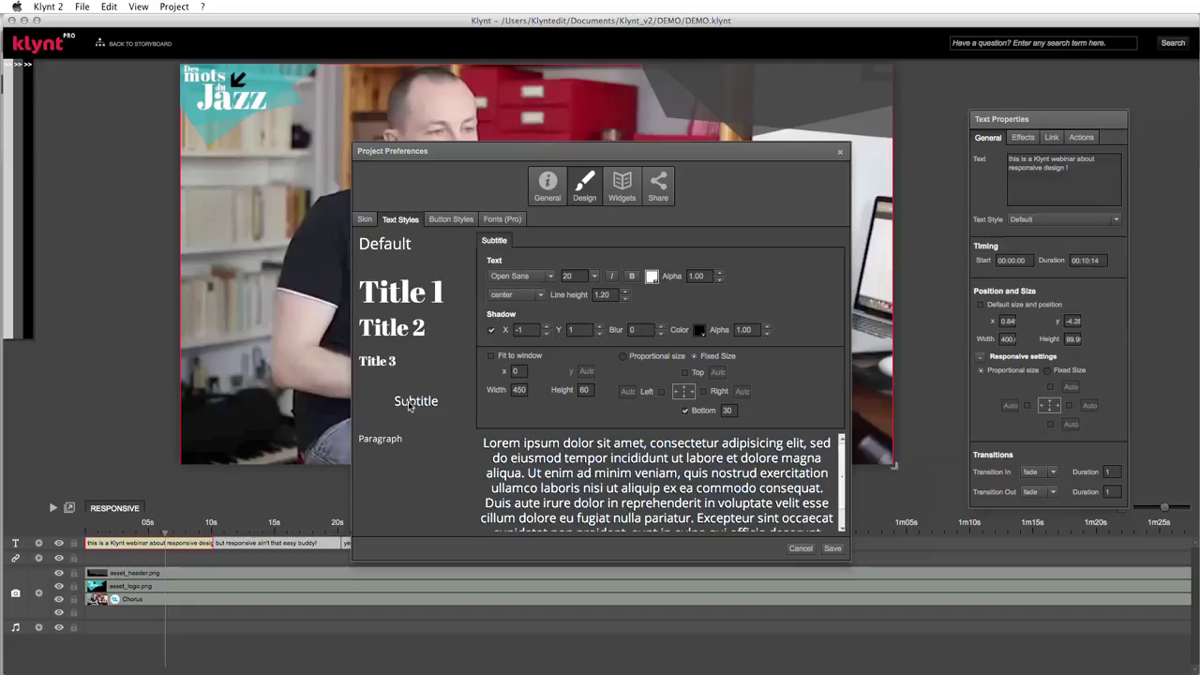
{"action": "left_click", "coordinate": [550, 277]}
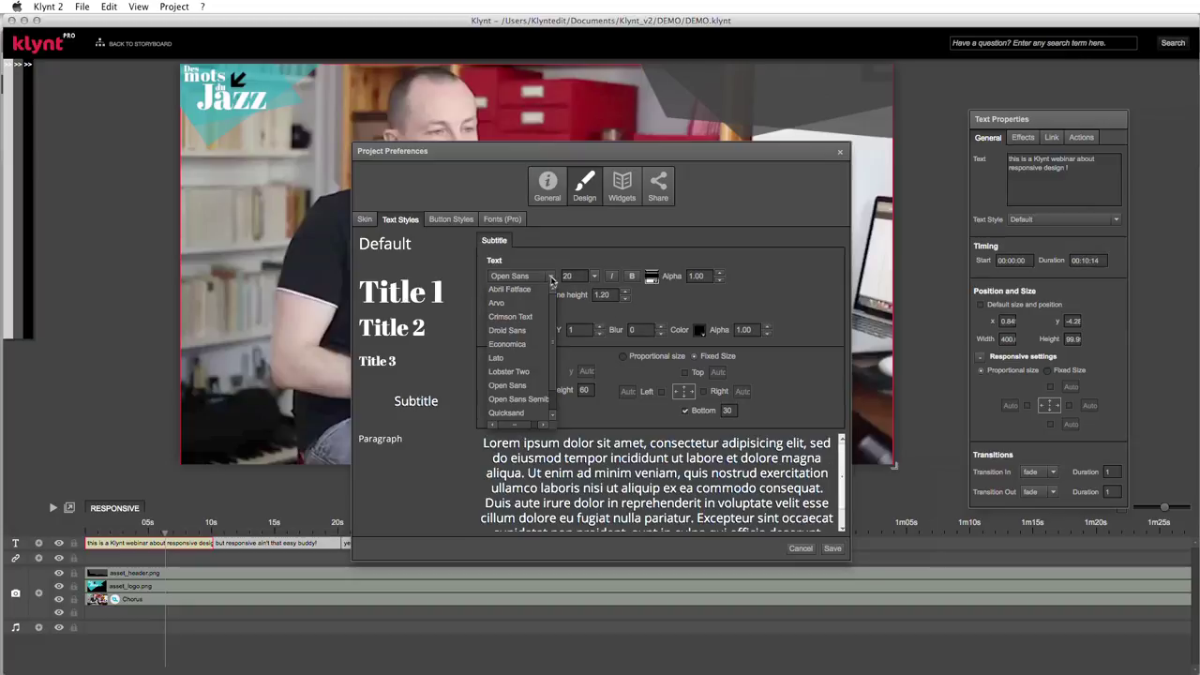
{"action": "left_click", "coordinate": [525, 318]}
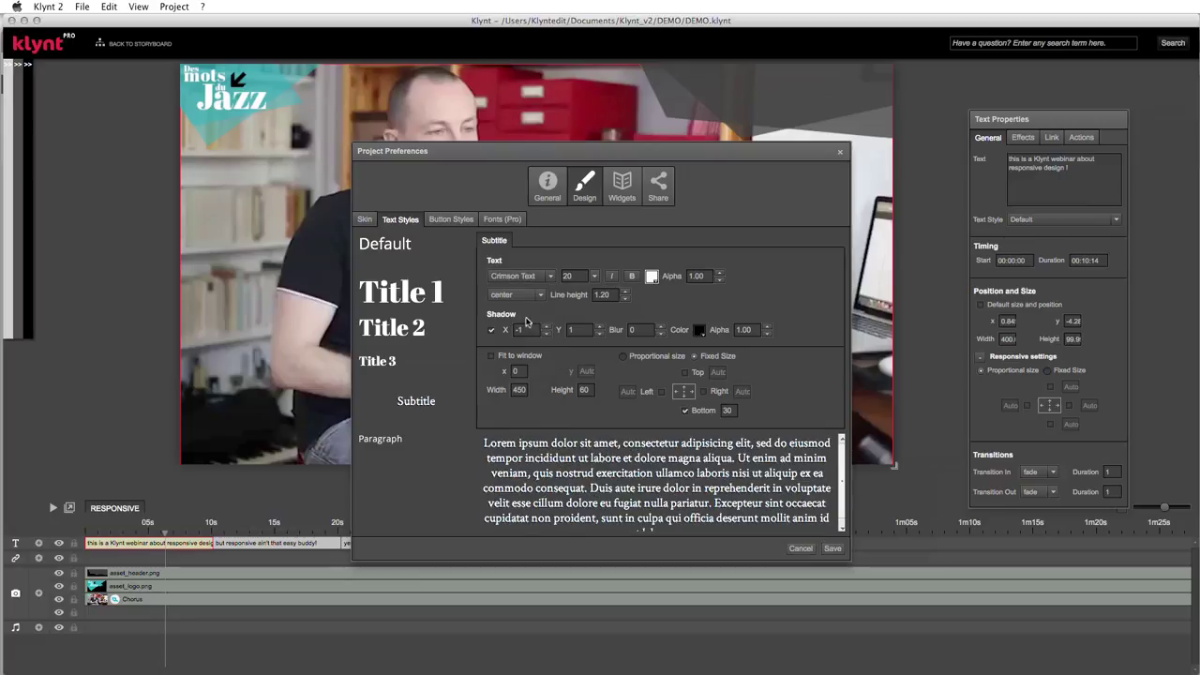
{"action": "left_click", "coordinate": [593, 277]}
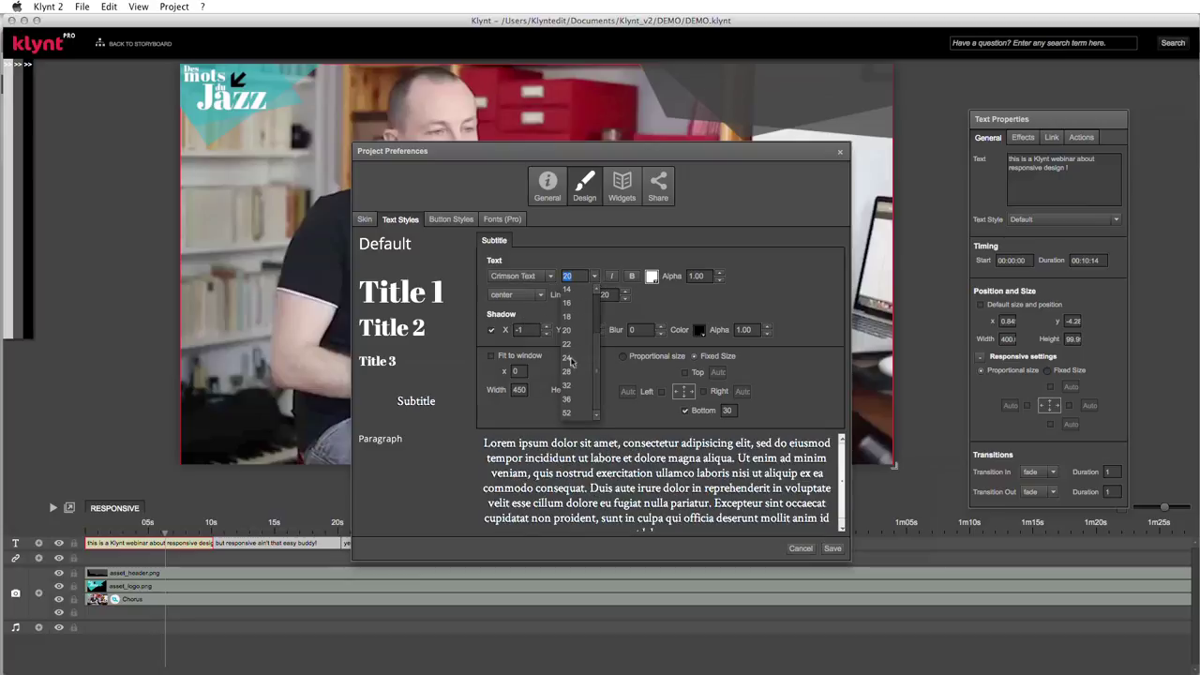
{"action": "left_click", "coordinate": [568, 358]}
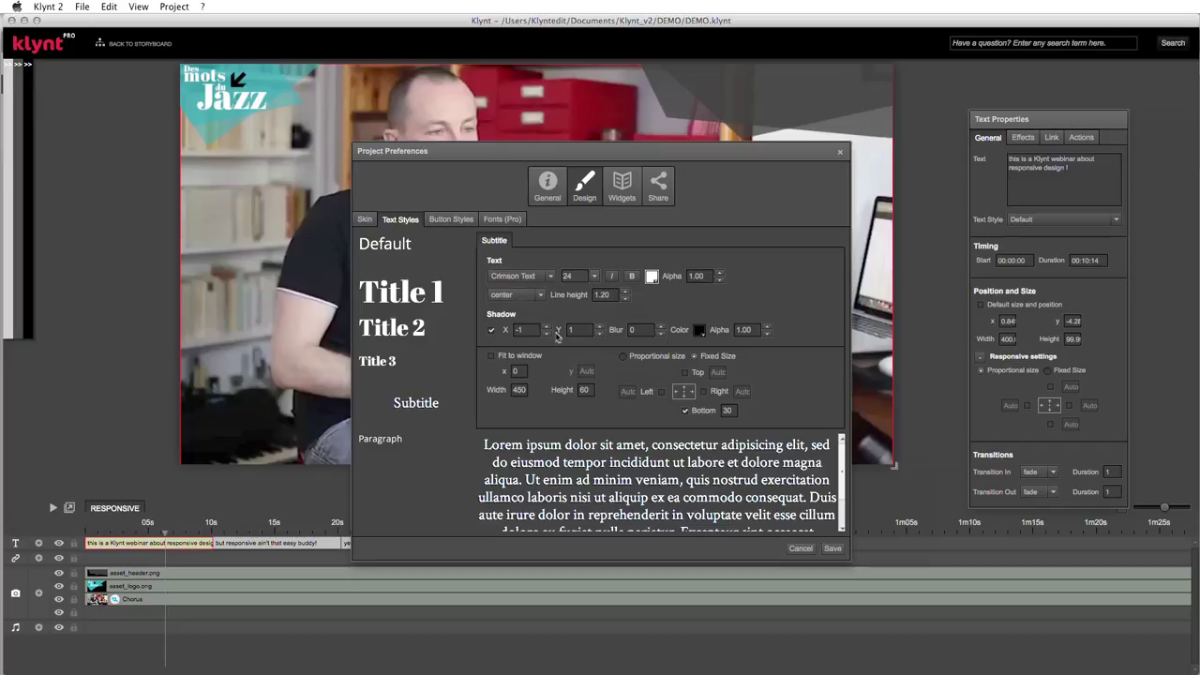
- Set the Subtitle style's shadow X offset to 1
{"action": "left_click", "coordinate": [516, 331]}
{"action": "type", "text": "1"}
{"action": "left_click", "coordinate": [587, 330]}
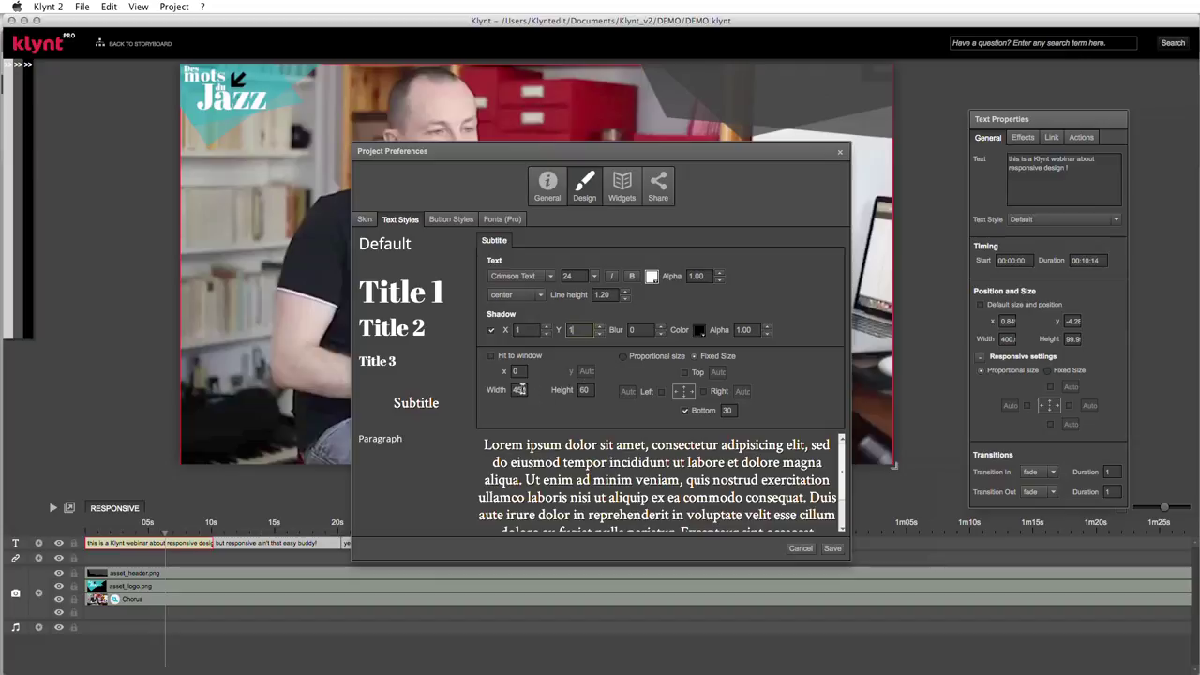
- Give the Subtitle style fixed margins of 10 left, 10 right and 20 bottom, and save the project preferences
{"action": "left_click", "coordinate": [588, 389]}
{"action": "left_click", "coordinate": [662, 392]}
{"action": "left_click", "coordinate": [629, 392]}
{"action": "left_click", "coordinate": [704, 392]}
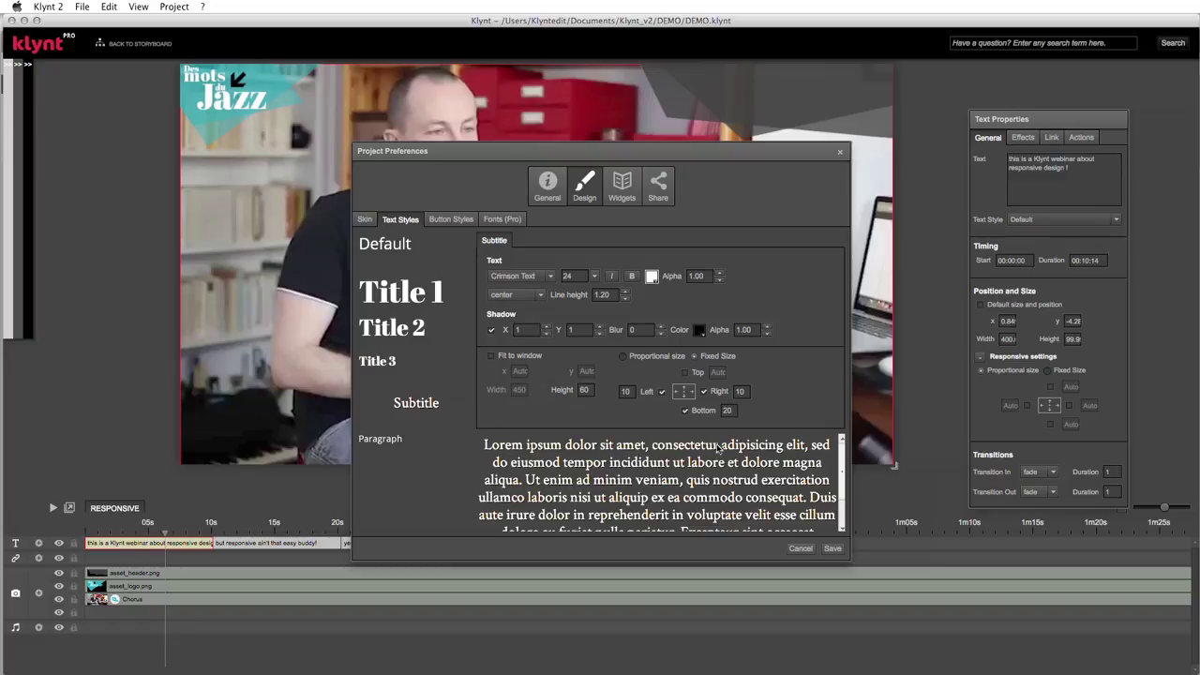
{"action": "left_click", "coordinate": [833, 550]}
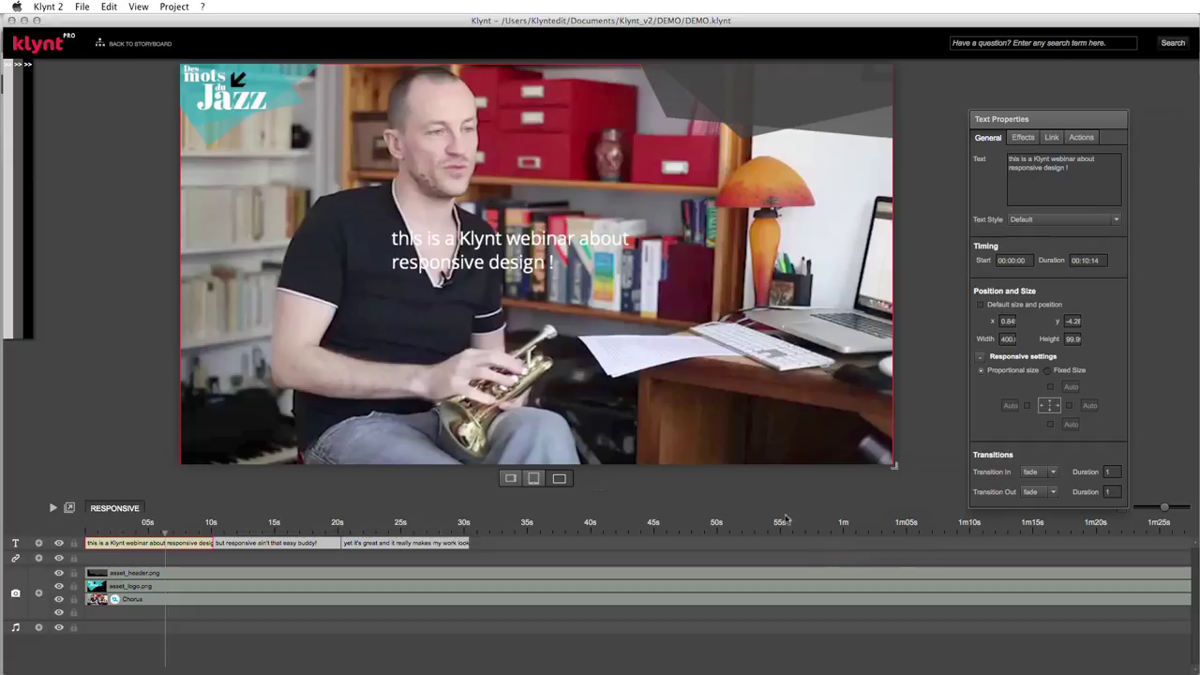
- Apply the Subtitle text style with its default size and position to the first text clip
{"action": "left_click", "coordinate": [112, 544]}
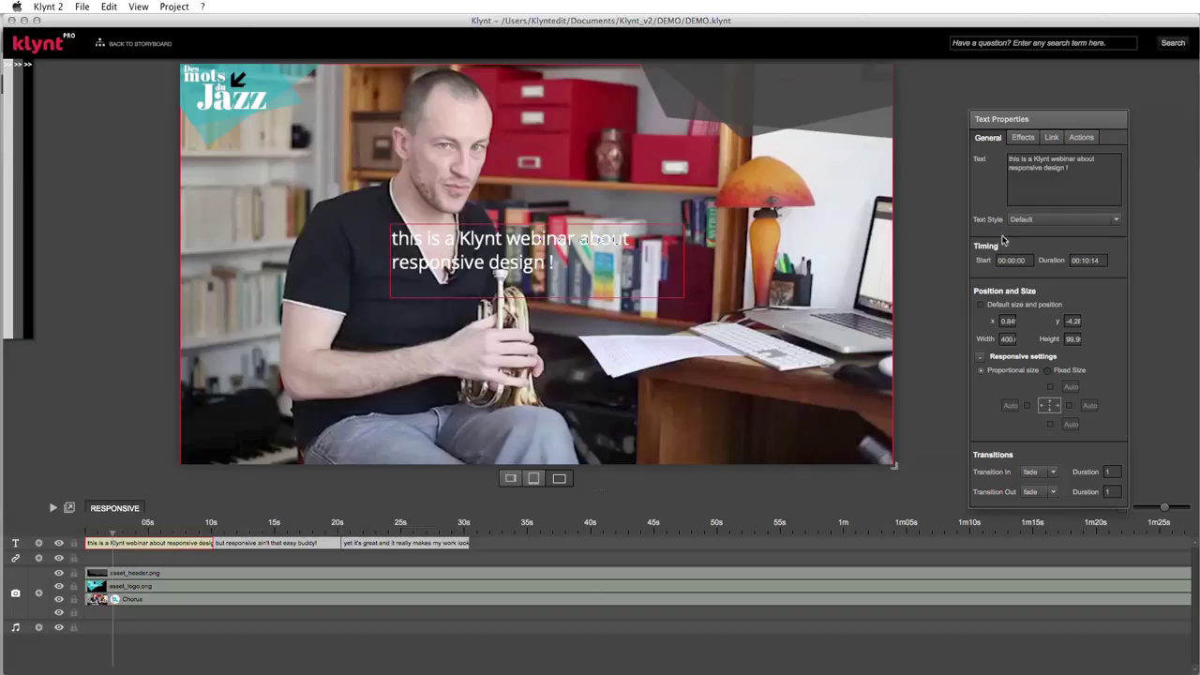
{"action": "left_click_drag", "start_coordinate": [997, 125], "coordinate": [996, 90]}
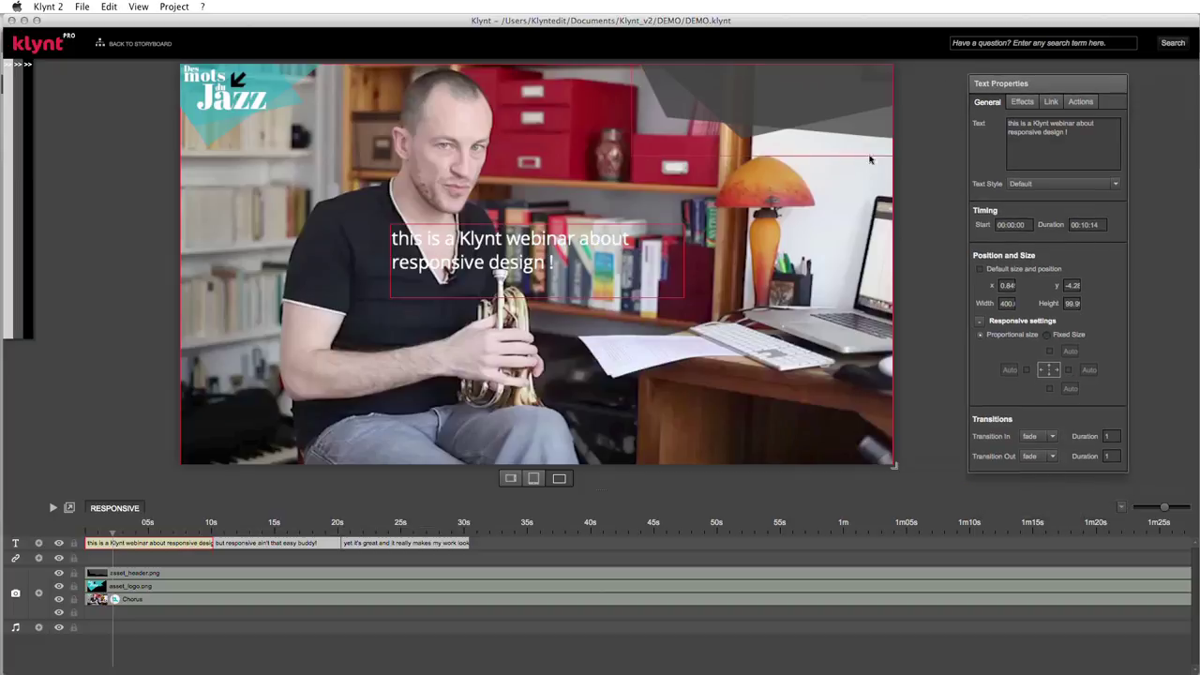
{"action": "left_click", "coordinate": [1116, 185]}
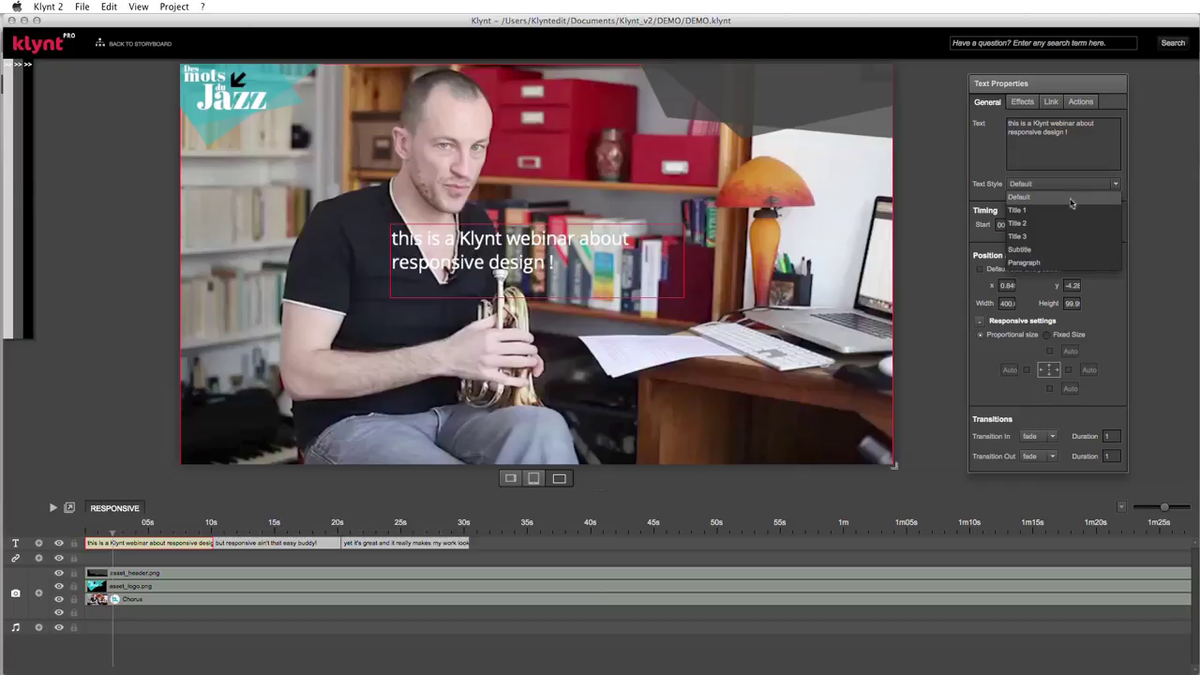
{"action": "left_click", "coordinate": [1025, 253]}
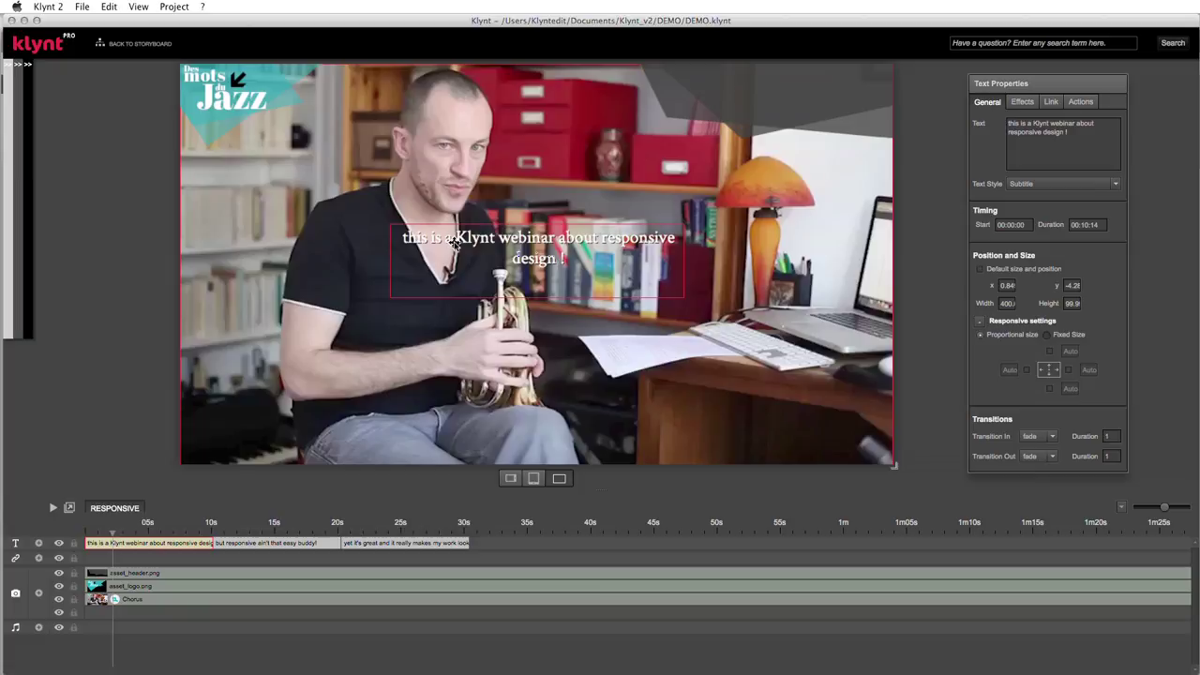
{"action": "left_click", "coordinate": [979, 270]}
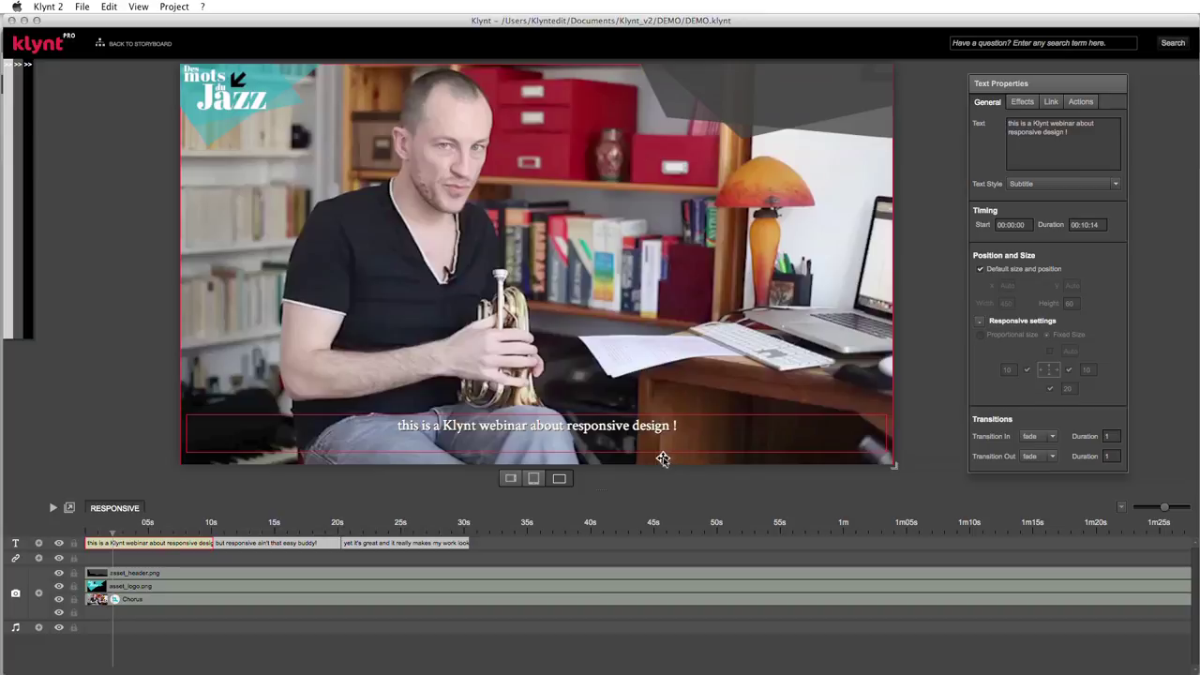
- Examine the subtitle in the portrait stage format and in the browser preview while shrinking the window, close the preview and return to Klynt
{"action": "left_click", "coordinate": [534, 480]}
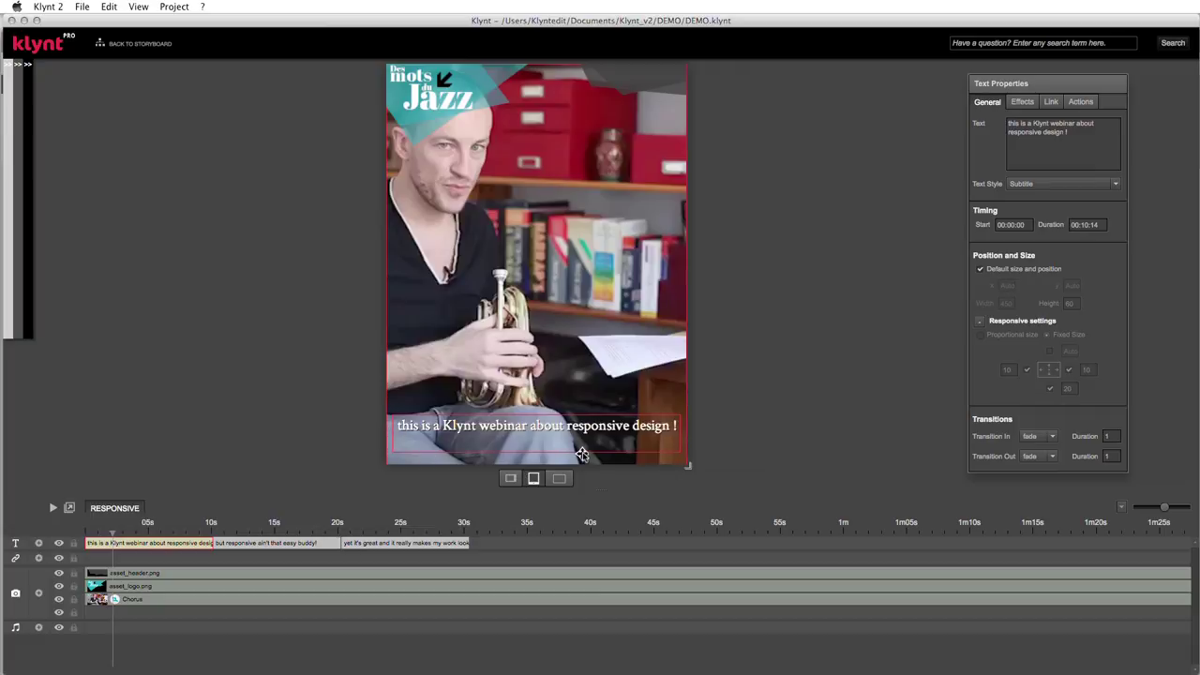
{"action": "key", "text": "super+p"}
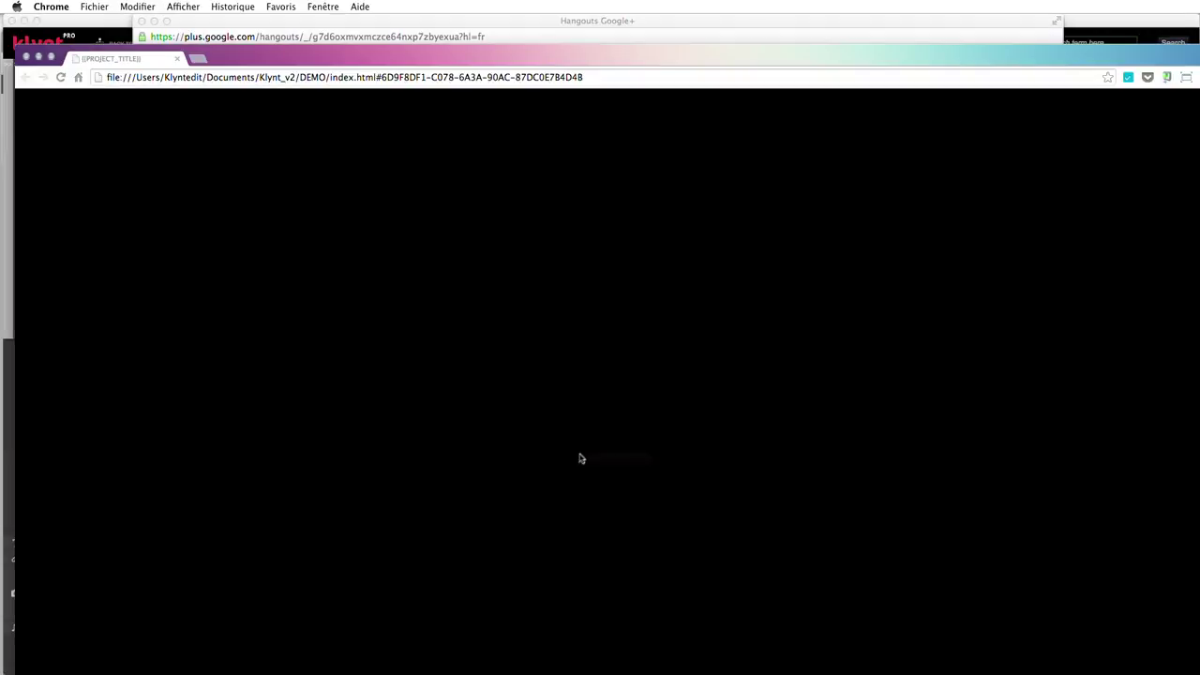
{"action": "left_click_drag", "start_coordinate": [482, 53], "coordinate": [470, 24]}
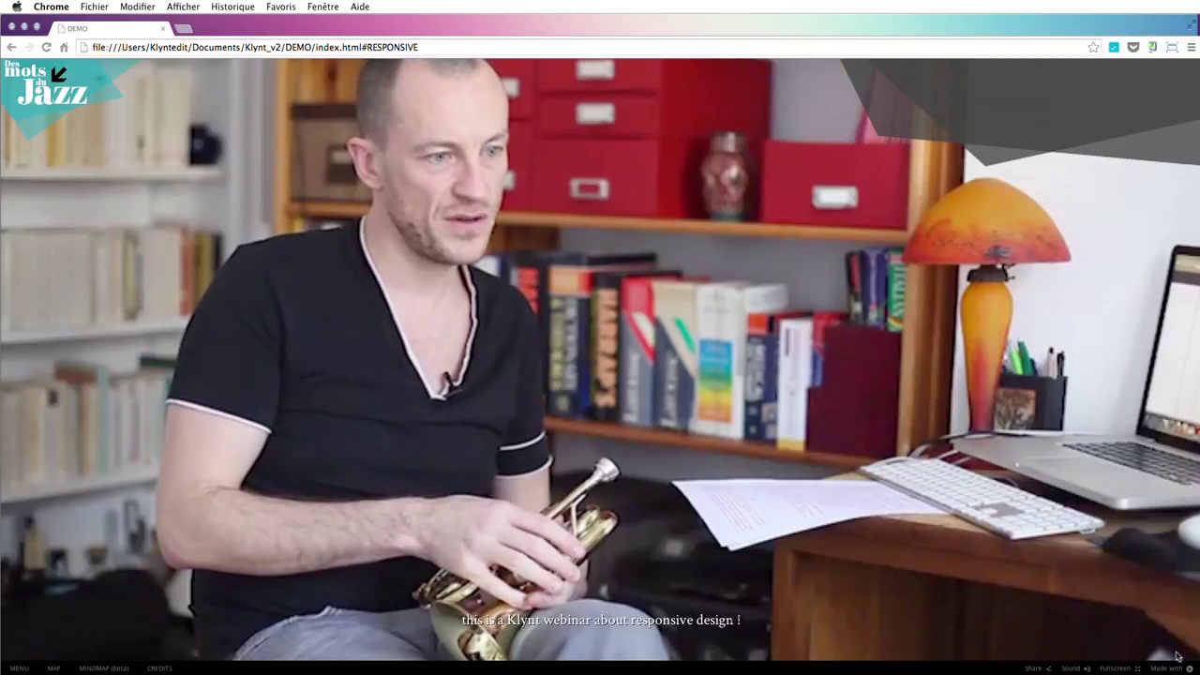
{"action": "mouse_move", "coordinate": [1198, 671]}
{"action": "left_mouse_down"}
{"action": "mouse_move", "coordinate": [1013, 603]}
{"action": "mouse_move", "coordinate": [543, 566]}
{"action": "mouse_move", "coordinate": [675, 569]}
{"action": "mouse_move", "coordinate": [991, 647]}
{"action": "mouse_move", "coordinate": [1186, 670]}
{"action": "left_mouse_up"}
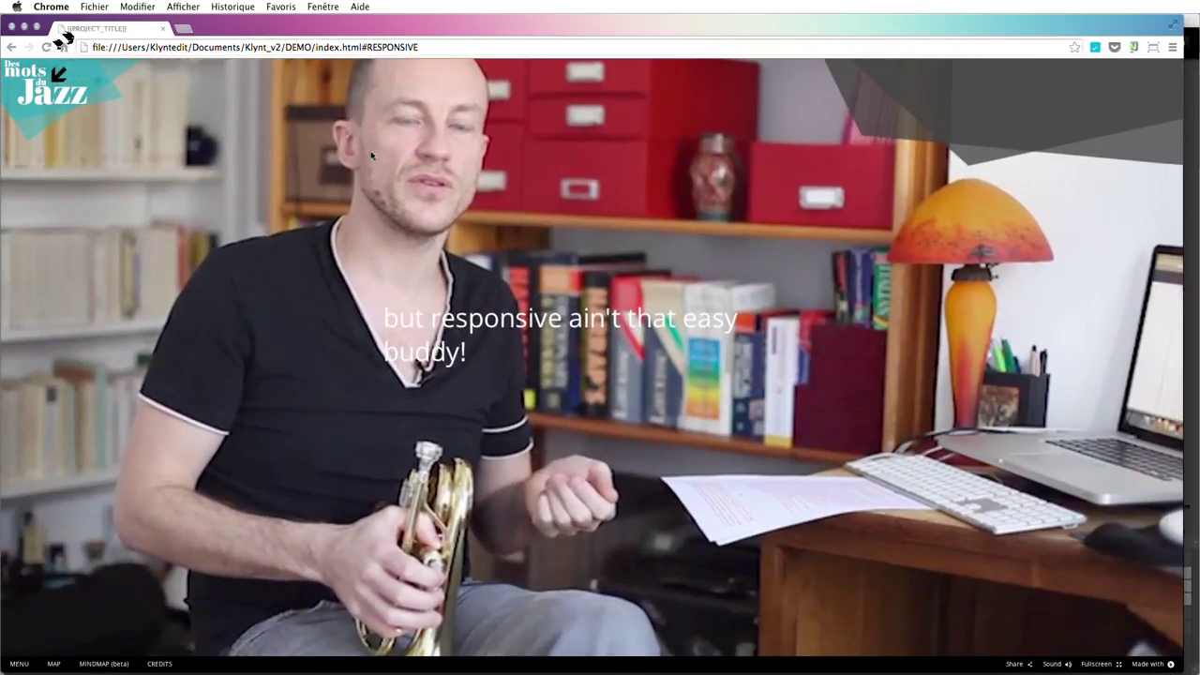
{"action": "key", "text": "super+r"}
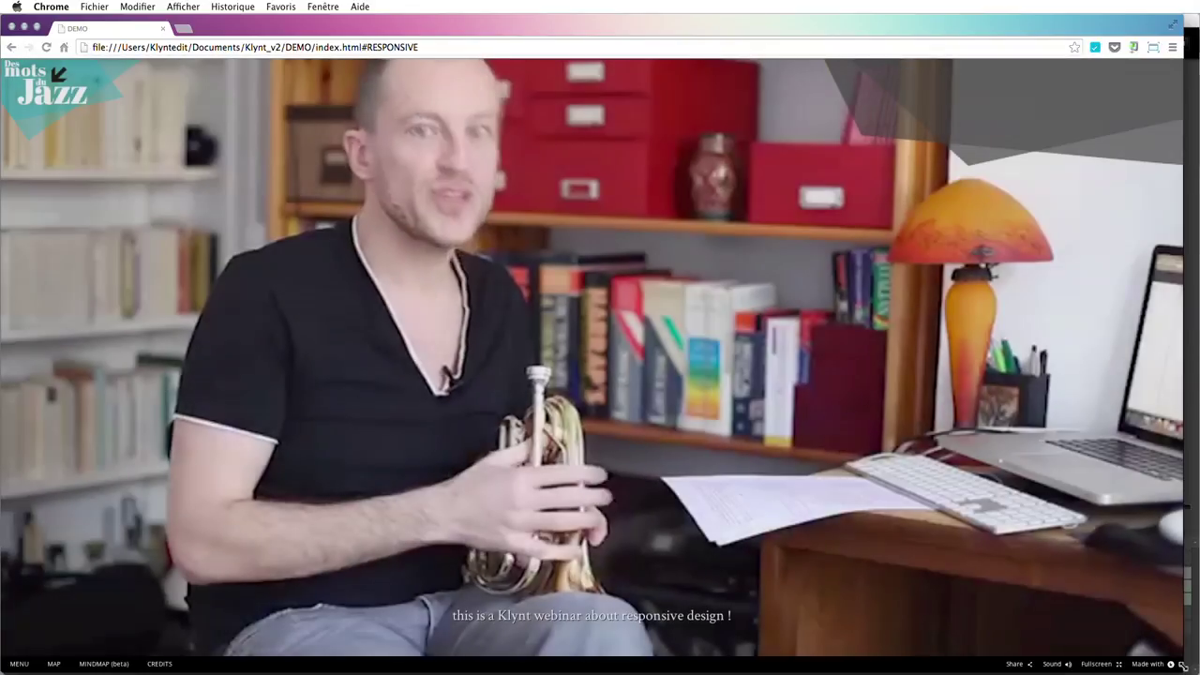
{"action": "left_click_drag", "start_coordinate": [1183, 666], "coordinate": [251, 412]}
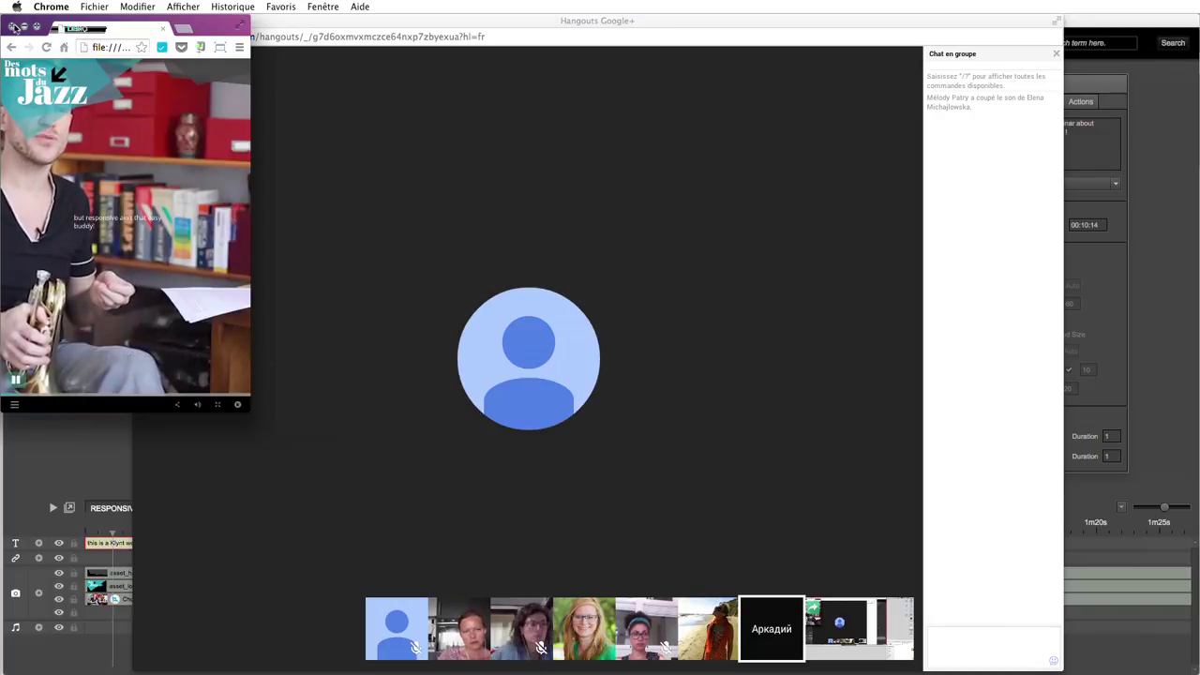
{"action": "key", "text": "super+w"}
{"action": "left_click", "coordinate": [80, 445]}
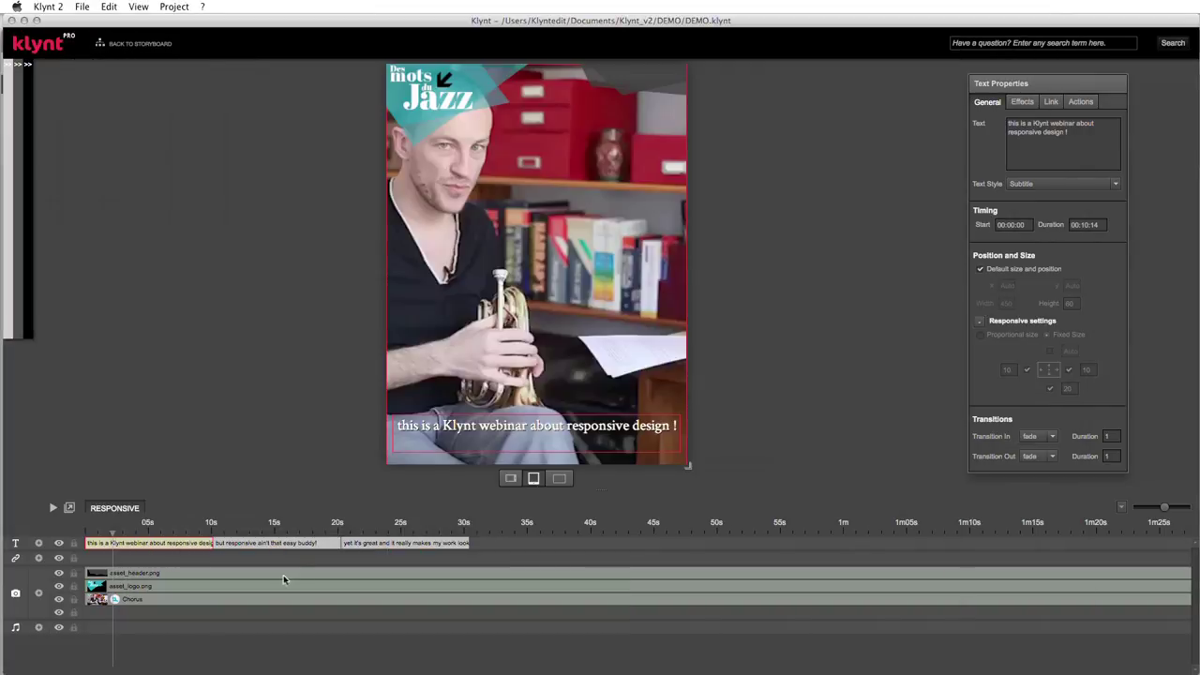
- Apply the Subtitle text style with its default size and position to the second text clip, shown in the landscape stage format
{"action": "left_click", "coordinate": [290, 545]}
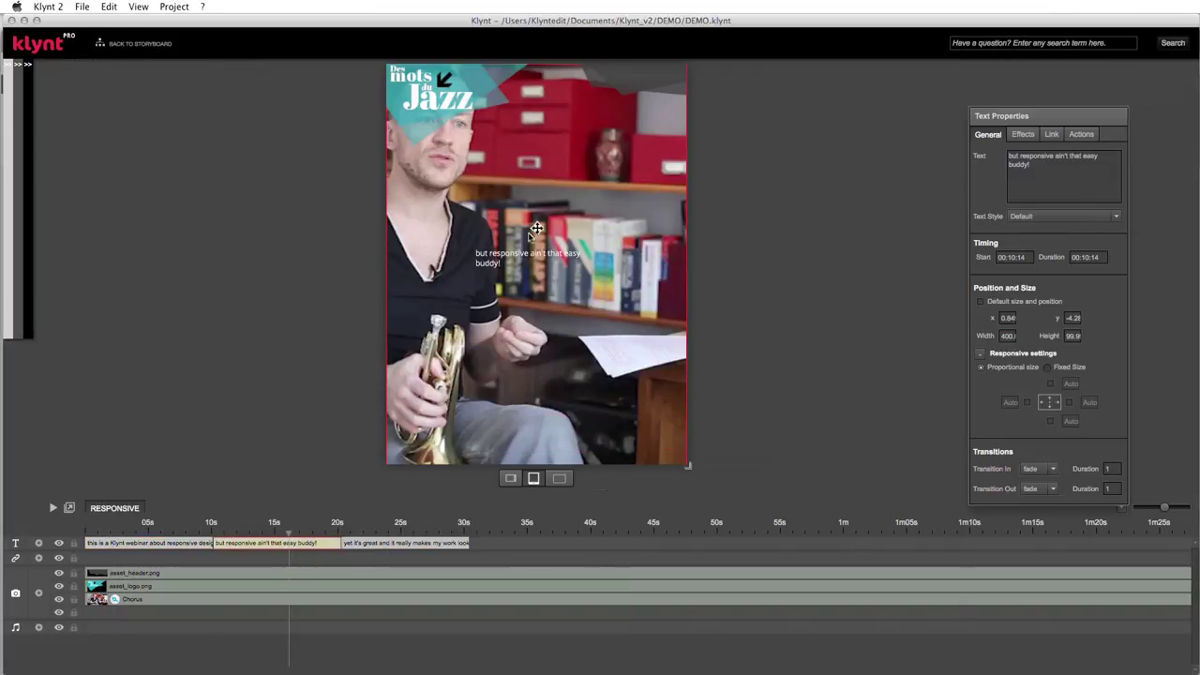
{"action": "left_click", "coordinate": [560, 478]}
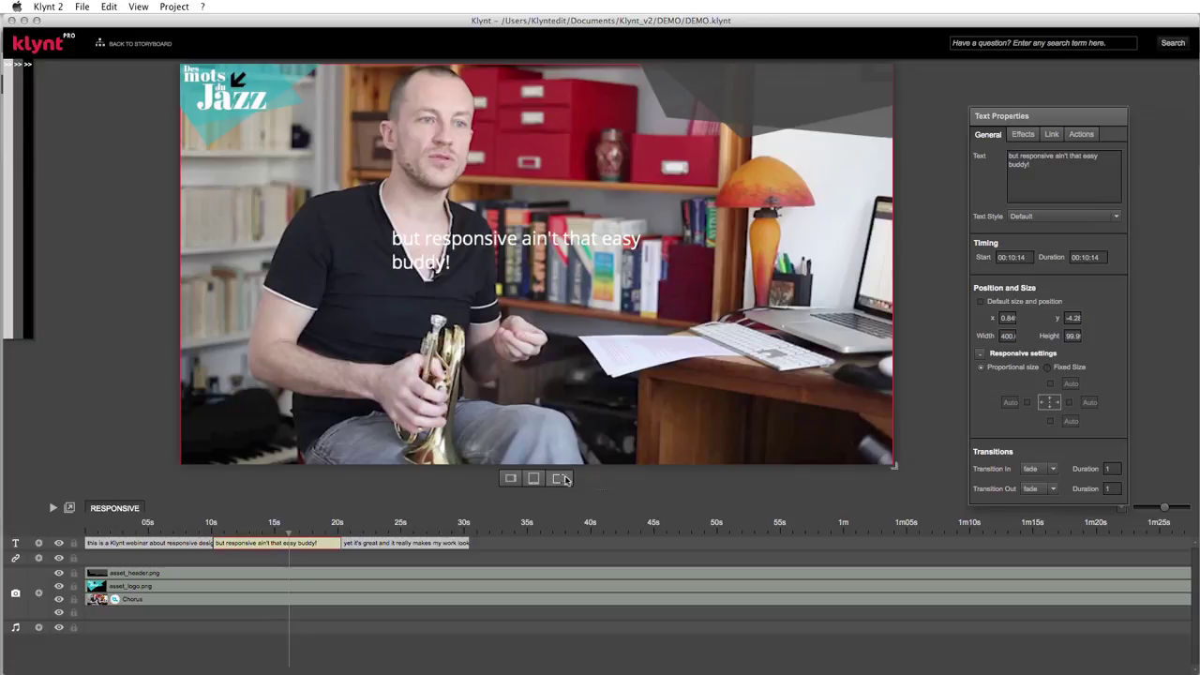
{"action": "left_click", "coordinate": [477, 247]}
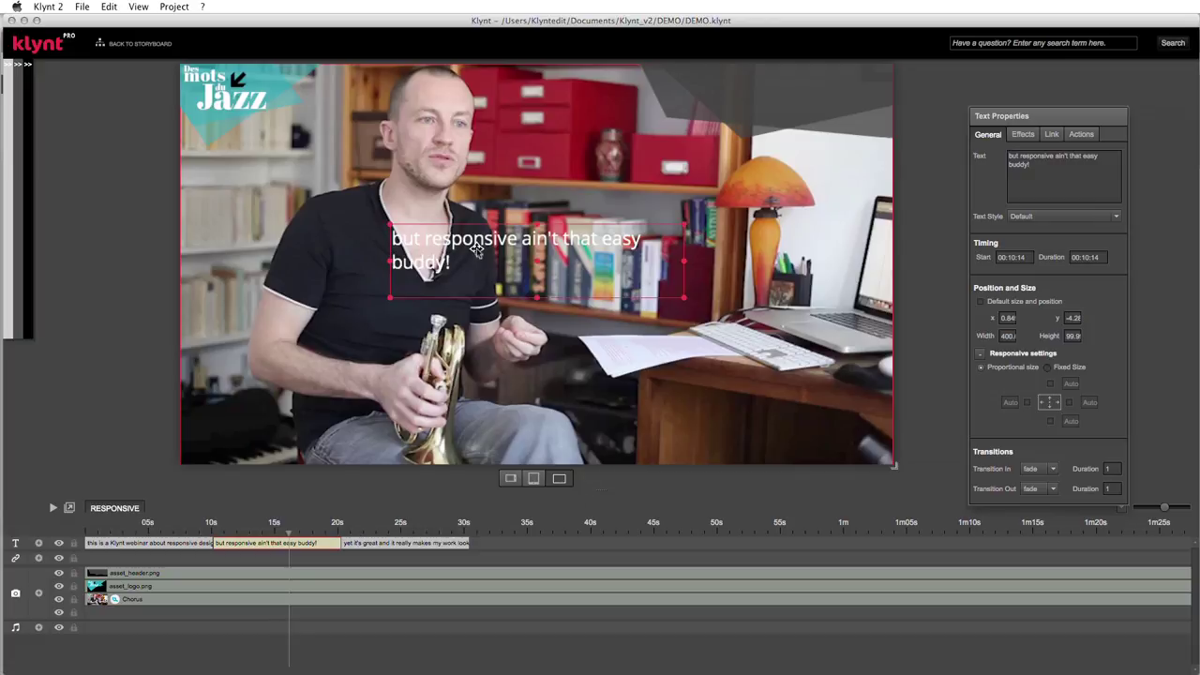
{"action": "left_click", "coordinate": [1118, 218]}
{"action": "left_click", "coordinate": [1023, 286]}
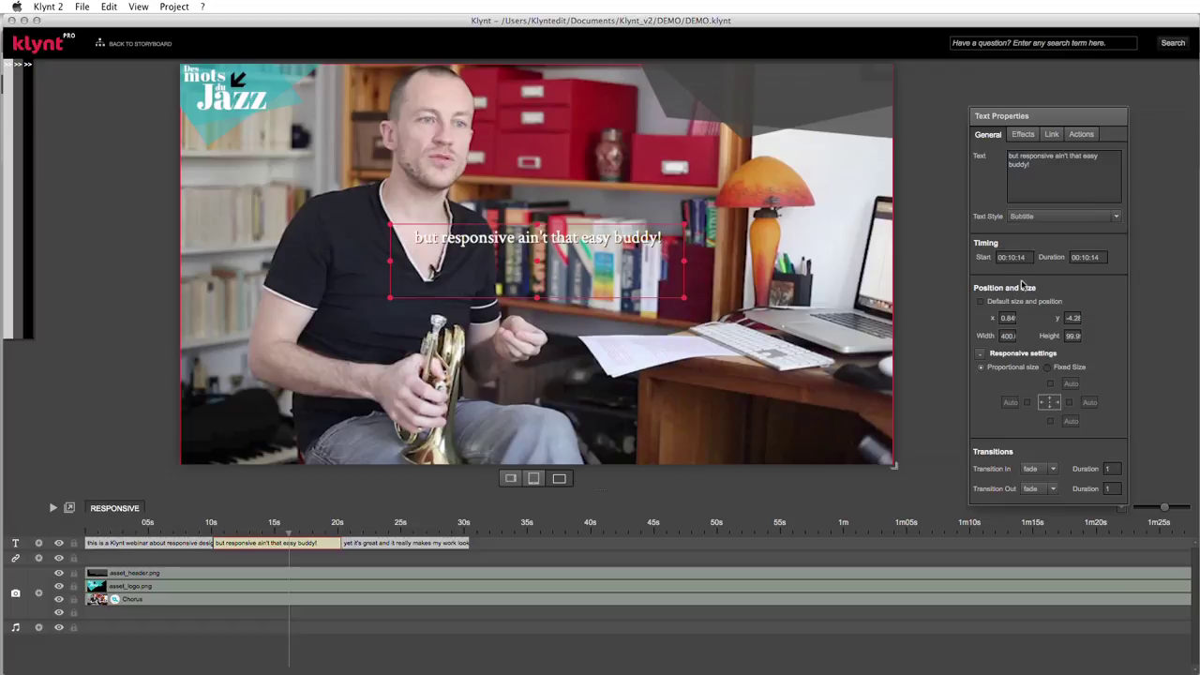
{"action": "left_click", "coordinate": [981, 303]}
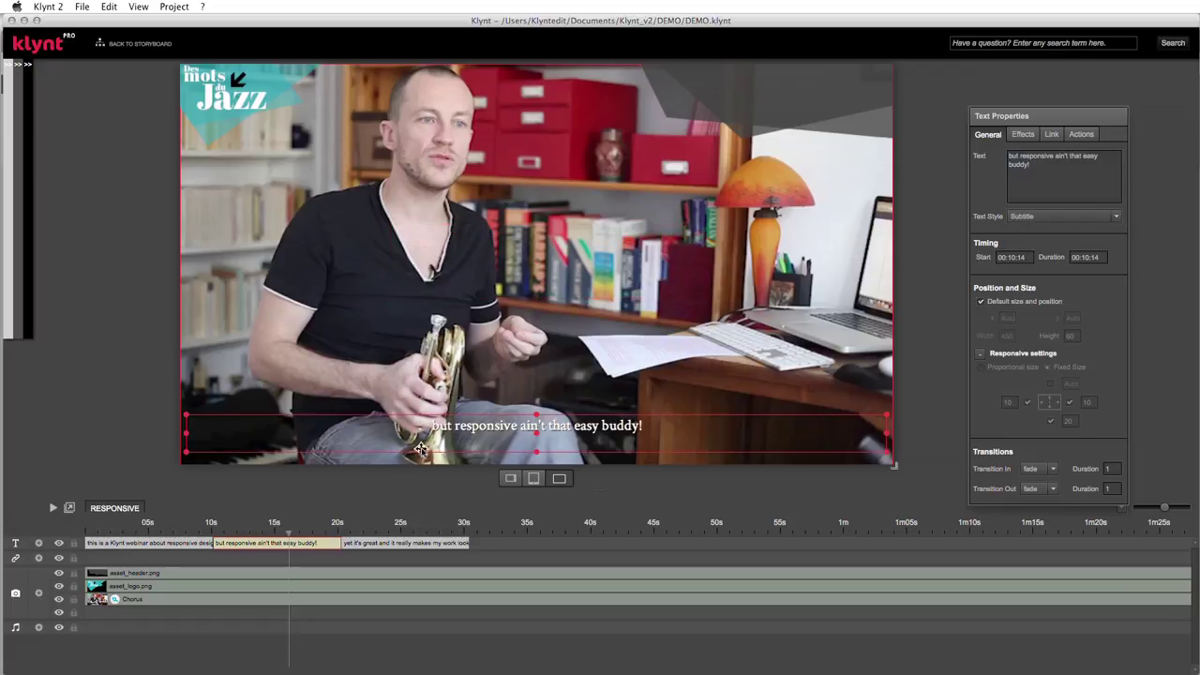
- Apply the Subtitle text style with default size and position to the third text clip and save the project
{"action": "left_click", "coordinate": [407, 544]}
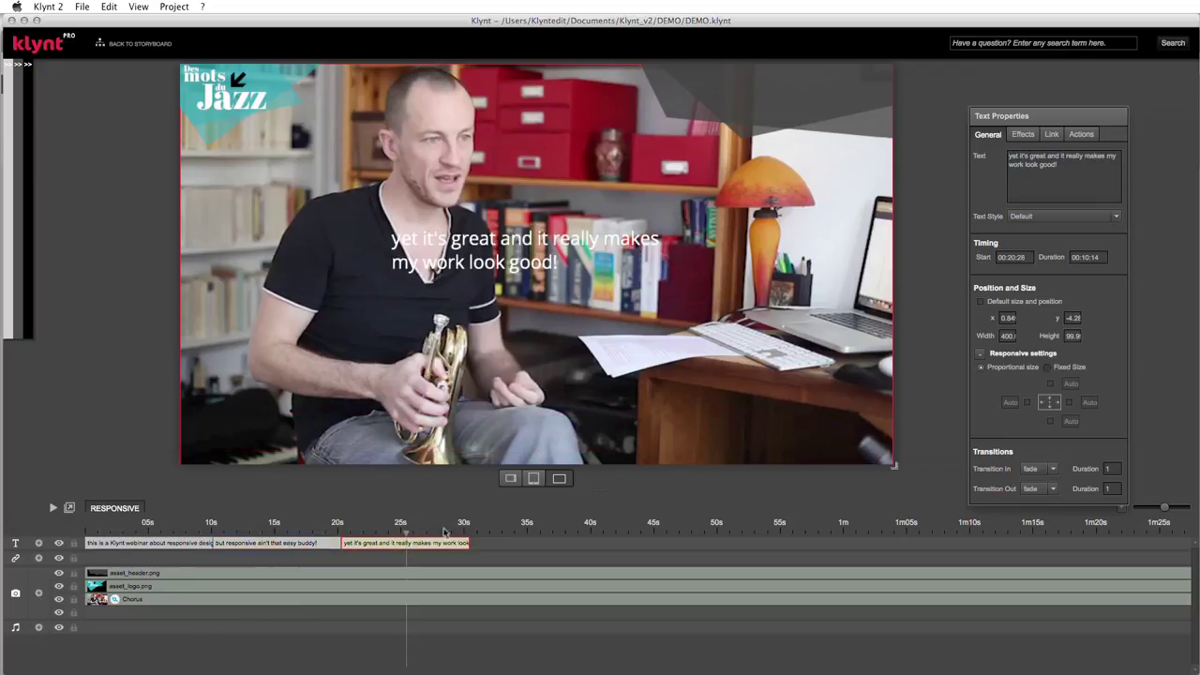
{"action": "left_click", "coordinate": [596, 267]}
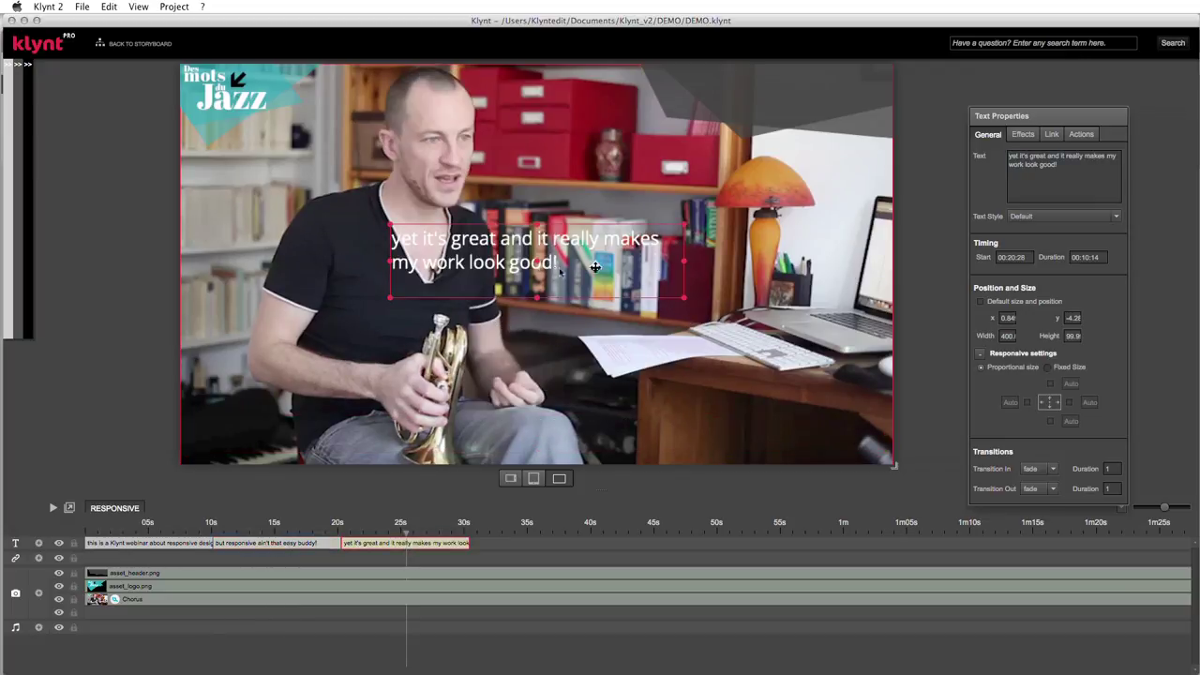
{"action": "left_click", "coordinate": [1086, 226]}
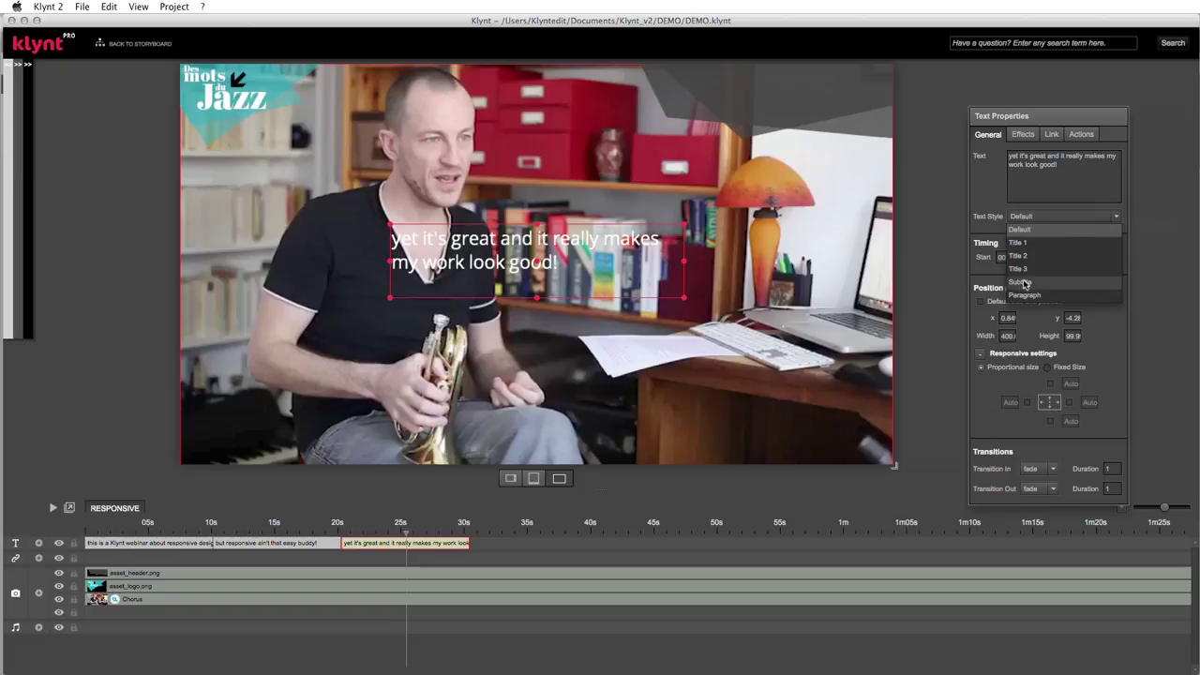
{"action": "left_click", "coordinate": [1026, 298]}
{"action": "left_click", "coordinate": [981, 302]}
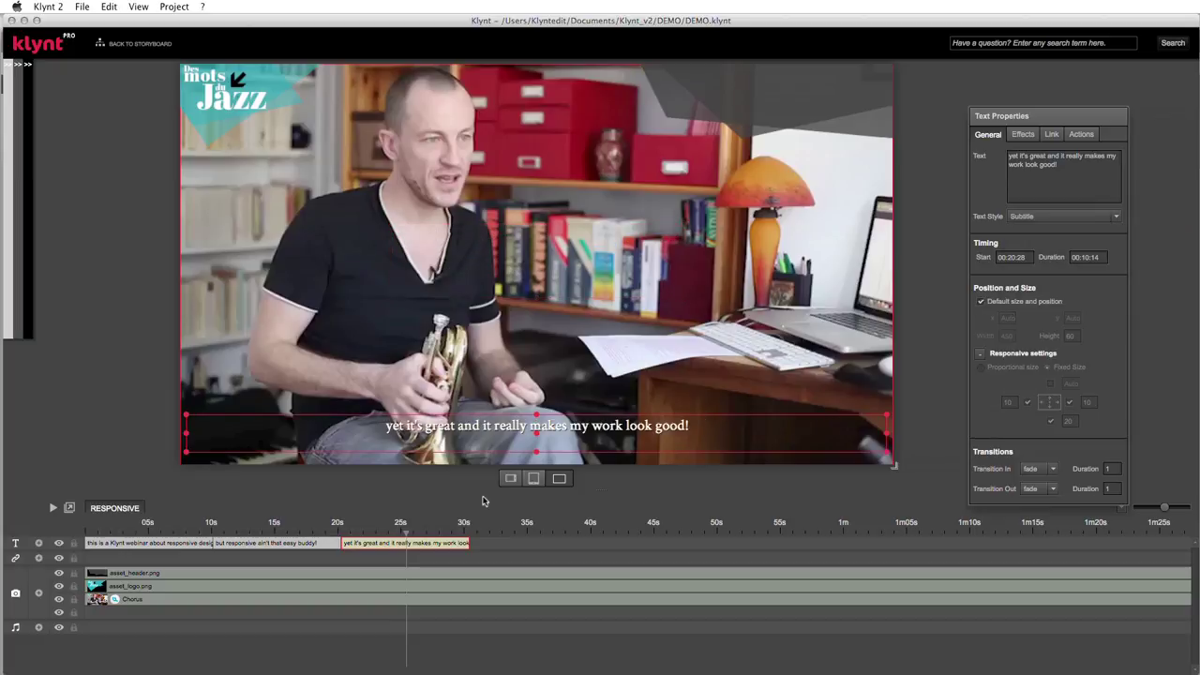
{"action": "key", "text": "super+s"}
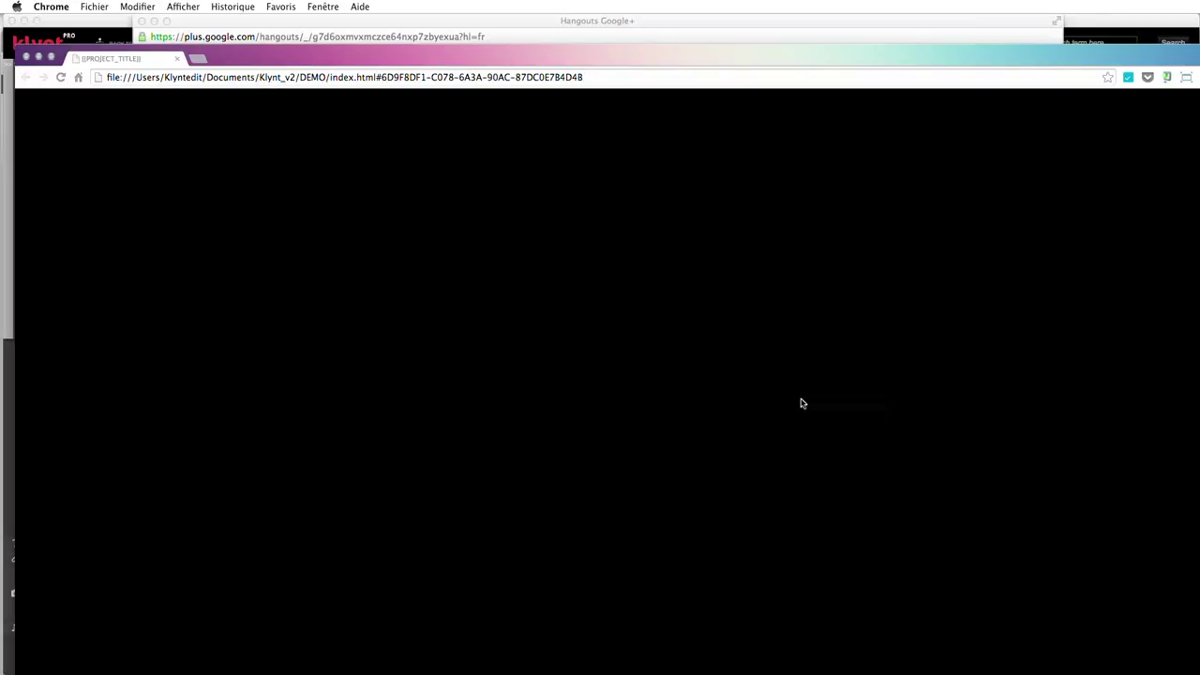
- Examine the subtitles in the browser preview at several window sizes, including the 768 × 1024 iPad Portrait preset, and return to Klynt
{"action": "double_click", "coordinate": [697, 53]}
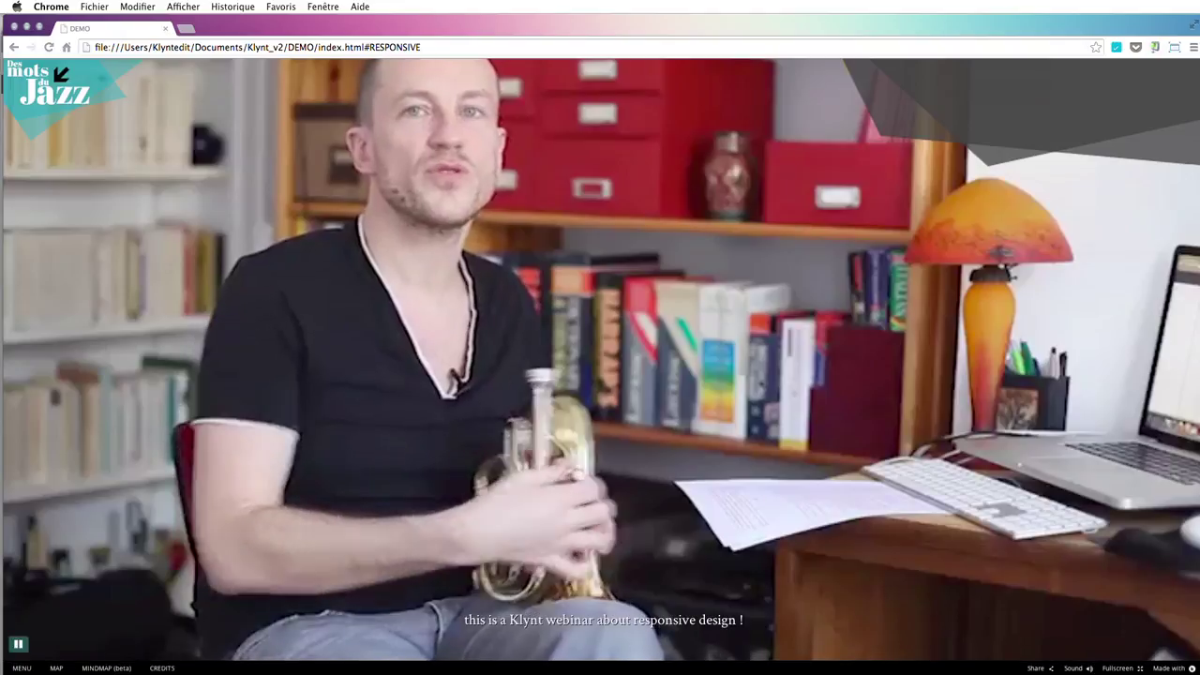
{"action": "left_click_drag", "start_coordinate": [1183, 662], "coordinate": [426, 497]}
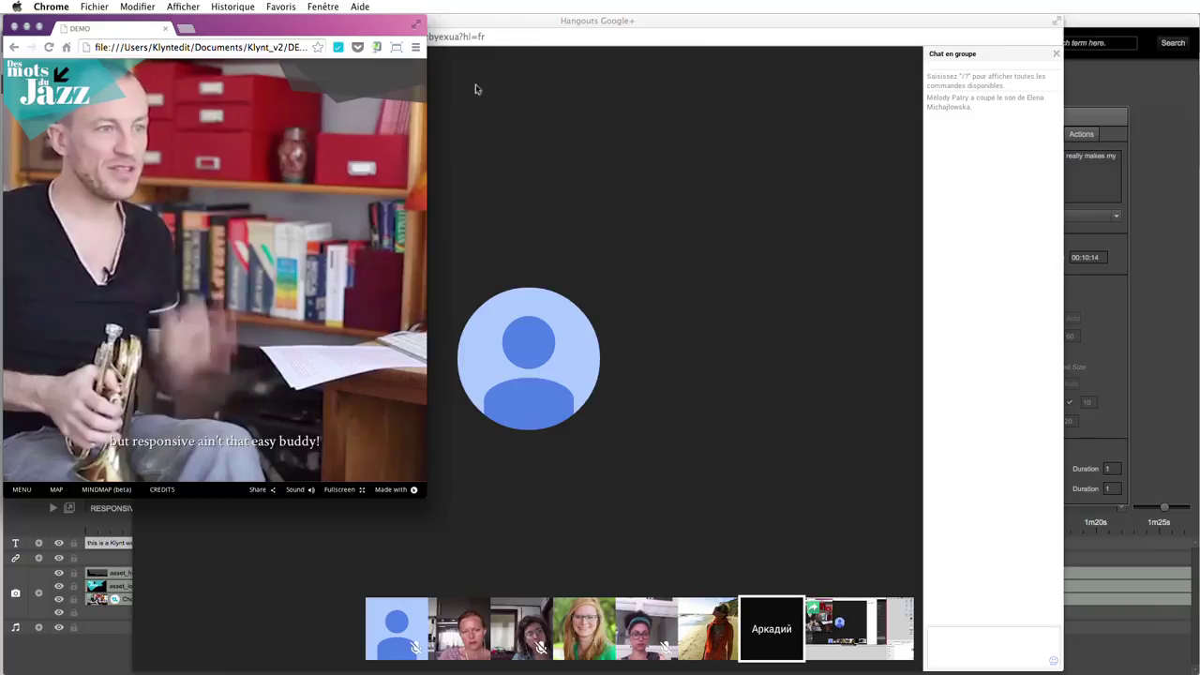
{"action": "left_click", "coordinate": [401, 47]}
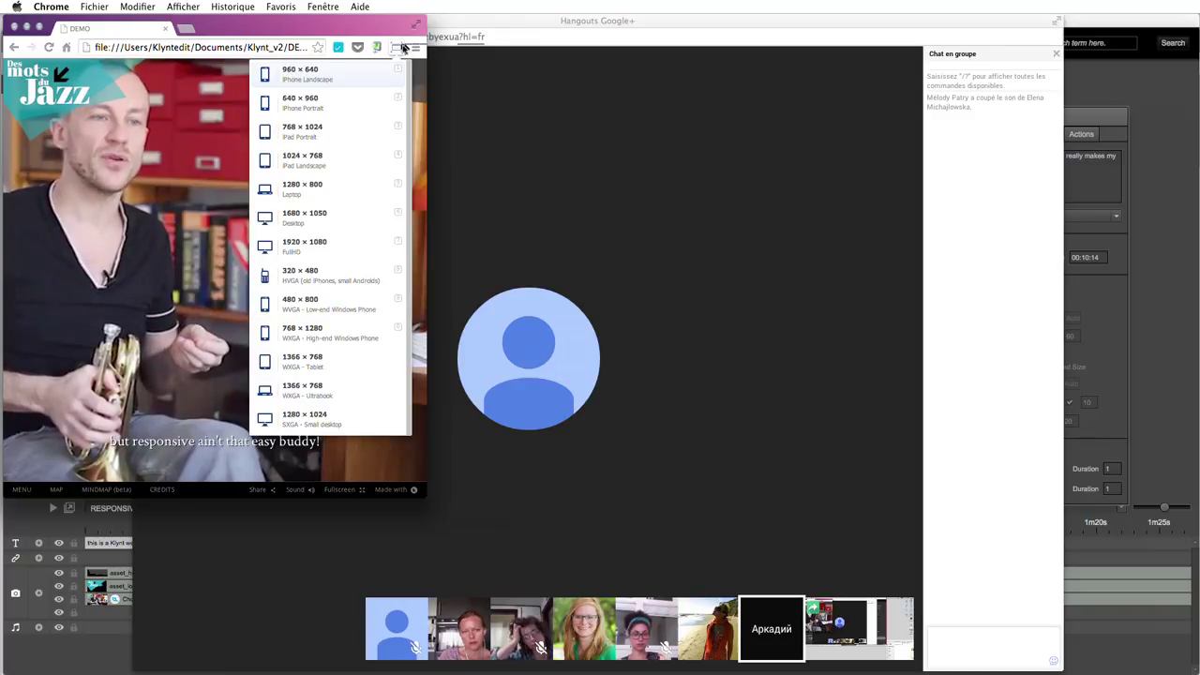
{"action": "left_click", "coordinate": [297, 136]}
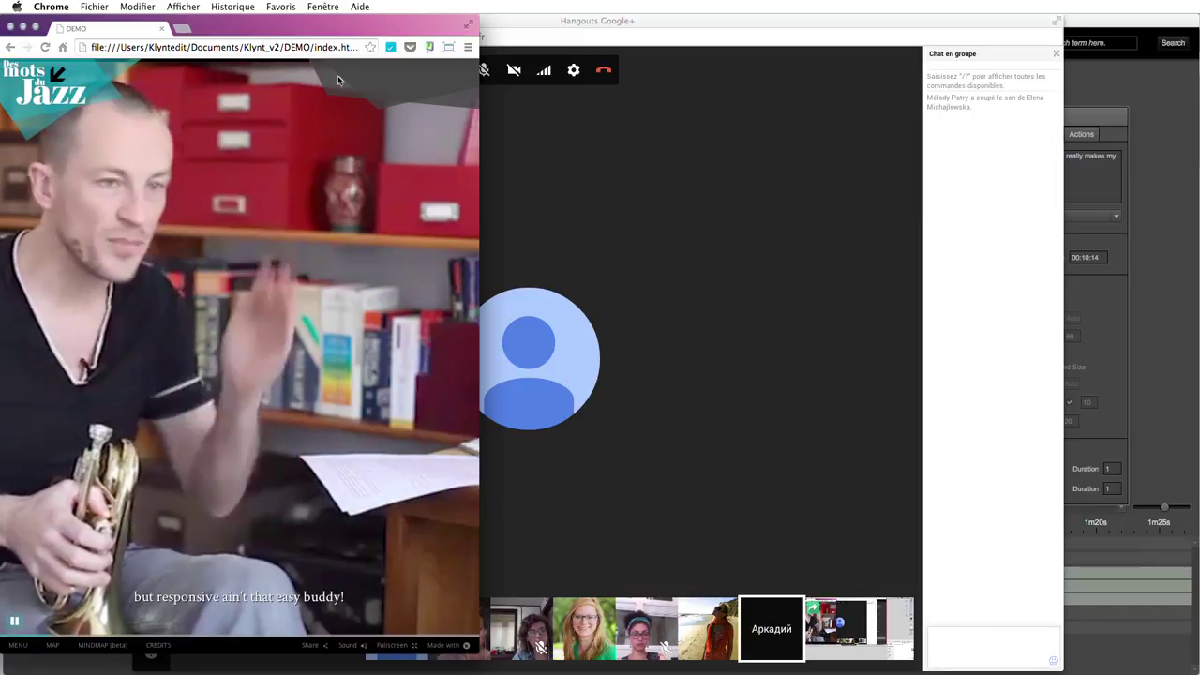
{"action": "left_click_drag", "start_coordinate": [310, 28], "coordinate": [363, 28]}
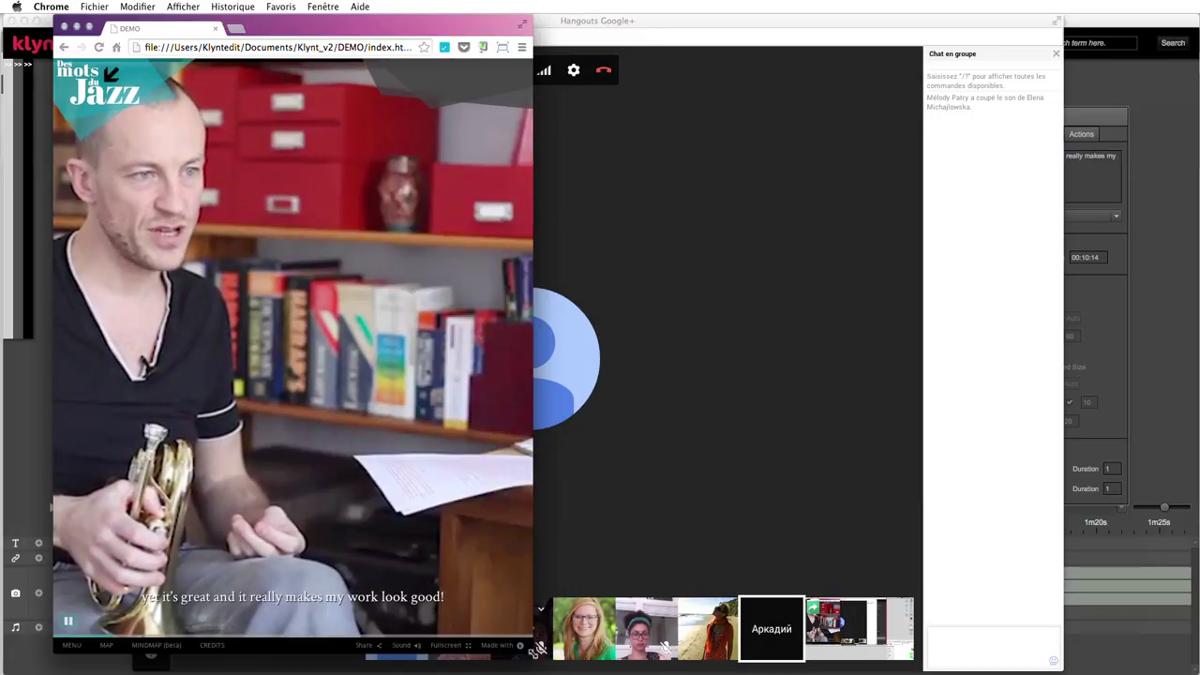
{"action": "left_click_drag", "start_coordinate": [528, 647], "coordinate": [912, 615]}
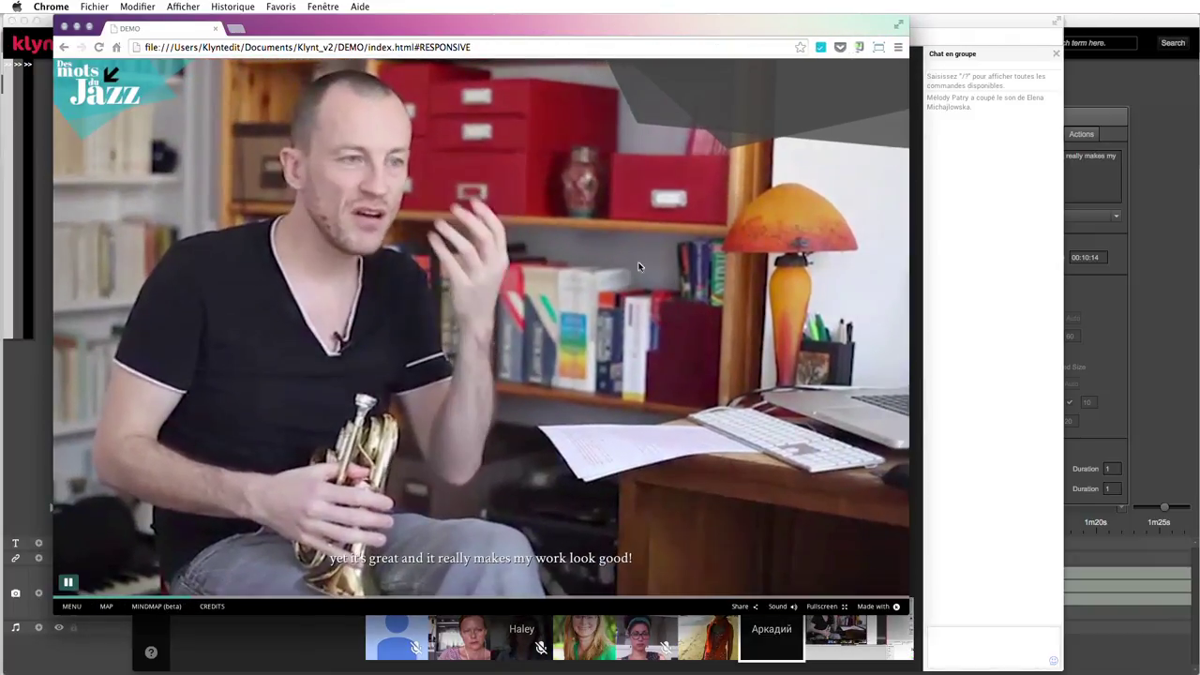
{"action": "left_click", "coordinate": [878, 47]}
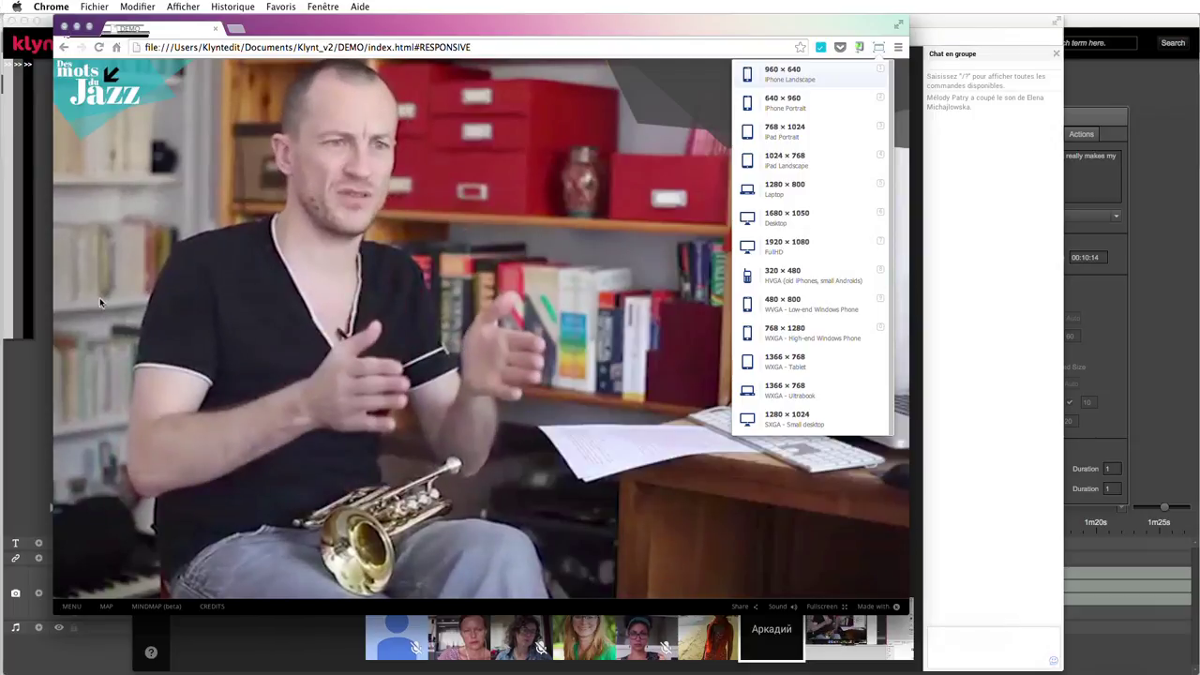
{"action": "key", "text": "super+Tab"}
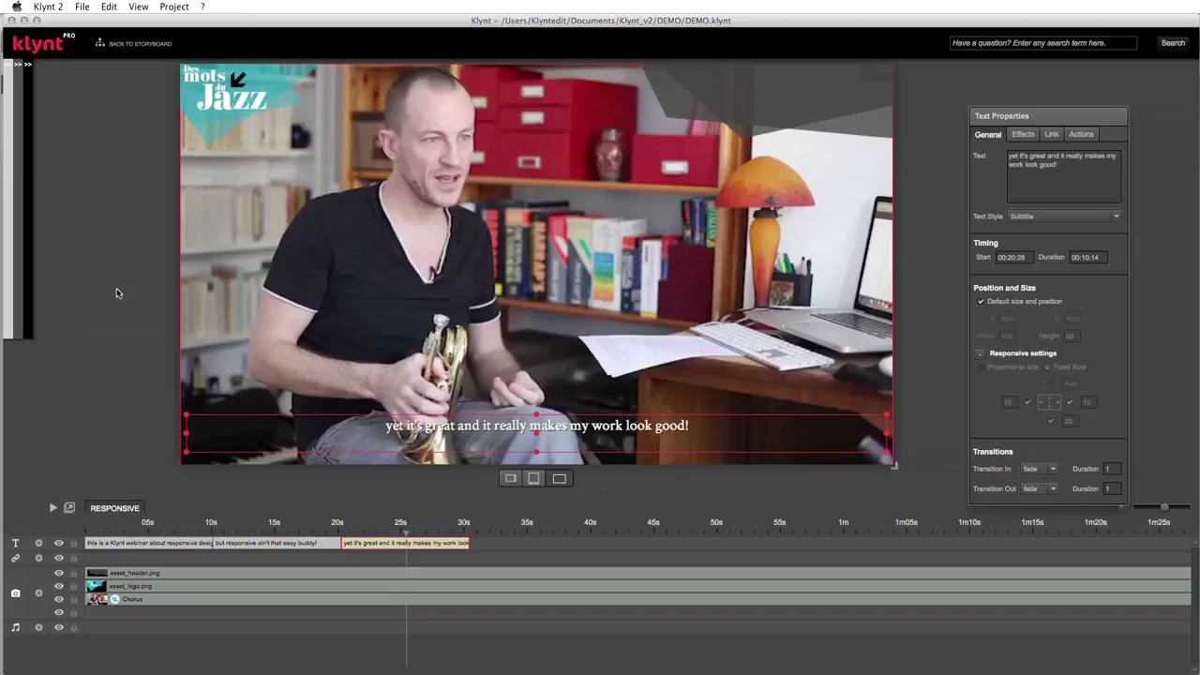
- Set the Subtitle text style's font size to 28 in the project's design settings, saving the preferences and the project
{"action": "left_click", "coordinate": [183, 5]}
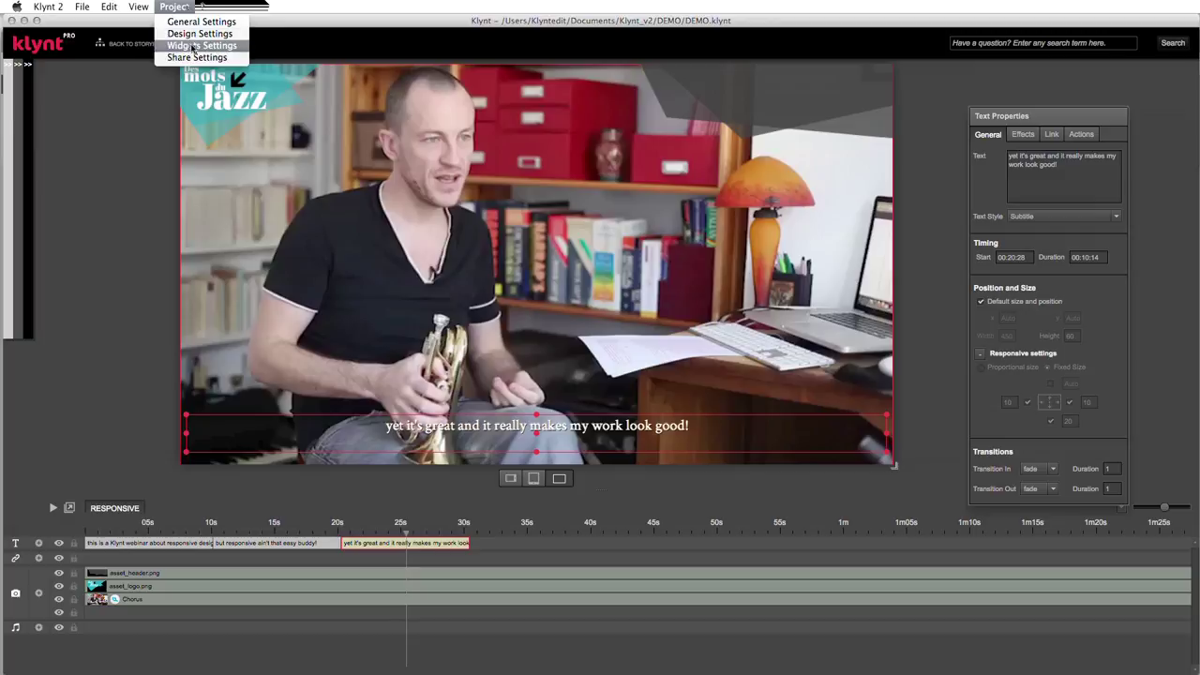
{"action": "left_click", "coordinate": [197, 34]}
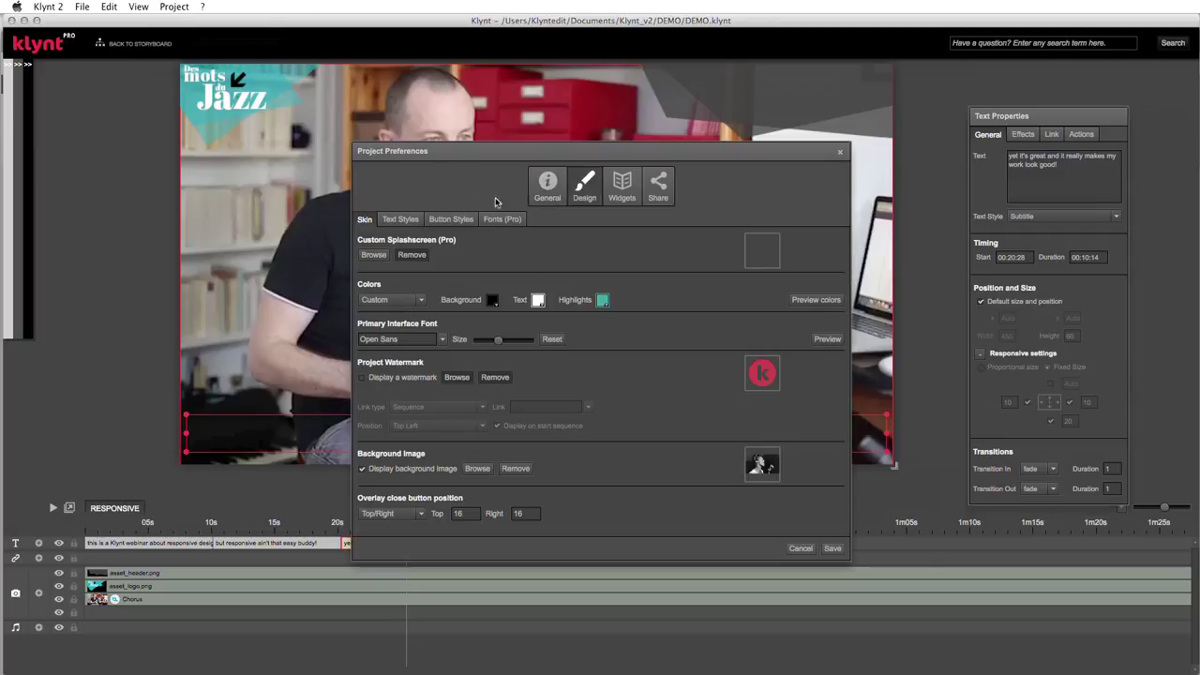
{"action": "left_click", "coordinate": [413, 222]}
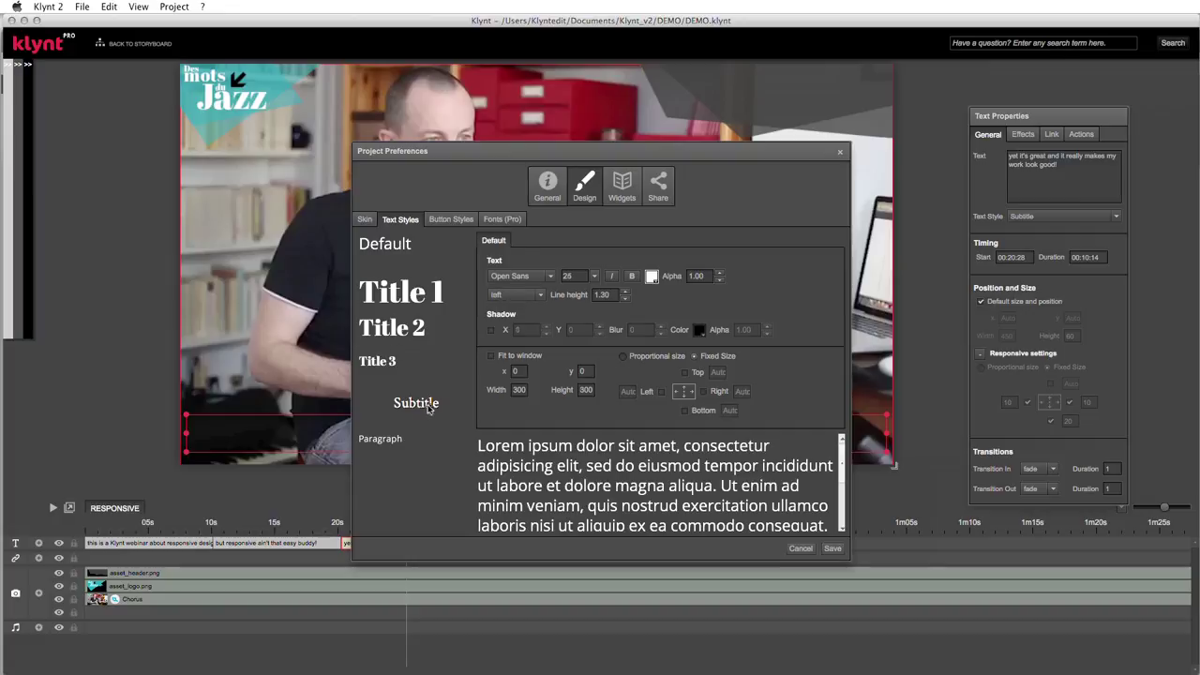
{"action": "left_click", "coordinate": [427, 407]}
{"action": "left_click", "coordinate": [593, 276]}
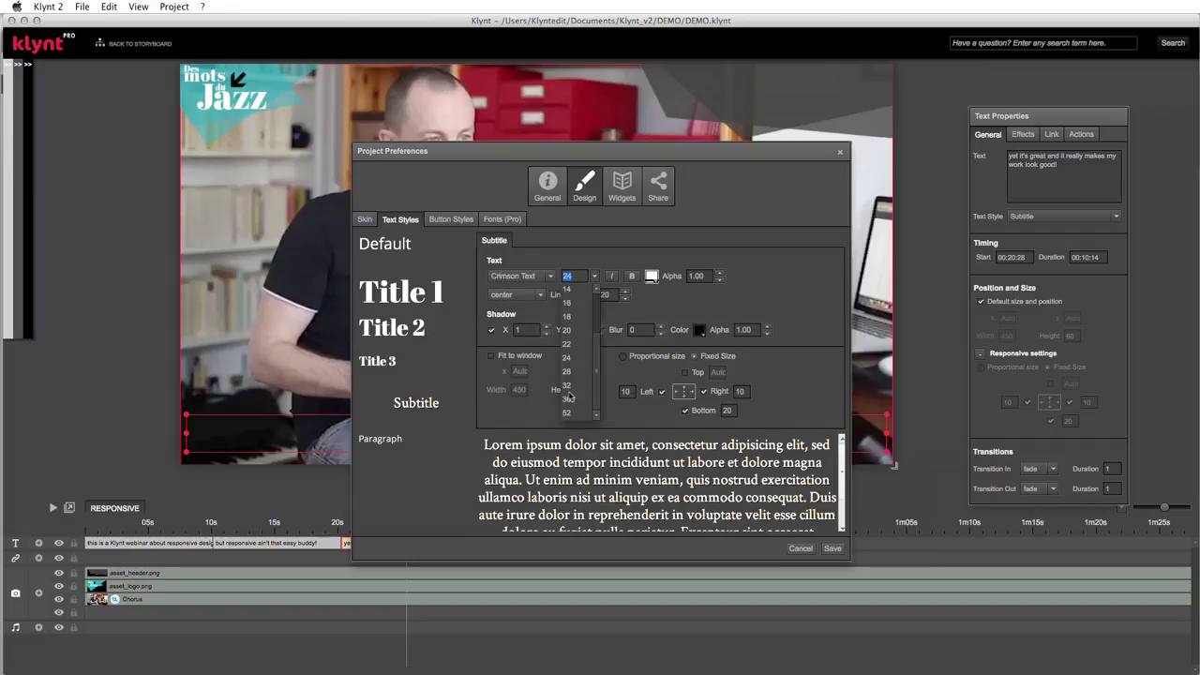
{"action": "left_click", "coordinate": [573, 372]}
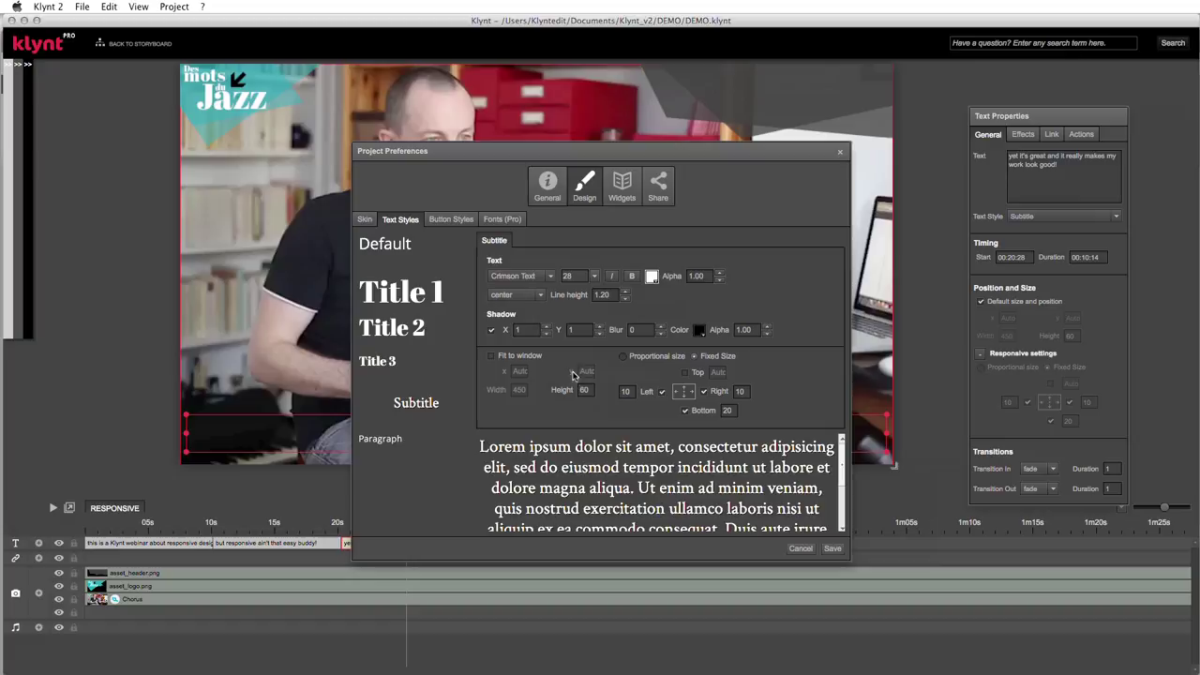
{"action": "left_click", "coordinate": [825, 549]}
{"action": "key", "text": "super+s"}
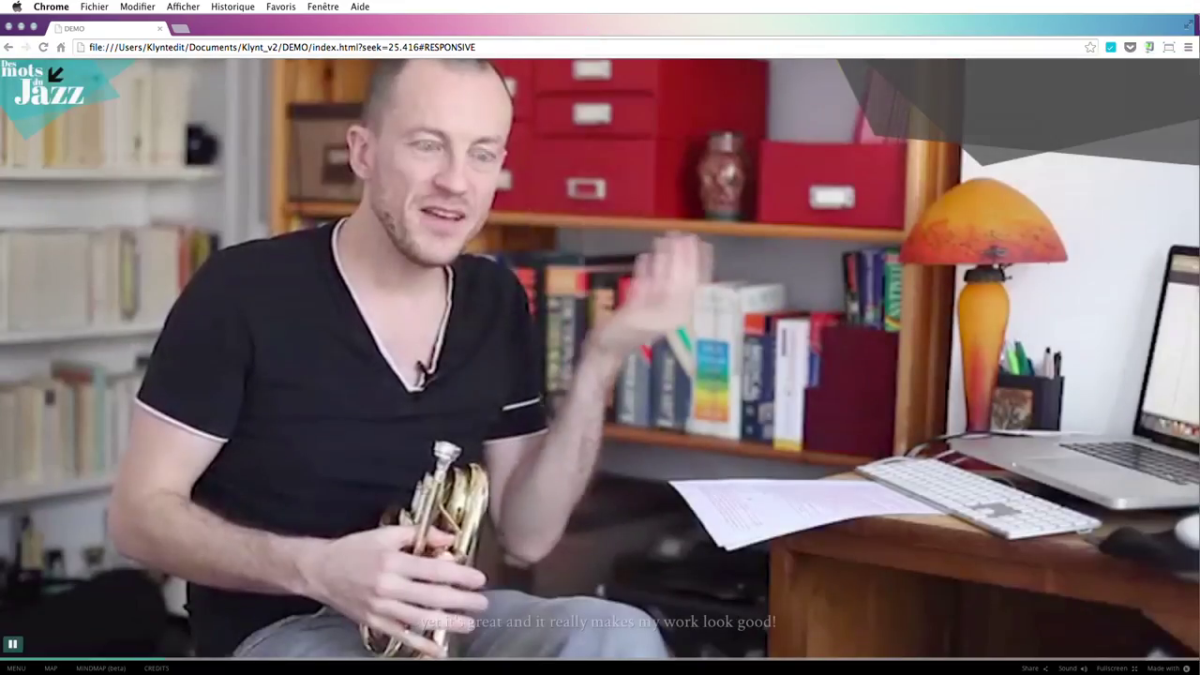
- Examine the larger subtitle in the browser preview while shrinking and enlarging the window, close the preview and return to Klynt
{"action": "left_click_drag", "start_coordinate": [1199, 673], "coordinate": [432, 483]}
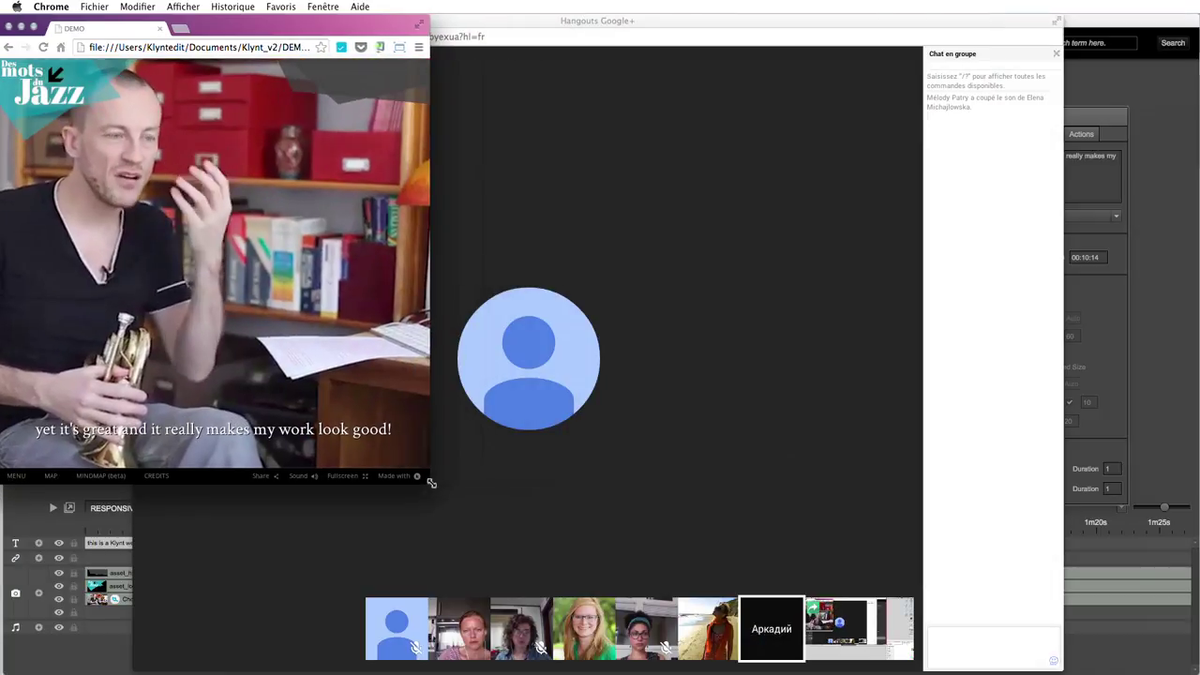
{"action": "left_click_drag", "start_coordinate": [431, 483], "coordinate": [1168, 674]}
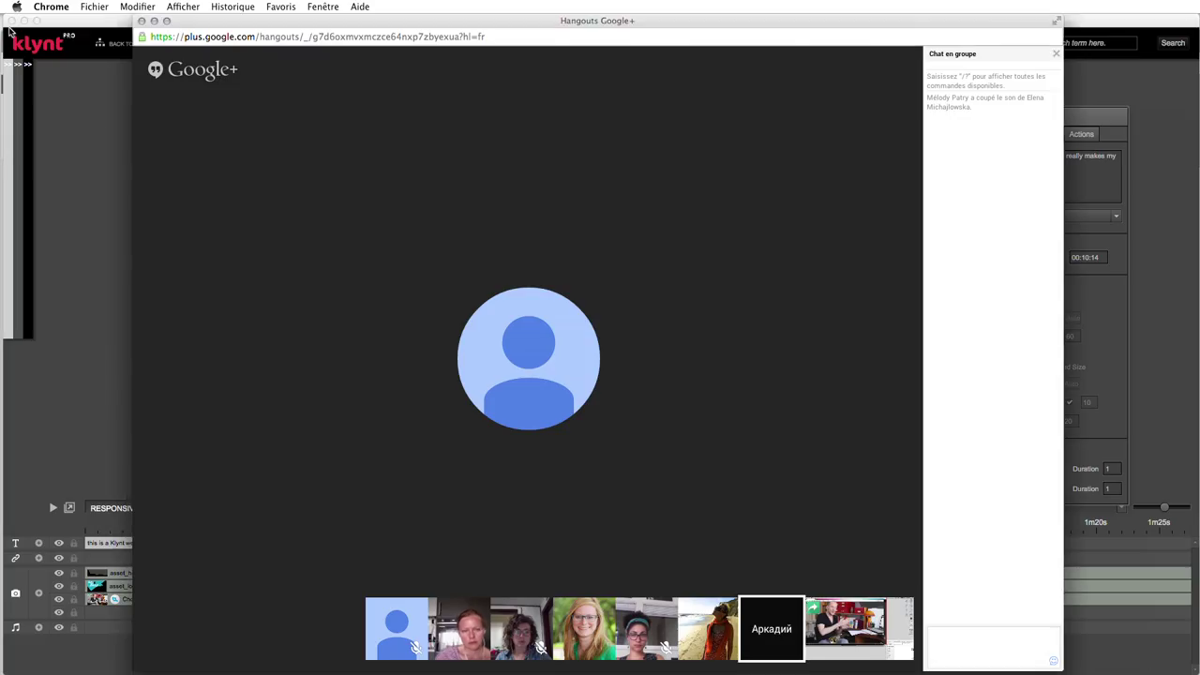
{"action": "left_click", "coordinate": [74, 445]}
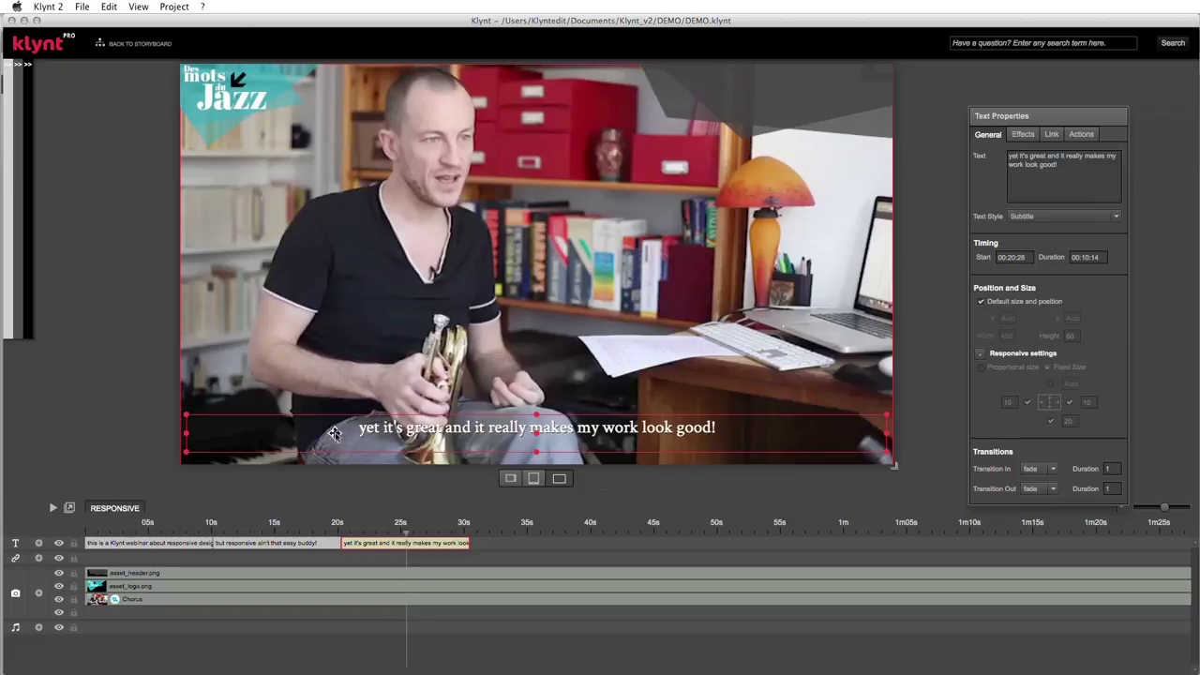
- Move the third subtitle upward on the stage in two stages and restore its default size and position
{"action": "left_click_drag", "start_coordinate": [419, 435], "coordinate": [428, 355]}
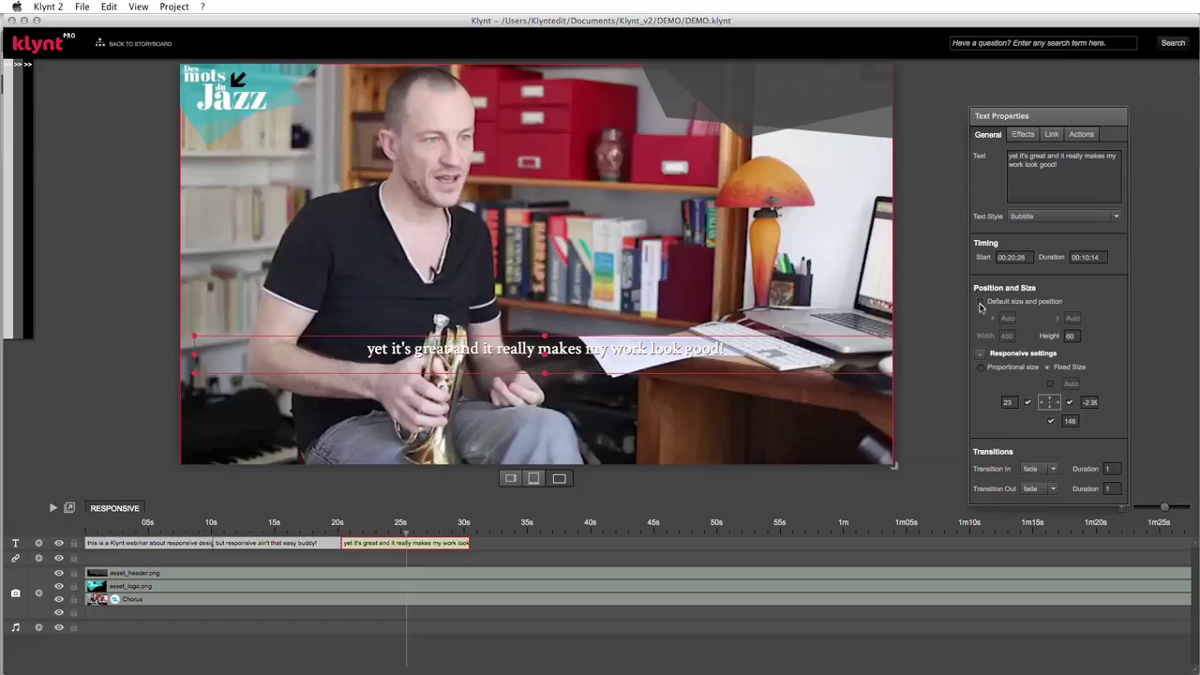
{"action": "left_click_drag", "start_coordinate": [604, 364], "coordinate": [590, 286]}
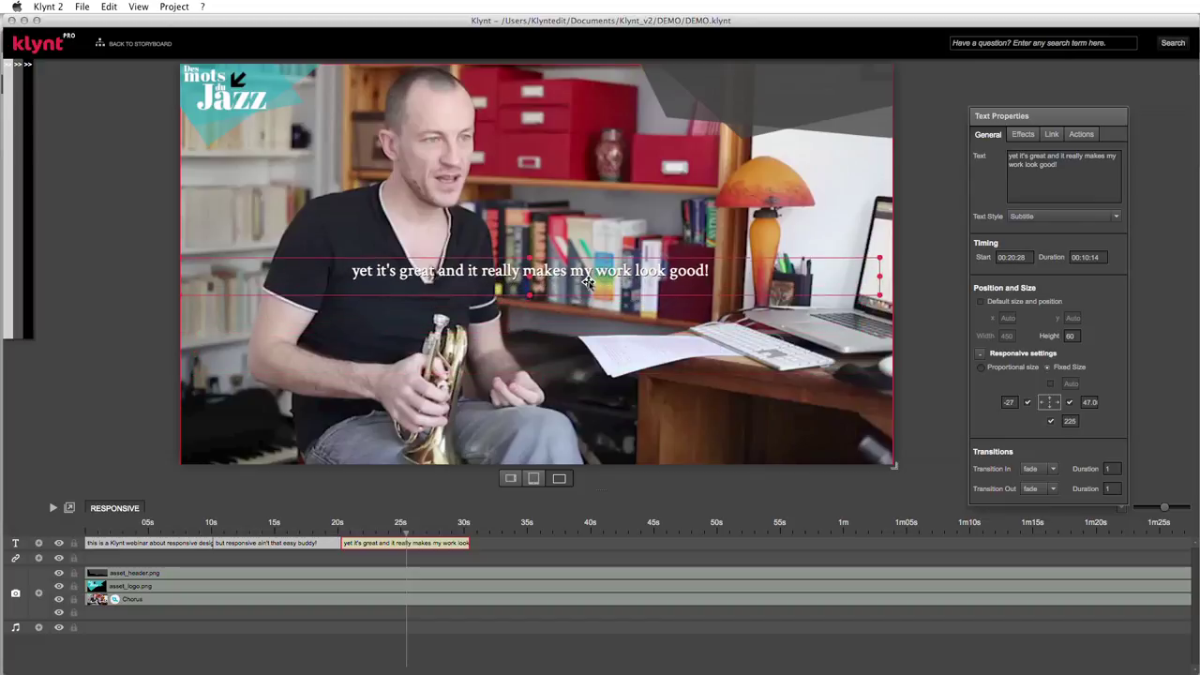
{"action": "left_click", "coordinate": [981, 302]}
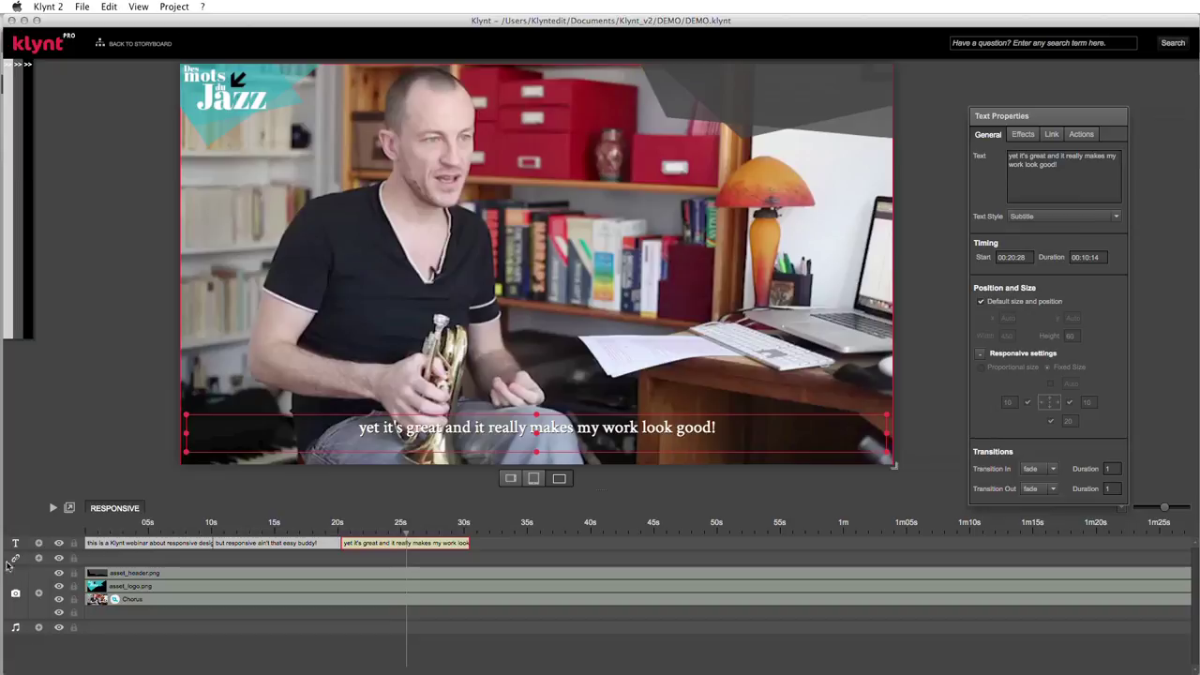
- Add a button to the empty link track and extend it across the sequence to a duration of 01:27:37
{"action": "right_click", "coordinate": [101, 560]}
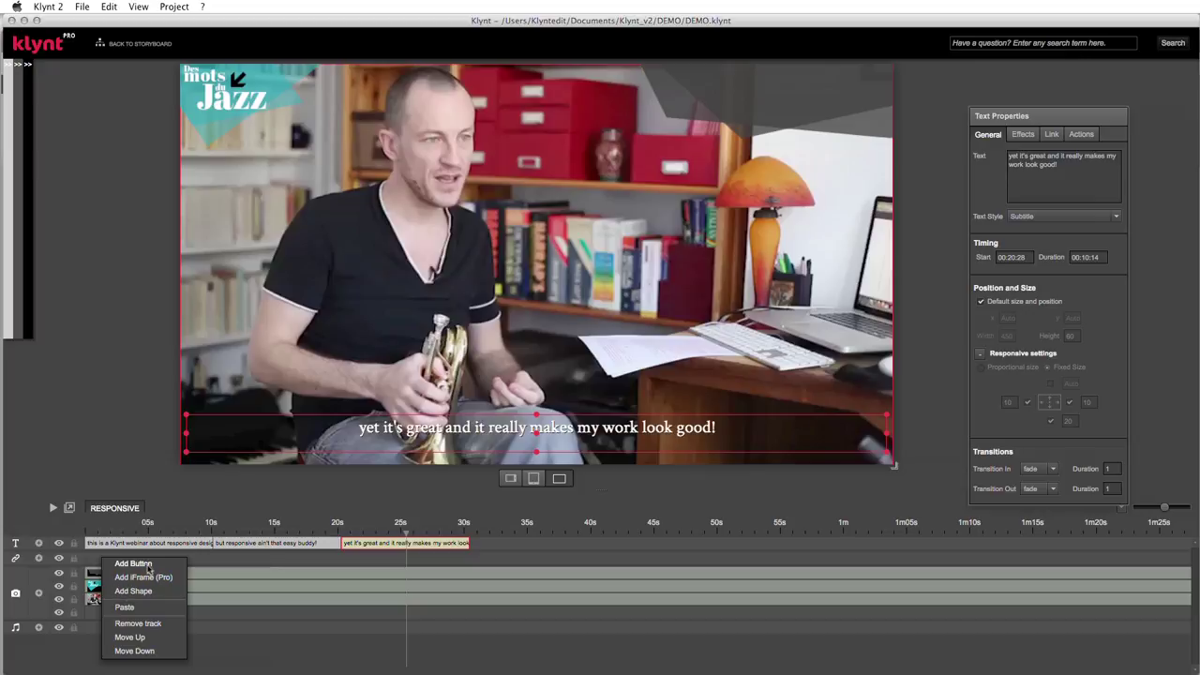
{"action": "left_click", "coordinate": [147, 565]}
{"action": "left_click", "coordinate": [137, 561]}
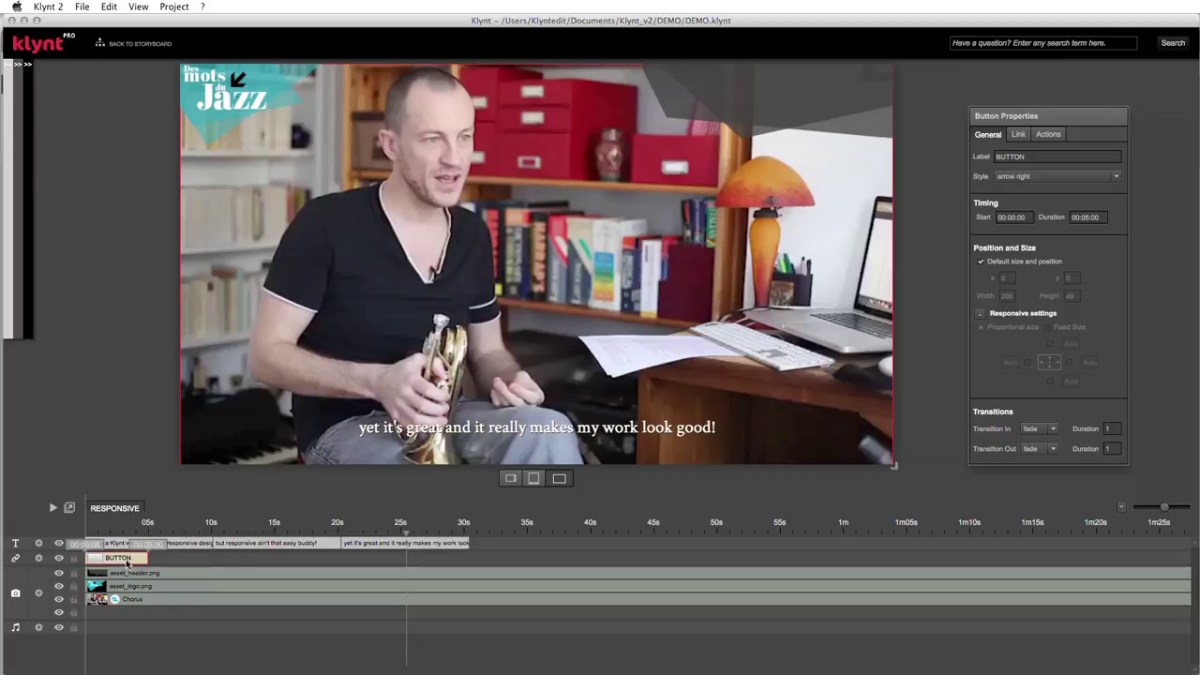
{"action": "left_click", "coordinate": [127, 563]}
{"action": "left_click_drag", "start_coordinate": [147, 560], "coordinate": [1188, 557]}
- Disable the button's default size and position and move it up and inward to y -46, about 101 from the right edge
{"action": "left_click", "coordinate": [824, 261]}
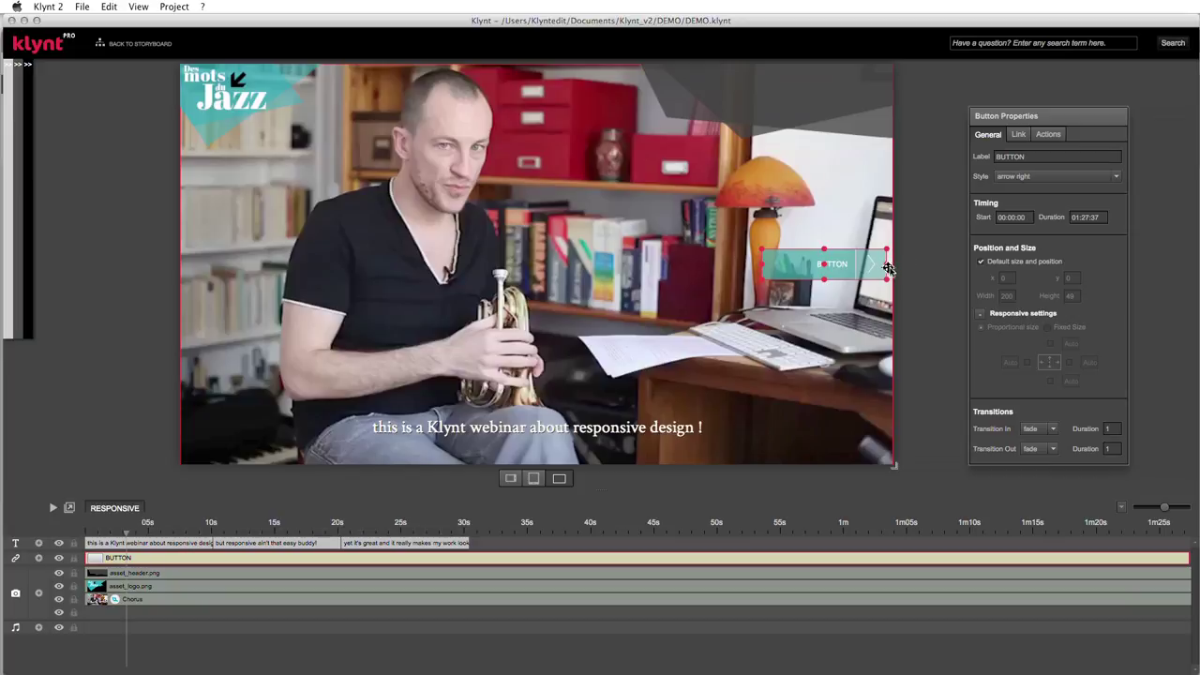
{"action": "left_click", "coordinate": [980, 262]}
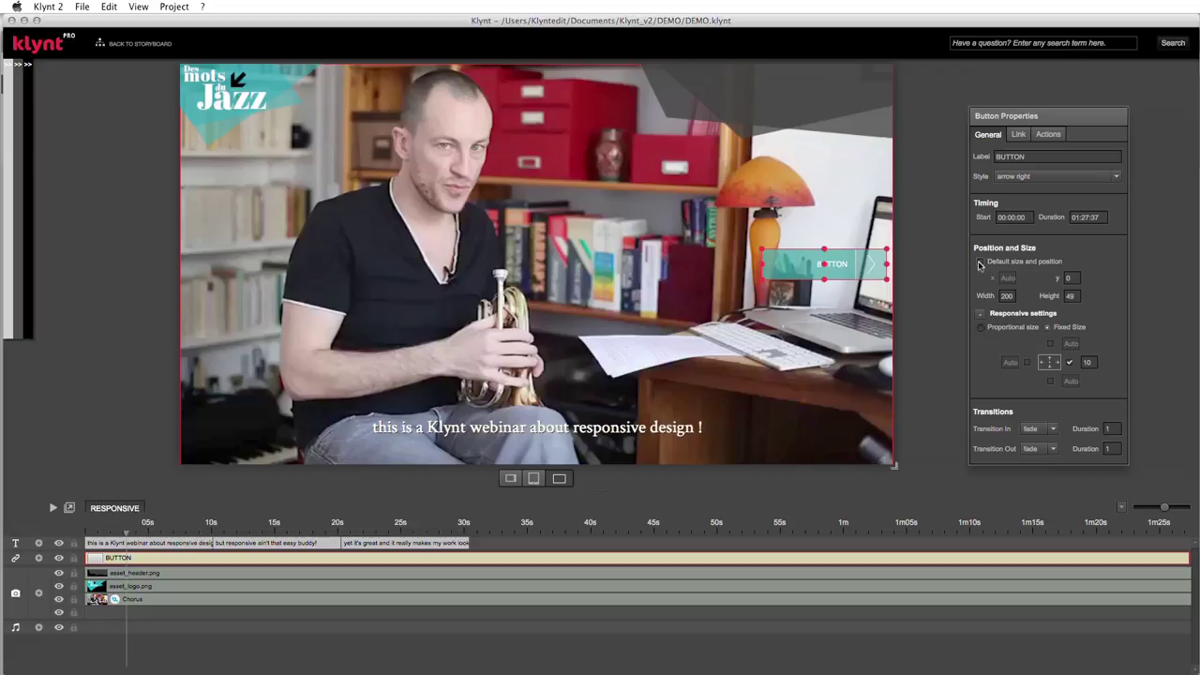
{"action": "left_click_drag", "start_coordinate": [833, 270], "coordinate": [774, 242]}
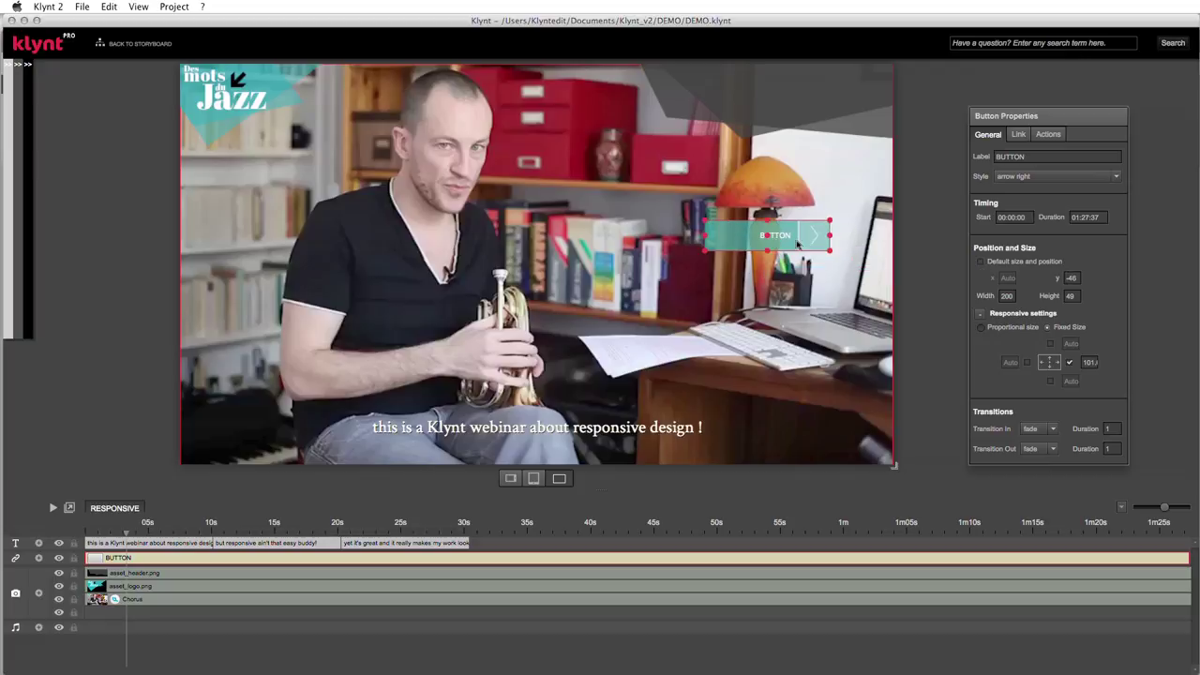
- Anchor the project's arrow right button style 50 from the top in the design settings and save the change
{"action": "left_click", "coordinate": [159, 5]}
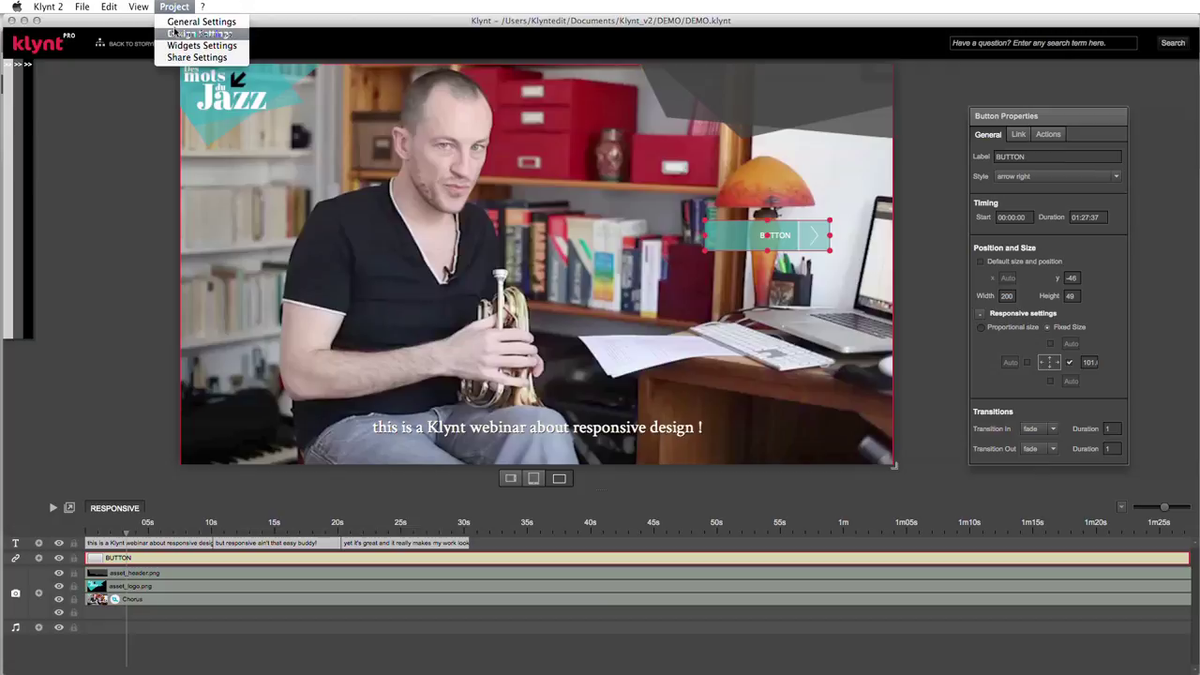
{"action": "left_click", "coordinate": [174, 33]}
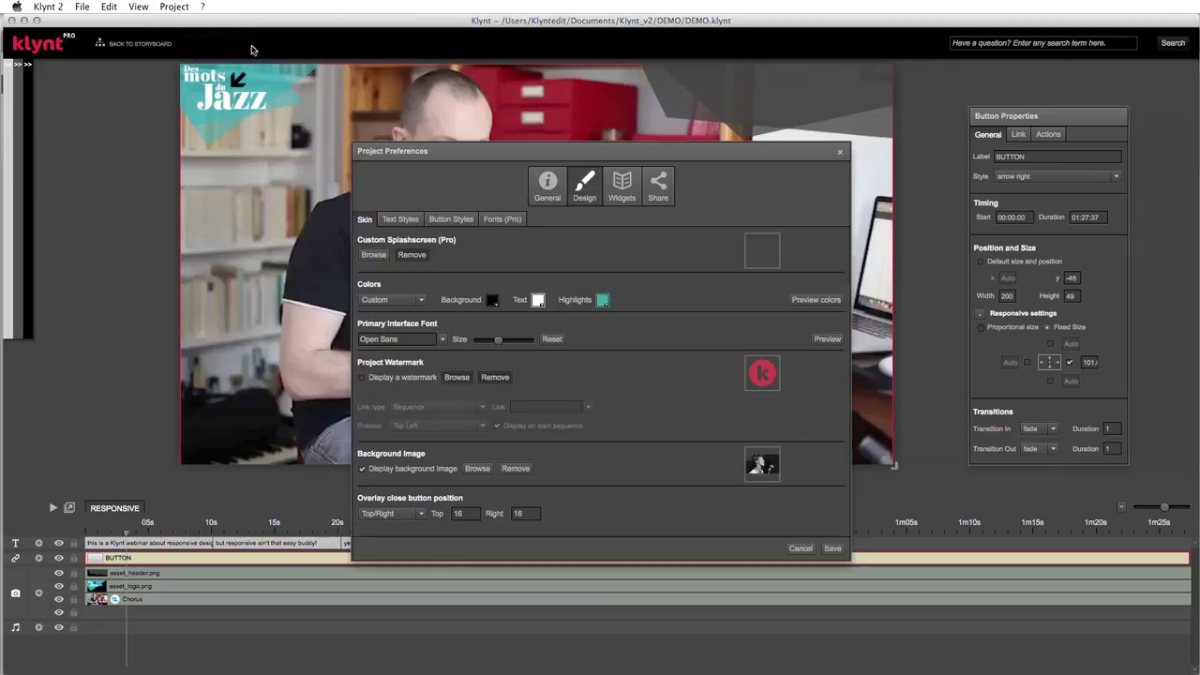
{"action": "left_click", "coordinate": [451, 219]}
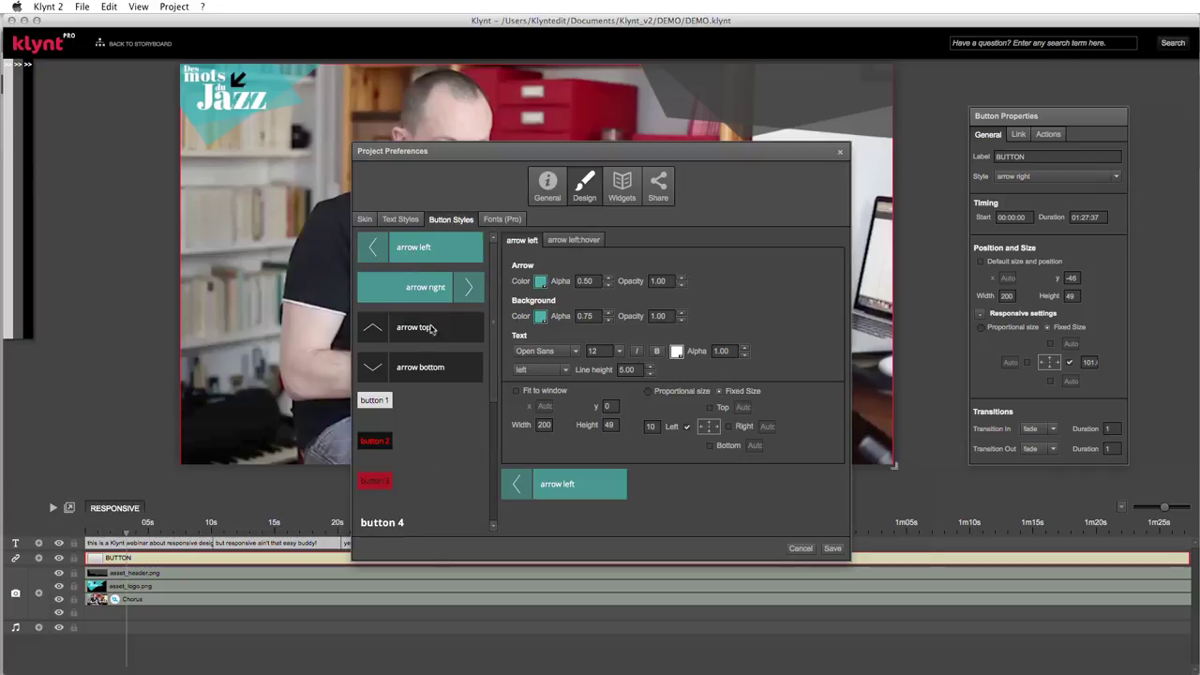
{"action": "left_click", "coordinate": [401, 286]}
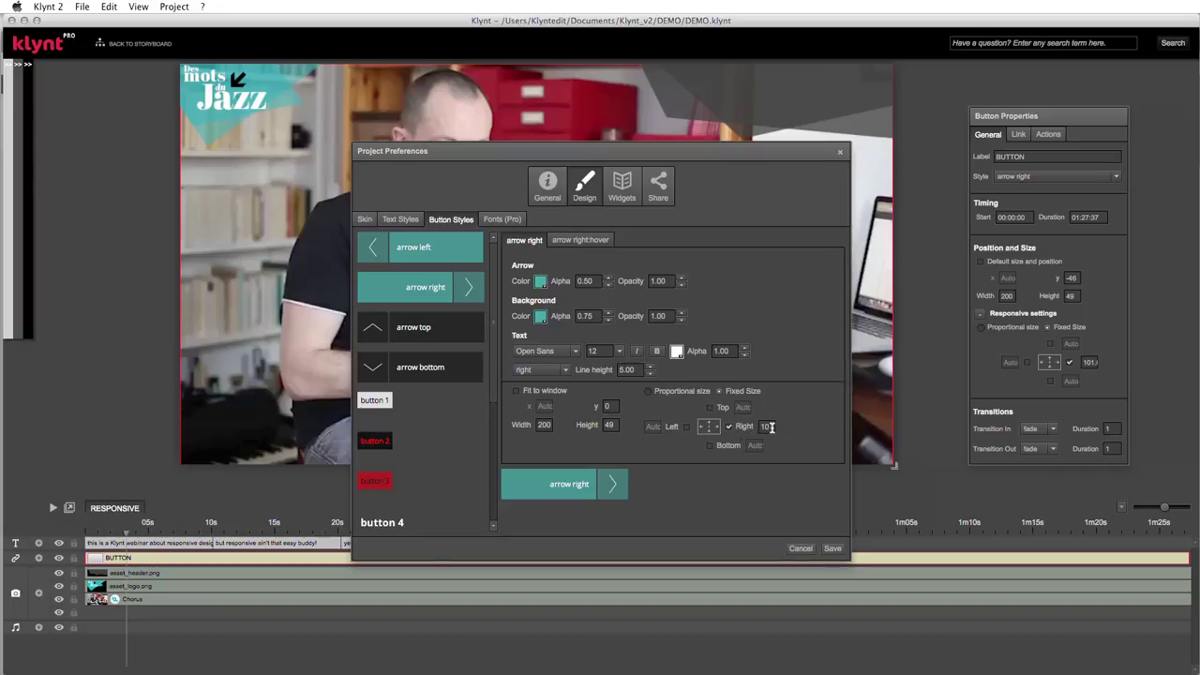
{"action": "left_click", "coordinate": [710, 408]}
{"action": "left_click", "coordinate": [737, 408]}
{"action": "type", "text": "50"}
{"action": "key", "text": "Return"}
{"action": "left_click", "coordinate": [795, 549]}
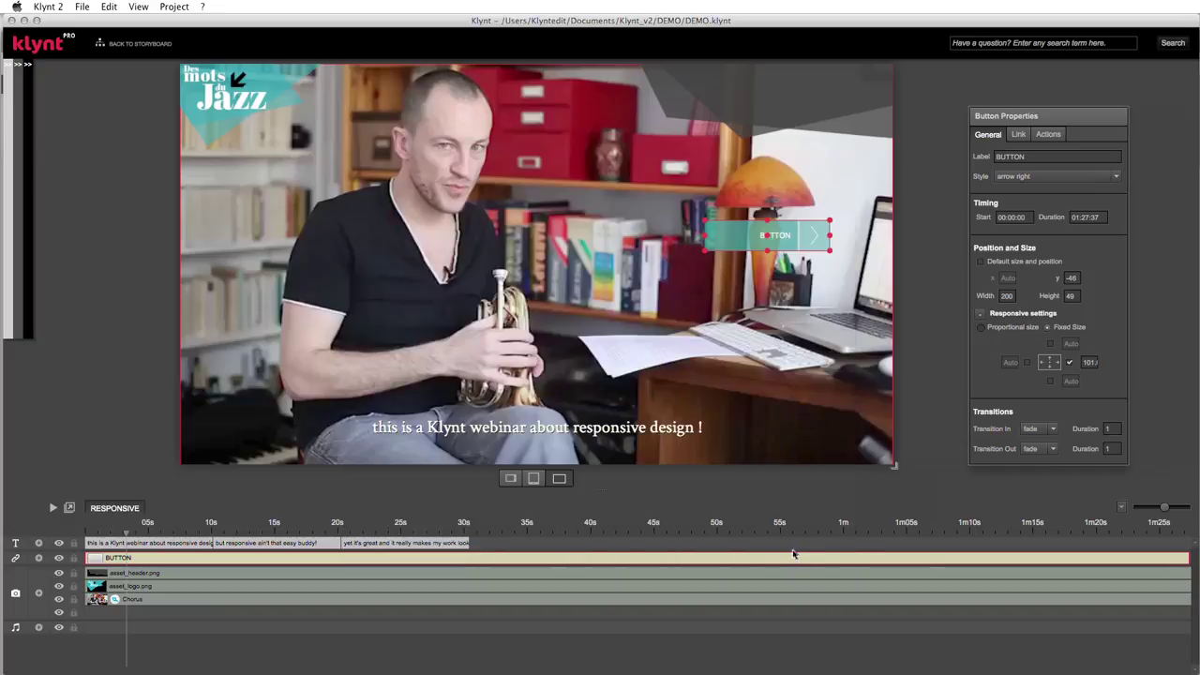
- Label the selected button RIGHT and restore its default size and position
{"action": "double_click", "coordinate": [1043, 159]}
{"action": "type", "text": "RIGHT"}
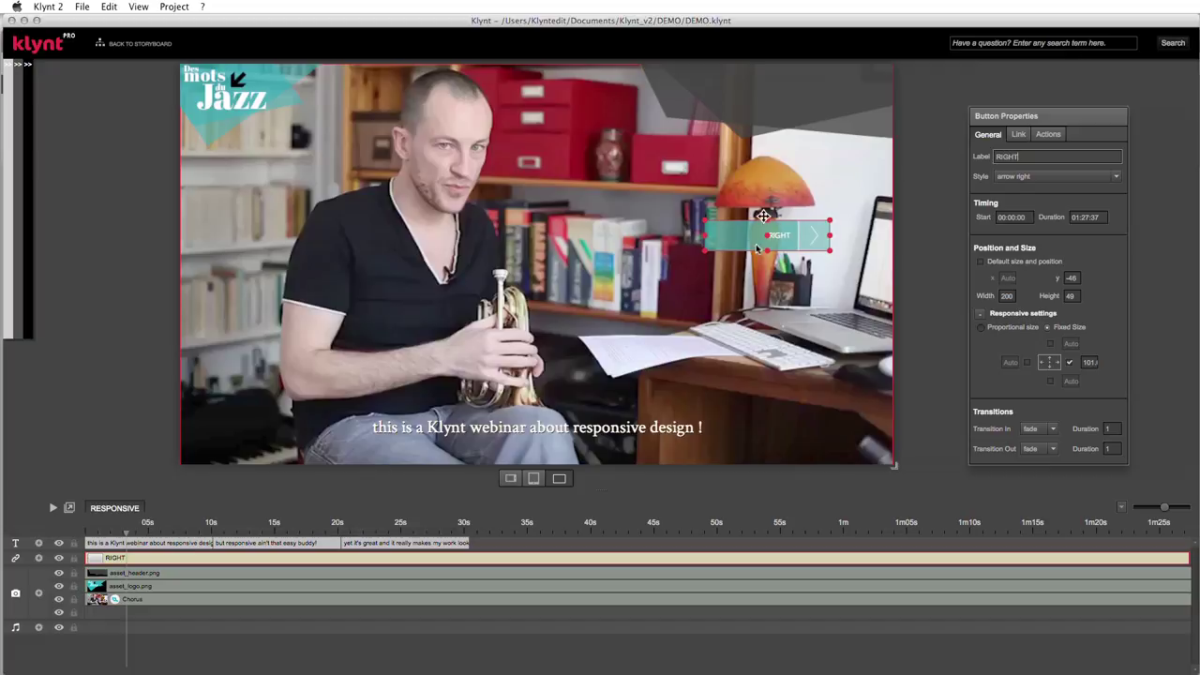
{"action": "left_click", "coordinate": [981, 262]}
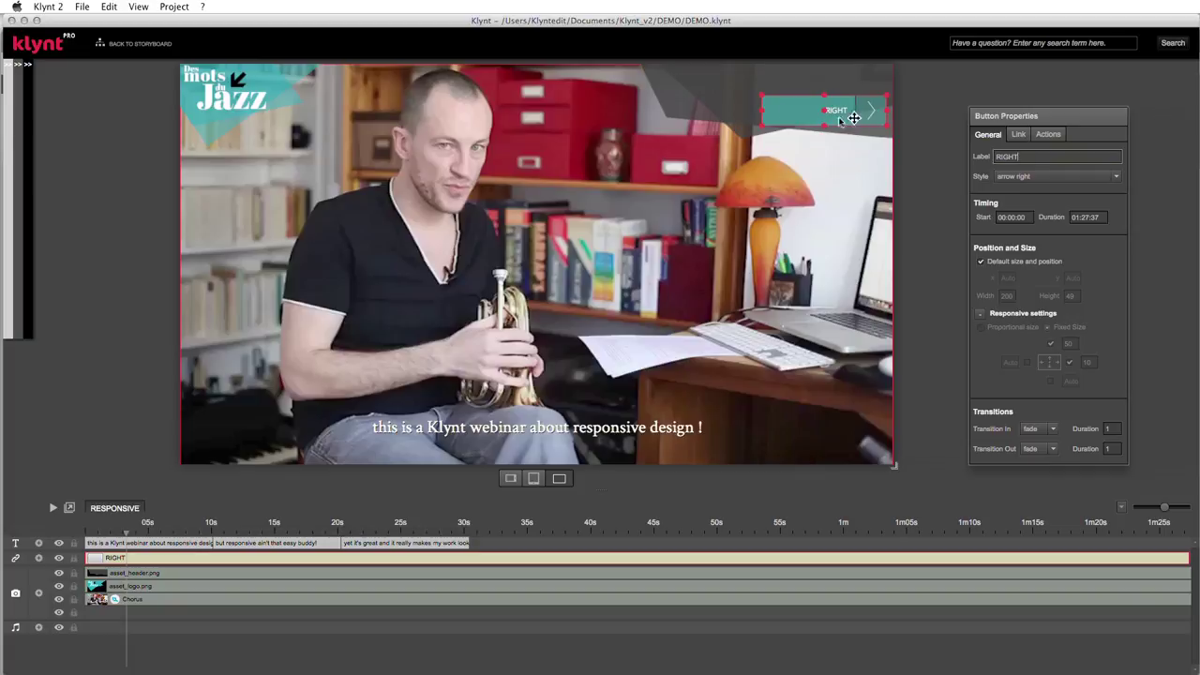
- Preview the sequence in the browser and examine the RIGHT button in a shrunken window and at 640 × 960 iPhone Portrait
{"action": "key", "text": "super+s"}
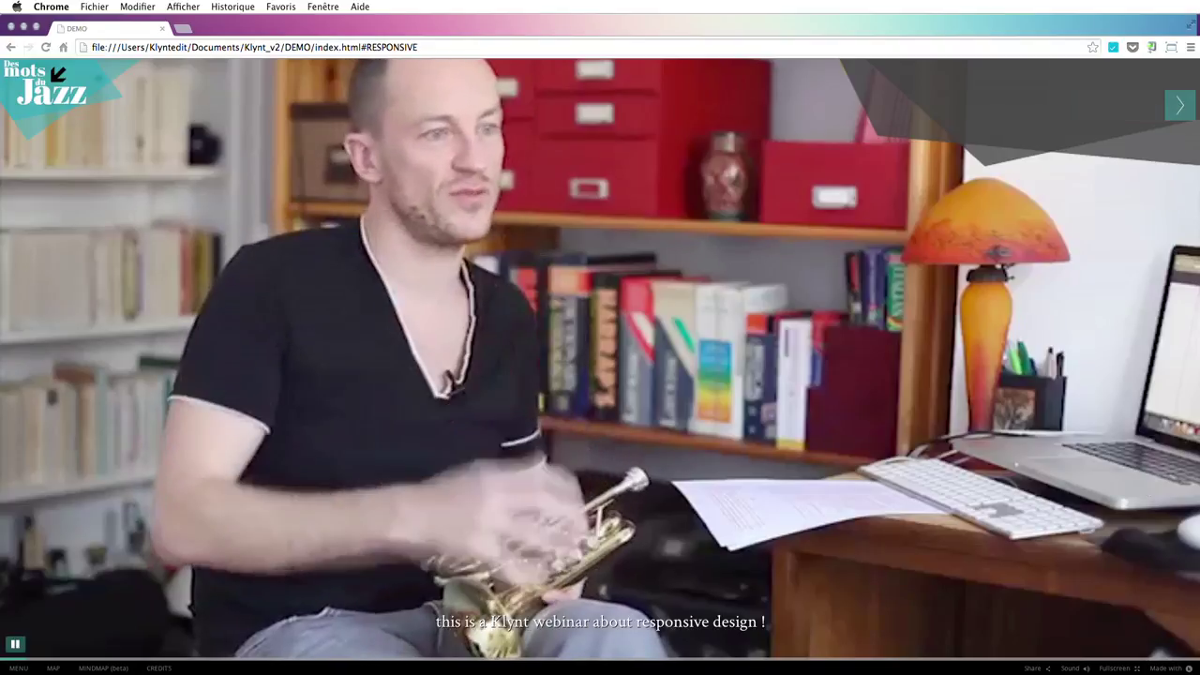
{"action": "left_click_drag", "start_coordinate": [1198, 673], "coordinate": [635, 452]}
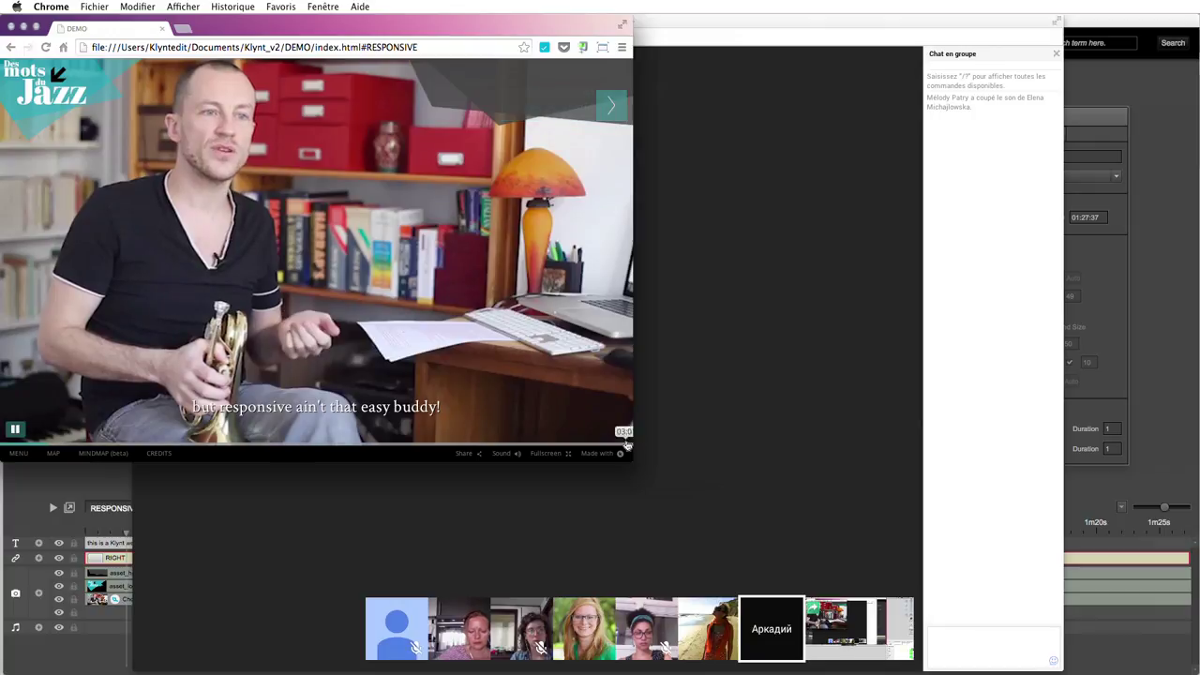
{"action": "left_click", "coordinate": [606, 45]}
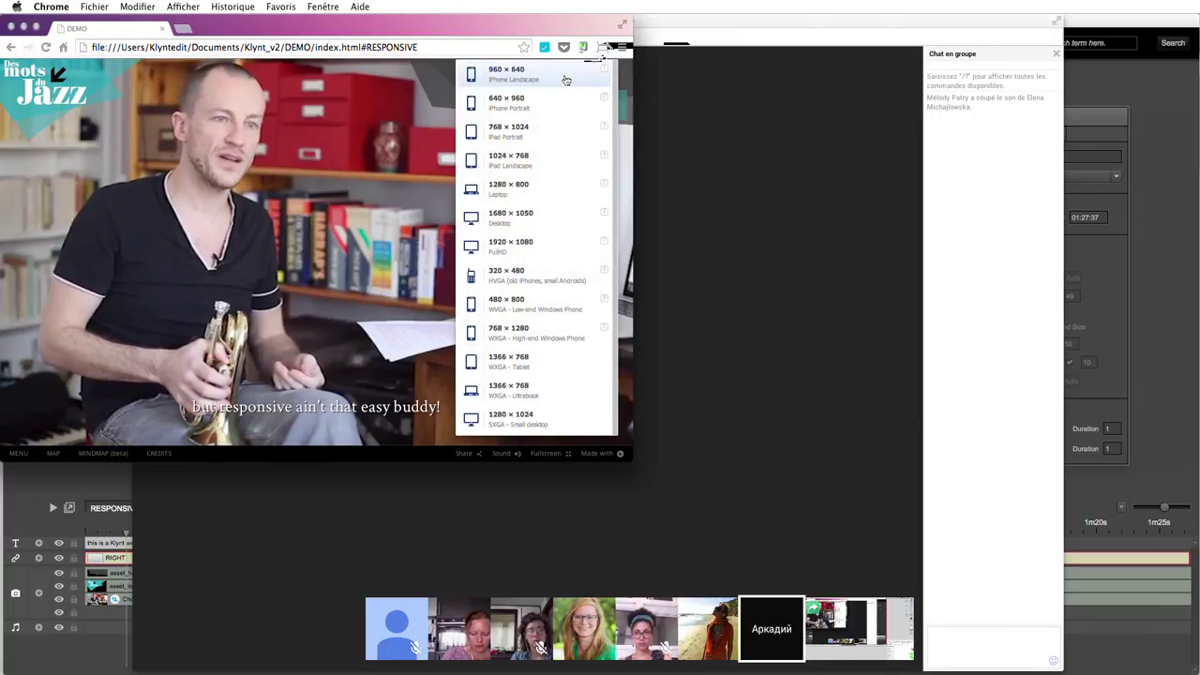
{"action": "left_click", "coordinate": [523, 111]}
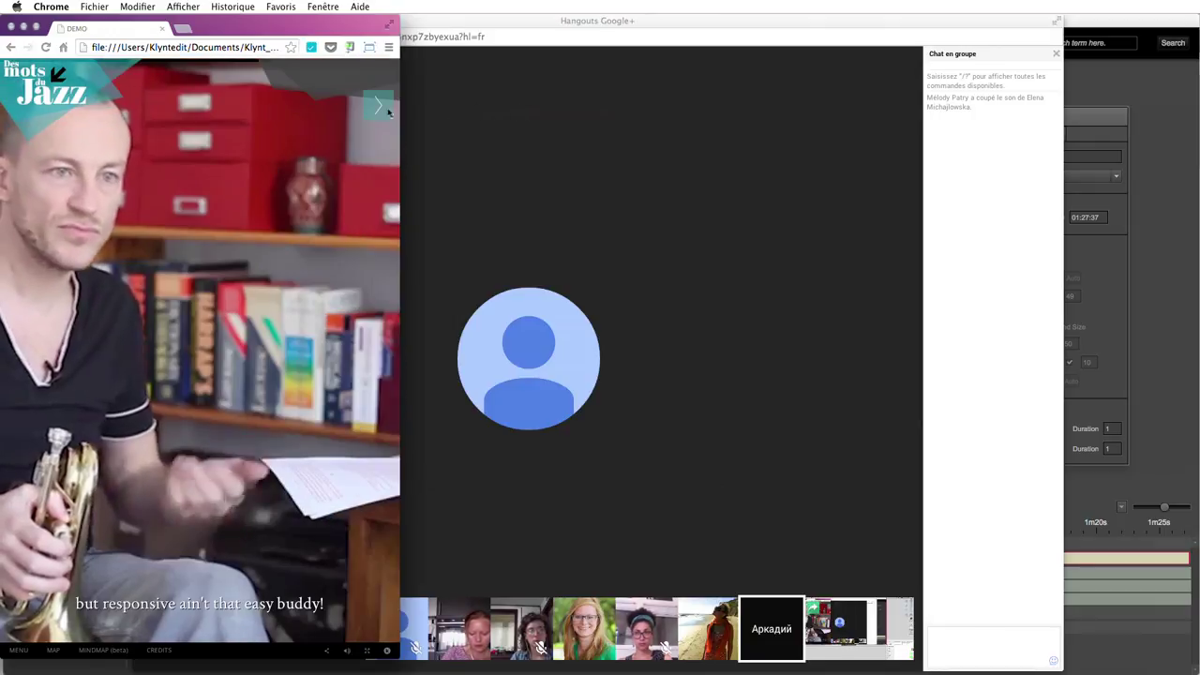
{"action": "left_click_drag", "start_coordinate": [236, 30], "coordinate": [270, 30]}
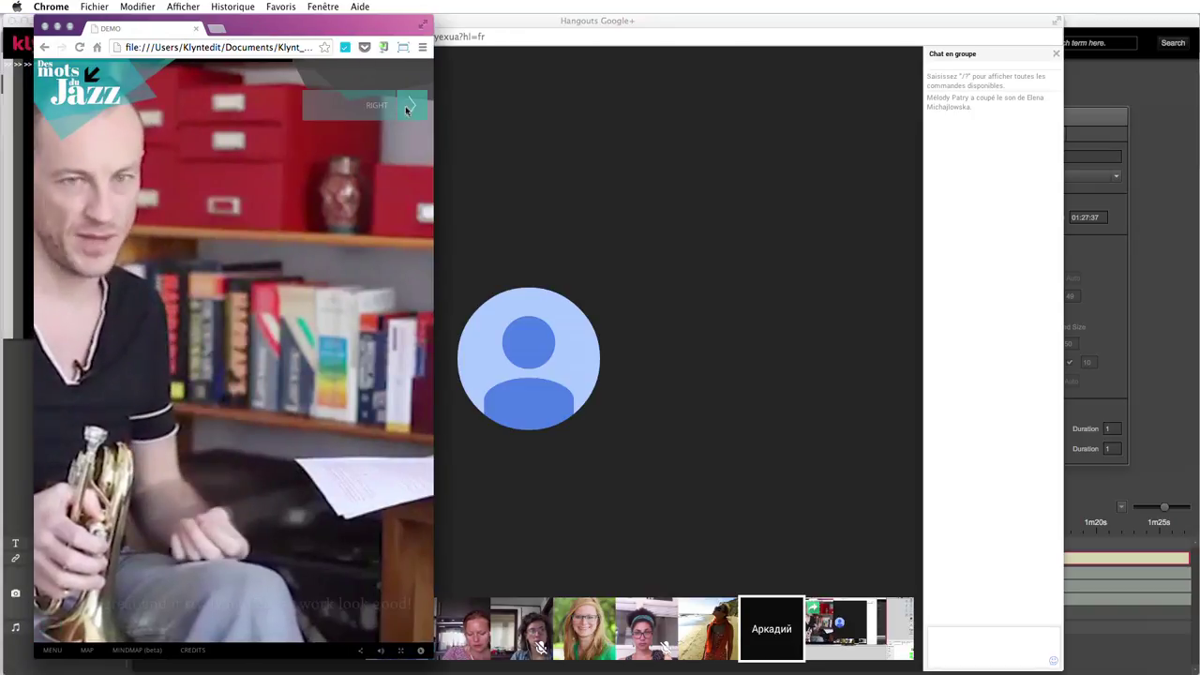
- Check the preview at 768 × 1024 iPad Portrait and 1680 × 1050 Desktop, then close it and return to Klynt
{"action": "left_click", "coordinate": [404, 47]}
{"action": "left_click", "coordinate": [396, 125]}
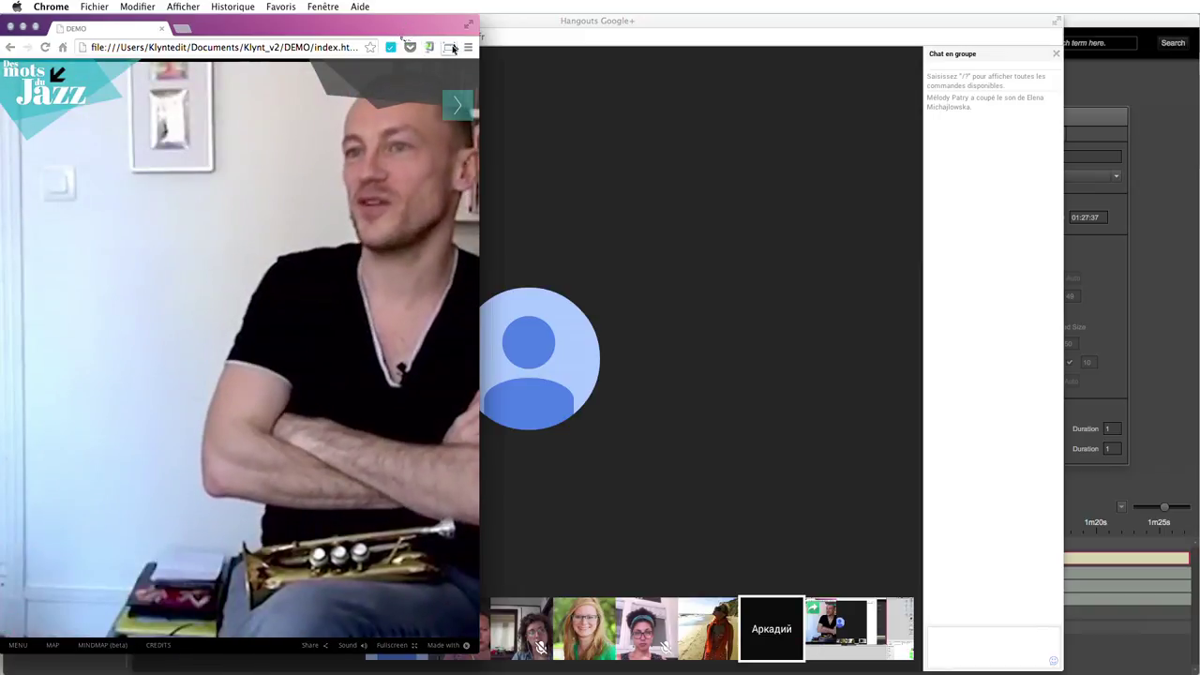
{"action": "left_click", "coordinate": [450, 47]}
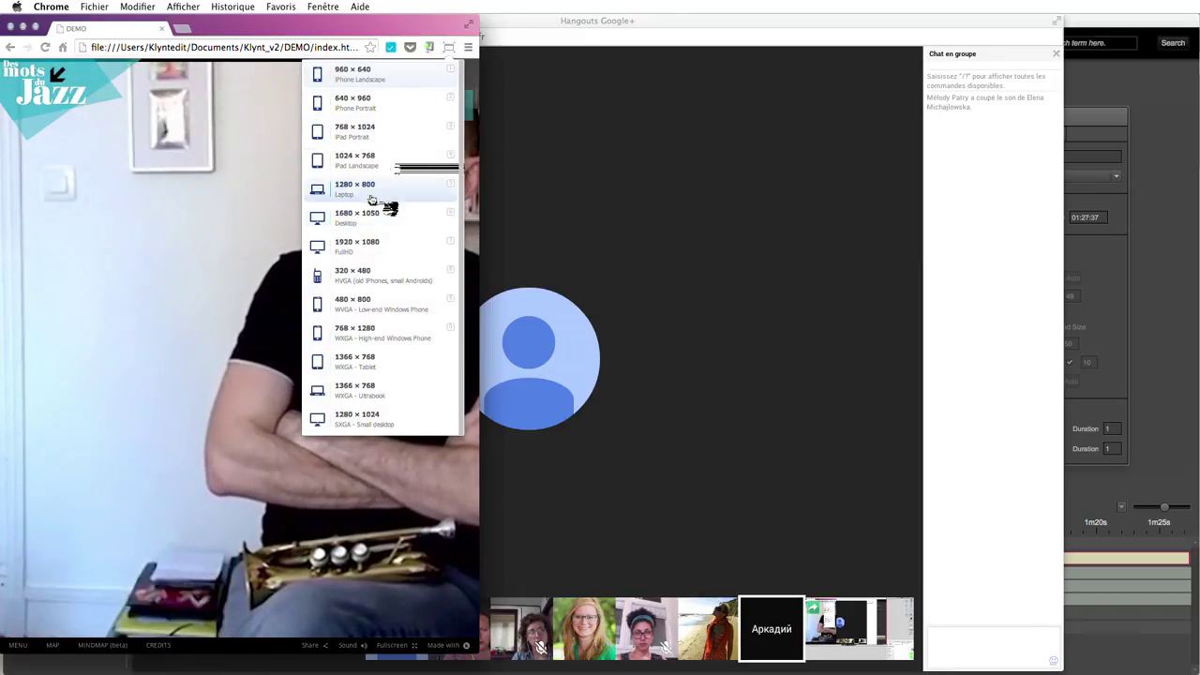
{"action": "left_click", "coordinate": [366, 229]}
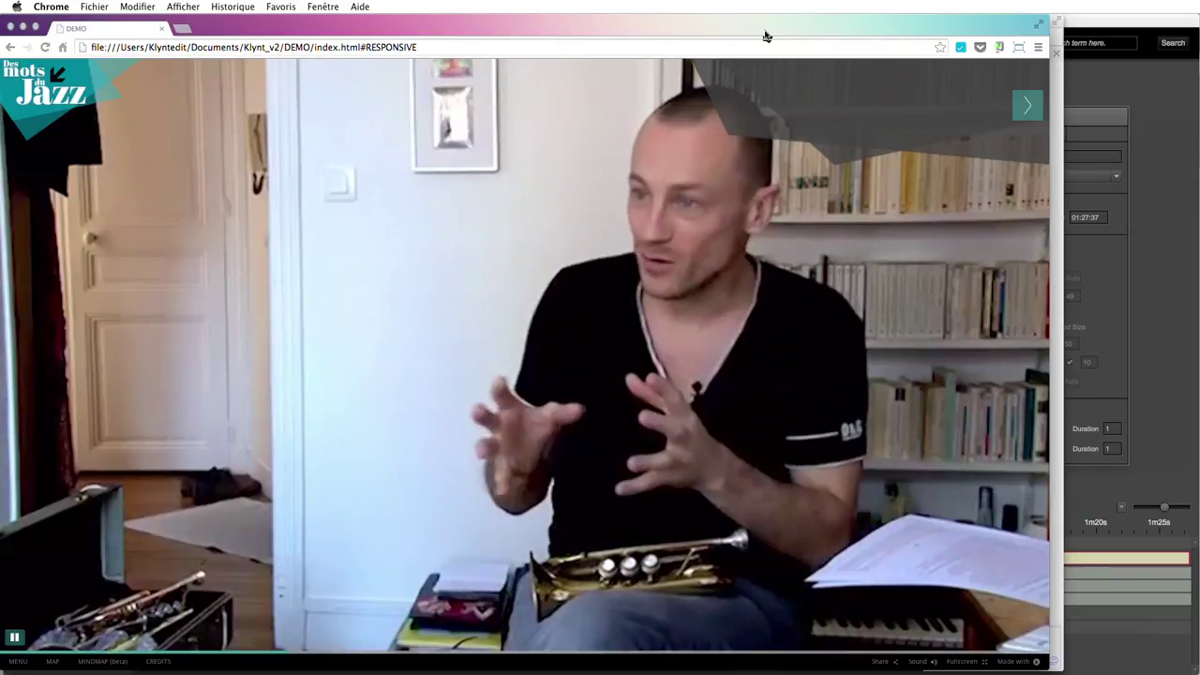
{"action": "left_click_drag", "start_coordinate": [759, 35], "coordinate": [773, 36]}
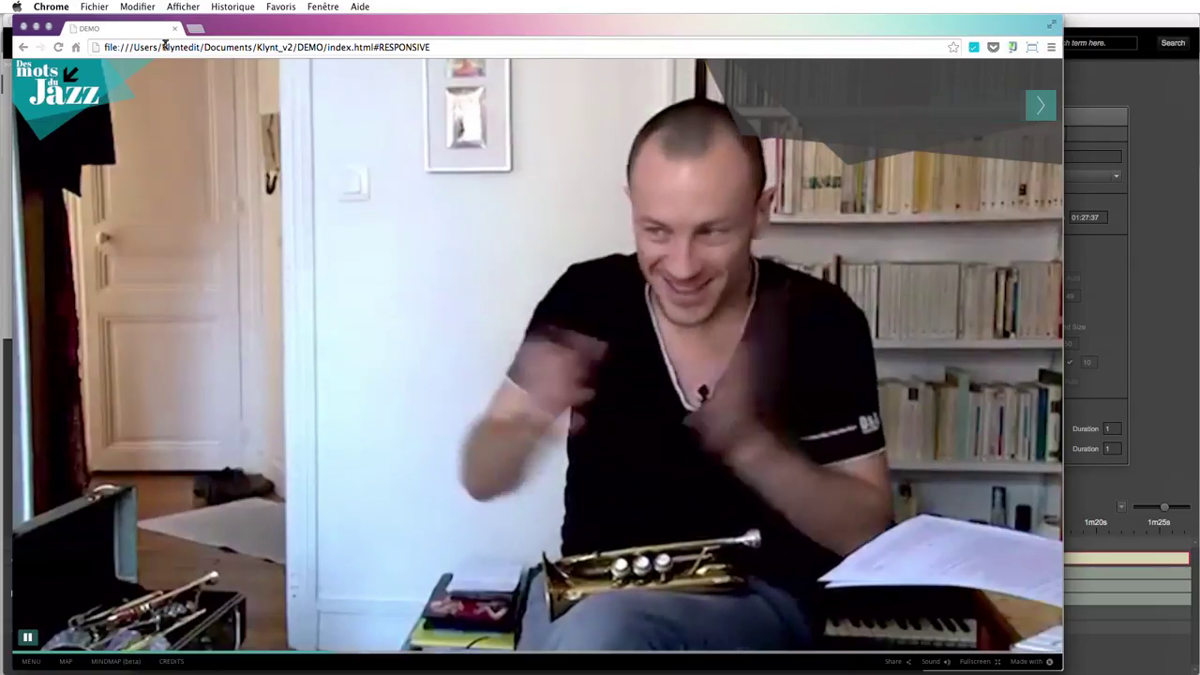
{"action": "left_click", "coordinate": [23, 26]}
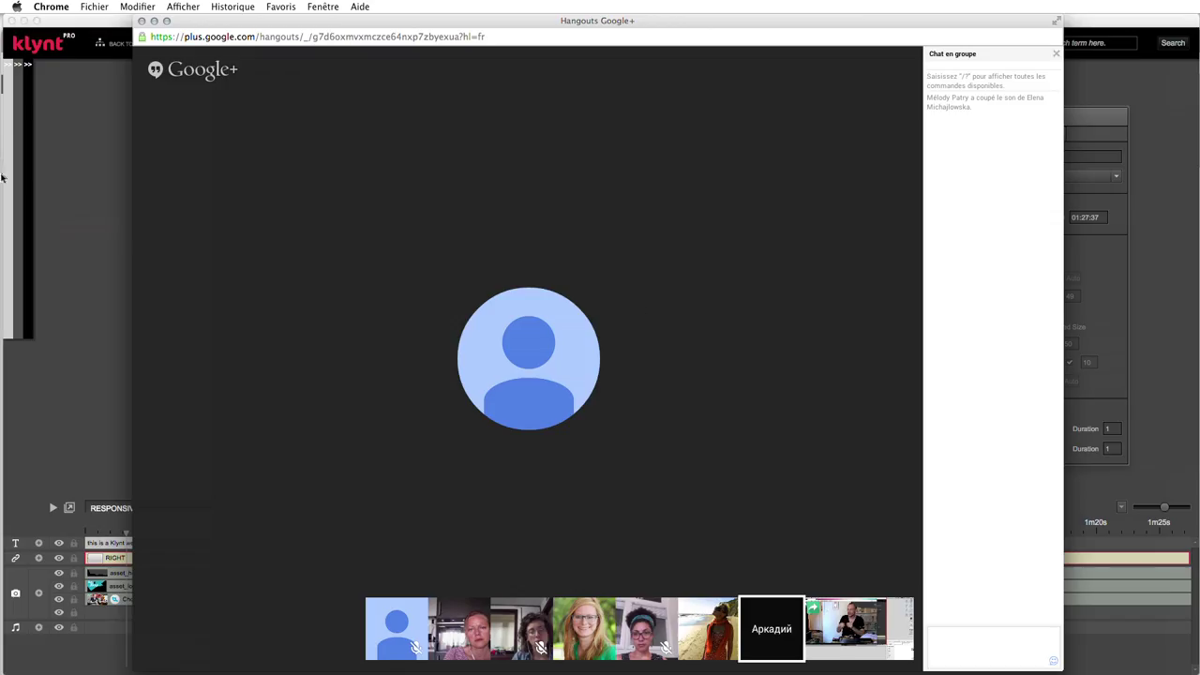
{"action": "left_click", "coordinate": [51, 439]}
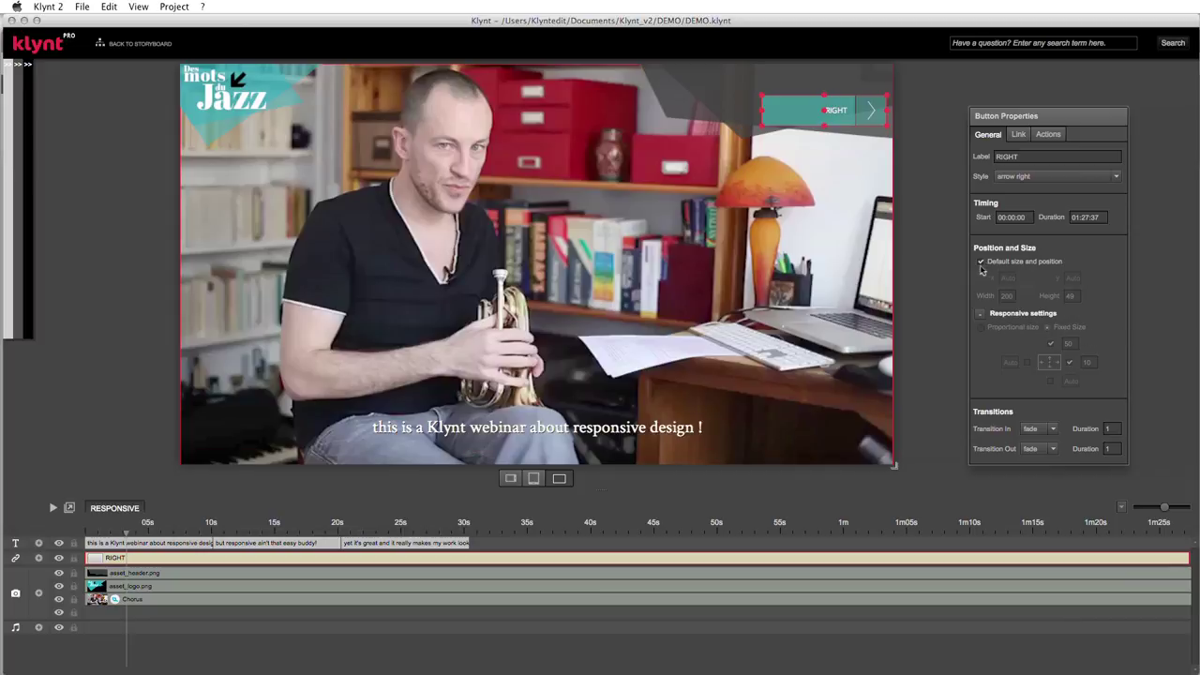
- Switch the arrow right button style to proportional size in the project's design settings and save
{"action": "left_click", "coordinate": [174, 6]}
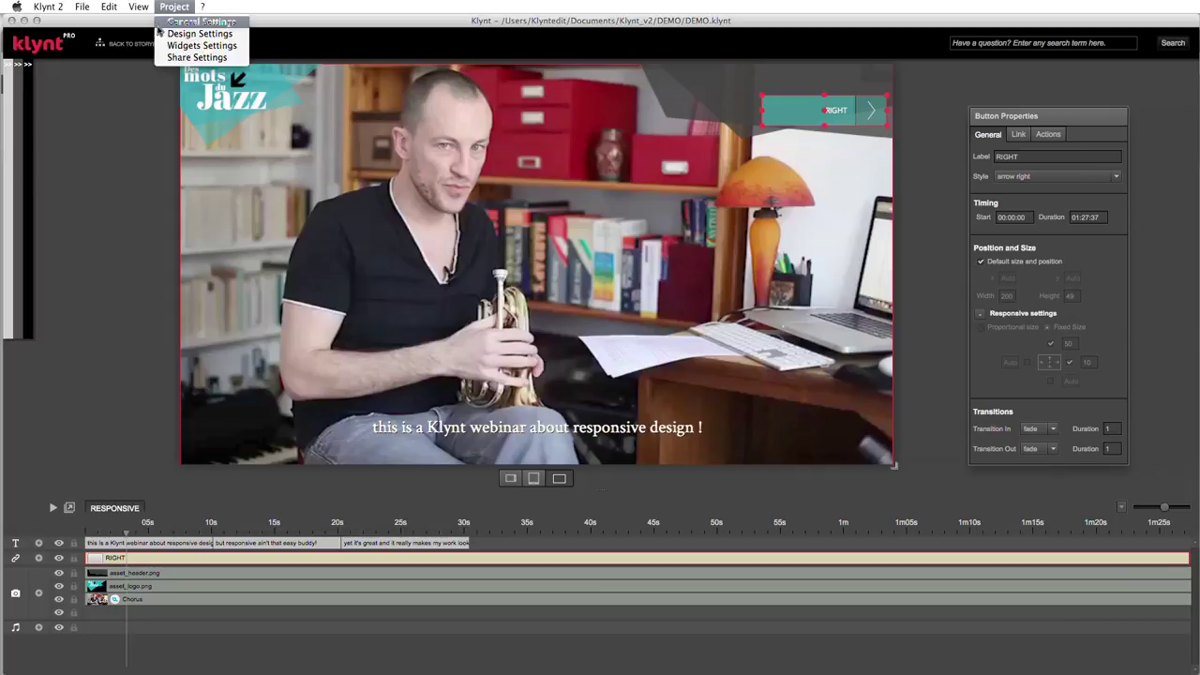
{"action": "left_click", "coordinate": [165, 34]}
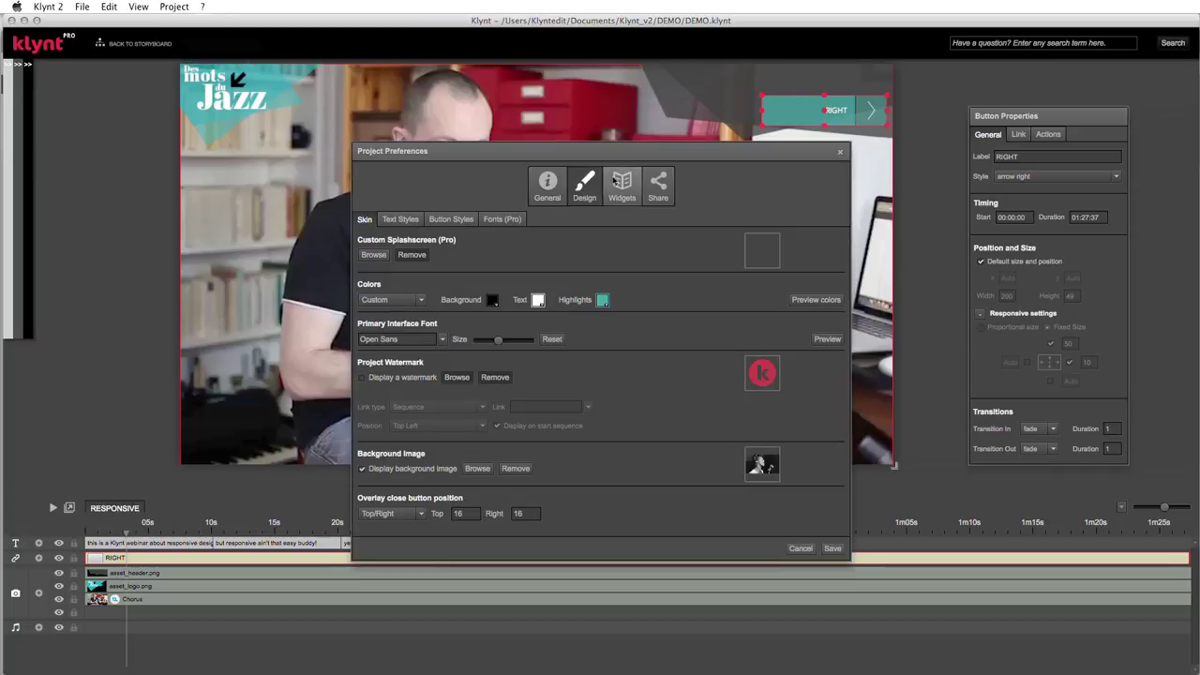
{"action": "left_click", "coordinate": [459, 223]}
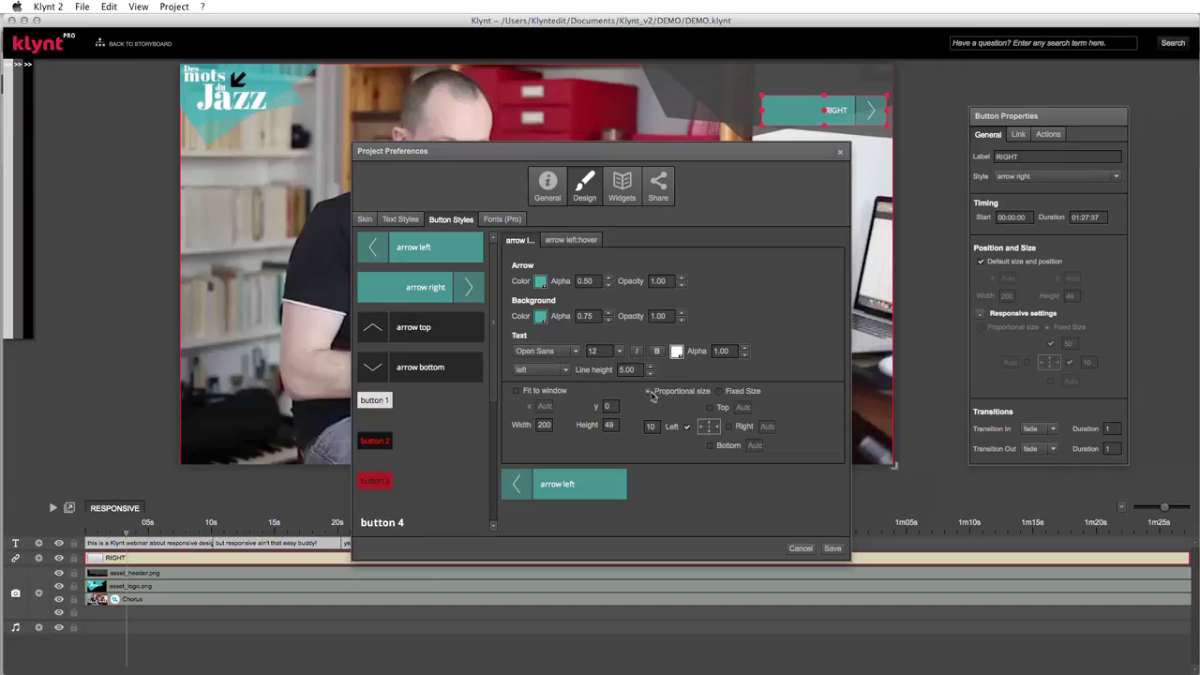
{"action": "left_click", "coordinate": [404, 278]}
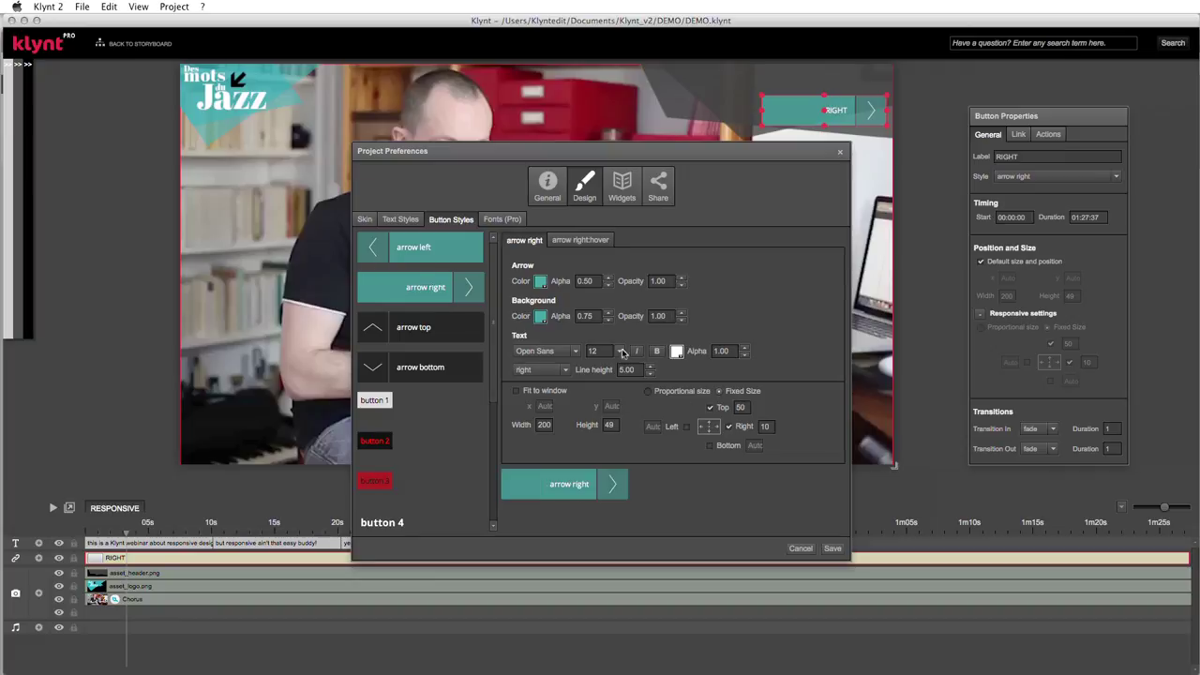
{"action": "left_click", "coordinate": [647, 392]}
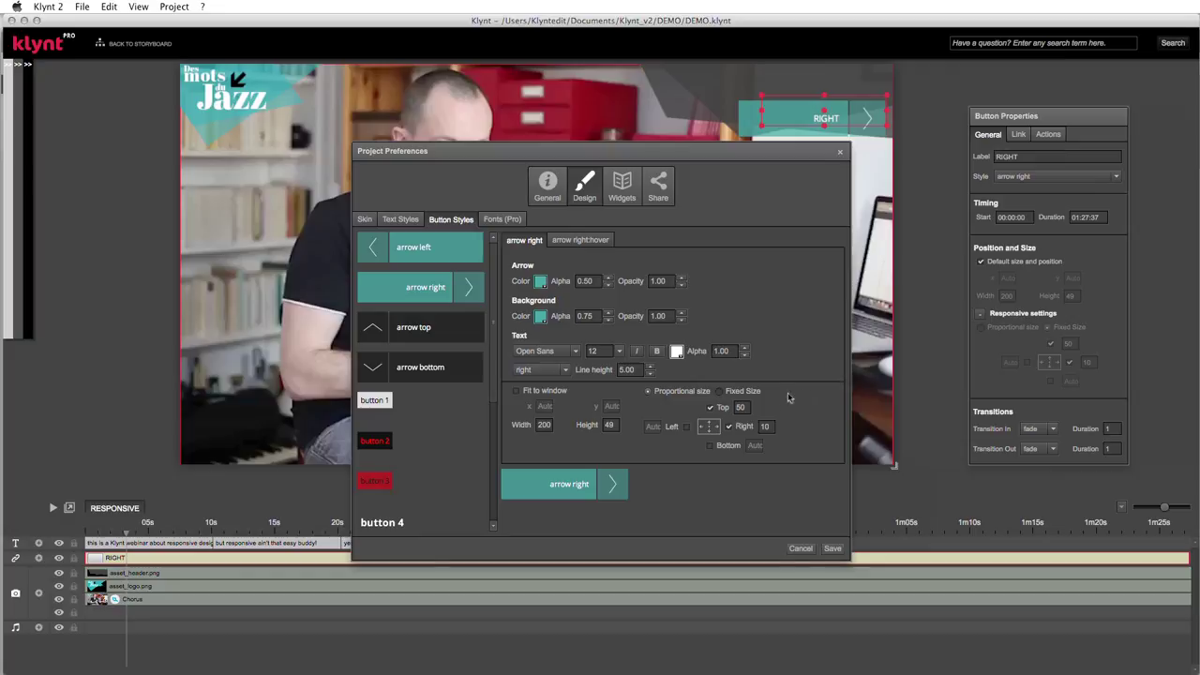
{"action": "left_click", "coordinate": [833, 549]}
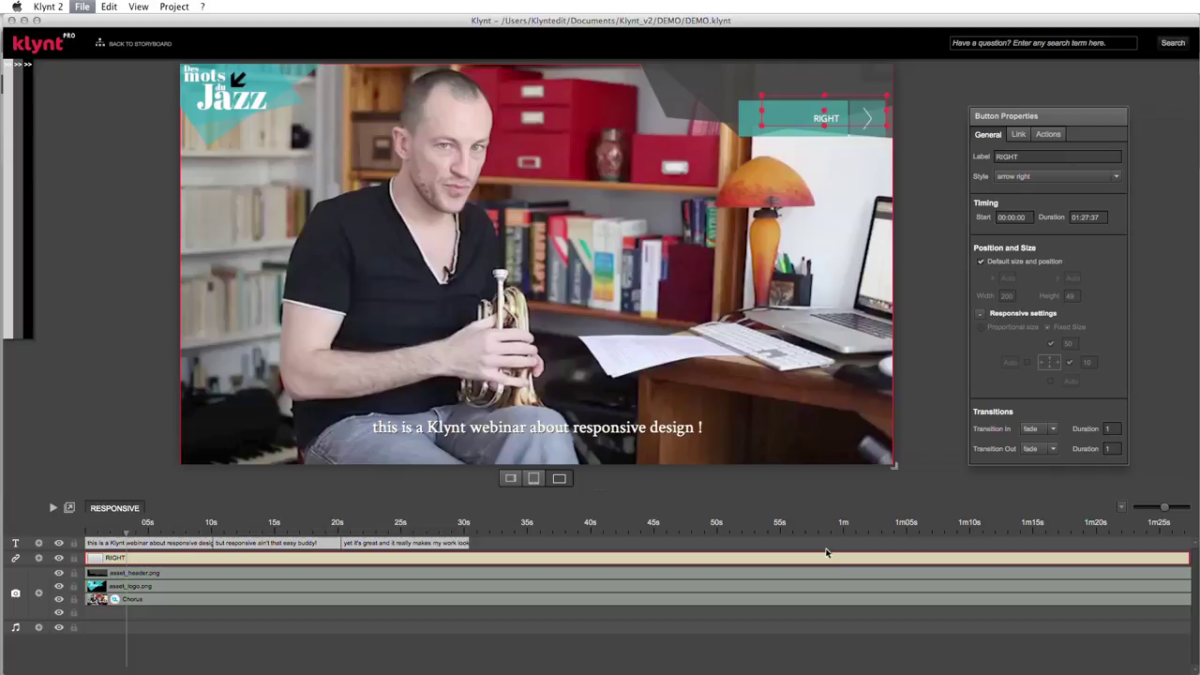
- Examine the proportional RIGHT button in the browser preview while shrinking and enlarging the window, close the preview and return to Klynt
{"action": "key", "text": "super+p"}
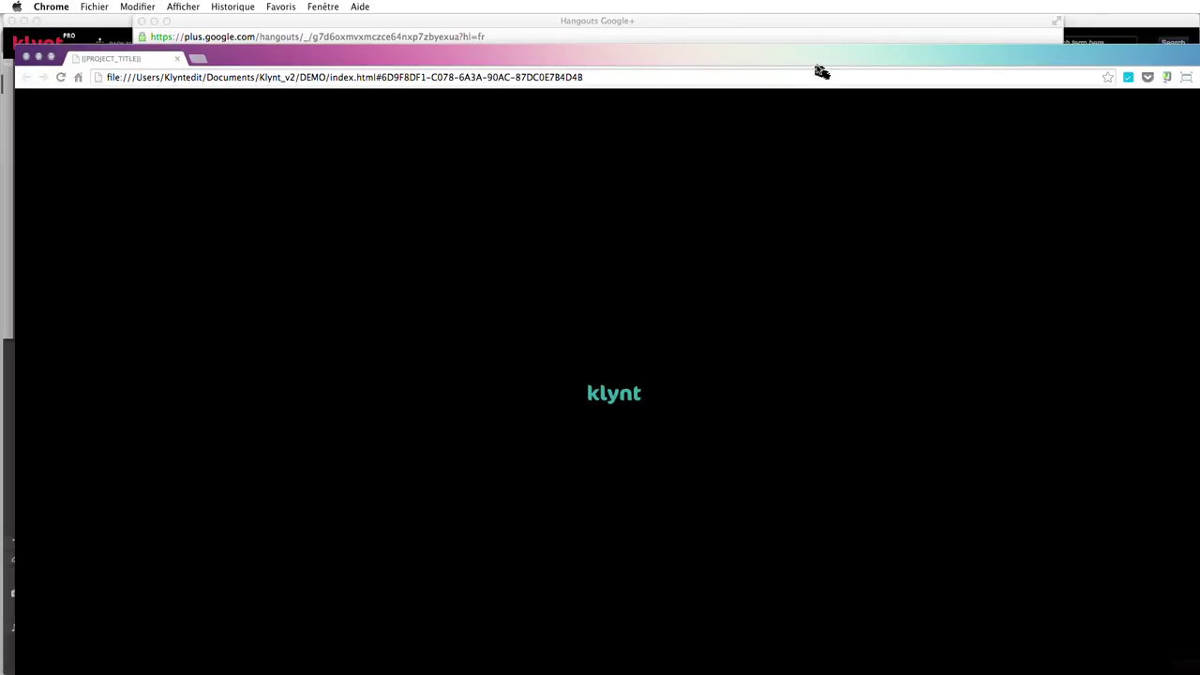
{"action": "double_click", "coordinate": [817, 68]}
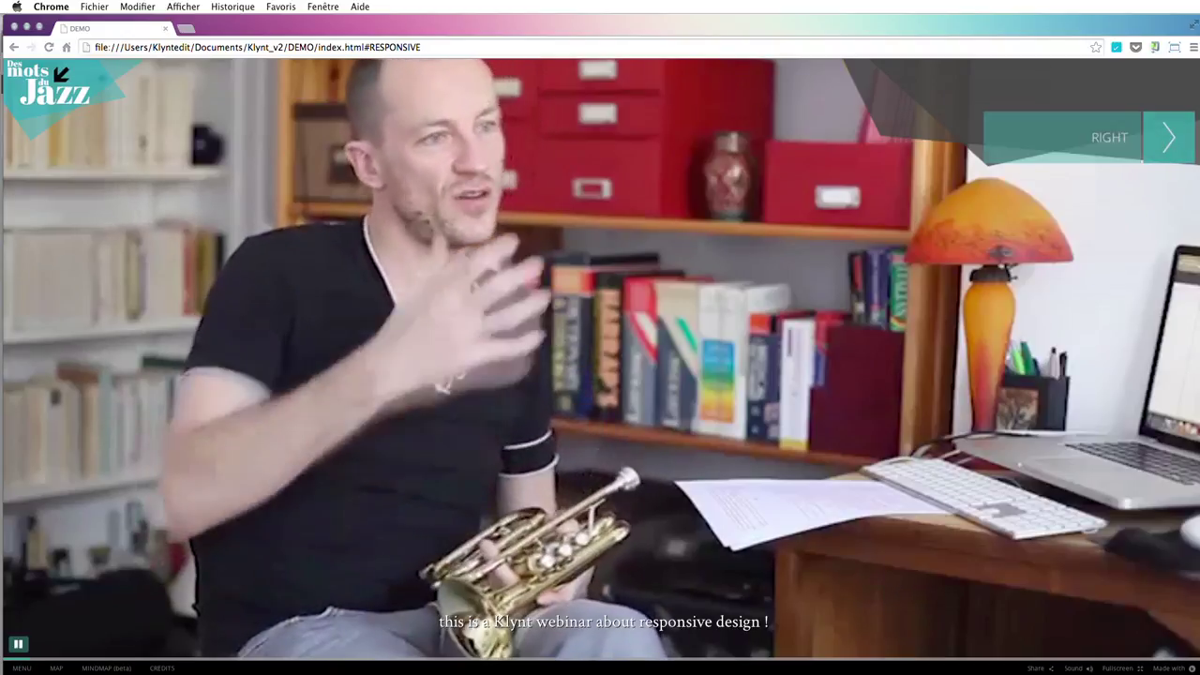
{"action": "left_click_drag", "start_coordinate": [1196, 659], "coordinate": [578, 460]}
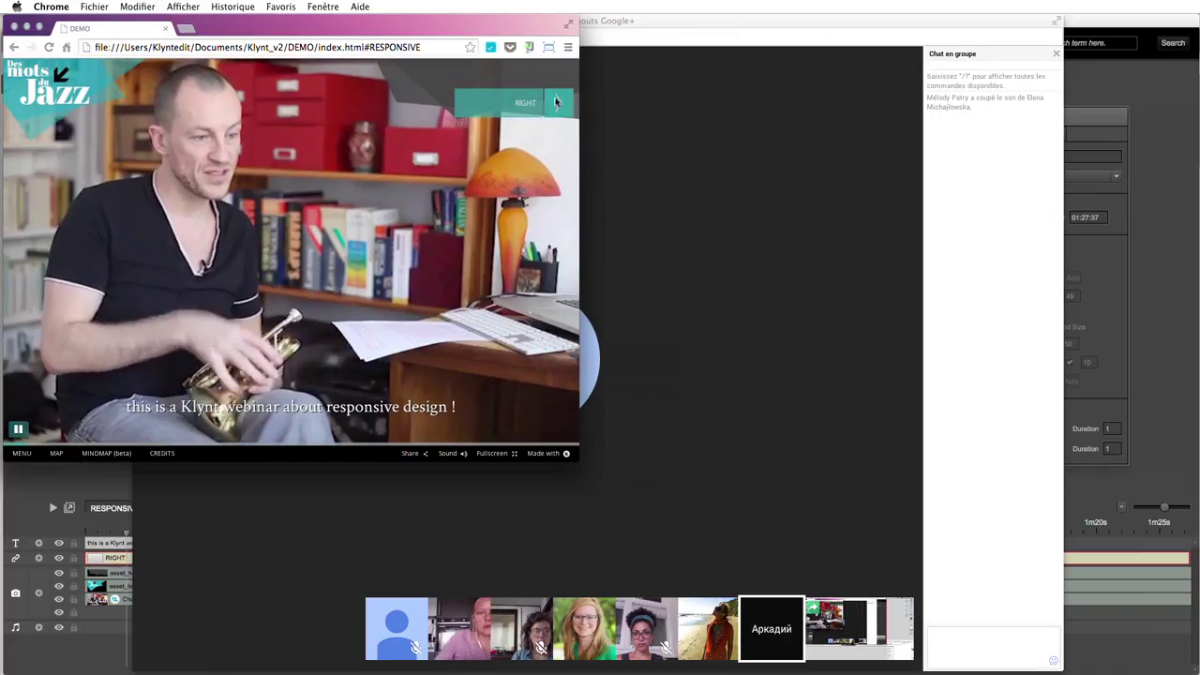
{"action": "left_click_drag", "start_coordinate": [570, 455], "coordinate": [326, 207]}
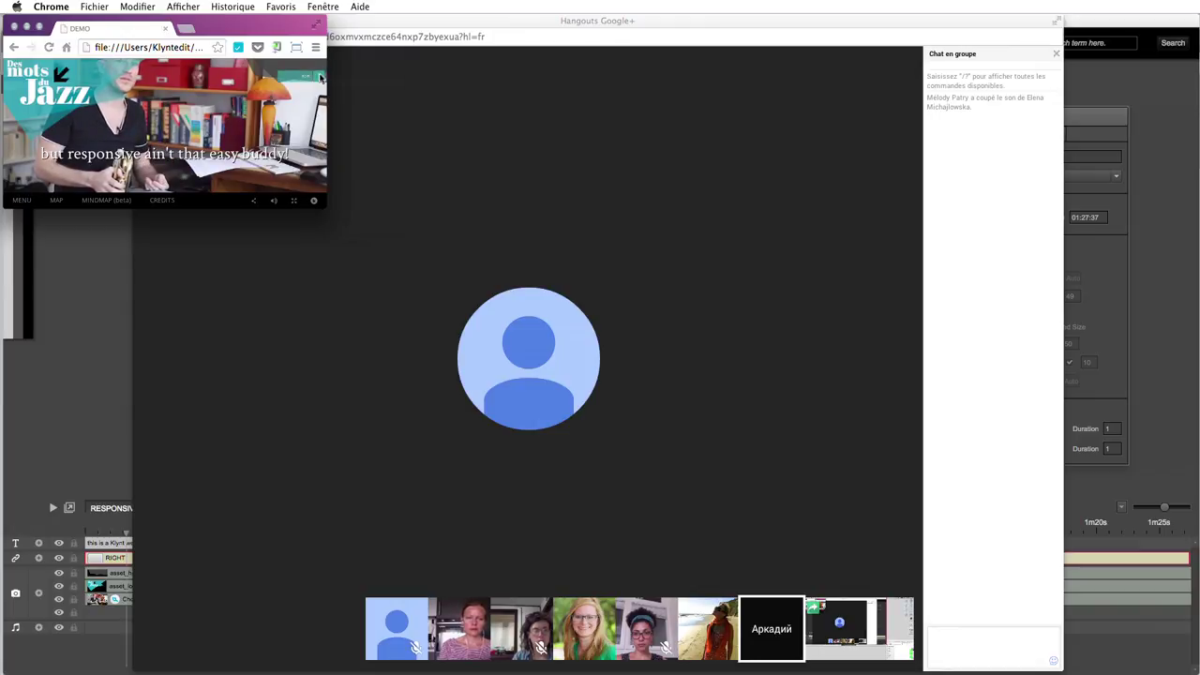
{"action": "left_click_drag", "start_coordinate": [326, 206], "coordinate": [254, 183]}
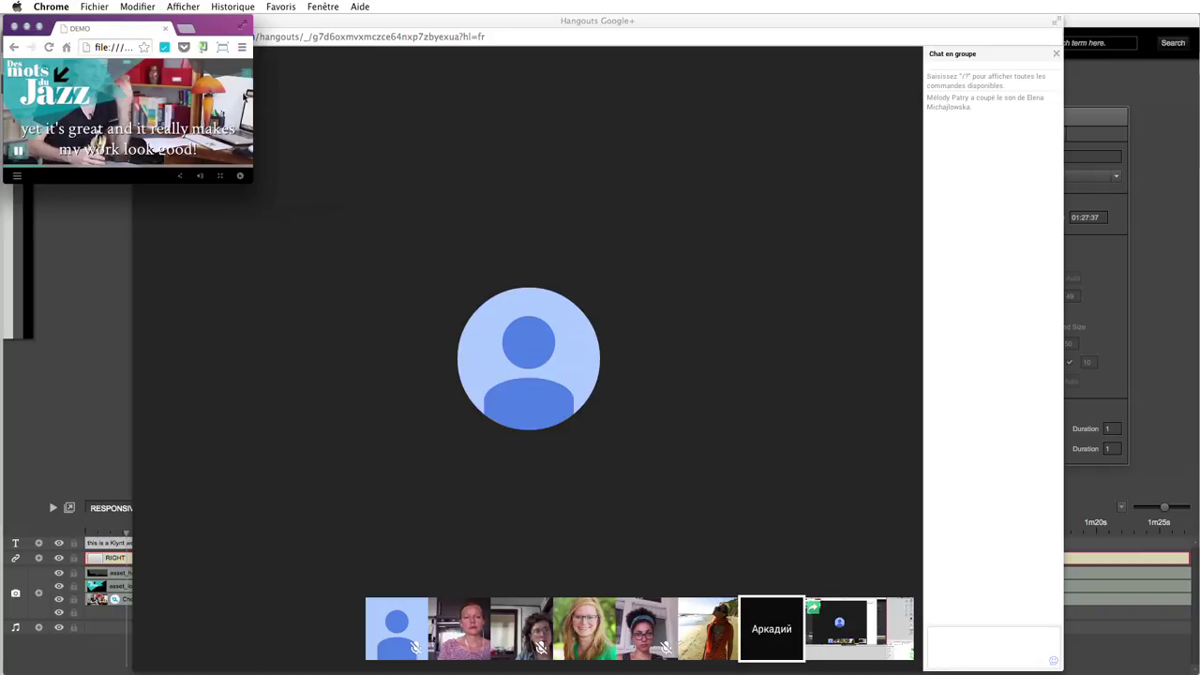
{"action": "left_click_drag", "start_coordinate": [251, 181], "coordinate": [990, 650]}
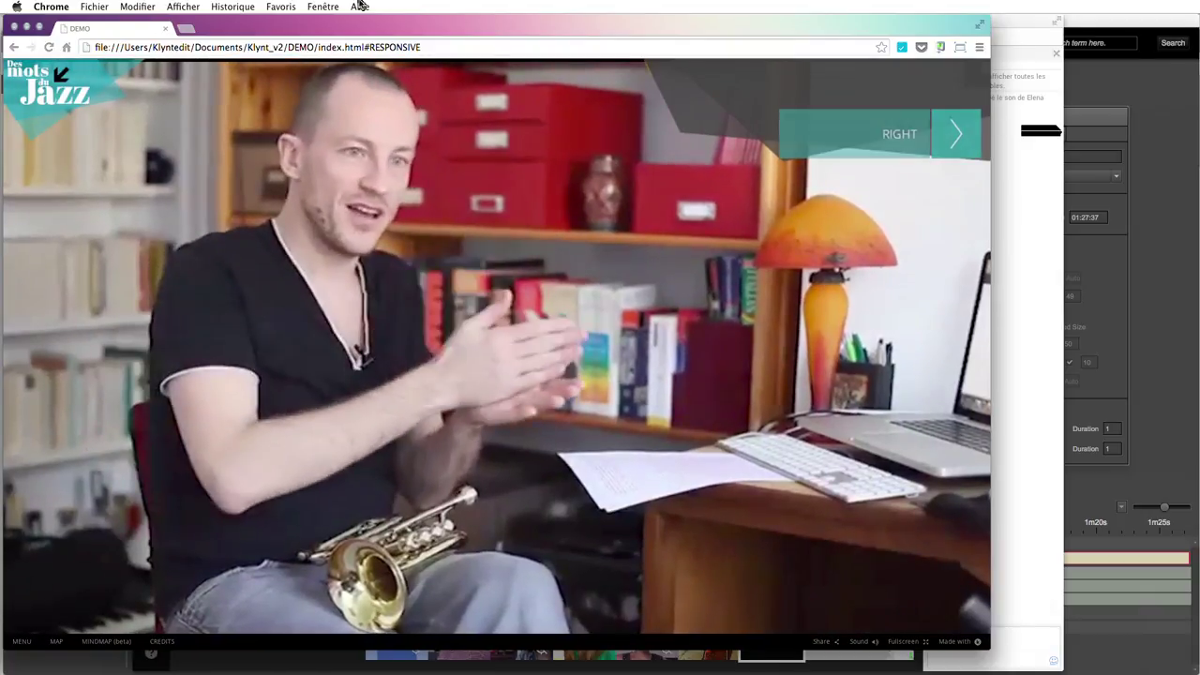
{"action": "key", "text": "super+w"}
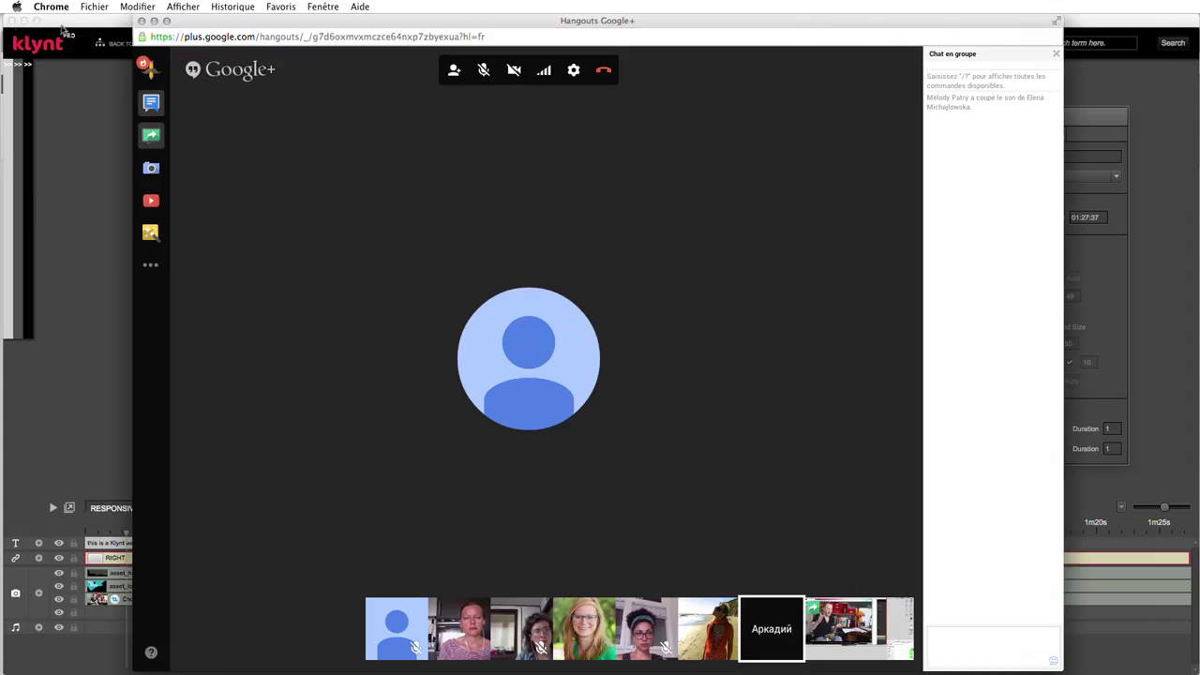
{"action": "left_click", "coordinate": [1170, 99]}
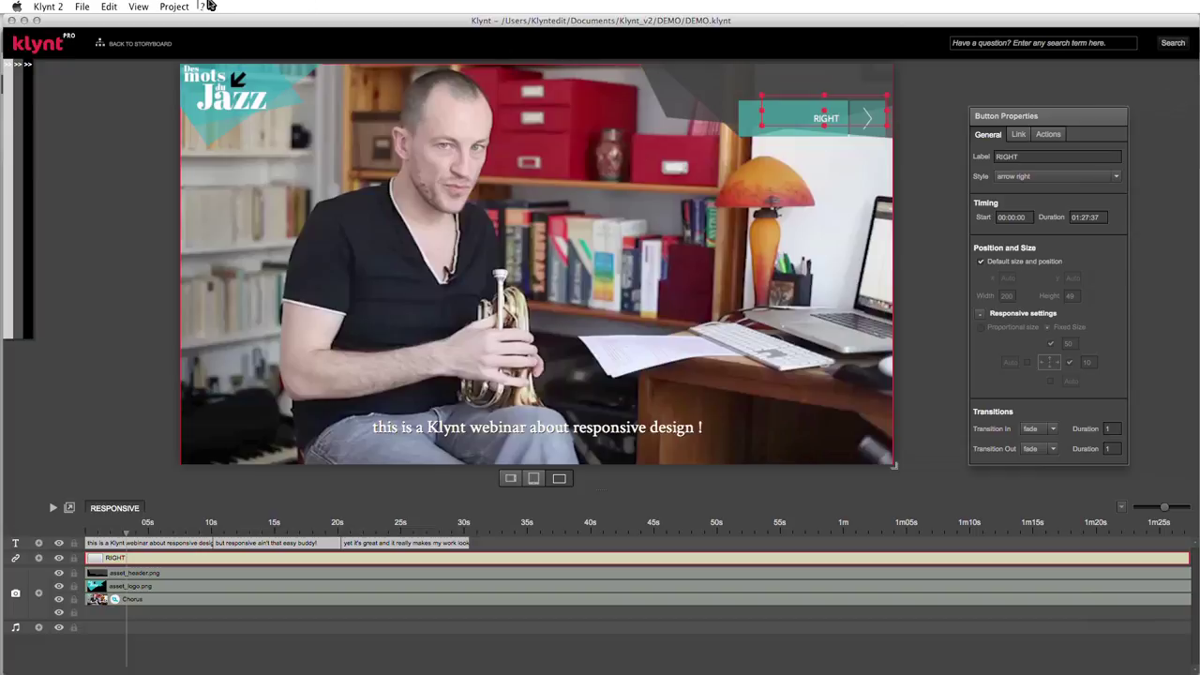
- Compare the size and margin settings of the arrow left and arrow right button styles in the project's design settings, and save
{"action": "left_click", "coordinate": [172, 7]}
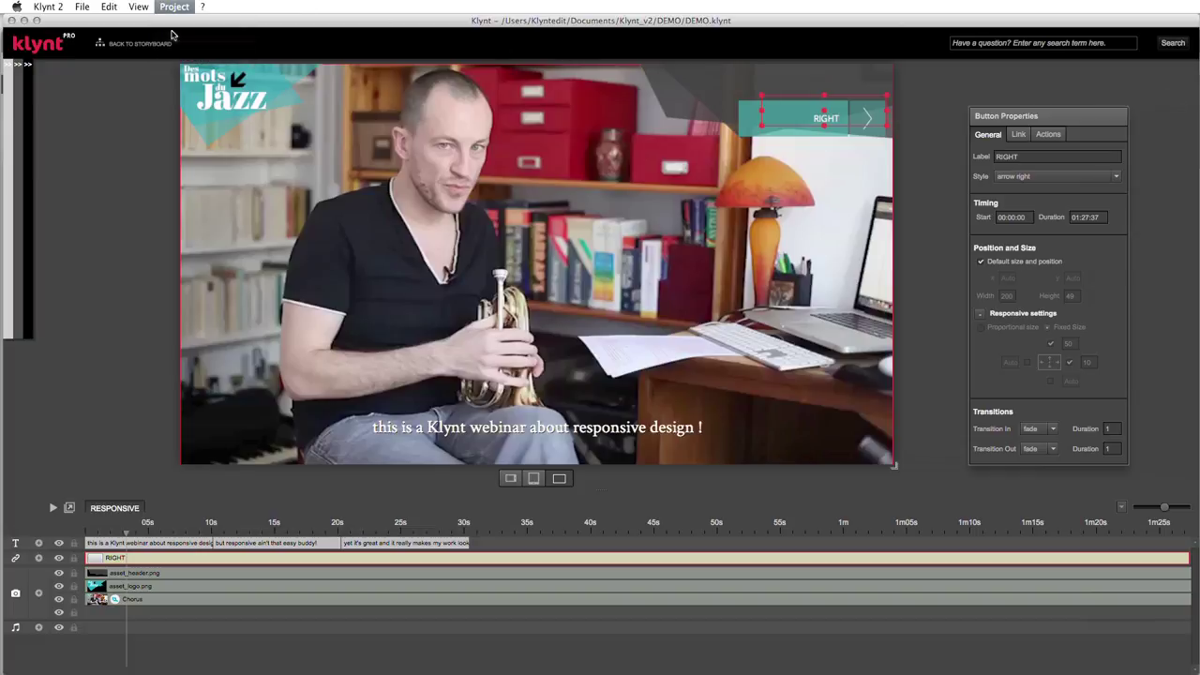
{"action": "left_click", "coordinate": [200, 32]}
{"action": "left_click", "coordinate": [451, 218]}
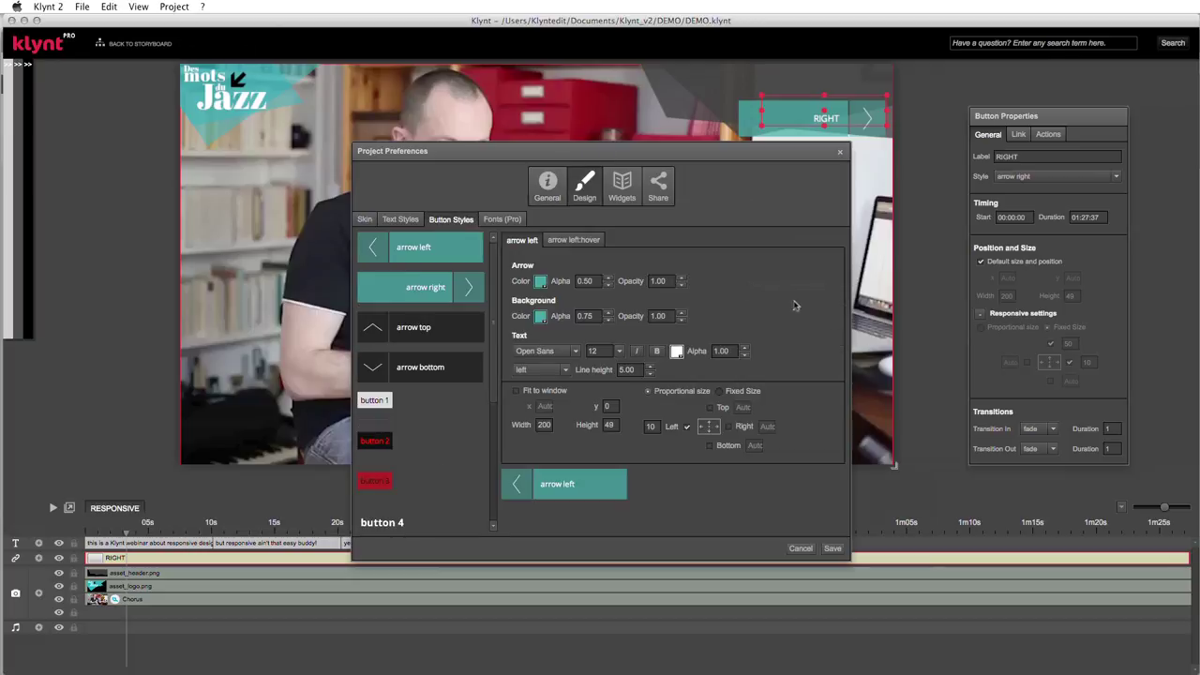
{"action": "left_click", "coordinate": [390, 286]}
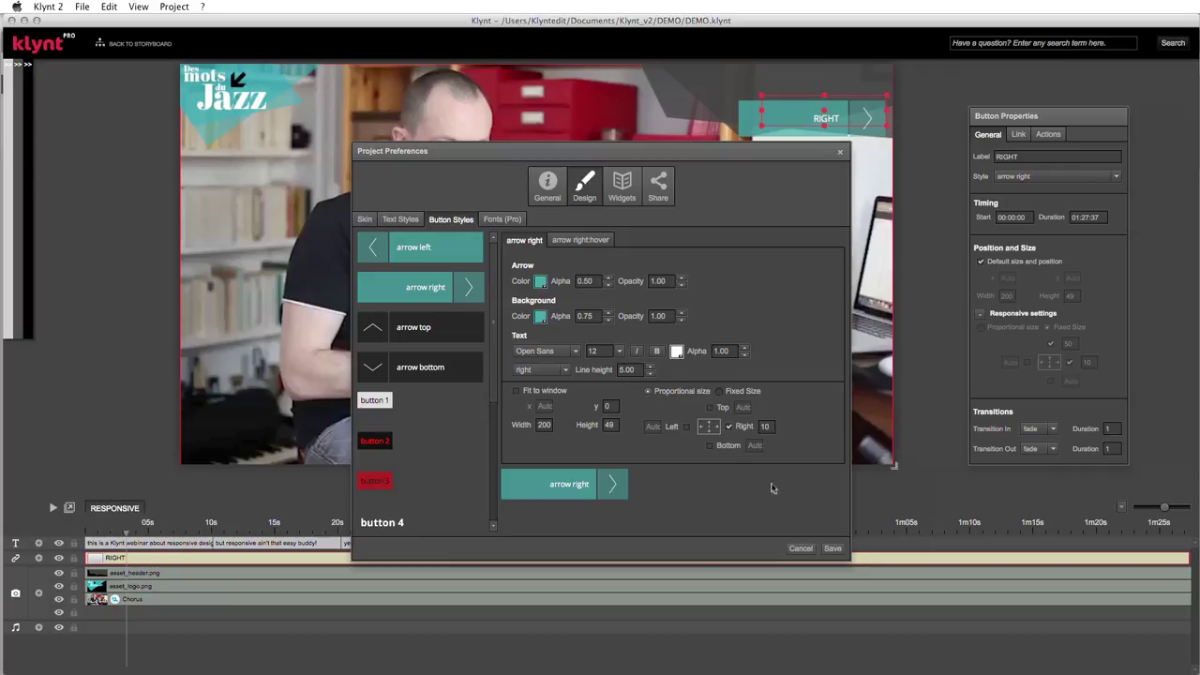
{"action": "left_click", "coordinate": [426, 249]}
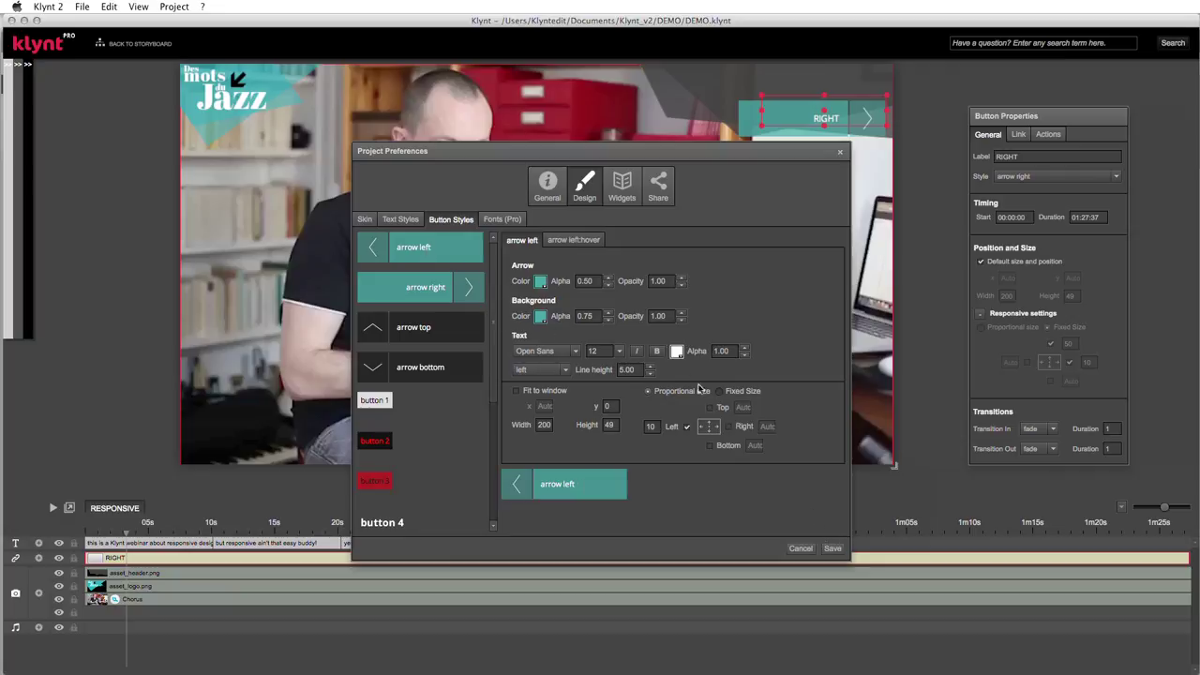
{"action": "left_click", "coordinate": [833, 548]}
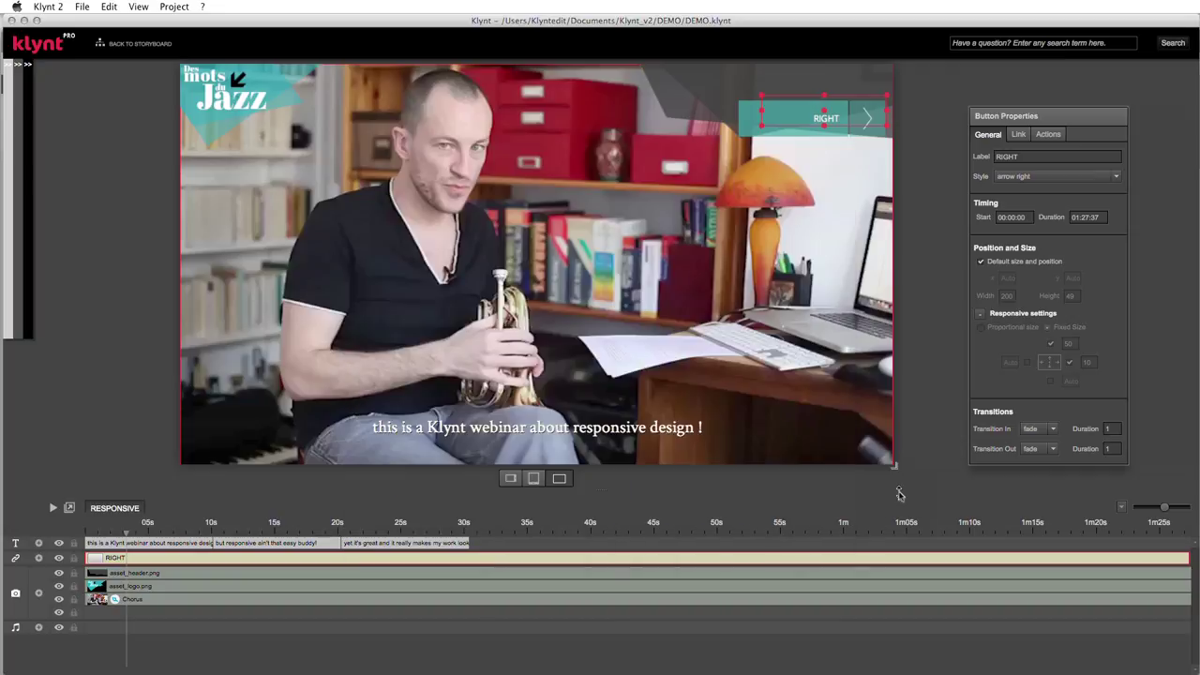
- Reapply the RIGHT button's default size and position, and duplicate it onto a new link track, starting at the beginning of the timeline
{"action": "left_click", "coordinate": [979, 262]}
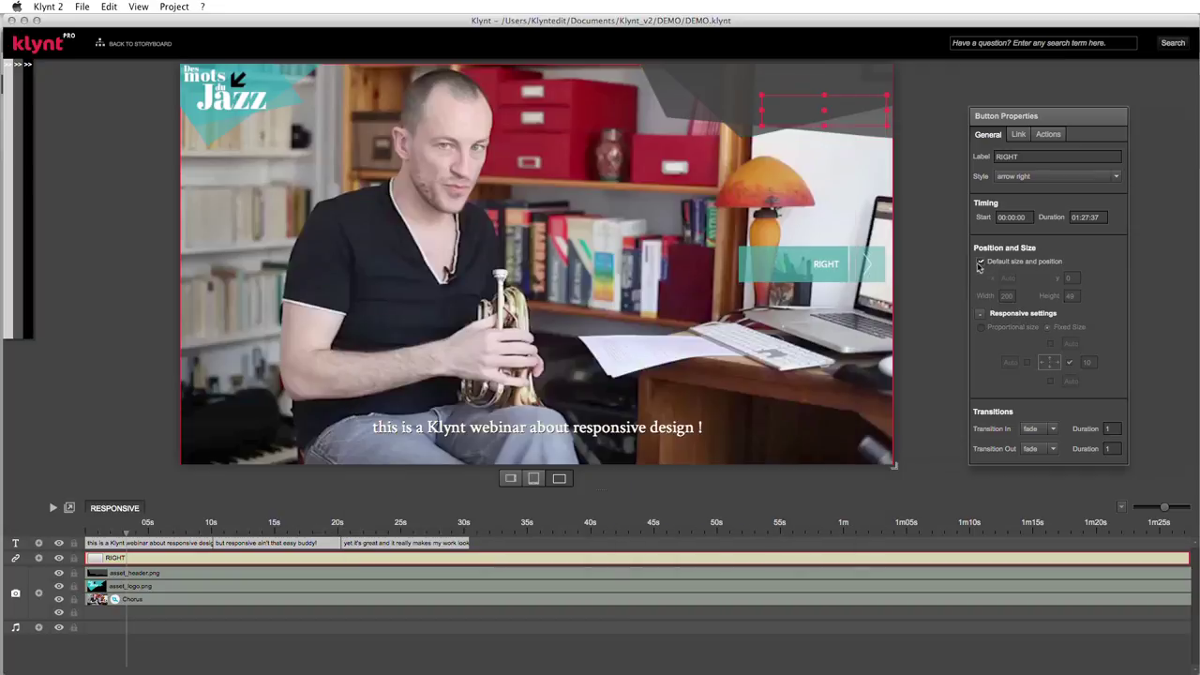
{"action": "left_click", "coordinate": [791, 271]}
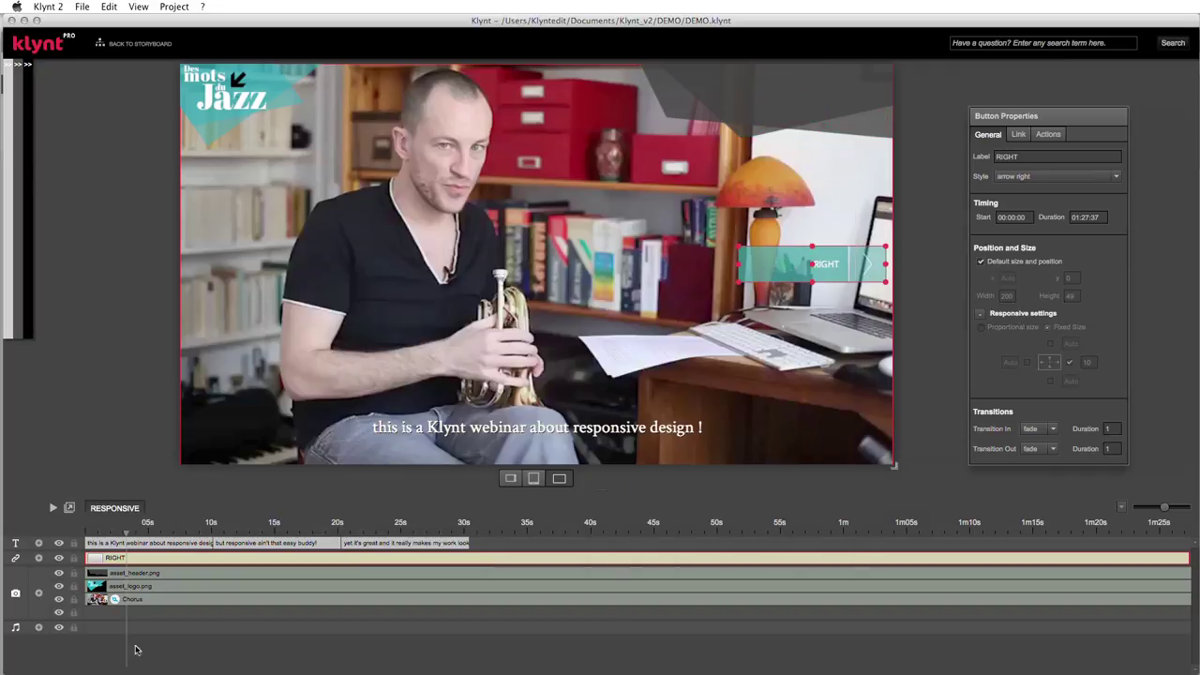
{"action": "left_click", "coordinate": [40, 560]}
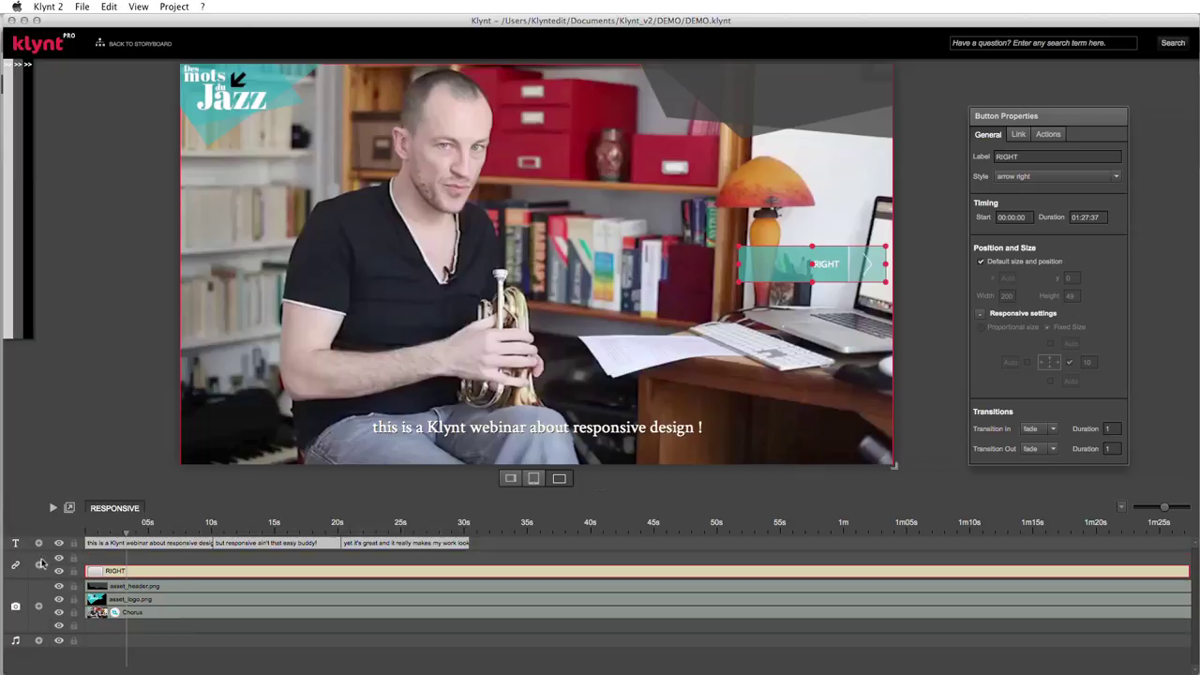
{"action": "right_click", "coordinate": [182, 573]}
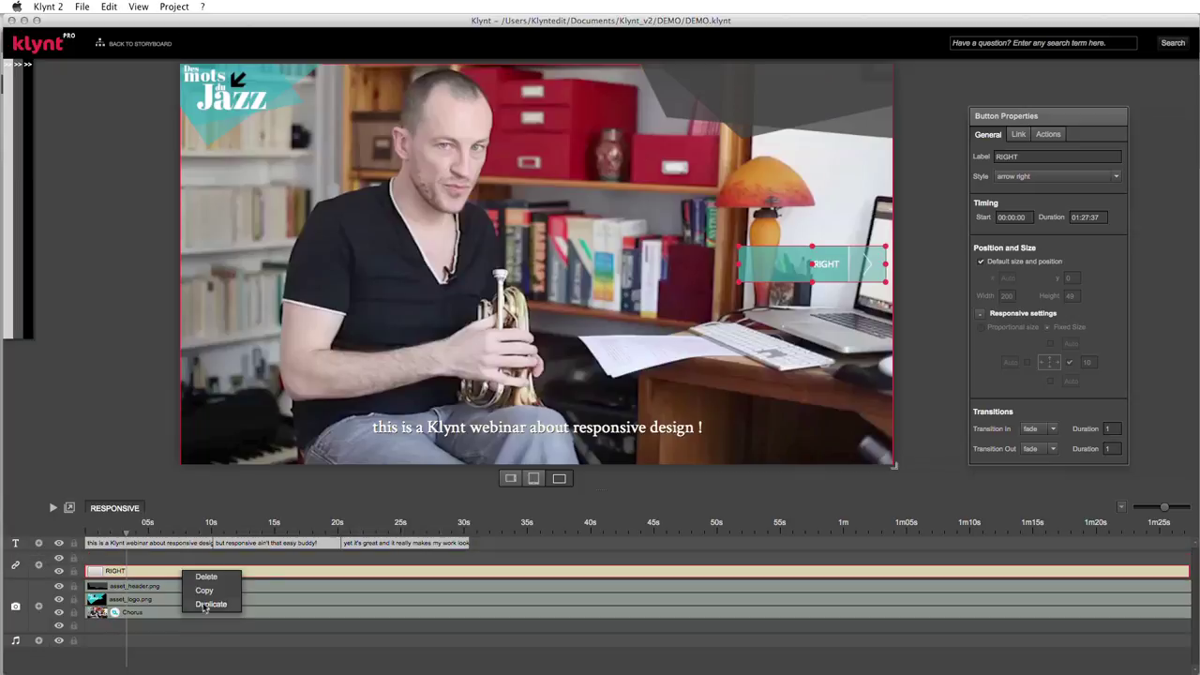
{"action": "left_click", "coordinate": [206, 605]}
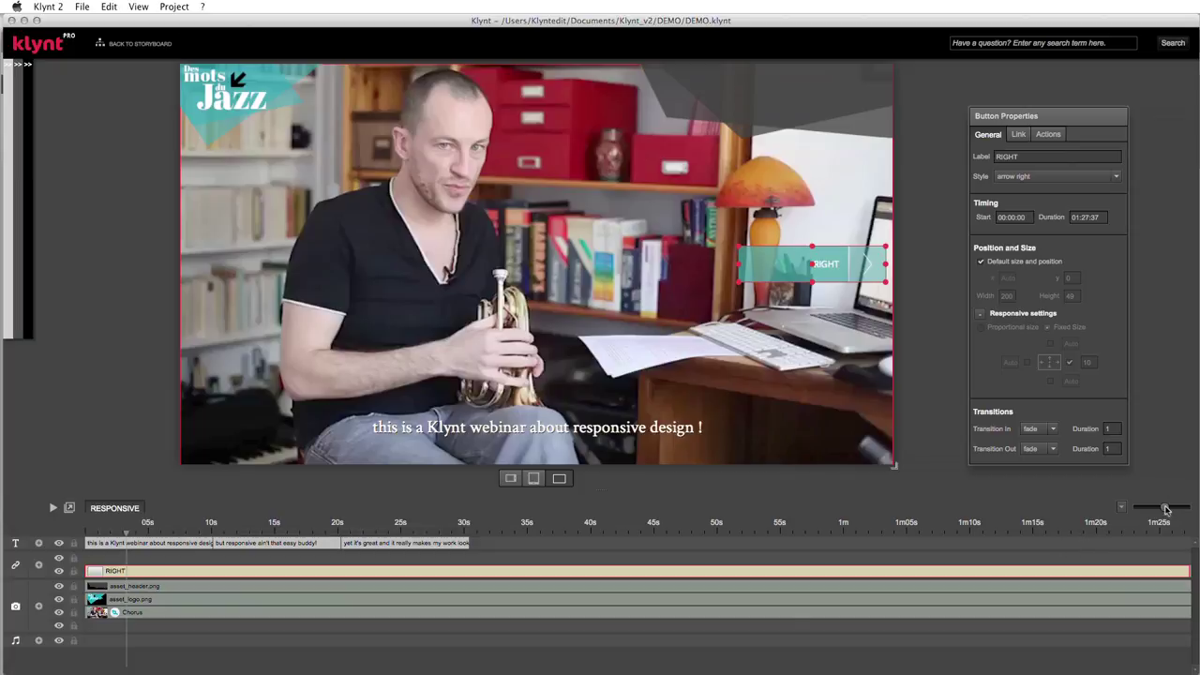
{"action": "left_click_drag", "start_coordinate": [1114, 575], "coordinate": [79, 544]}
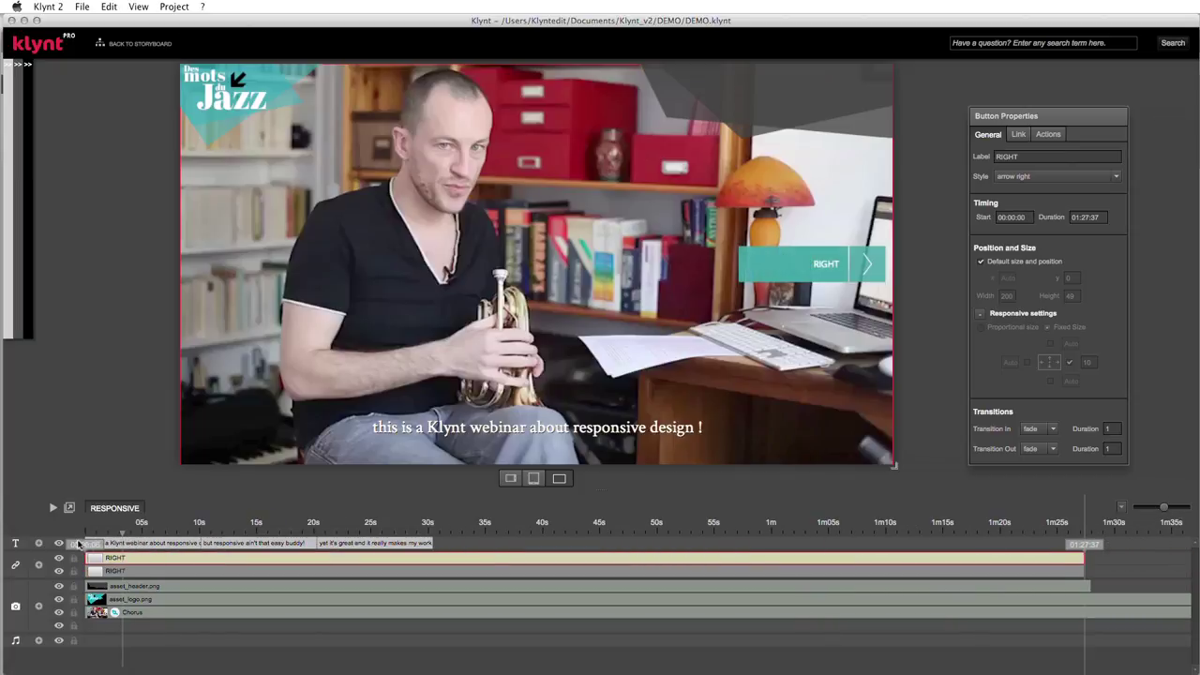
- Label the duplicated button LEFT and give it the arrow left style
{"action": "left_click", "coordinate": [1032, 158]}
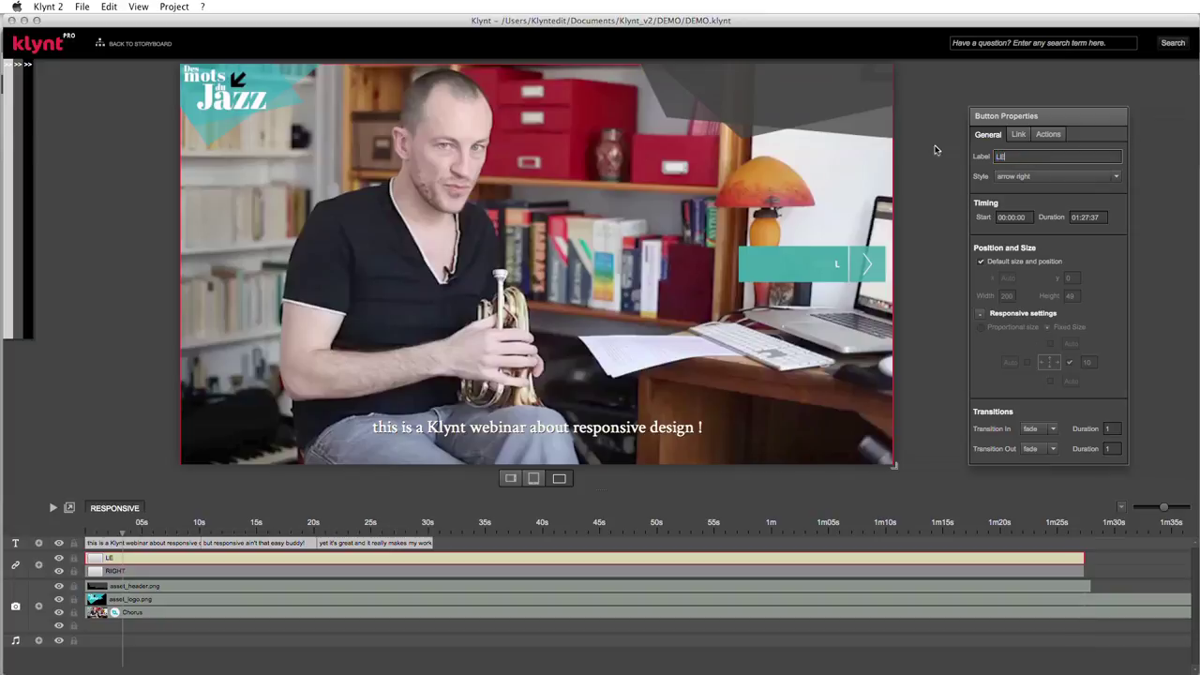
{"action": "left_click", "coordinate": [1055, 179]}
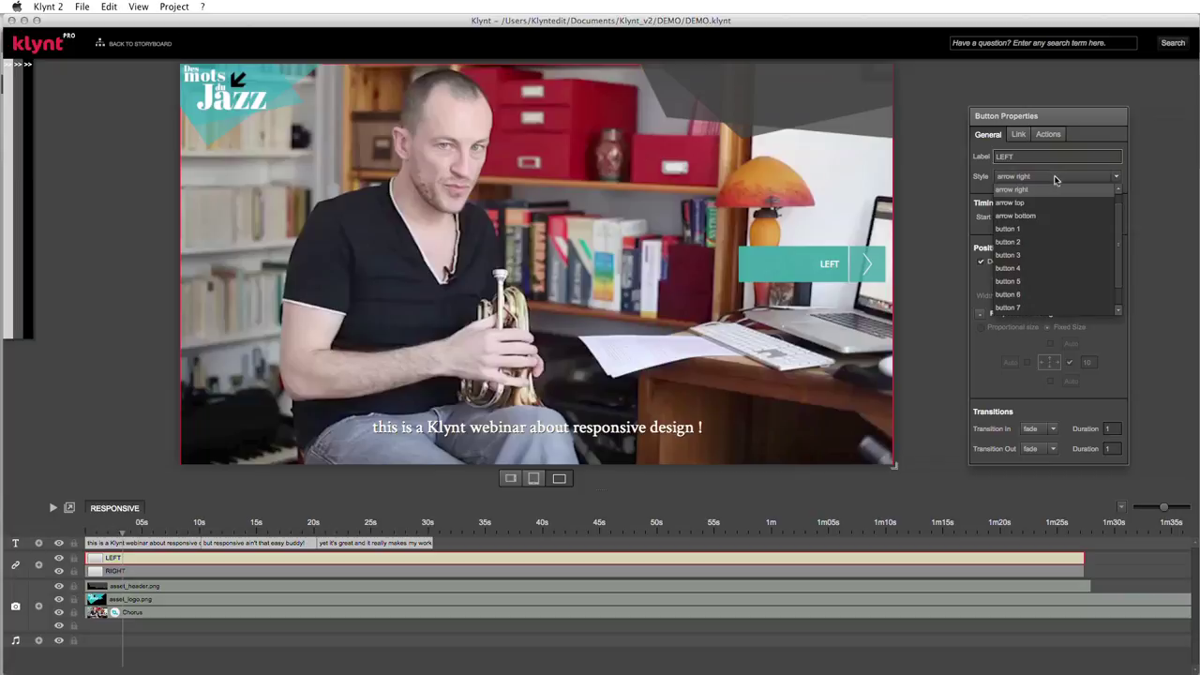
{"action": "left_click", "coordinate": [1118, 188]}
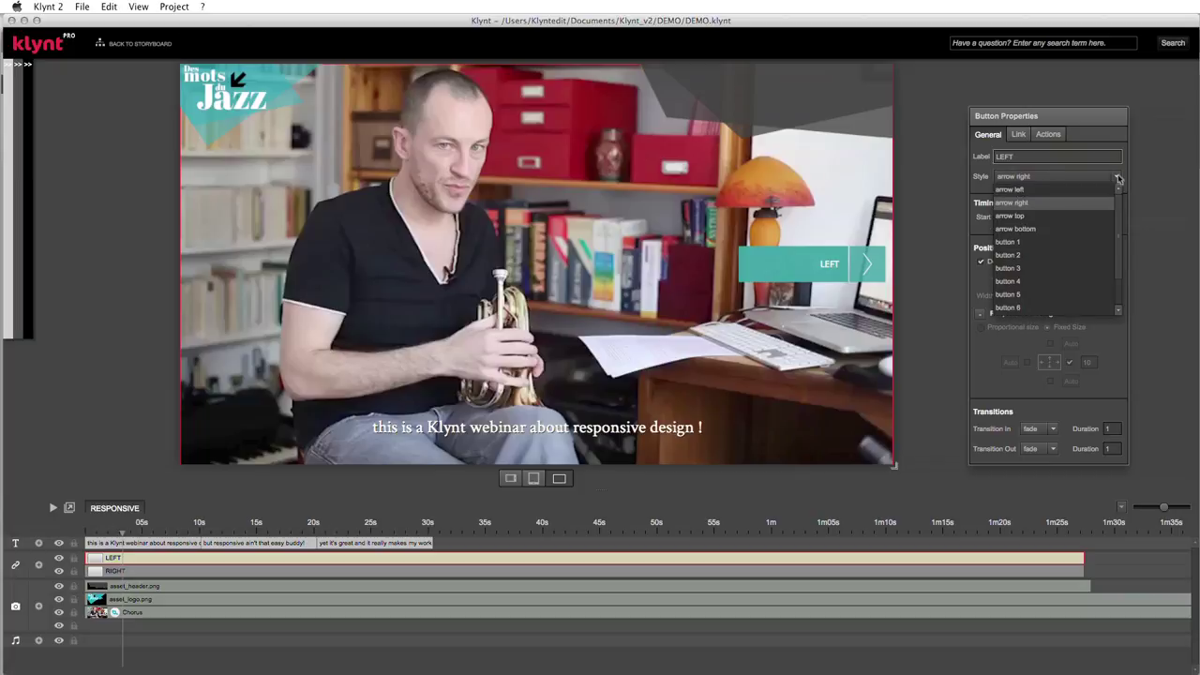
{"action": "left_click", "coordinate": [1010, 190]}
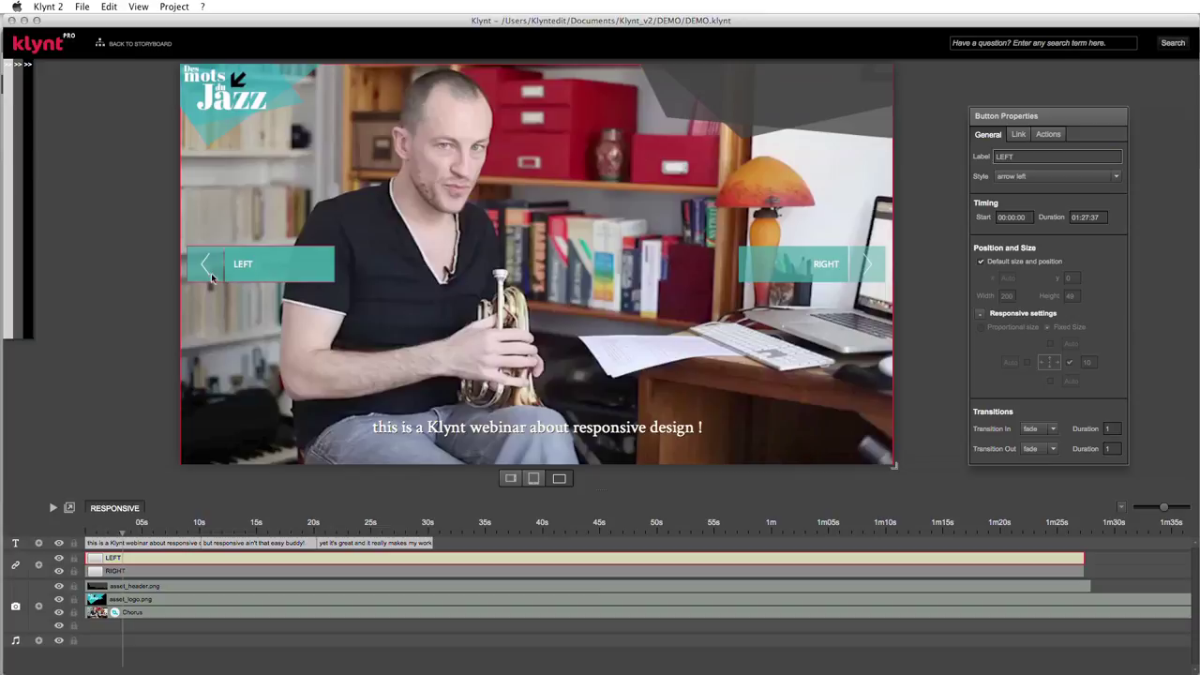
- Check the sizing options of the arrow left button style in the project's design settings and save
{"action": "left_click", "coordinate": [161, 6]}
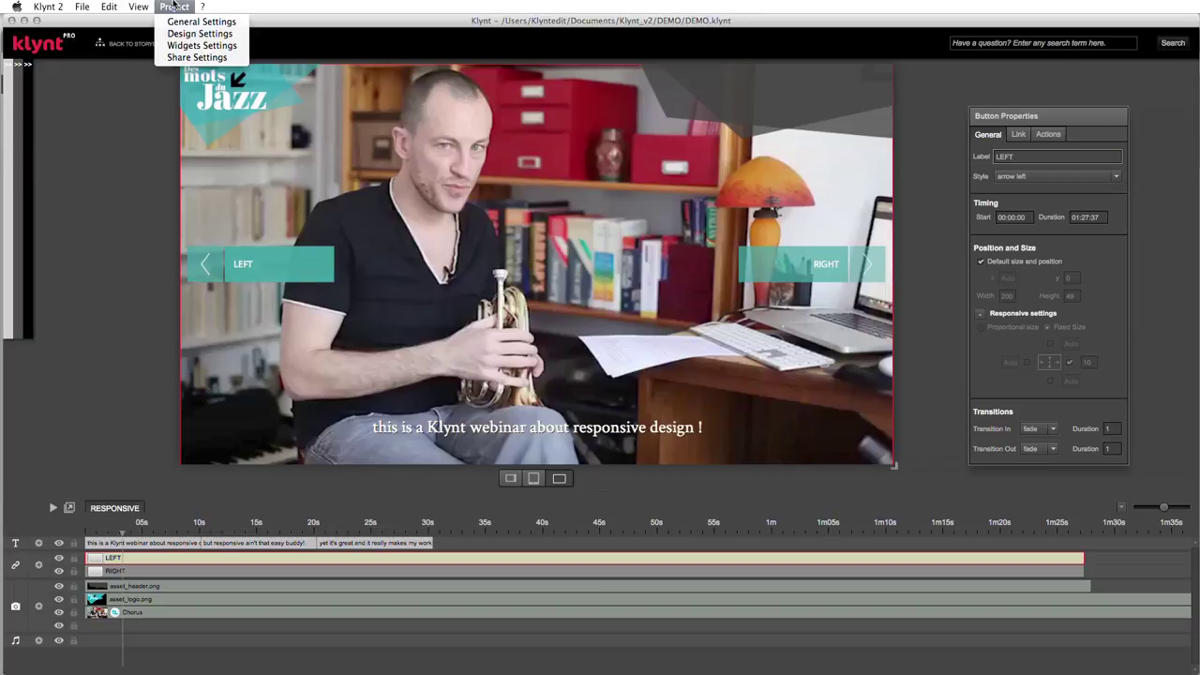
{"action": "left_click", "coordinate": [196, 33]}
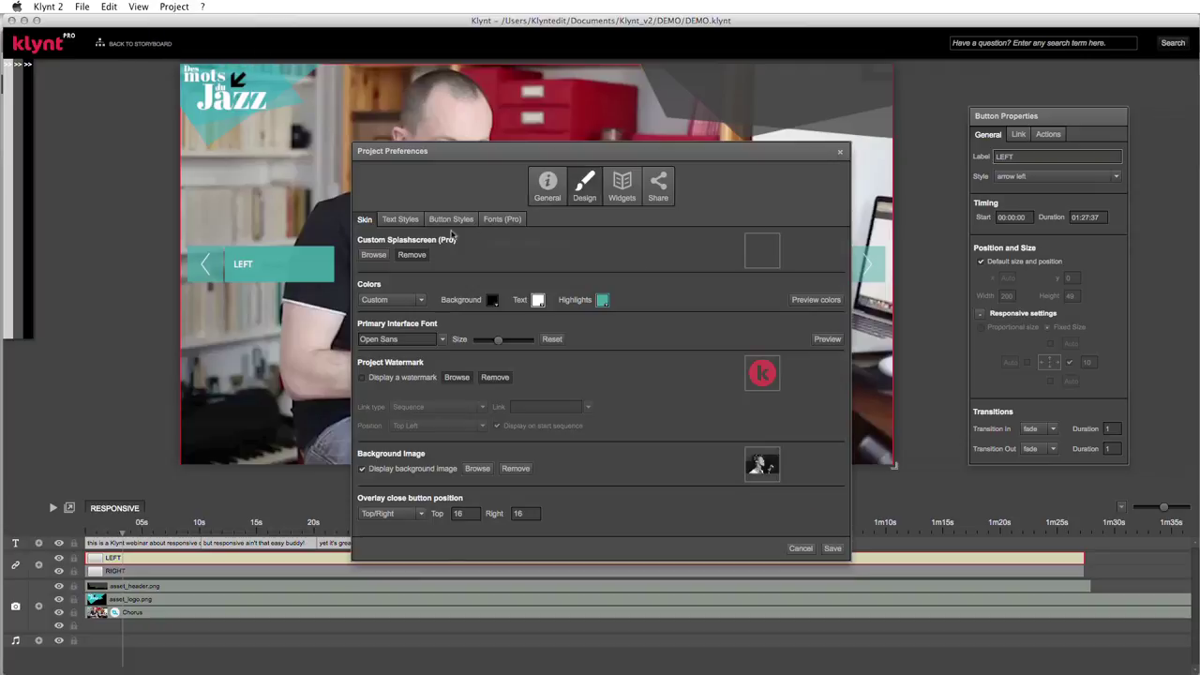
{"action": "left_click", "coordinate": [409, 226]}
{"action": "left_click", "coordinate": [451, 218]}
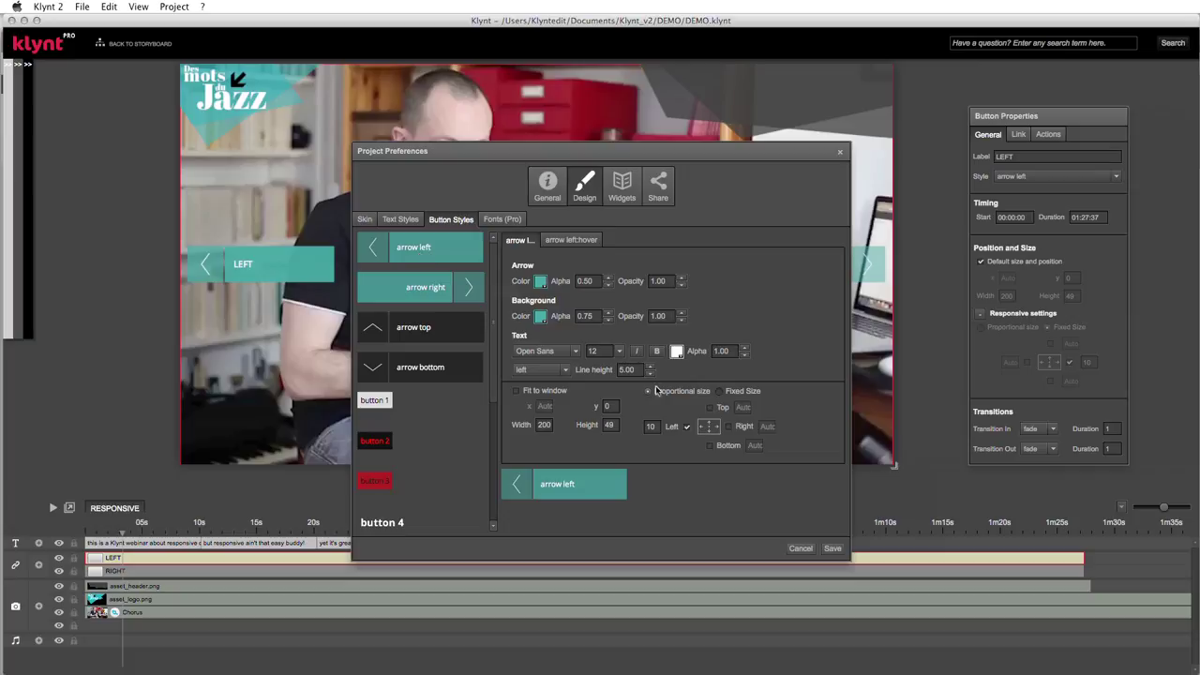
{"action": "left_click", "coordinate": [830, 550]}
- Preview the sequence in the browser, examine the LEFT and RIGHT buttons while shrinking the maximized window, and return to Klynt
{"action": "key", "text": "super+p"}
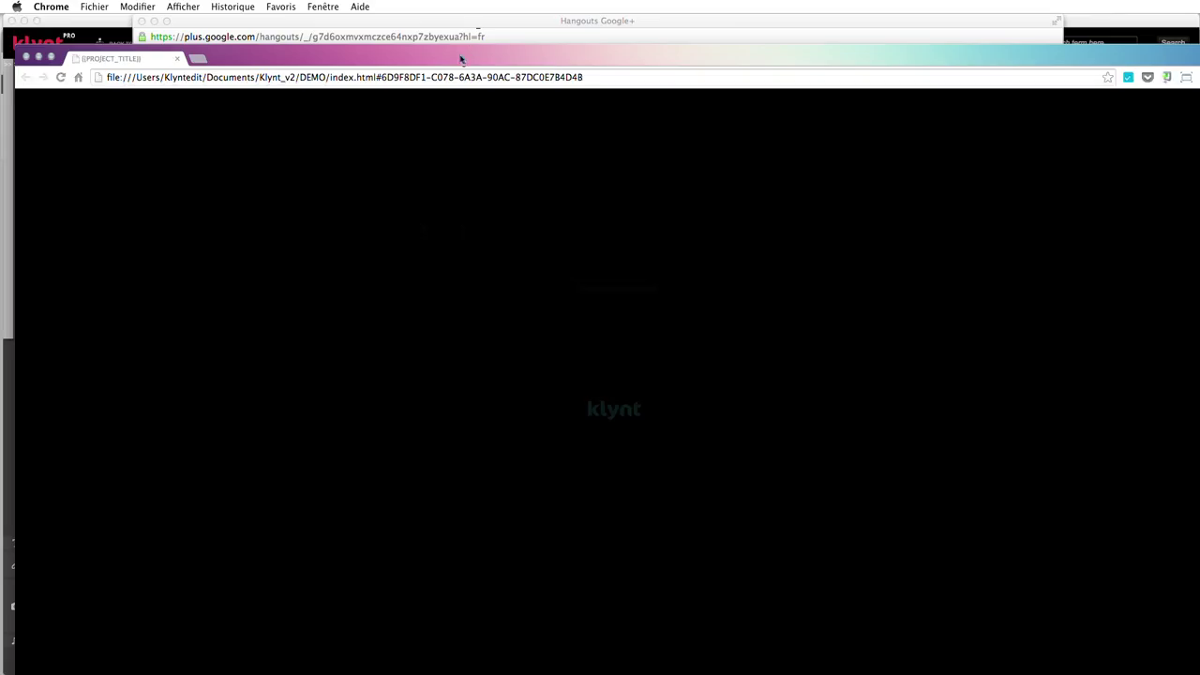
{"action": "double_click", "coordinate": [458, 56]}
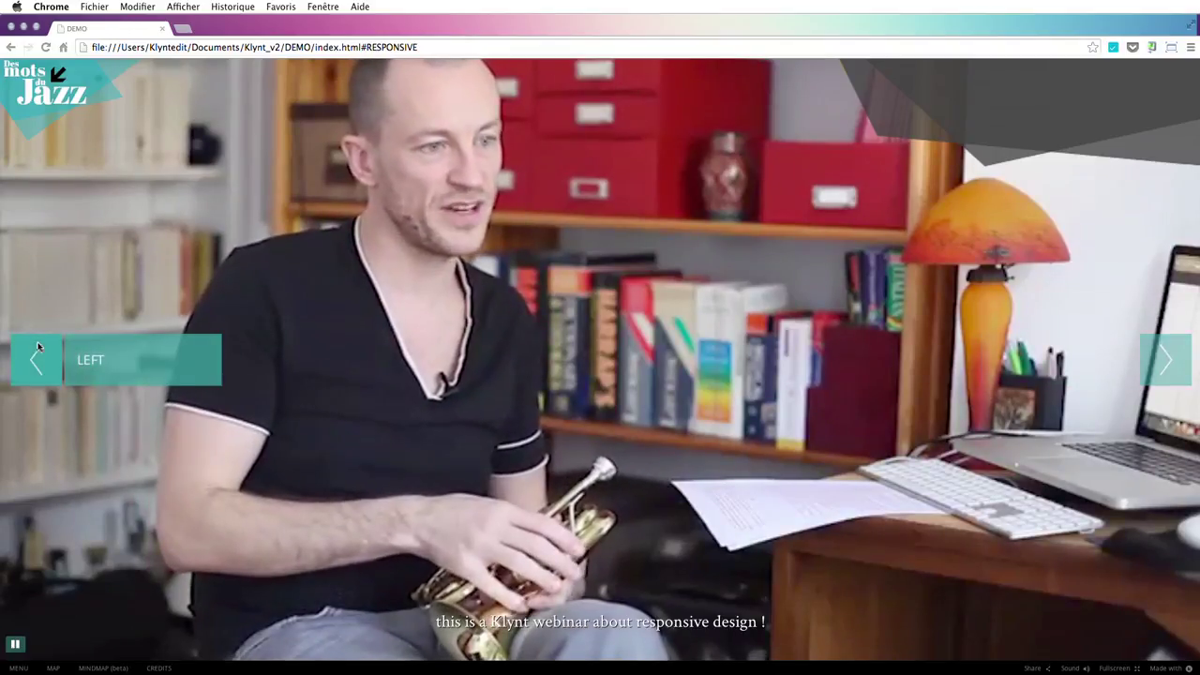
{"action": "left_click_drag", "start_coordinate": [1190, 667], "coordinate": [645, 424]}
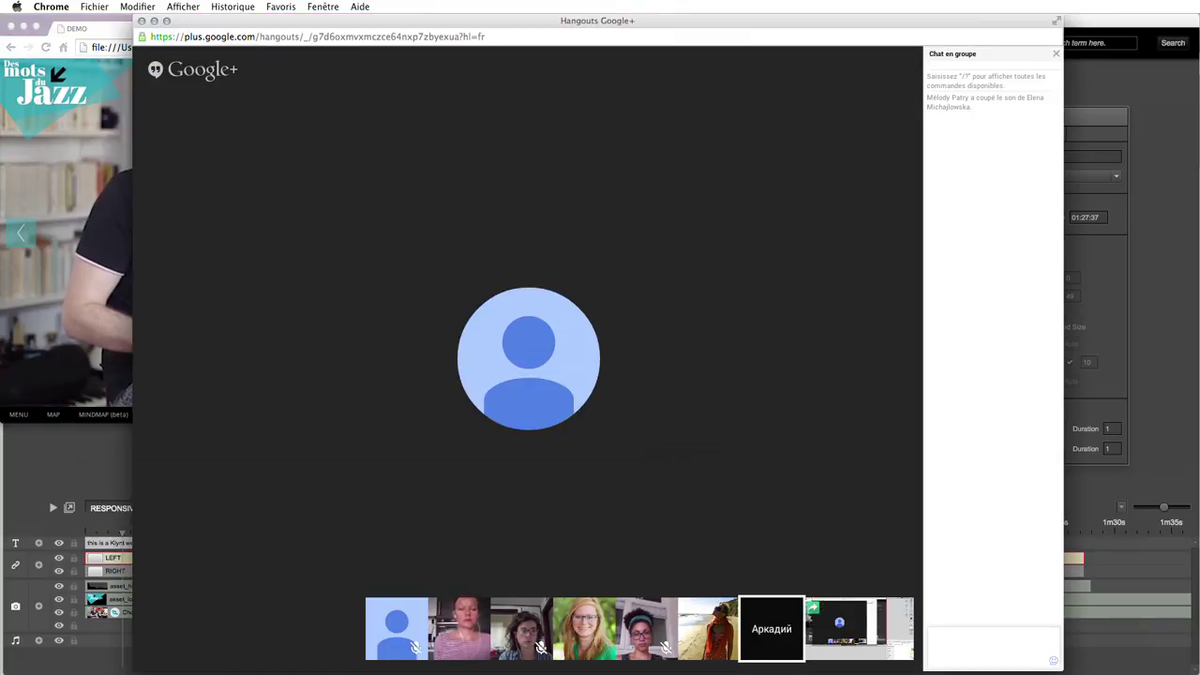
{"action": "left_click_drag", "start_coordinate": [641, 421], "coordinate": [410, 312]}
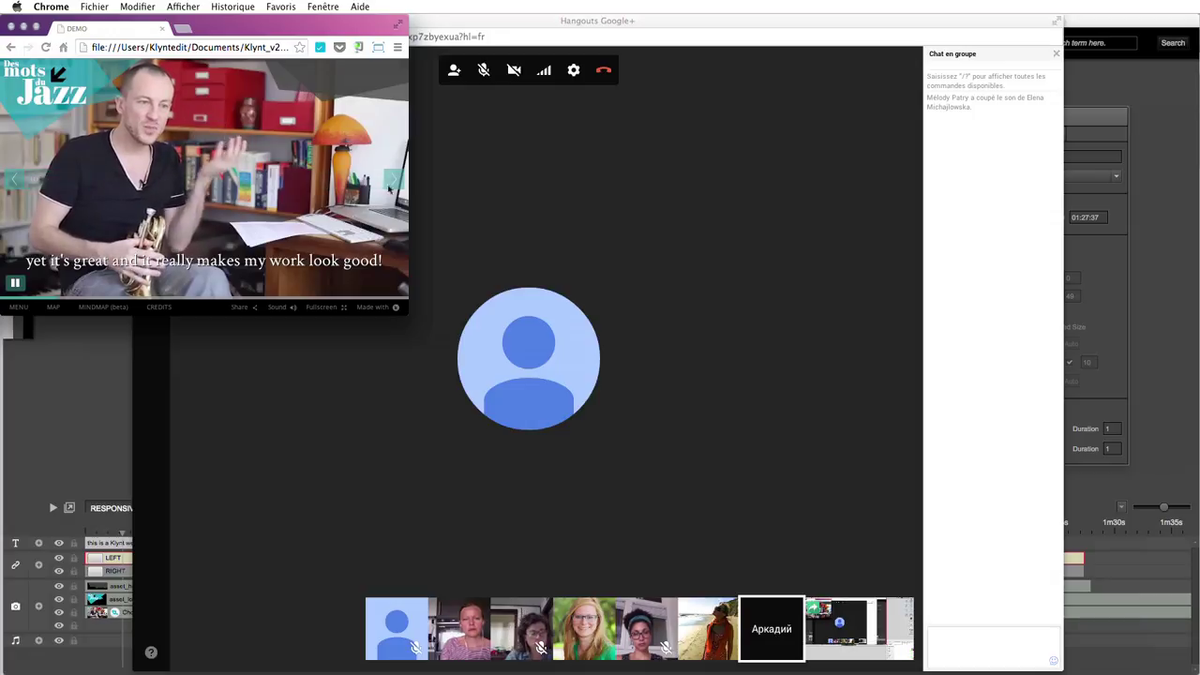
{"action": "left_click", "coordinate": [81, 385]}
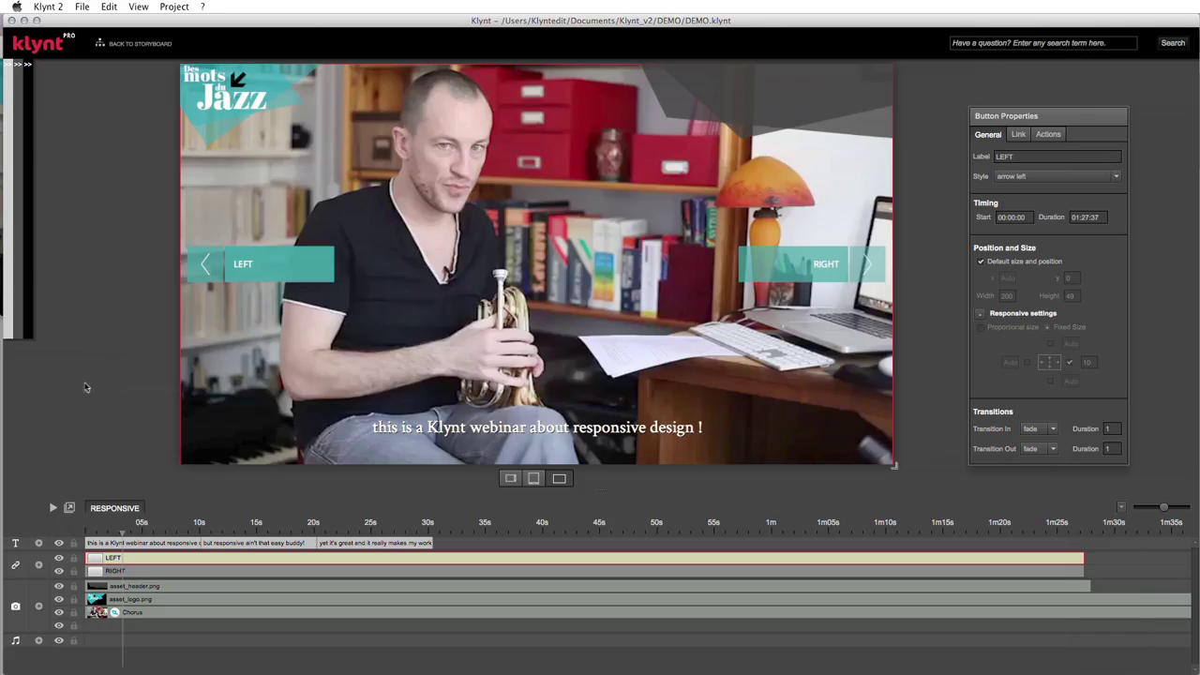
- Switch the arrow right button style to fixed size in the project's design settings and save
{"action": "left_click", "coordinate": [797, 262]}
{"action": "left_click", "coordinate": [175, 7]}
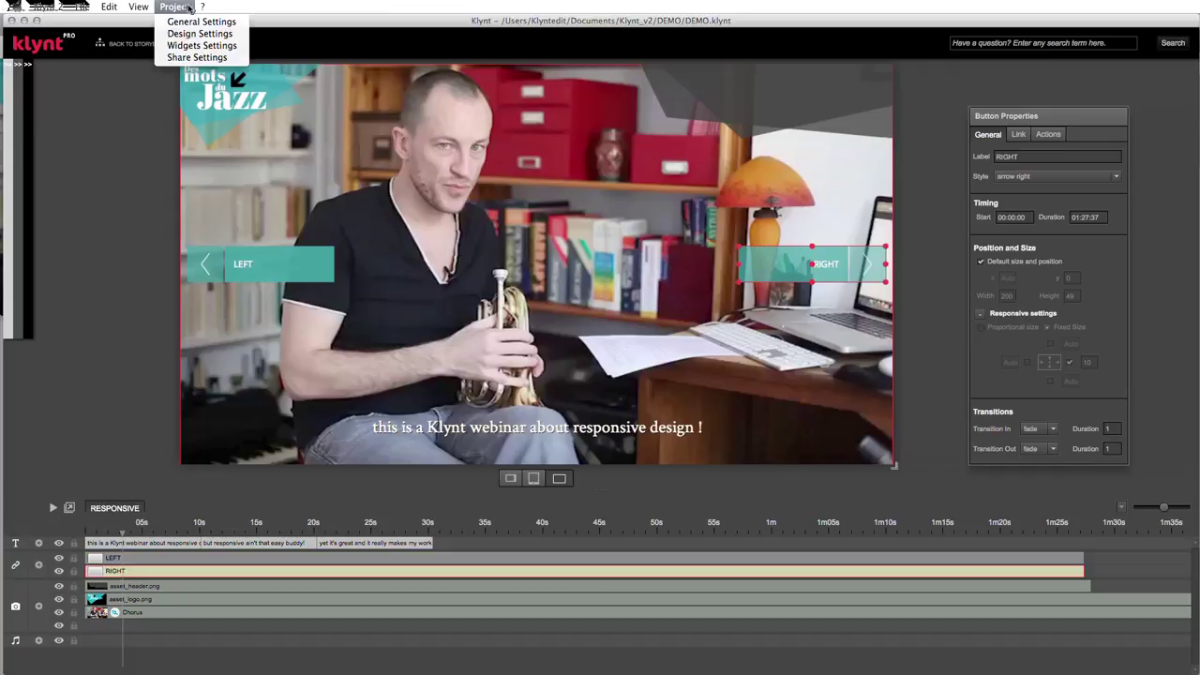
{"action": "left_click", "coordinate": [191, 35]}
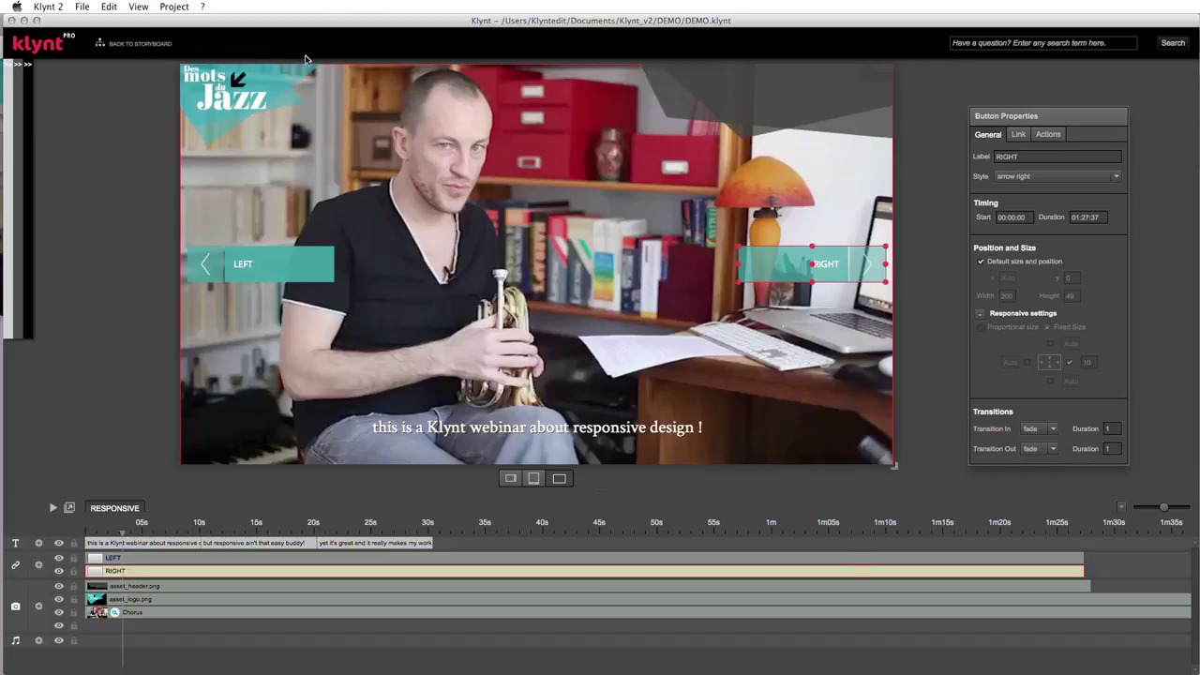
{"action": "left_click", "coordinate": [451, 219]}
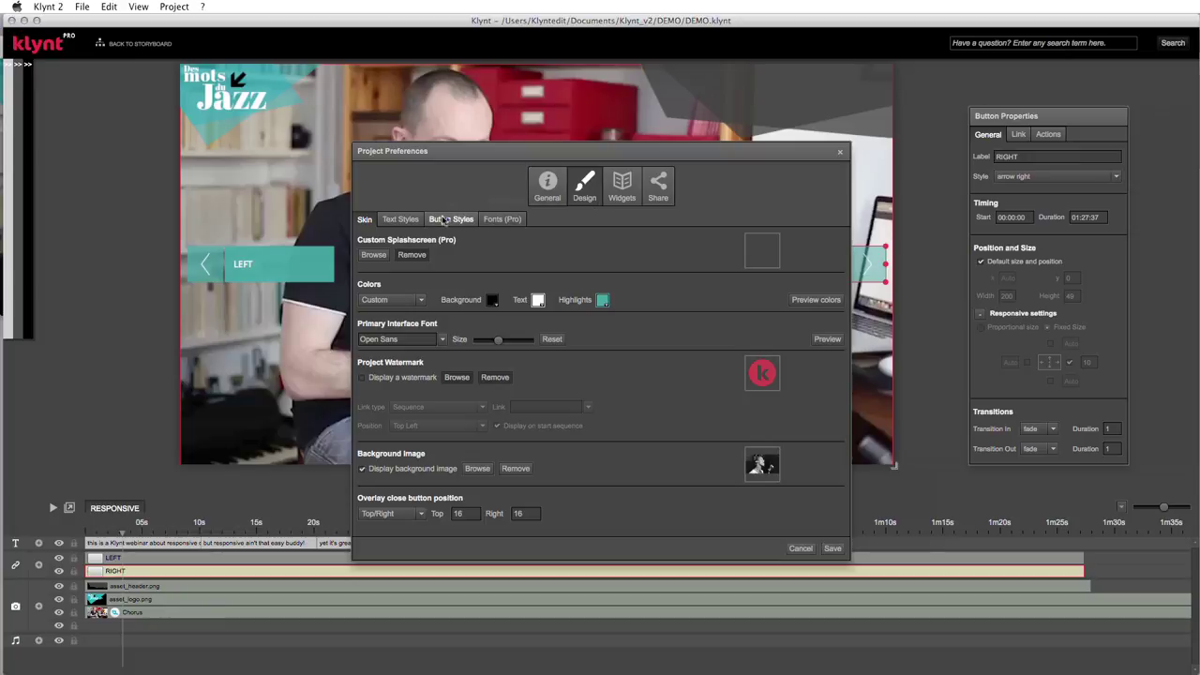
{"action": "left_click", "coordinate": [399, 292]}
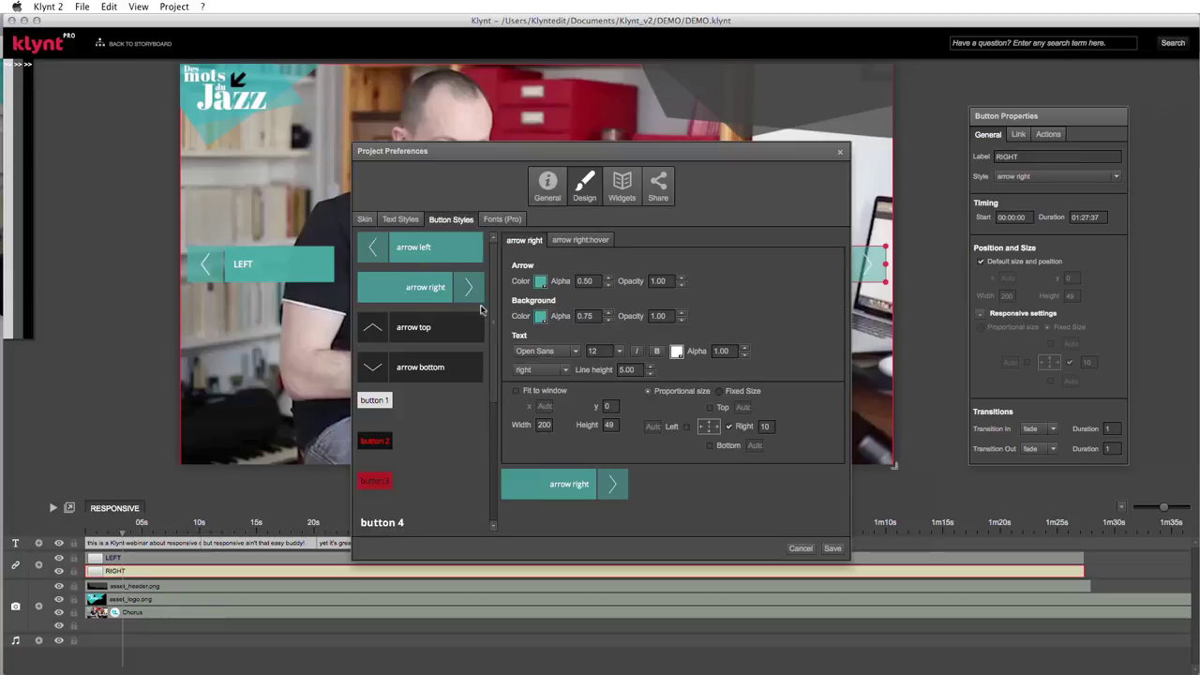
{"action": "left_click", "coordinate": [720, 392]}
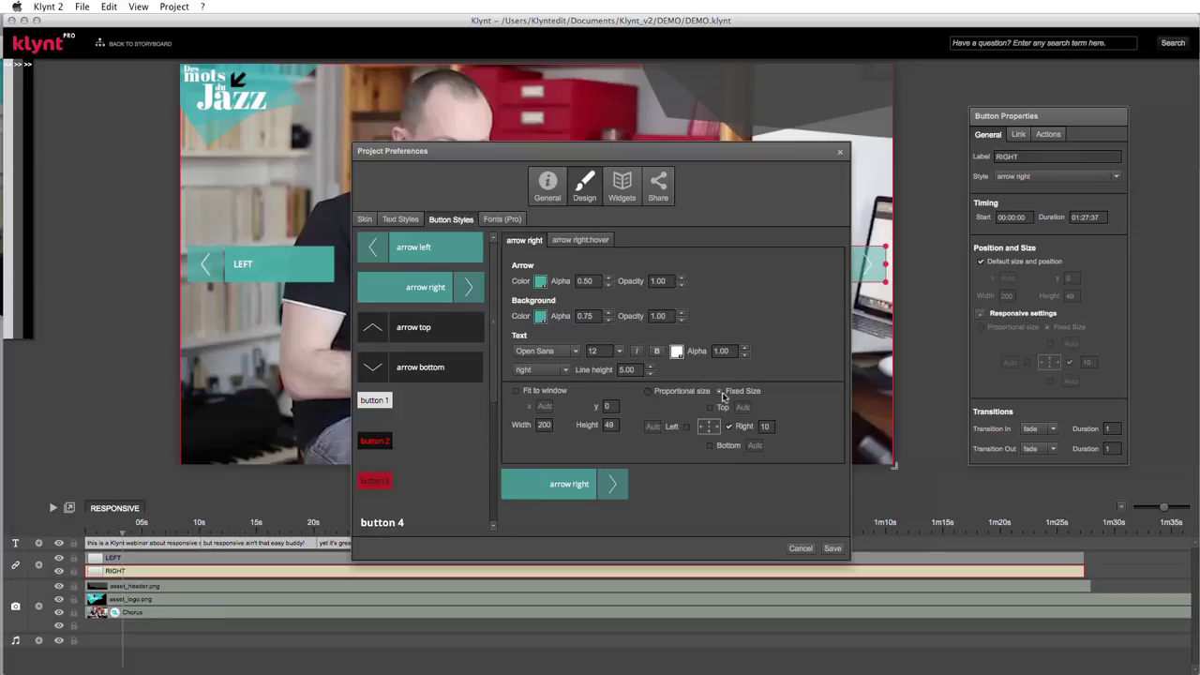
{"action": "left_click", "coordinate": [833, 551]}
- Compare the proportional LEFT button with the fixed-size RIGHT button in the browser preview at several window sizes, then close the previews
{"action": "key", "text": "super+p"}
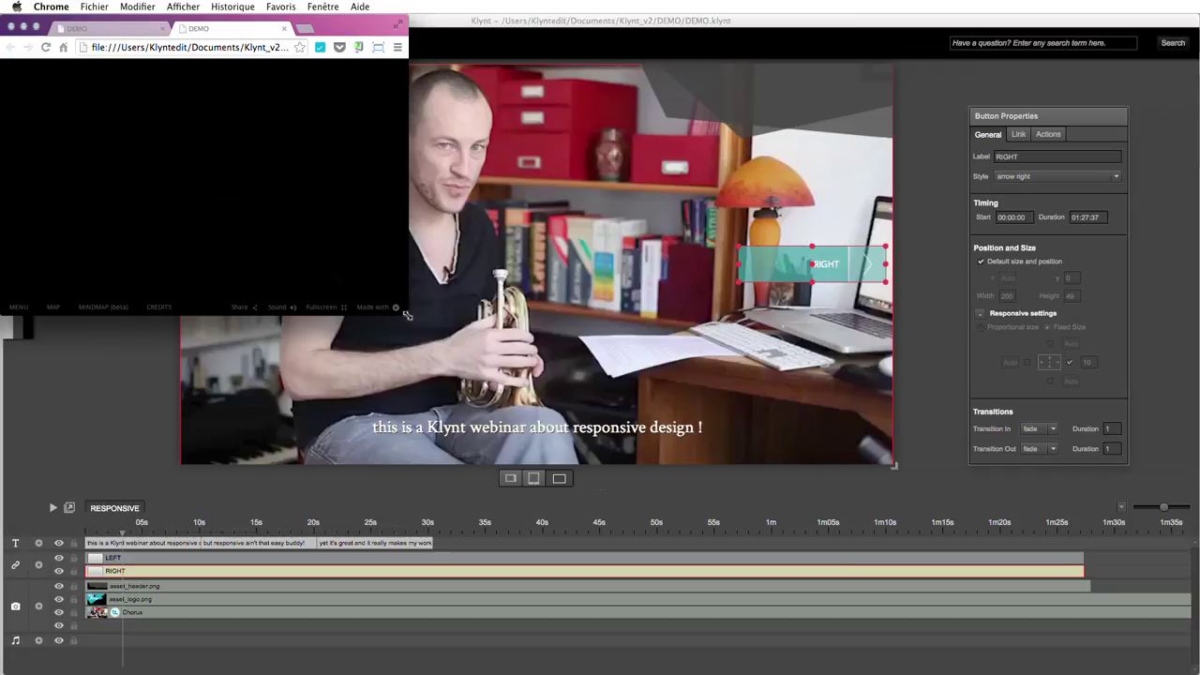
{"action": "left_click_drag", "start_coordinate": [406, 315], "coordinate": [846, 458]}
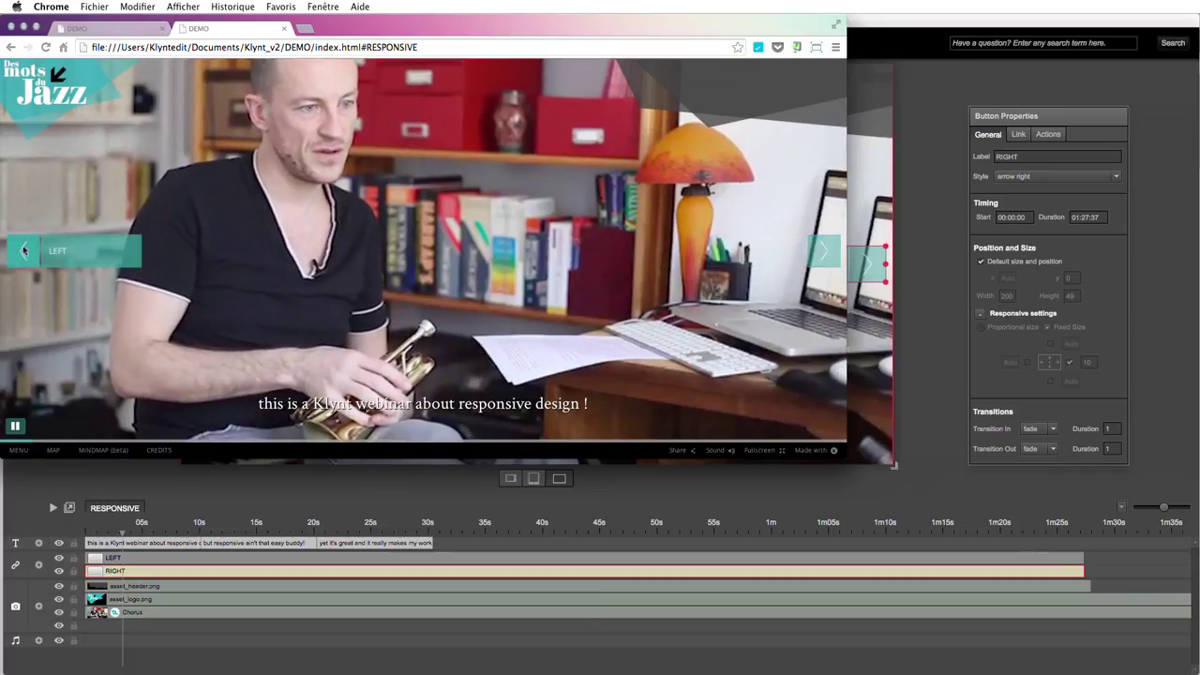
{"action": "left_click_drag", "start_coordinate": [846, 459], "coordinate": [426, 326]}
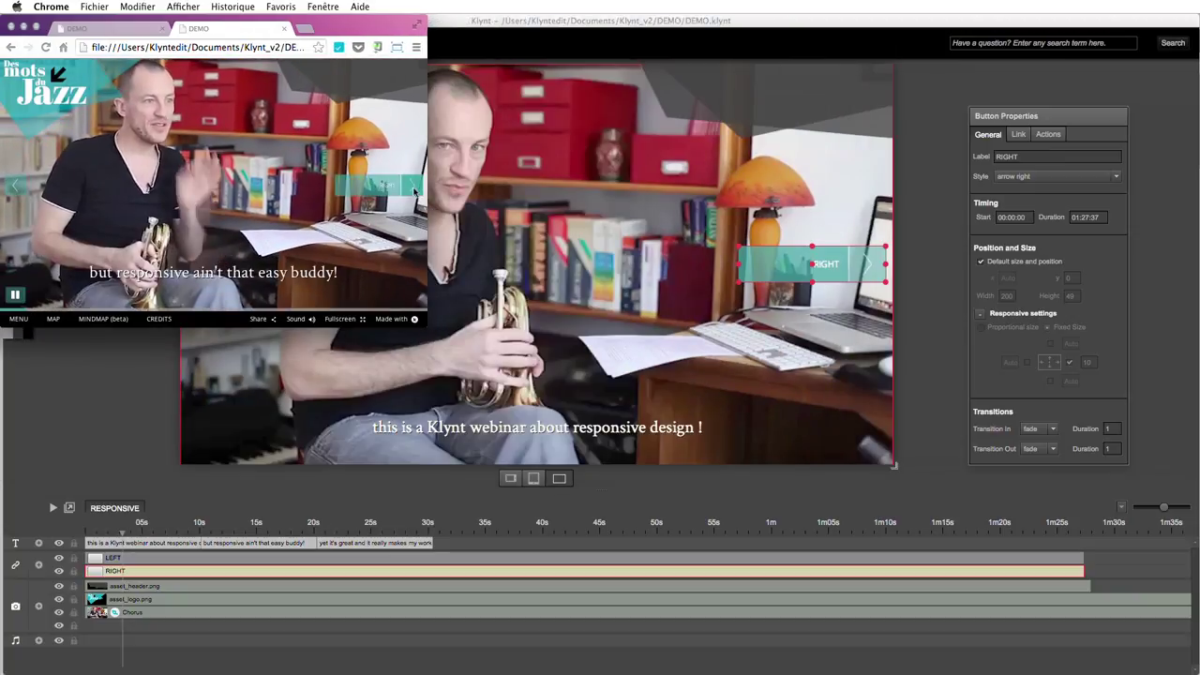
{"action": "left_click_drag", "start_coordinate": [427, 325], "coordinate": [1070, 608]}
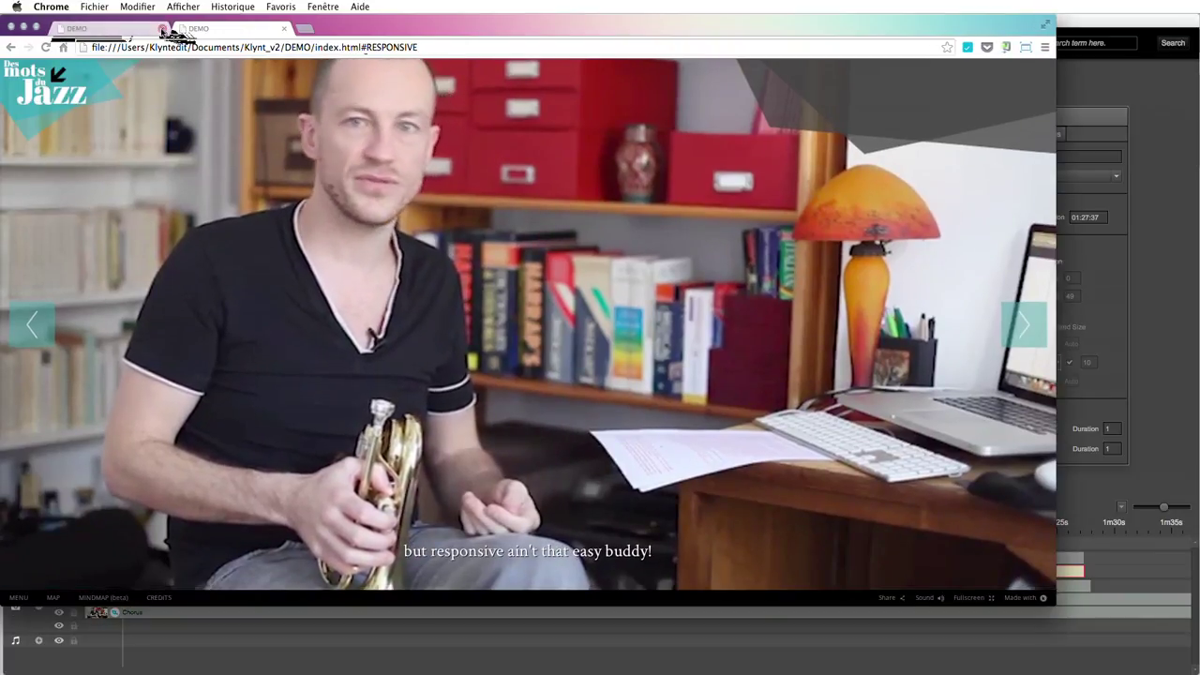
{"action": "left_click", "coordinate": [163, 31]}
{"action": "left_click", "coordinate": [162, 31]}
{"action": "left_click", "coordinate": [93, 94]}
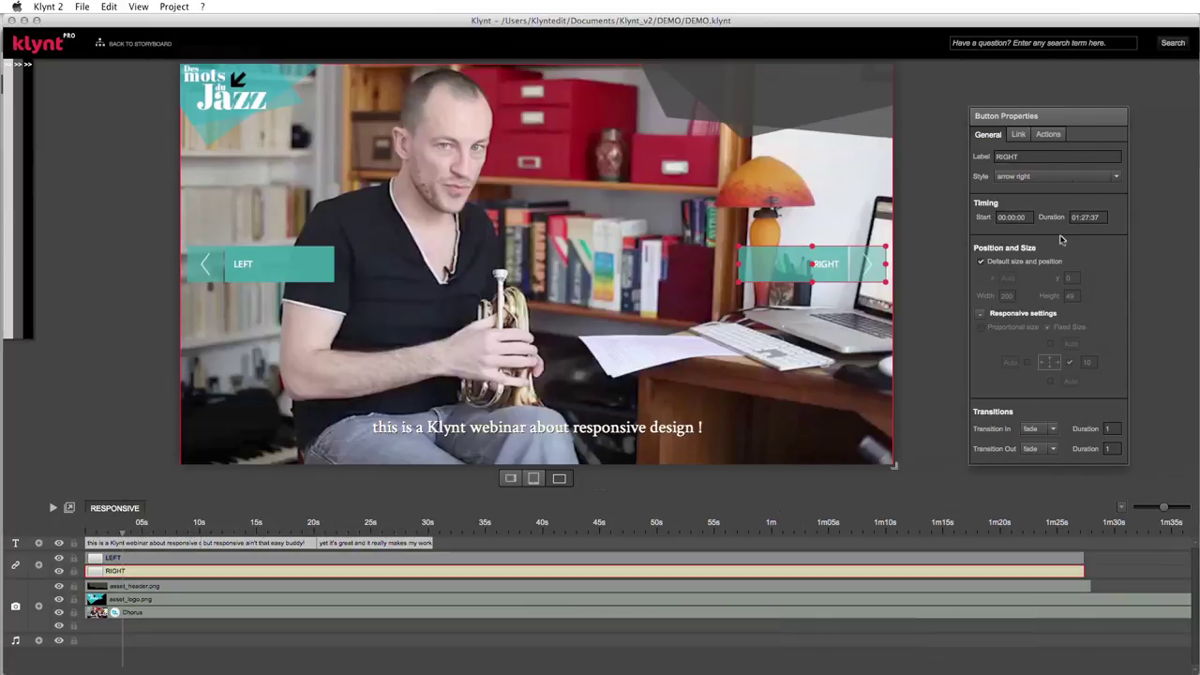
- Turn off the default size and position of the RIGHT button to unlock its own responsive settings
{"action": "left_click", "coordinate": [979, 261]}
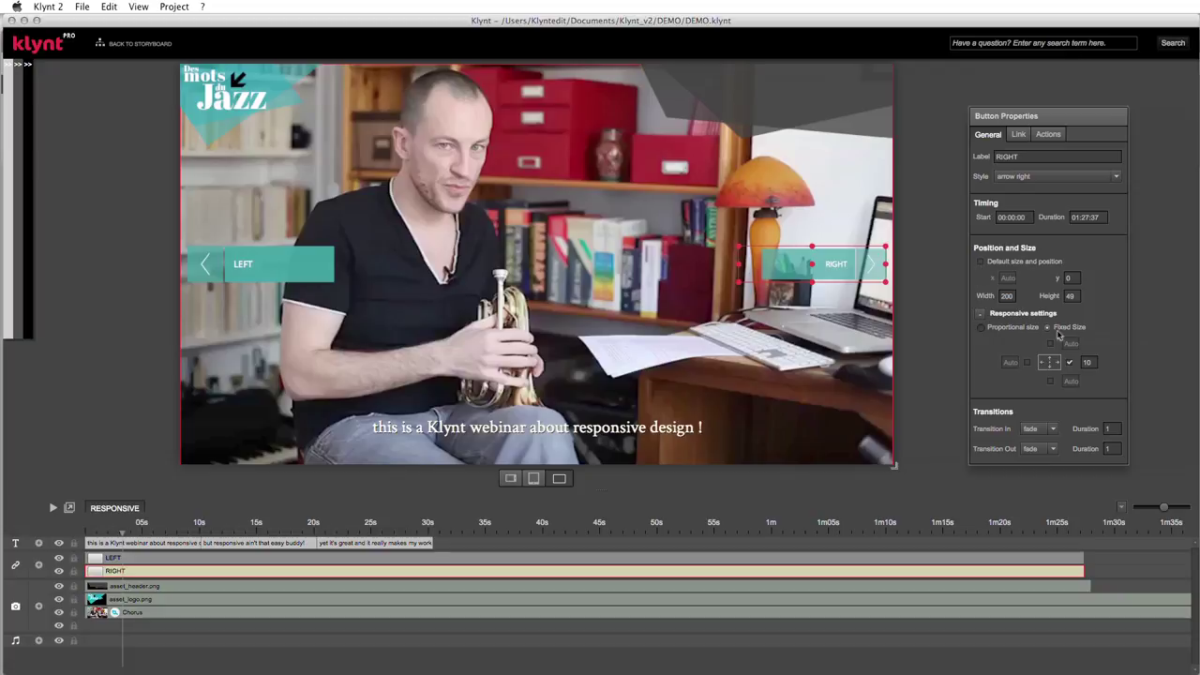
{"action": "left_click", "coordinate": [981, 328]}
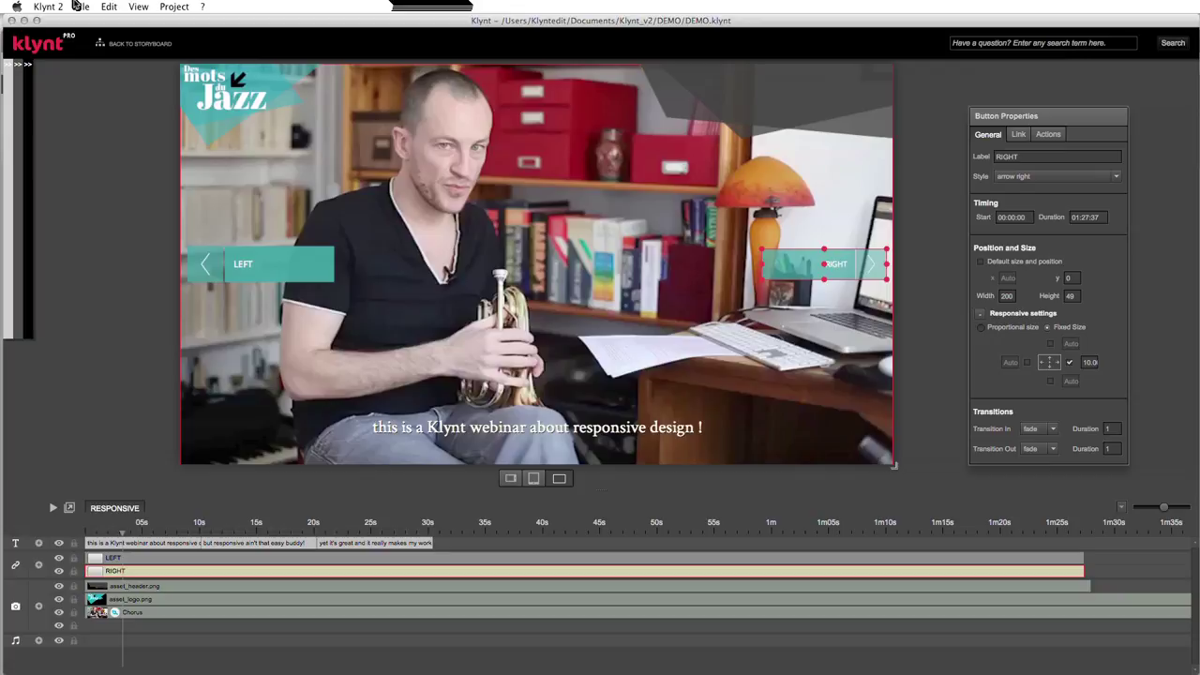
- Check the Enable Responsive Mode (Beta) option and player dimensions in the project's general settings, and save
{"action": "left_click", "coordinate": [174, 7]}
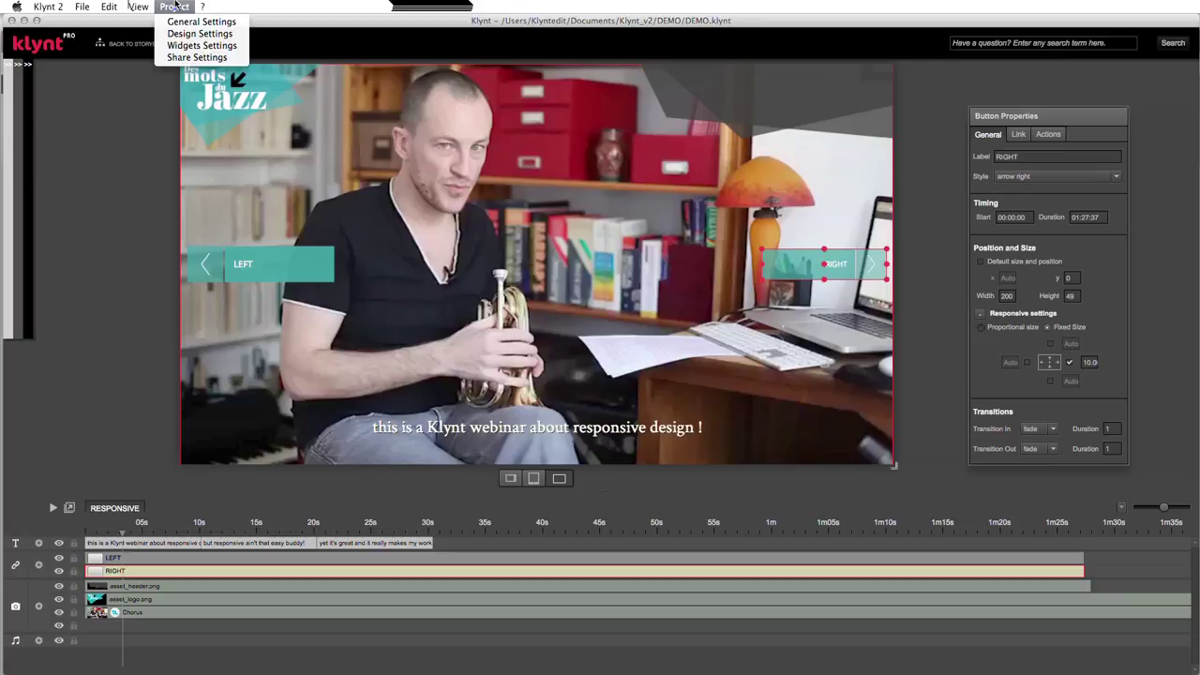
{"action": "left_click", "coordinate": [178, 21]}
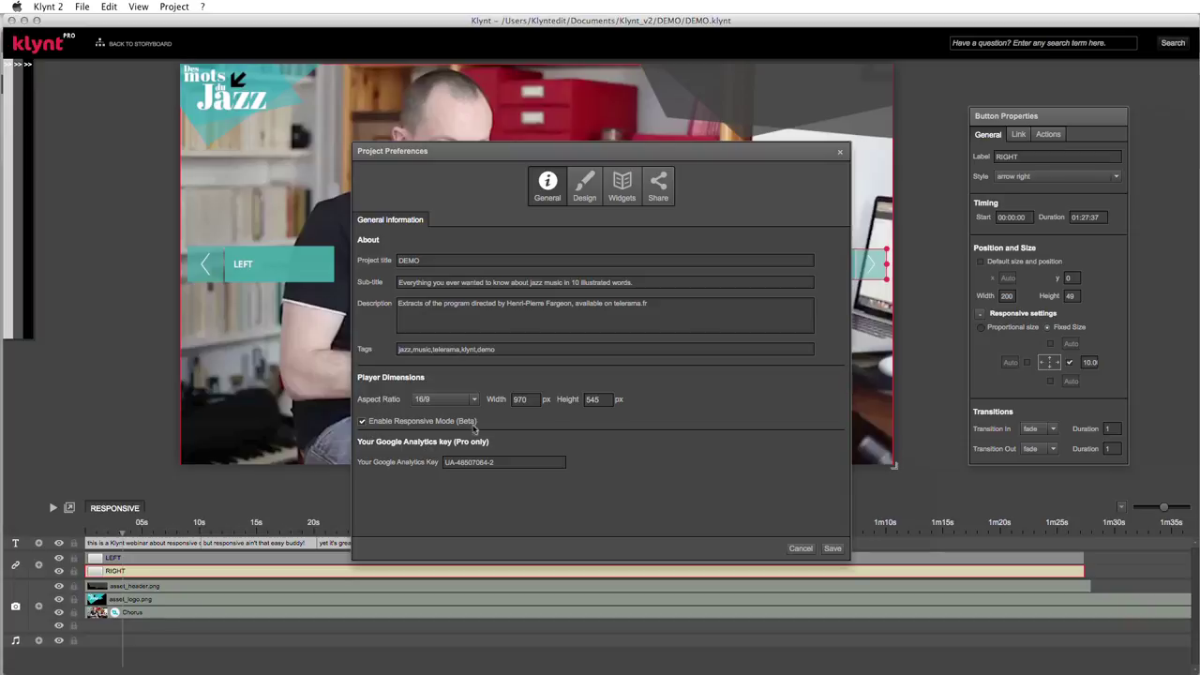
{"action": "left_click", "coordinate": [831, 549]}
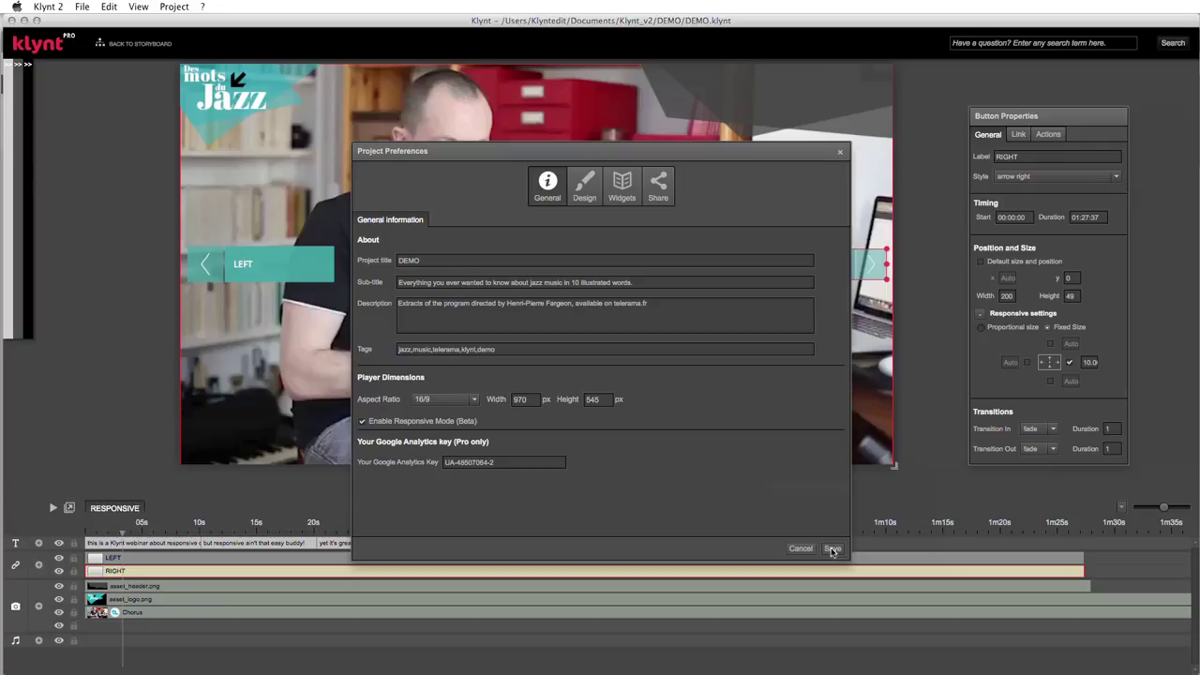